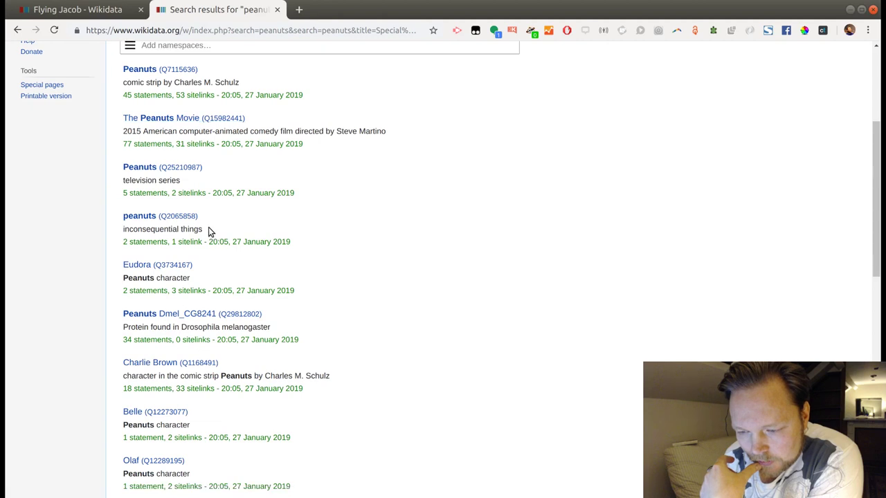
Step: Examine the search results for peanuts, including the item described as inconsequential things, for one matching the food ingredient
scroll(150, 217, "down", 3)
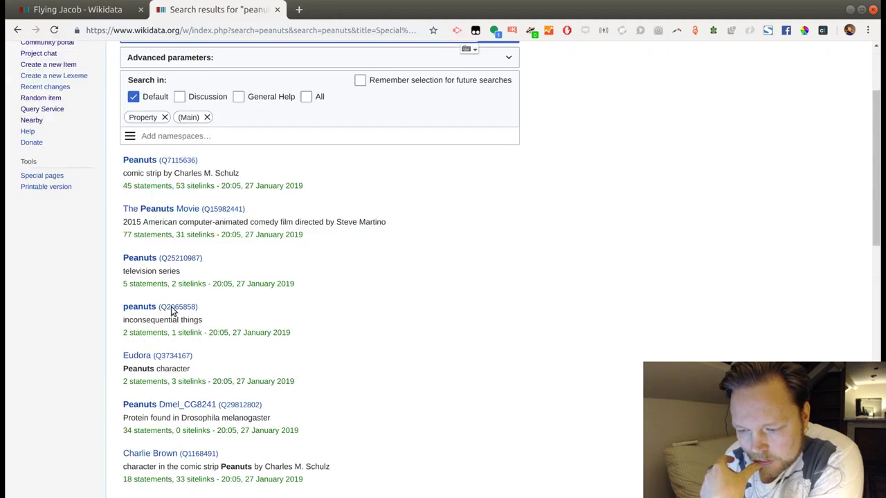
left_click(146, 310)
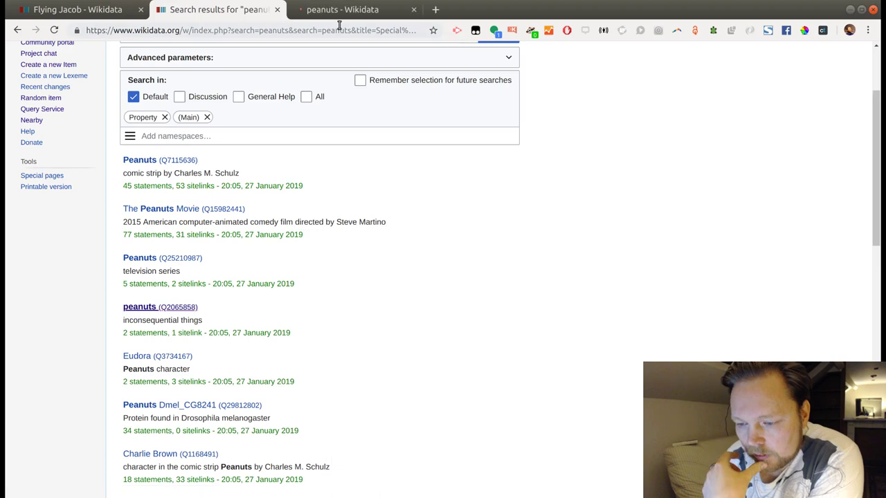
left_click(340, 12)
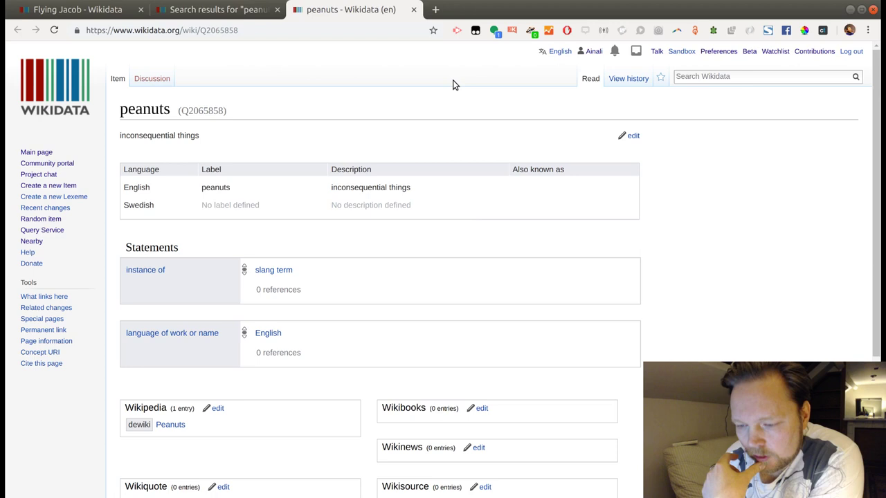
left_click(414, 9)
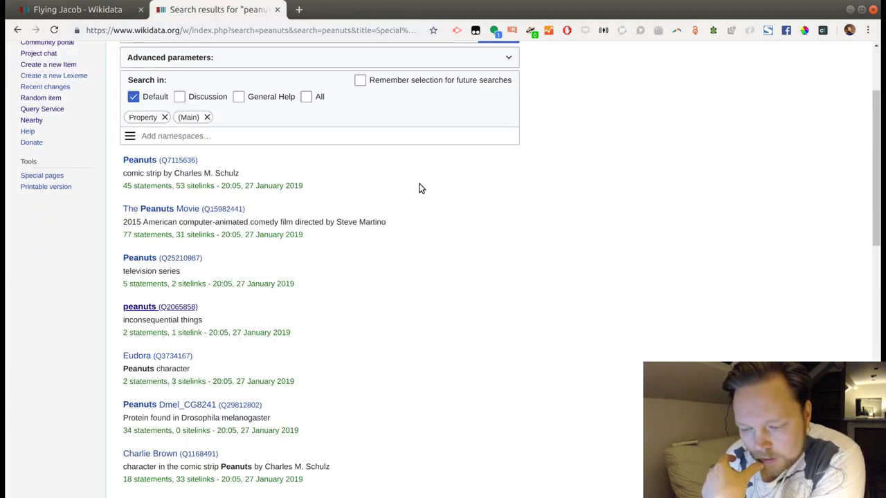
scroll(420, 187, "down", 5)
scroll(420, 187, "down", 7)
scroll(419, 187, "down", 4)
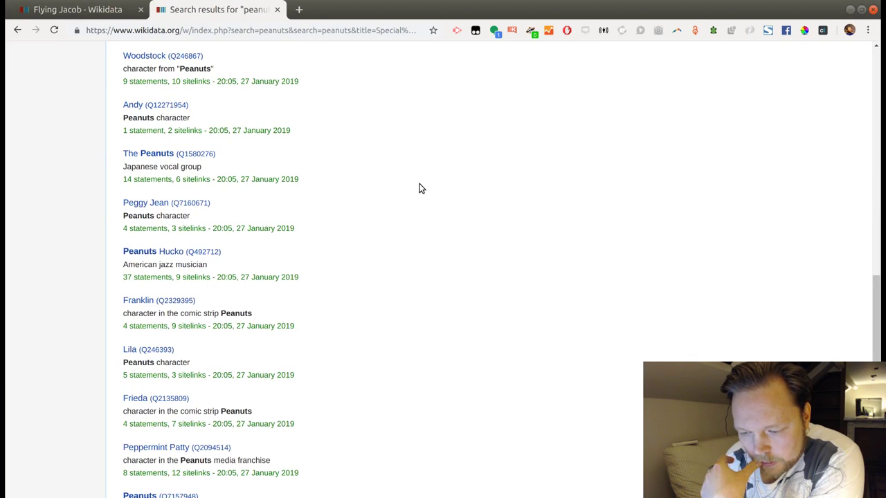
scroll(419, 185, "down", 5)
scroll(419, 185, "up", 6)
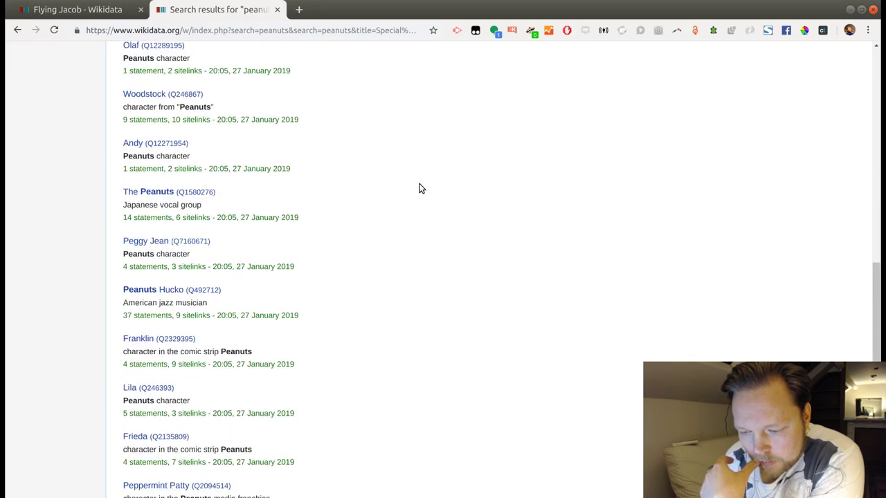
scroll(419, 184, "up", 18)
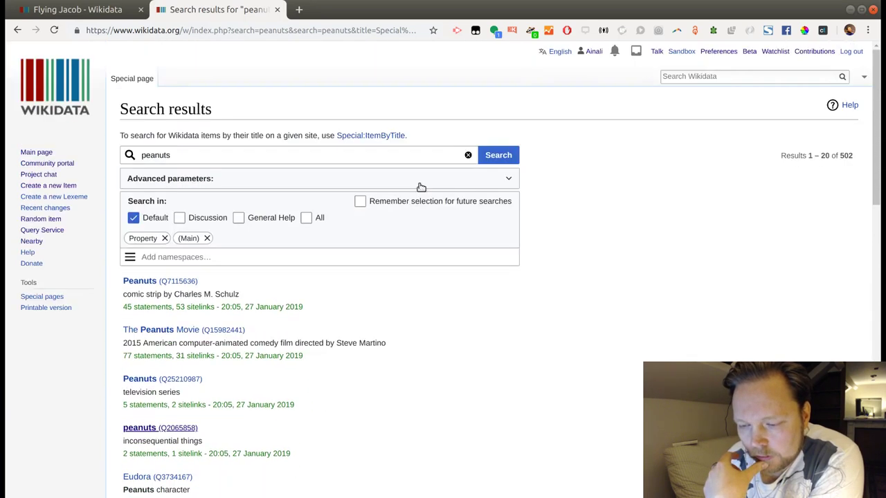
Step: Search Wikidata for "jordnötte" and open the Arachis hypogaea plant species item
left_click(701, 77)
type("jordnö")
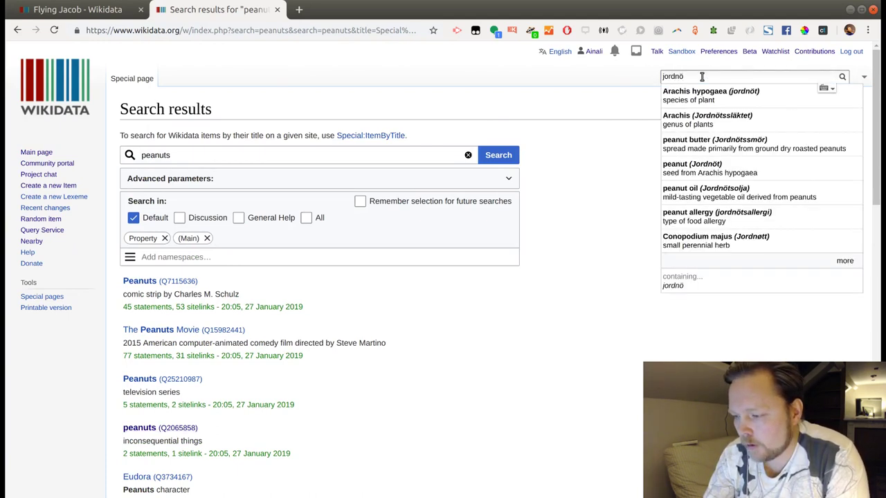
type("tte")
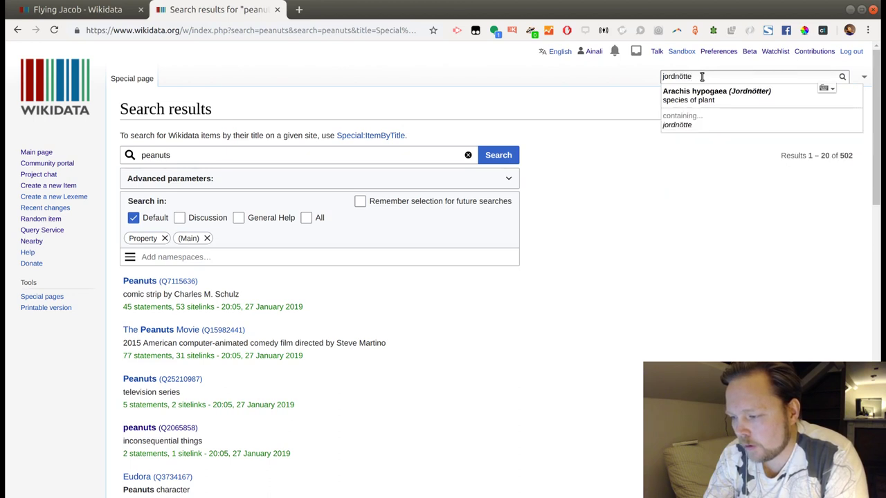
left_click(711, 104)
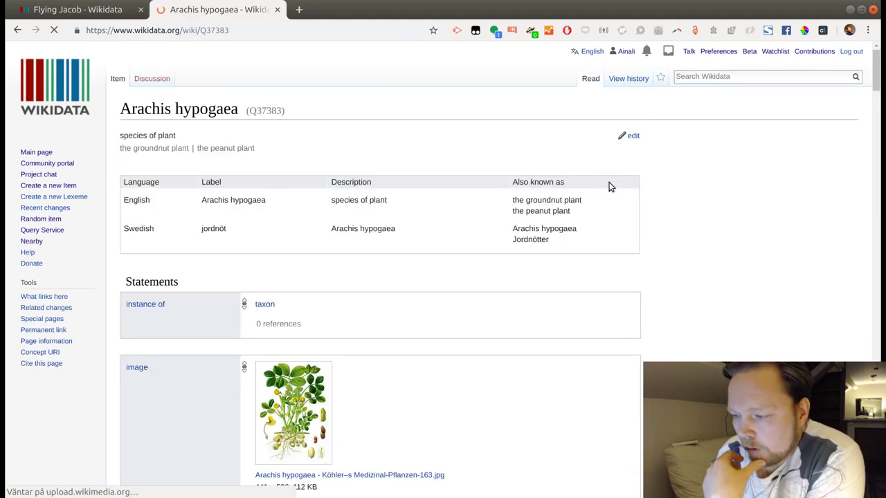
Step: Find the "this taxon is source of" statement on Arachis hypogaea and open its linked peanut item
scroll(429, 206, "down", 3)
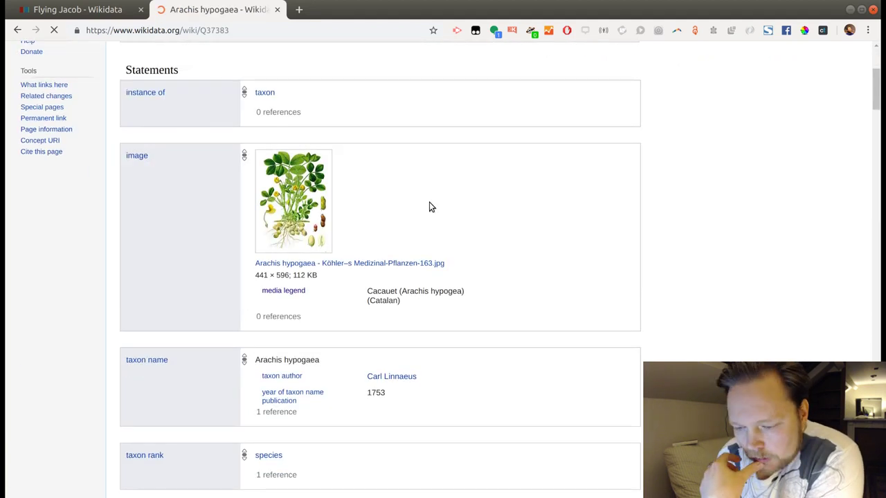
scroll(429, 206, "down", 4)
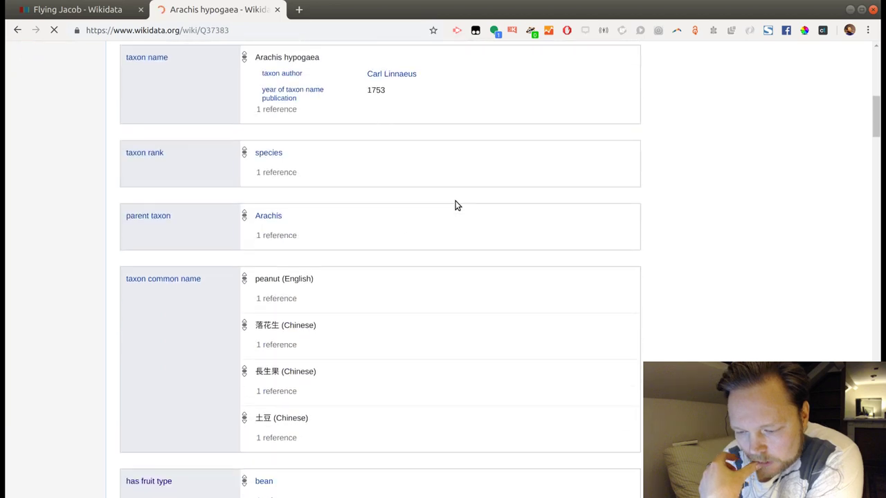
scroll(456, 205, "down", 3)
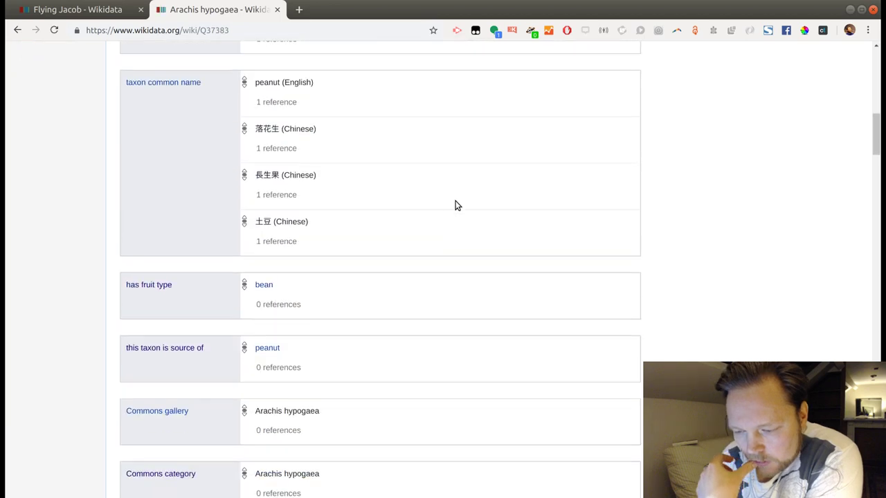
scroll(456, 205, "down", 1)
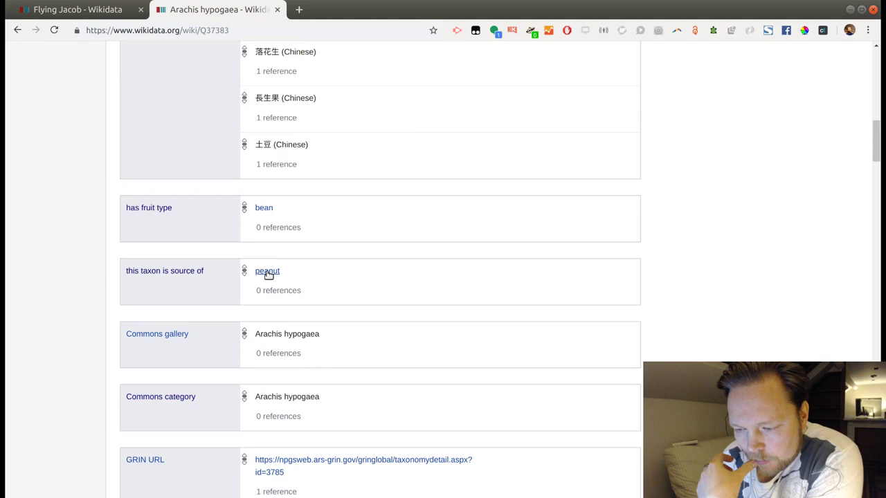
left_click(267, 271)
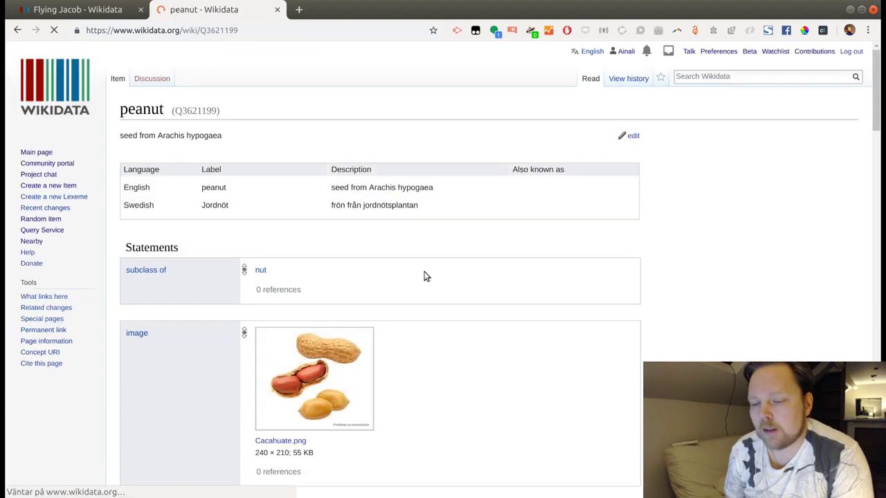
Step: Set the new "material used" value on the Flying Jacob item to peanut, the seed from Arachis hypogaea, and publish it
double_click(197, 112)
left_click(115, 15)
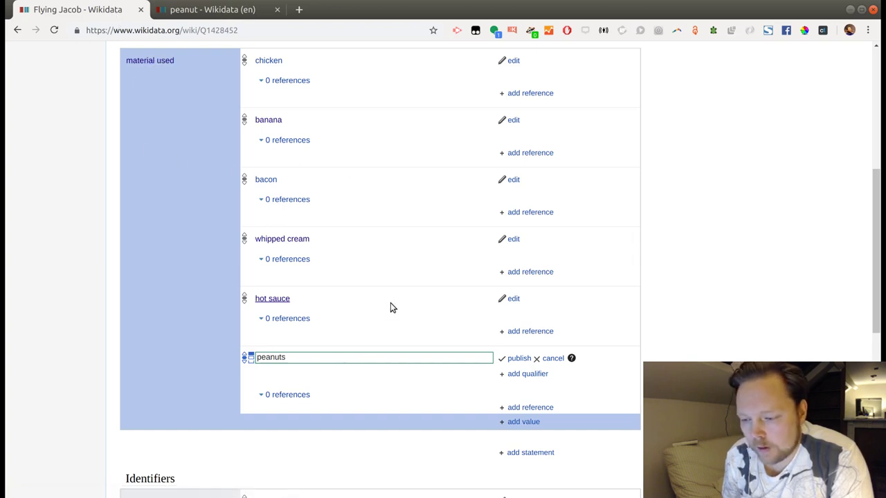
left_click(325, 357)
key("BackSpace")
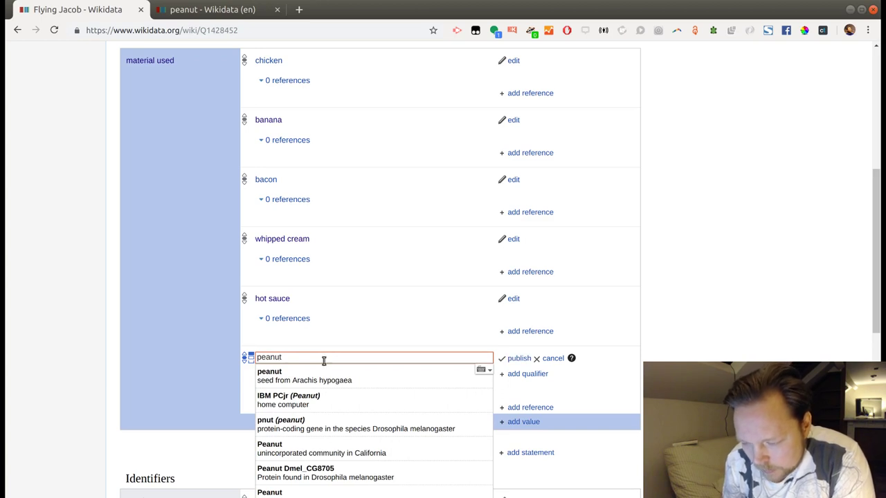
left_click(320, 373)
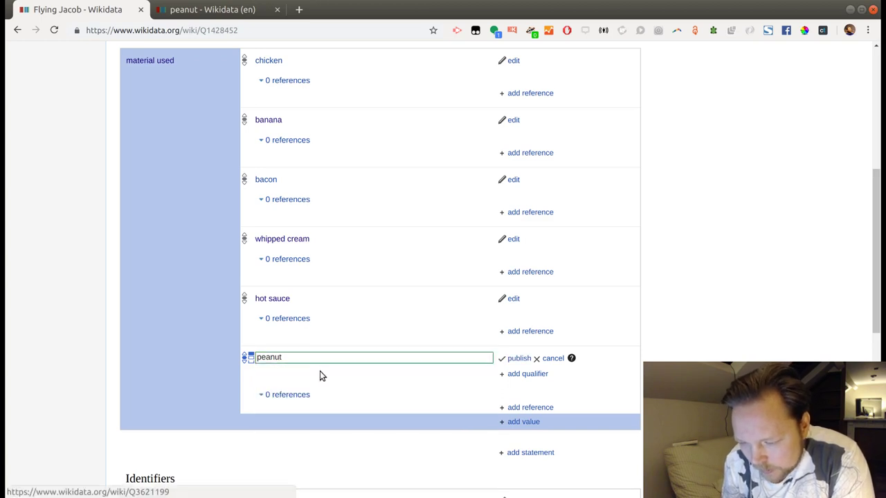
left_click(514, 359)
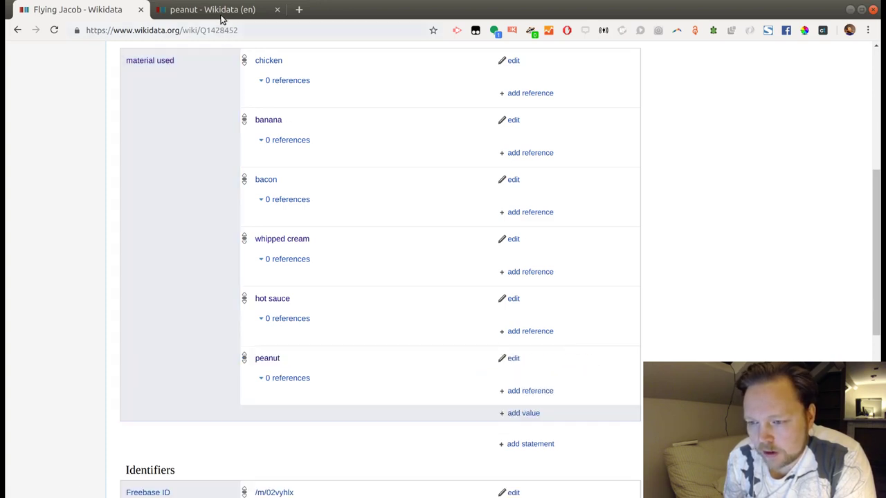
Step: On the peanut item, change the Swedish label to lowercase "jordnöt", add the Swedish alias "jordnötter", and publish
left_click(220, 10)
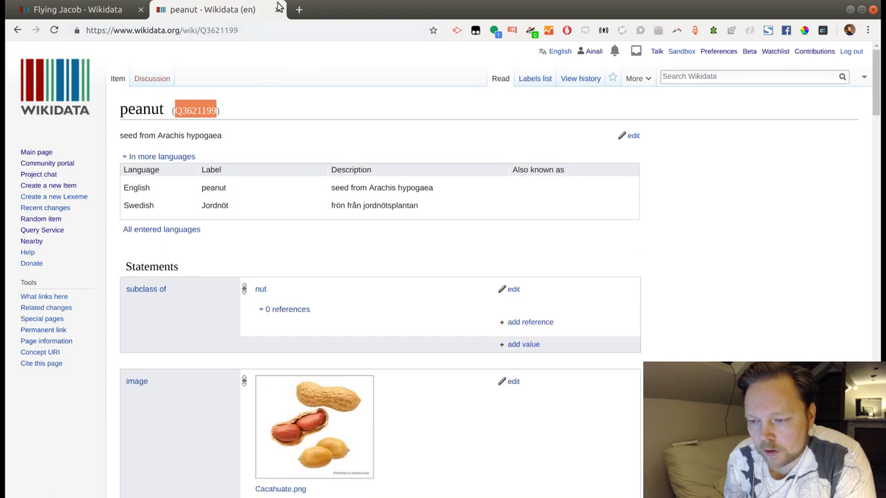
left_click(633, 136)
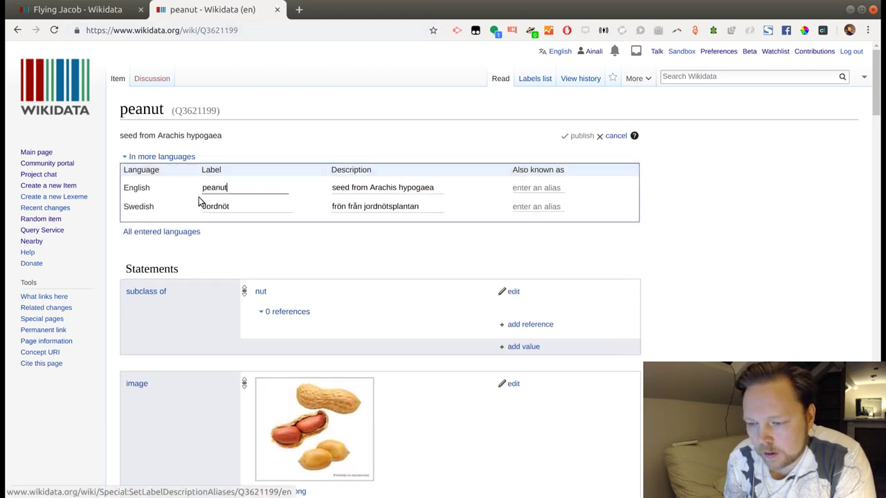
left_click_drag(208, 206, 196, 215)
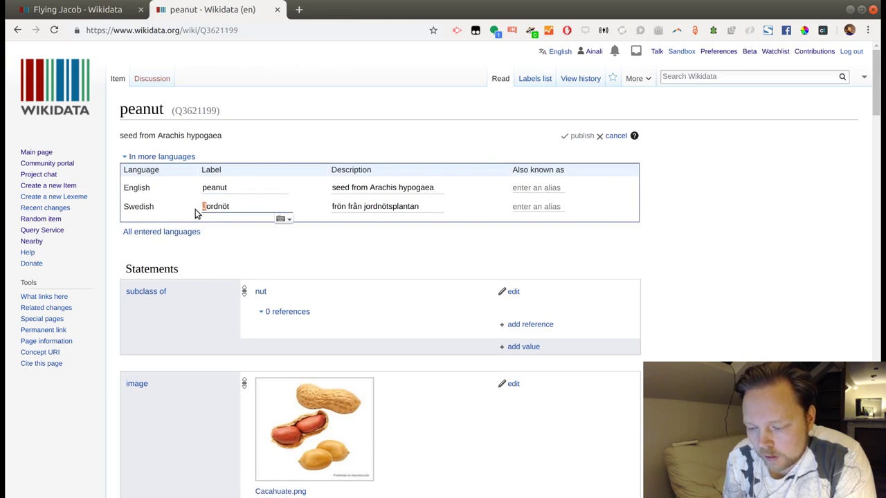
type("j")
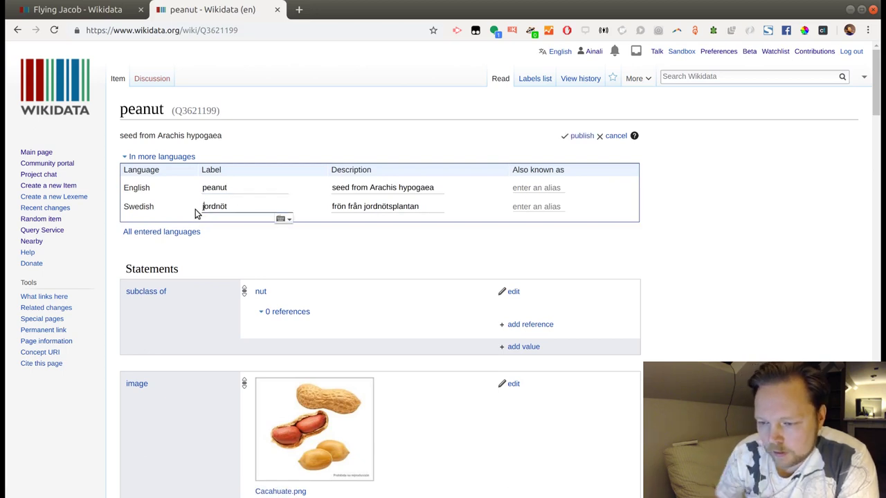
left_click(520, 210)
type("jor")
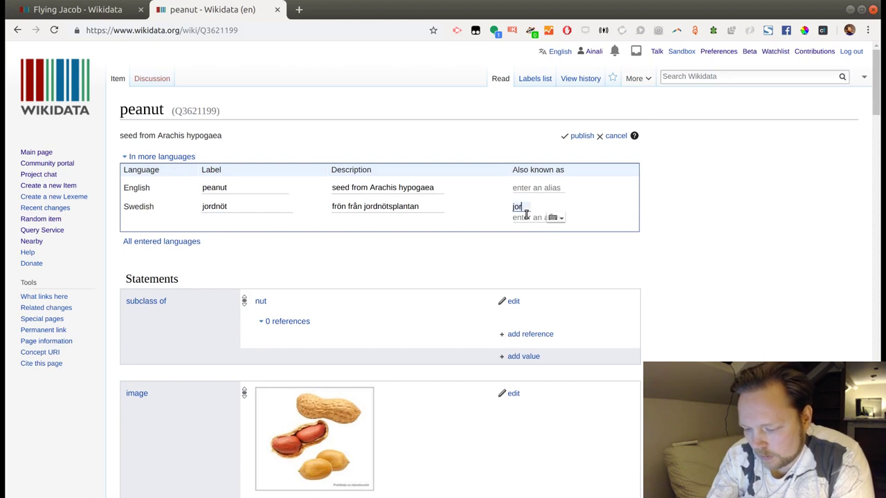
type("dnötter")
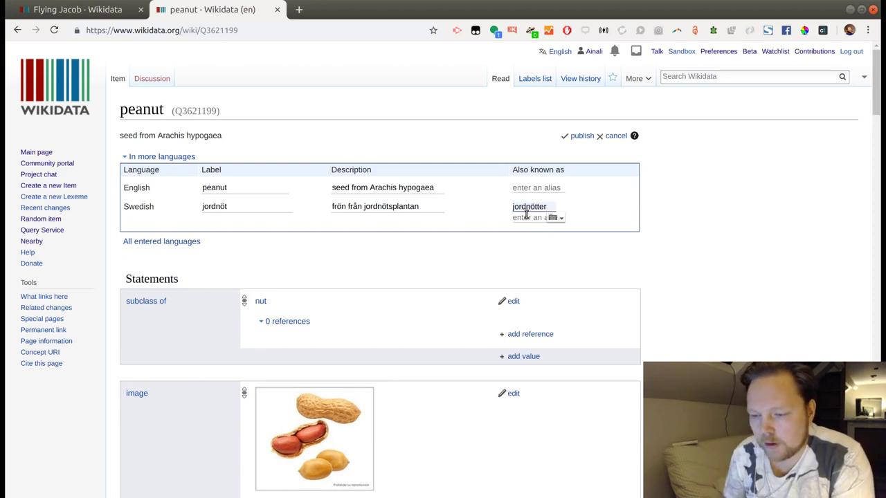
left_click(573, 138)
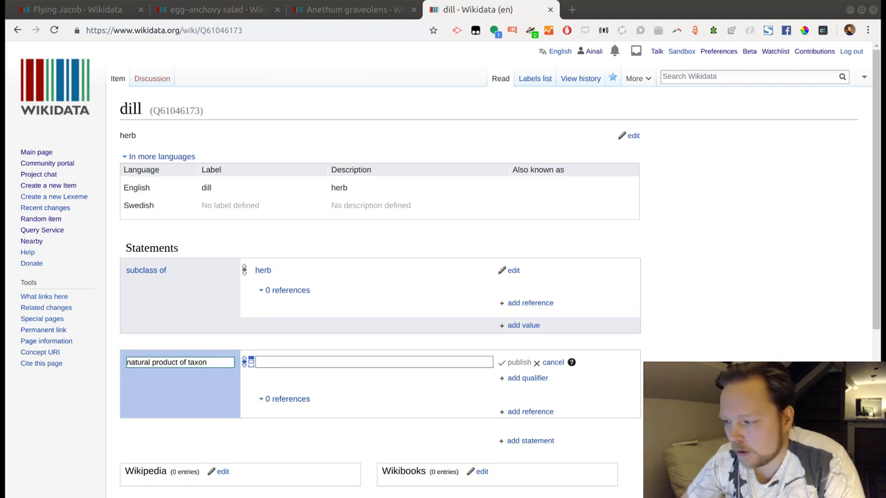
Step: Set the dill item's "natural product of taxon" statement to Anethum graveolens (Q26686) and publish it
left_click(839, 14)
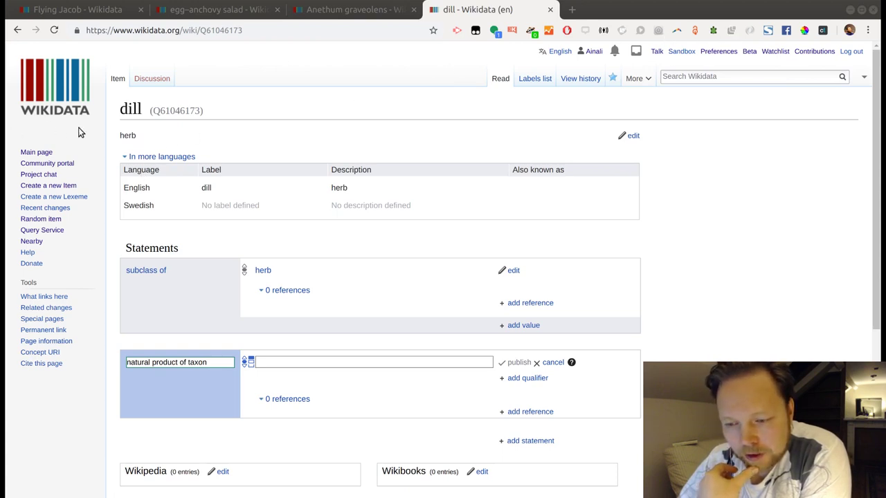
key("alt+Tab")
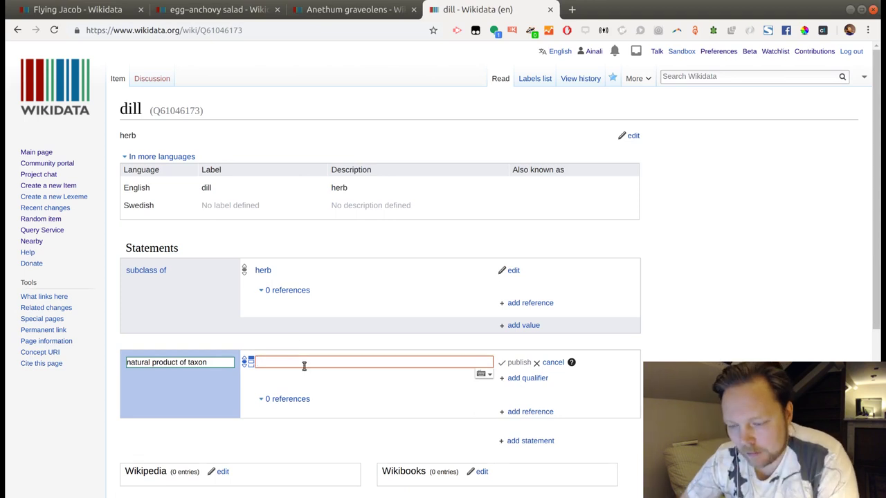
type("Q26686")
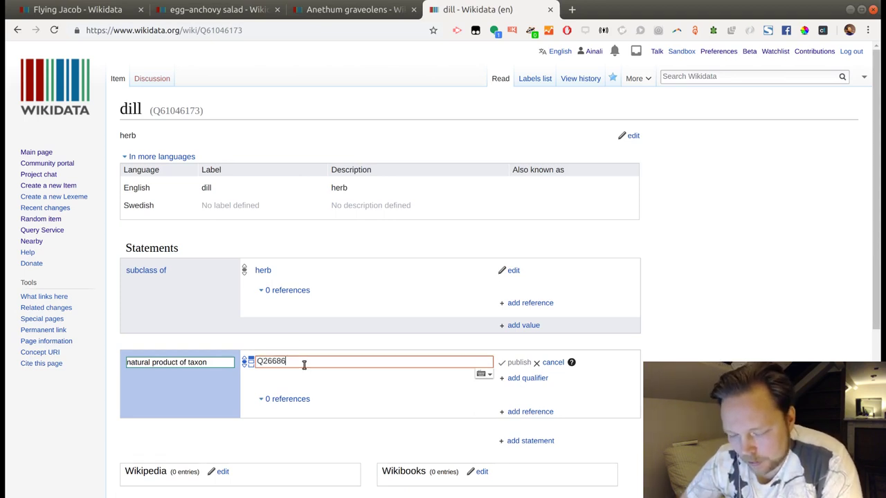
left_click(305, 374)
left_click(521, 362)
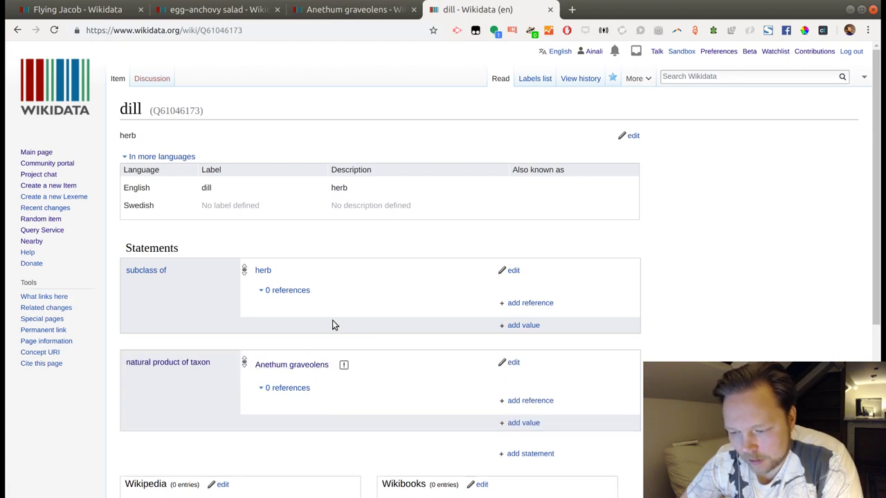
Step: Copy the dill item's identifier Q61046173, add it as a "this taxon is source of" value on Anethum graveolens, and publish
double_click(216, 28)
key("ctrl+c")
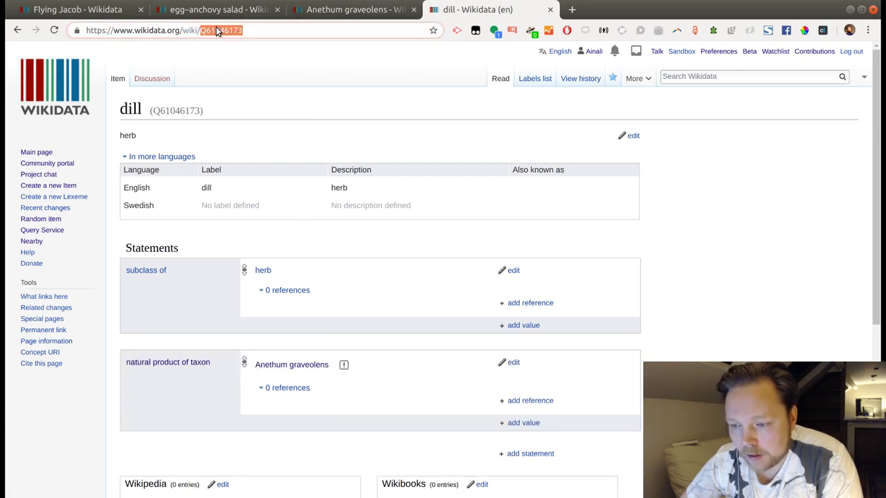
left_click(359, 7)
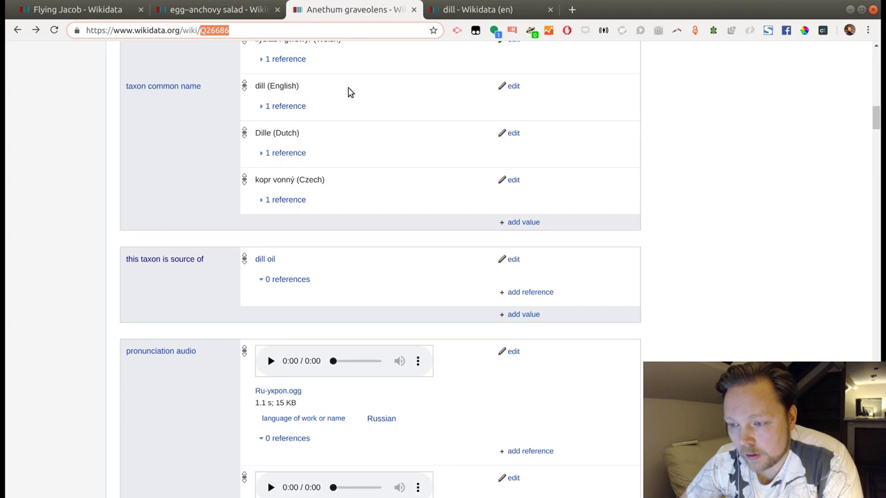
left_click(522, 314)
key("ctrl+v")
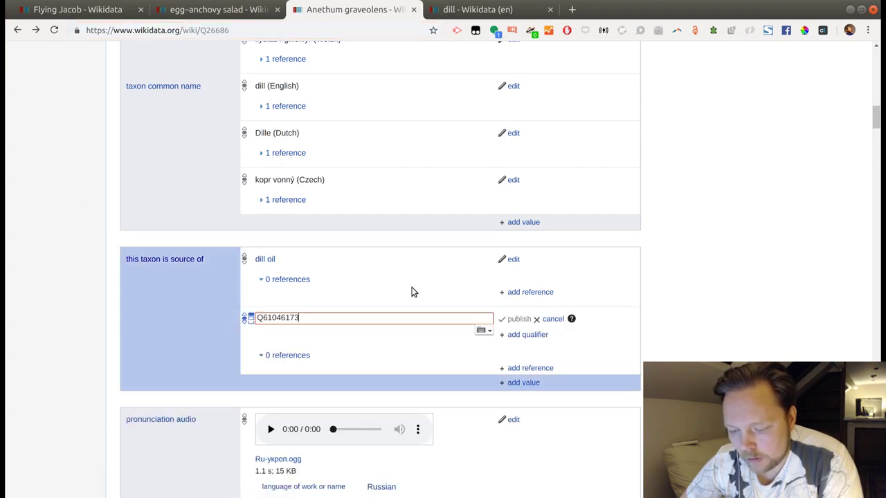
left_click(372, 347)
left_click(518, 319)
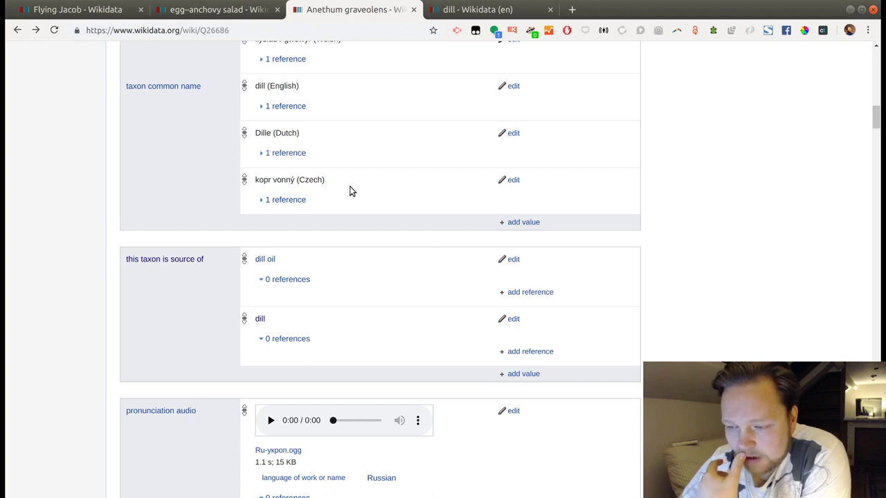
scroll(349, 191, "up", 9)
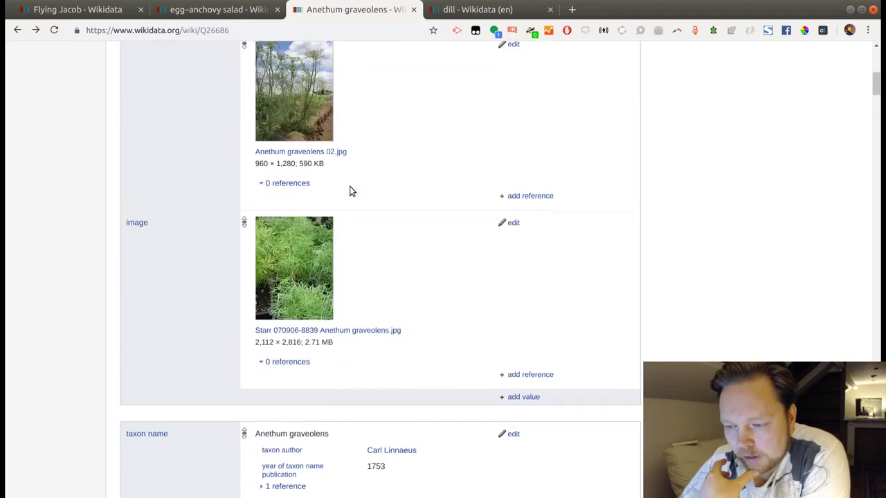
Step: List the pages that link to Anethum graveolens (Q26686) and open the Snow White salad item from that list
scroll(351, 189, "up", 6)
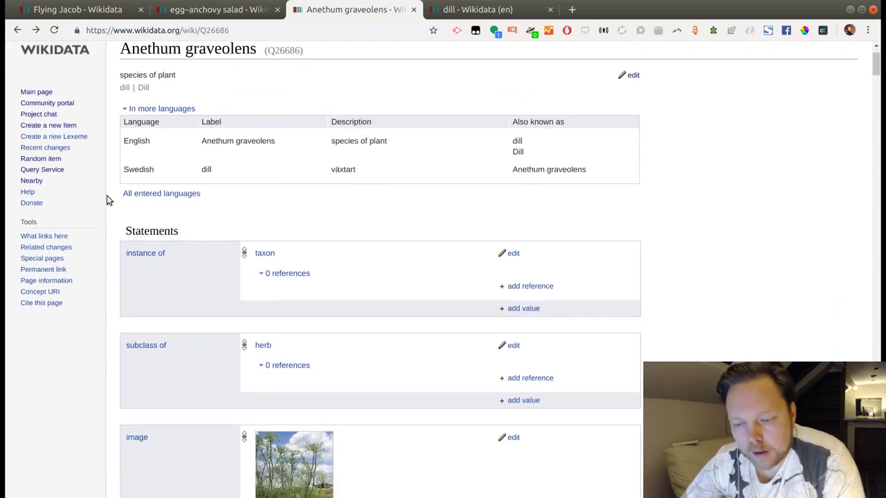
left_click(60, 238, "ctrl")
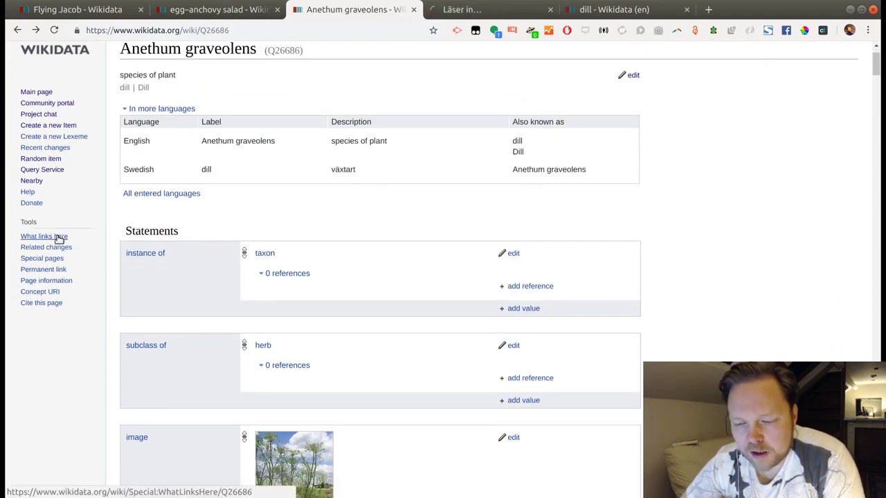
key("ctrl+Tab")
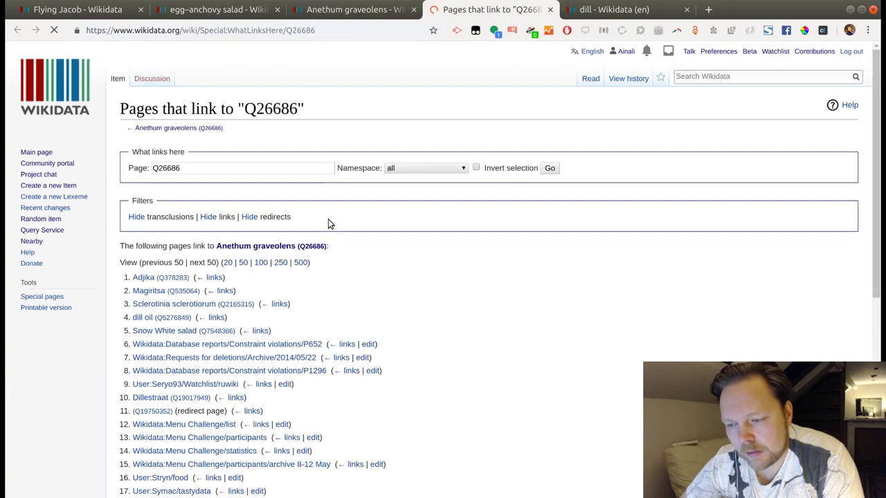
scroll(524, 291, "down", 1)
scroll(524, 291, "down", 2)
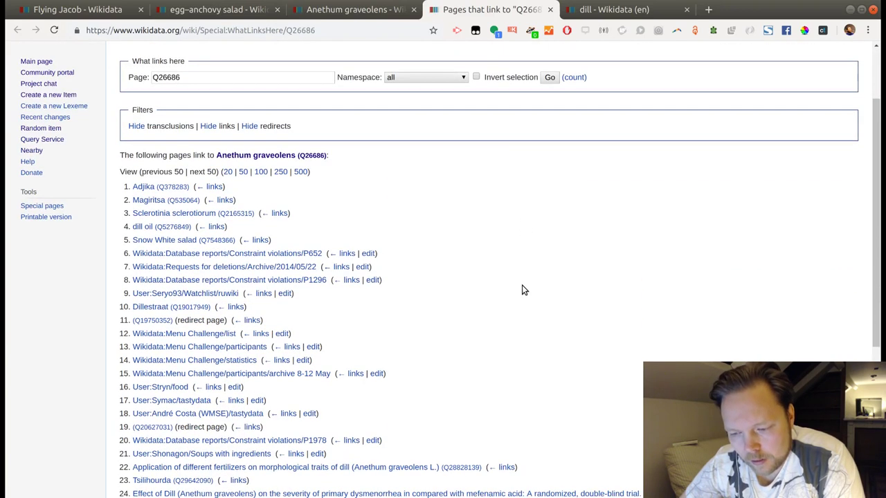
left_click(176, 242)
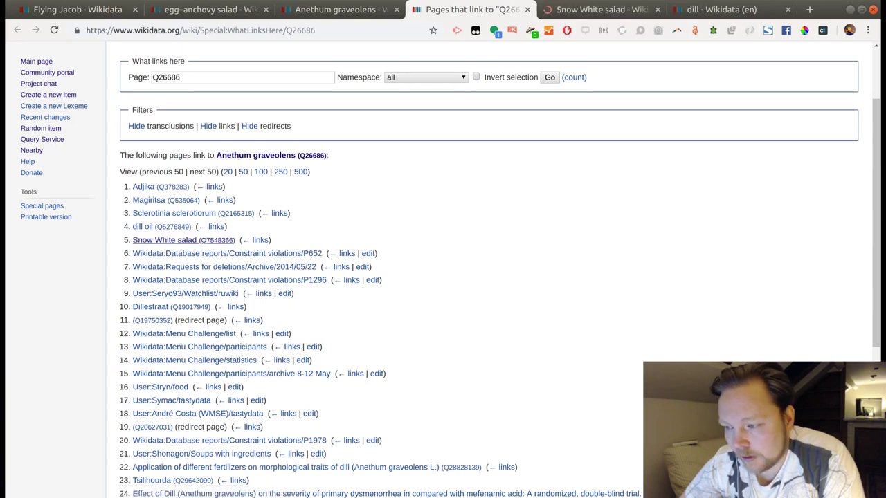
left_click(600, 10)
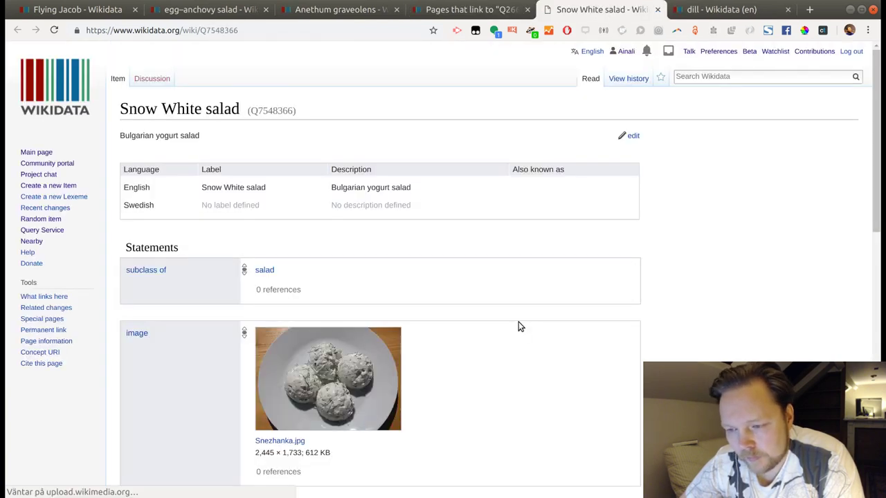
scroll(518, 322, "down", 4)
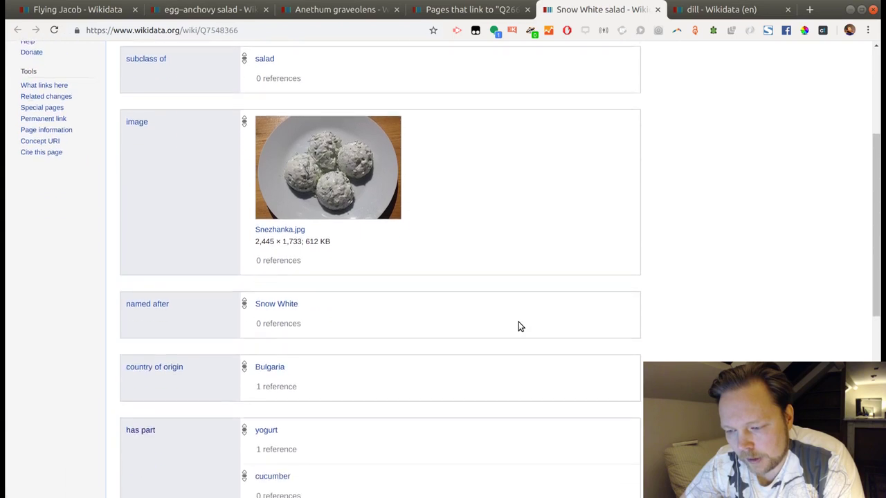
Step: On the Snow White salad item, replace the "has part" value Anethum graveolens with dill (Q61046173), publish it, and return to the linking pages
left_click(692, 11)
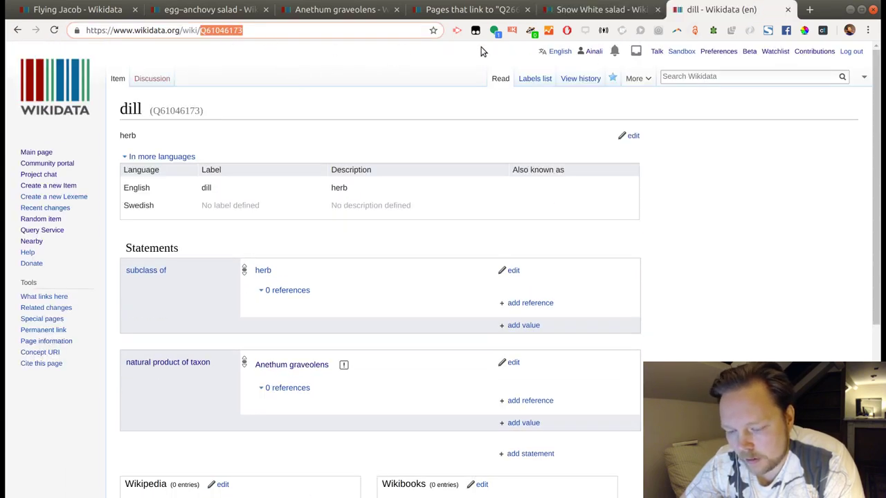
left_click(601, 10)
scroll(461, 242, "down", 1)
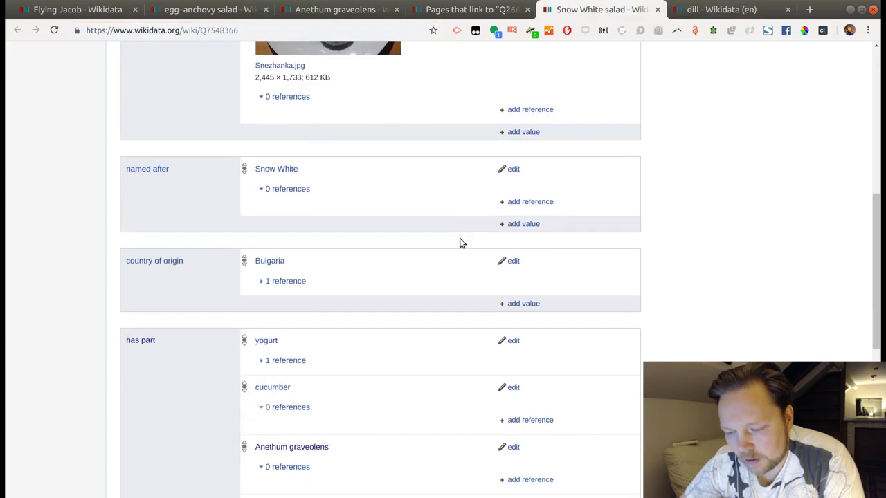
scroll(459, 242, "down", 3)
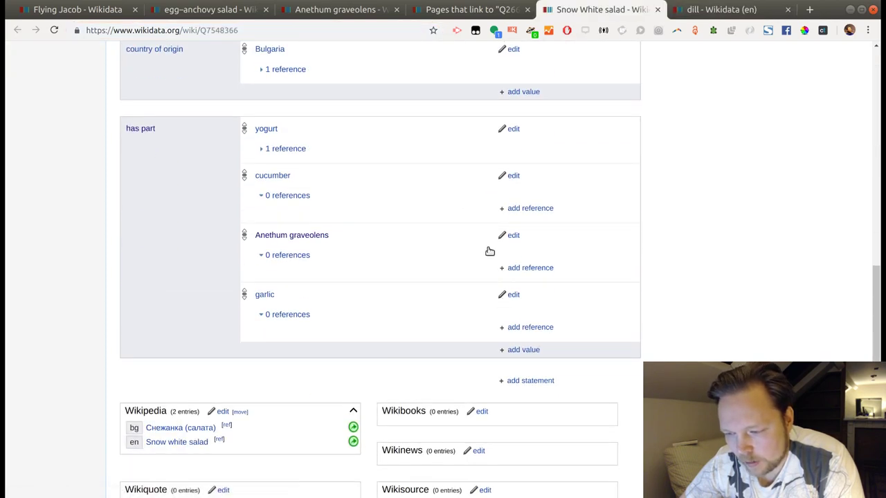
left_click(512, 235)
type("Q26046173")
left_click(340, 253)
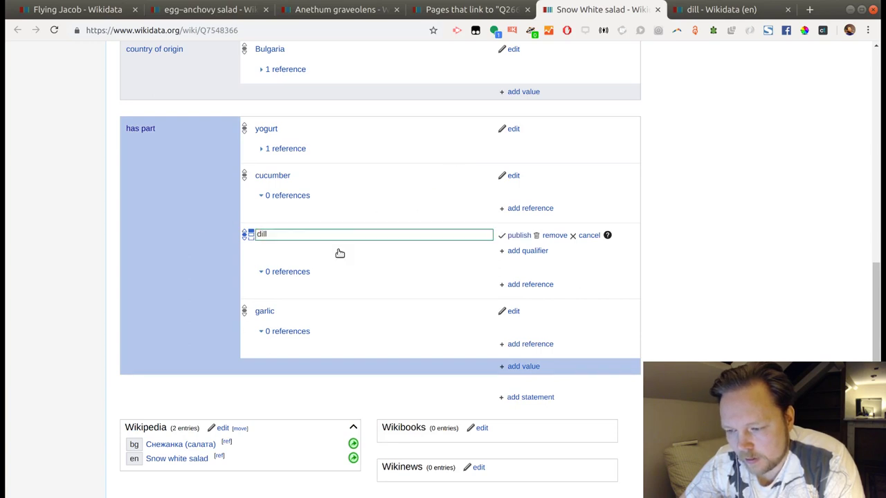
left_click(514, 235)
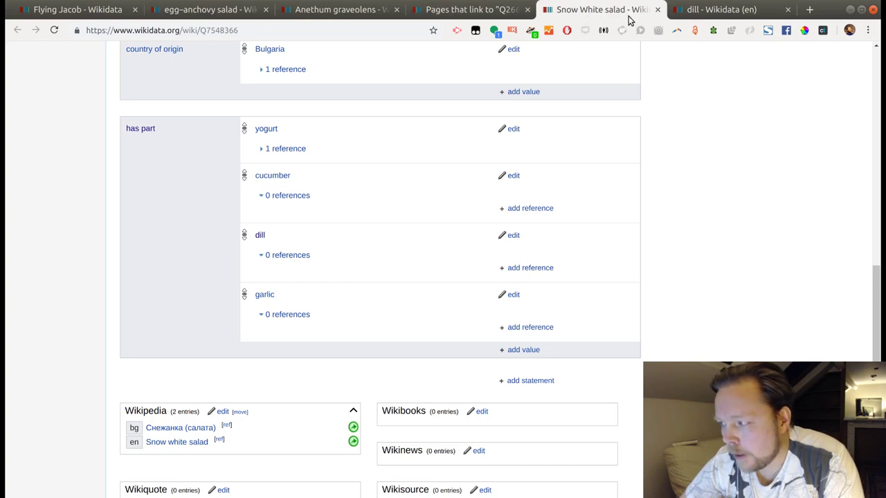
left_click(656, 9)
left_click(463, 9)
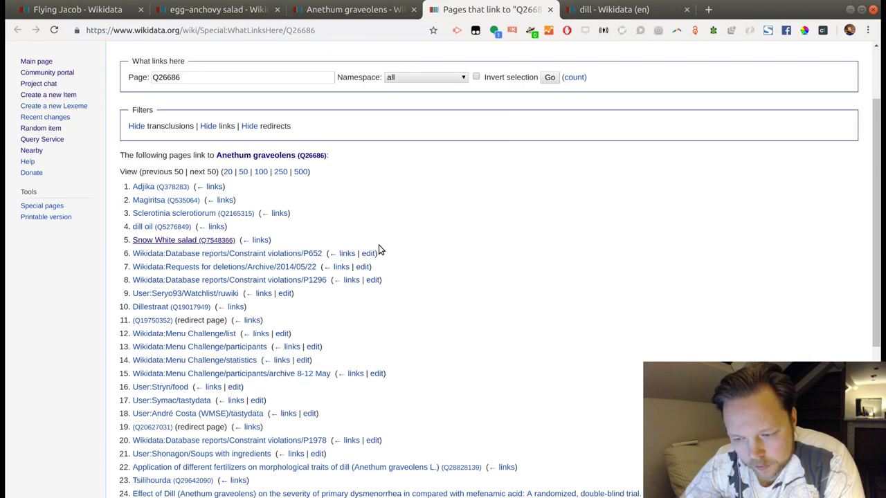
Step: Check the Dillestraat item's statements, close it, and look through the rest of the linking pages for dishes that use Anethum graveolens
middle_click(185, 310)
left_click(561, 13)
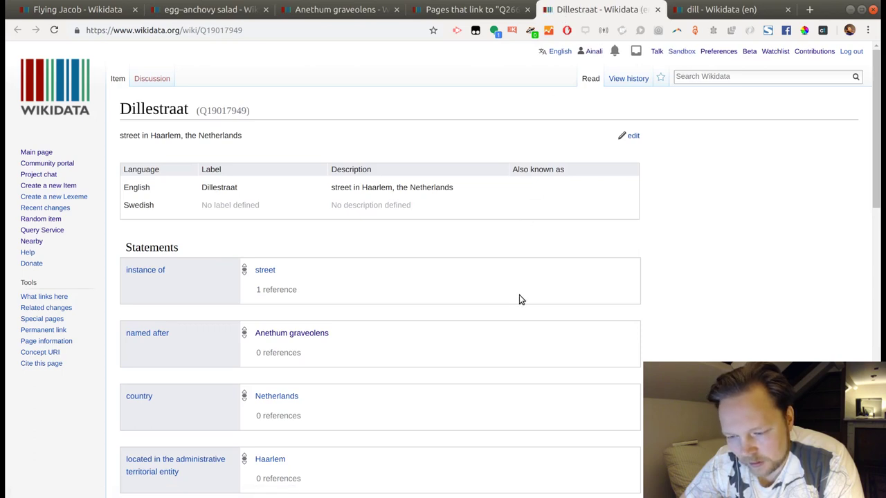
key("ctrl+w")
scroll(372, 263, "down", 3)
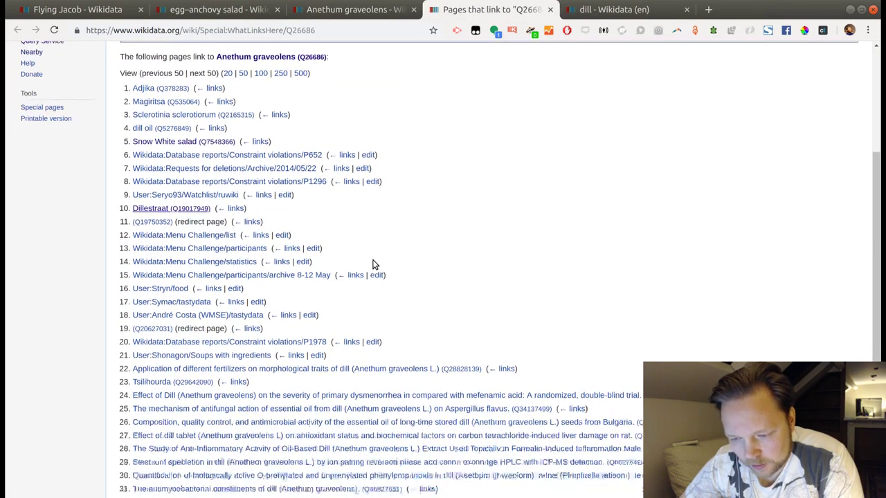
scroll(371, 263, "down", 1)
scroll(373, 235, "down", 1)
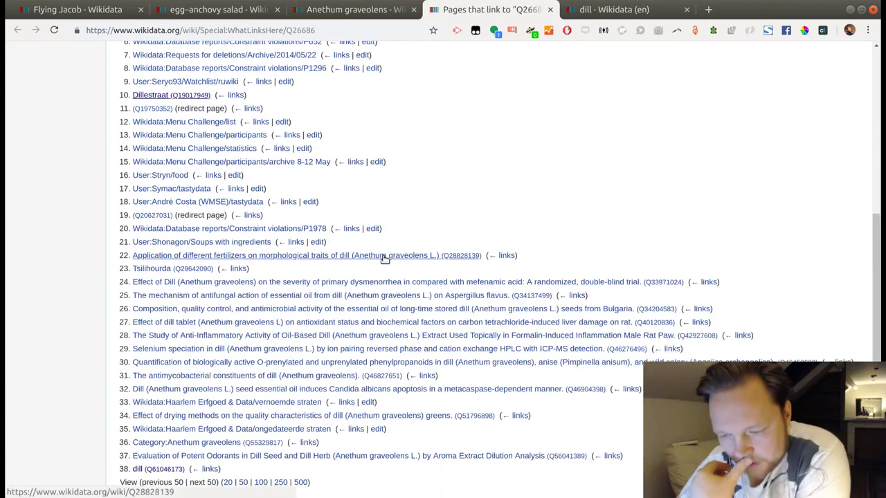
scroll(381, 229, "down", 1)
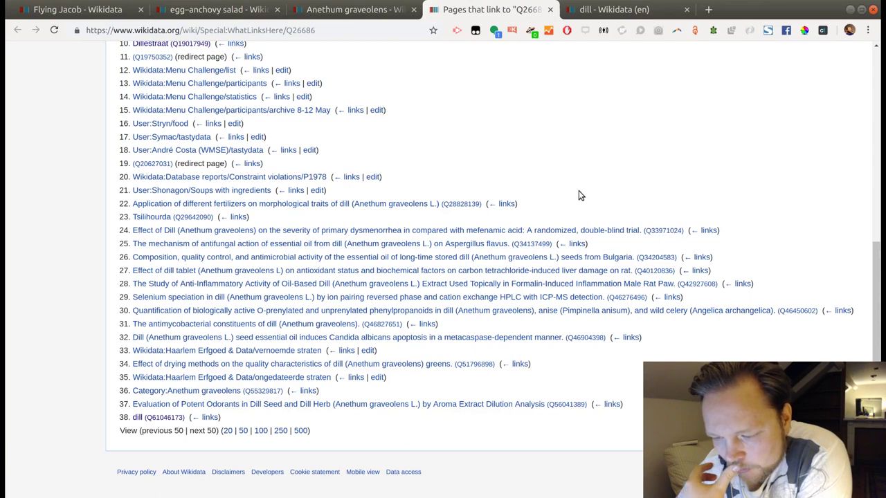
scroll(574, 198, "up", 3)
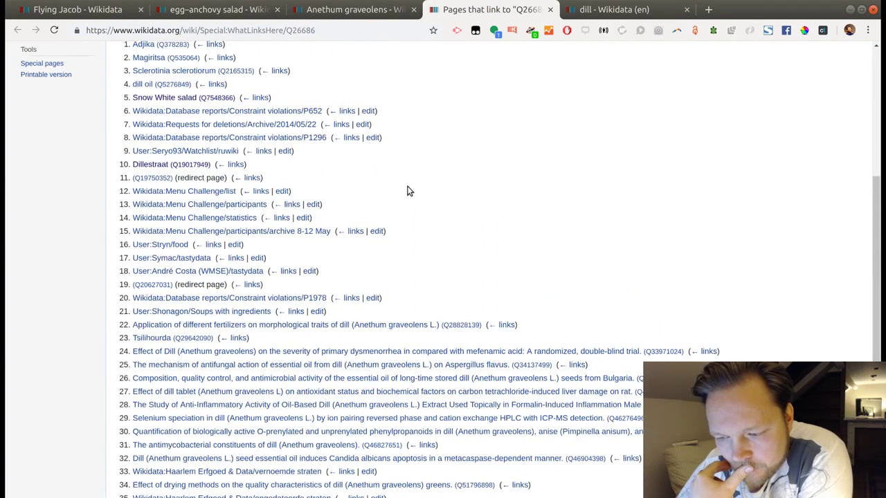
scroll(367, 245, "up", 2)
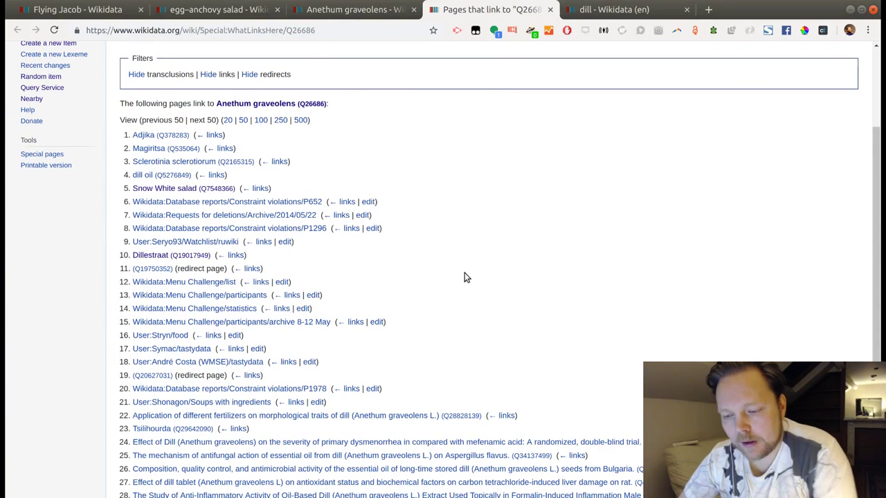
Step: Open the Magiritsa item from the list, replace its "has part" value Anethum graveolens with dill (Q61046173), and publish the change
middle_click(170, 152)
left_click(554, 18)
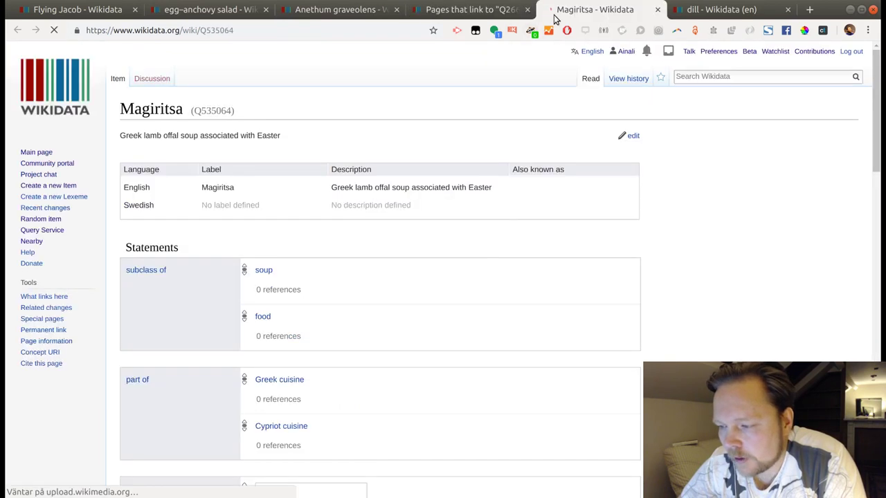
scroll(487, 244, "down", 3)
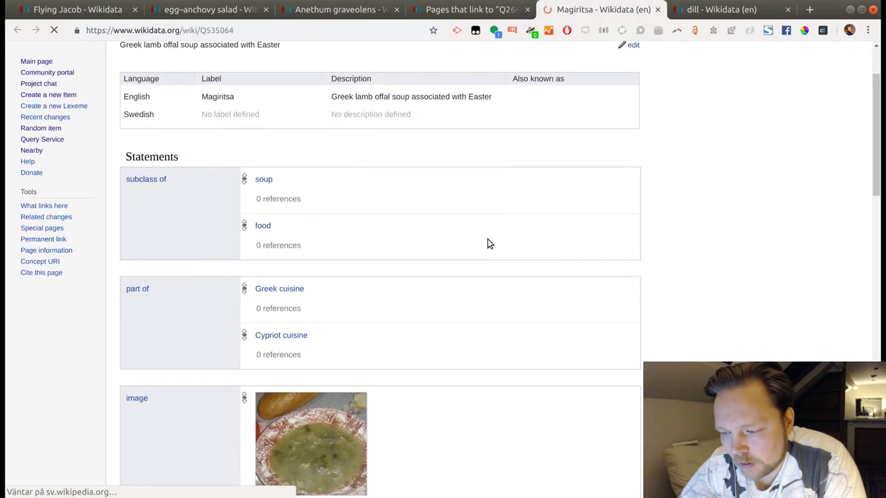
scroll(487, 244, "down", 12)
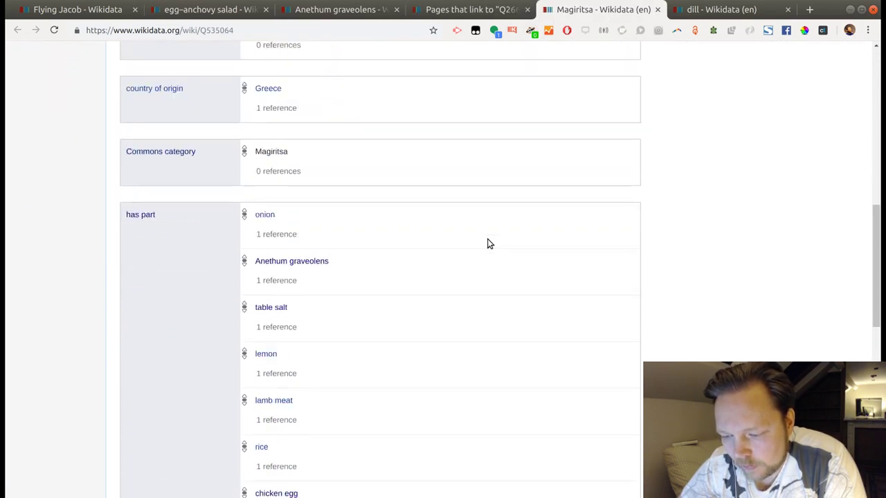
scroll(488, 244, "down", 2)
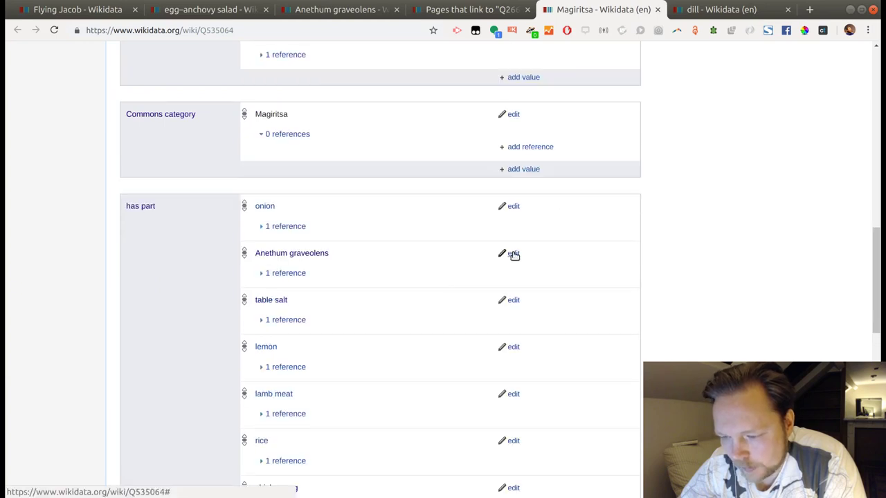
left_click(513, 254)
left_click_drag(362, 254, 229, 233)
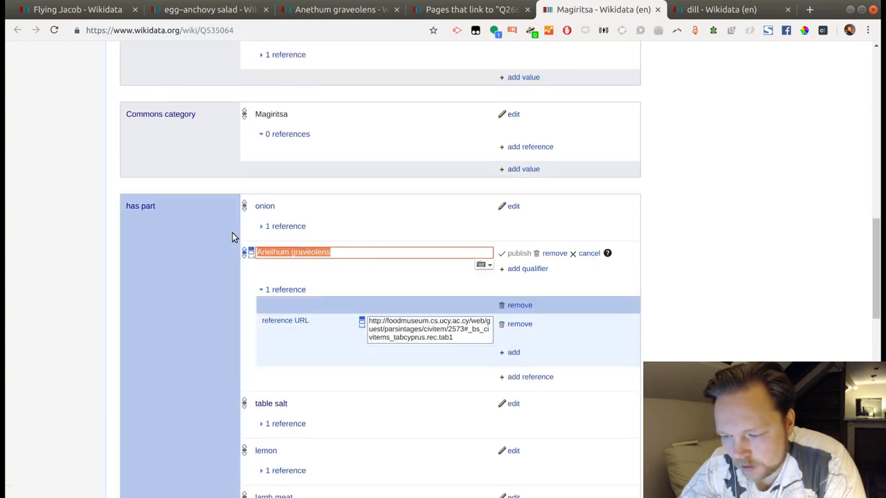
type("Q61046173")
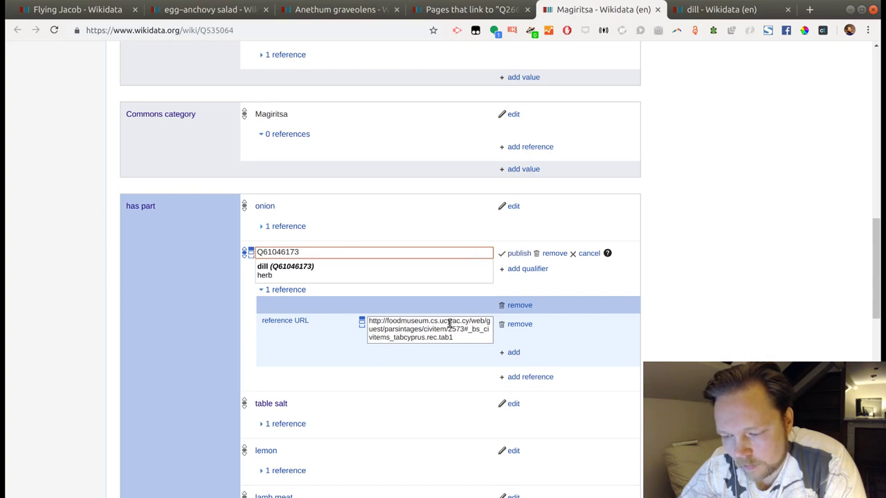
left_click(520, 254)
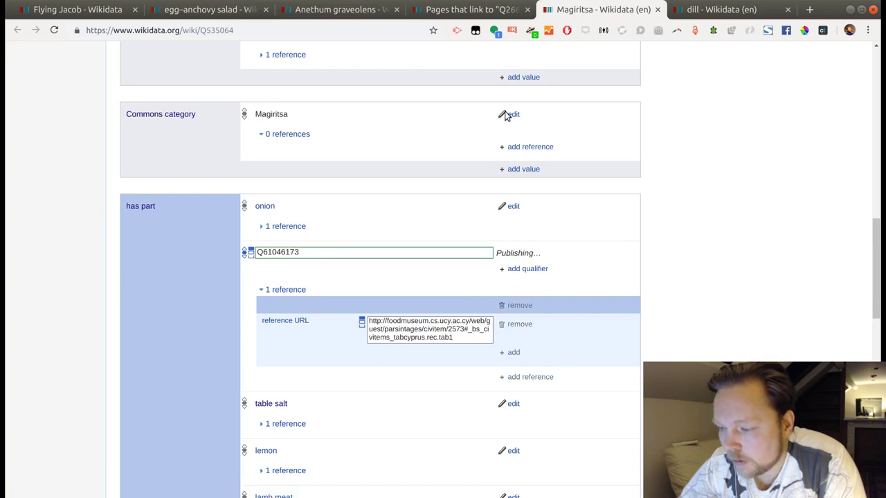
middle_click(567, 10)
Step: Open the Adjika item from the list, change its "has part" value from Anethum graveolens to dill (Q61046173), and publish
middle_click(158, 135)
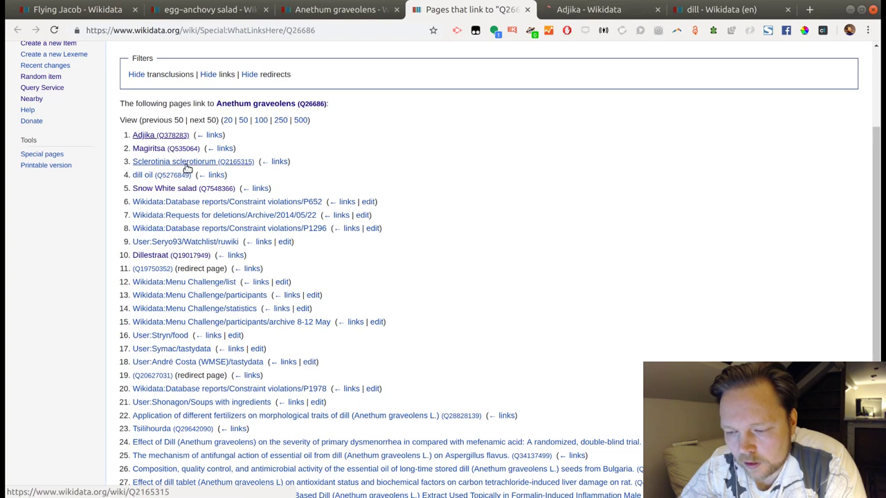
left_click(566, 15)
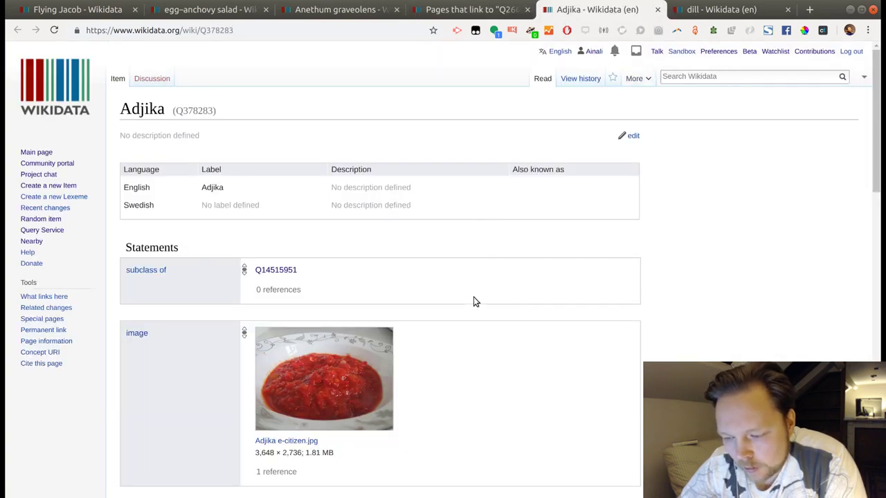
scroll(473, 302, "down", 5)
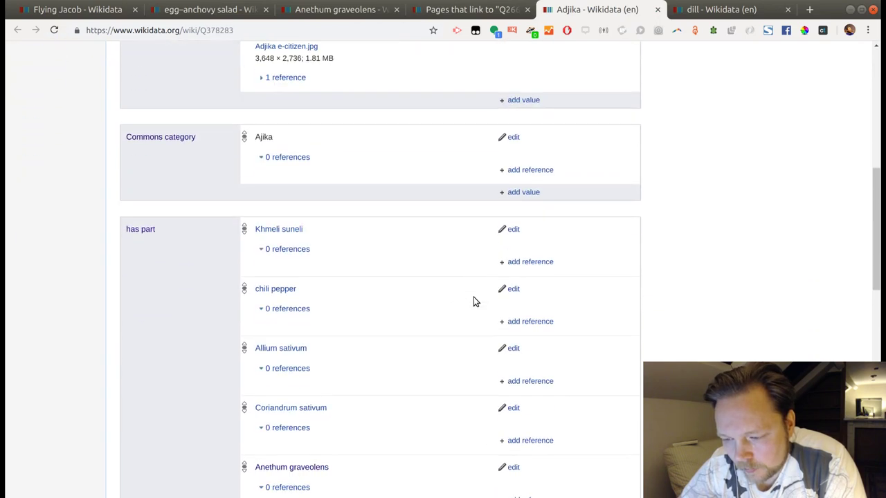
scroll(474, 301, "down", 3)
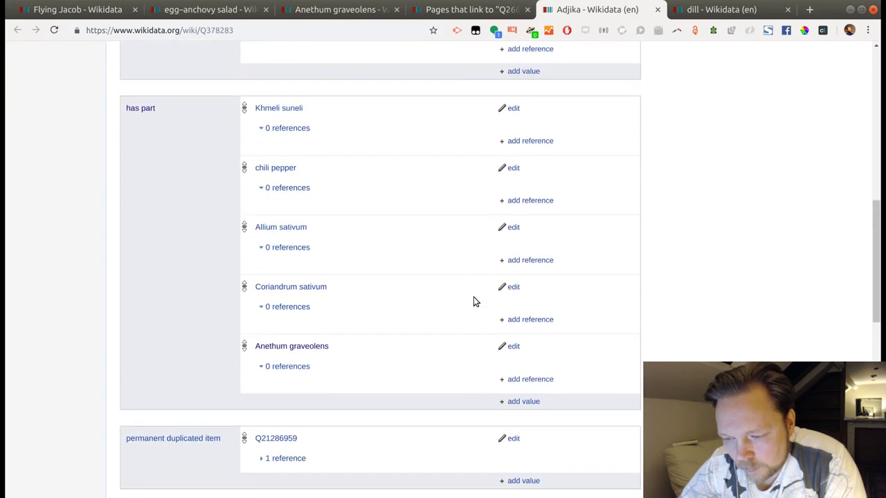
scroll(473, 301, "down", 2)
left_click(513, 286)
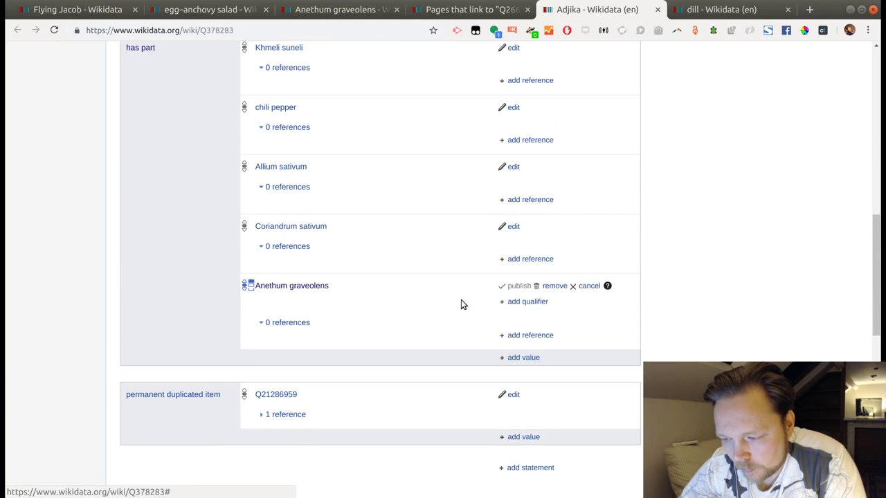
left_click_drag(366, 288, 179, 269)
type("Q61046173")
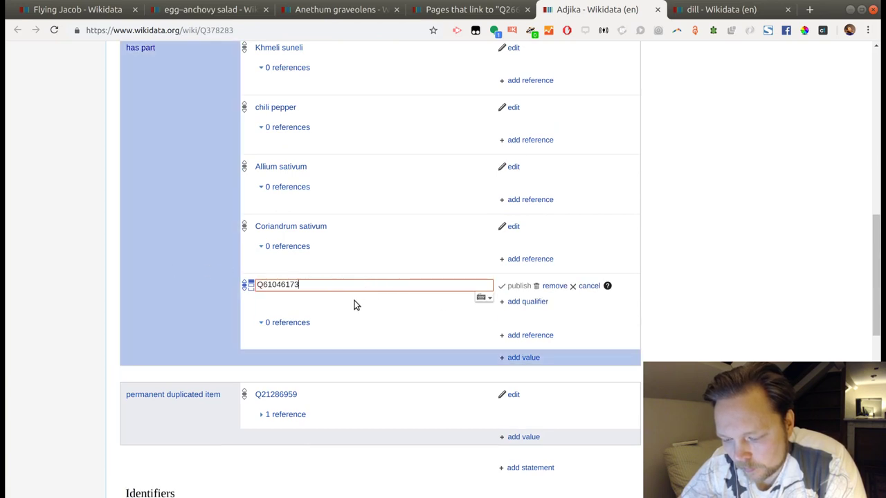
left_click(334, 300)
left_click(514, 288)
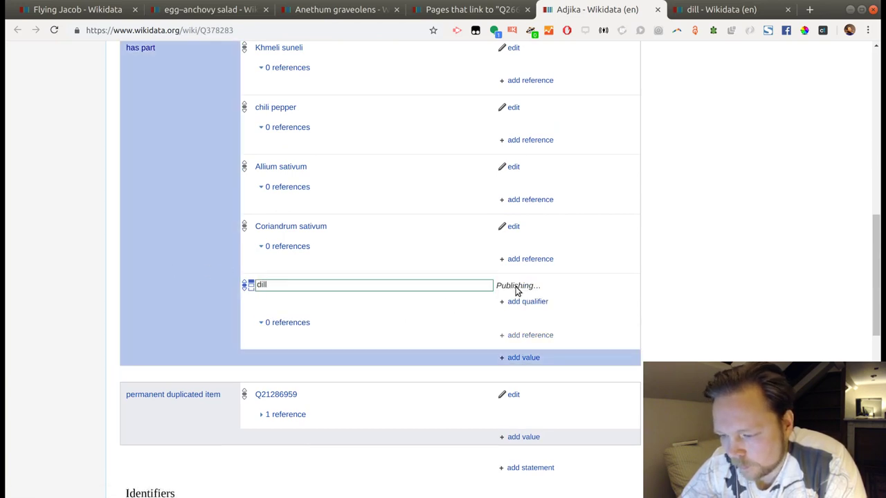
Step: Close the Adjika and dill pages, then open dill (Q61046173) from the linking pages list and copy its item ID
left_click(658, 10)
left_click(657, 10)
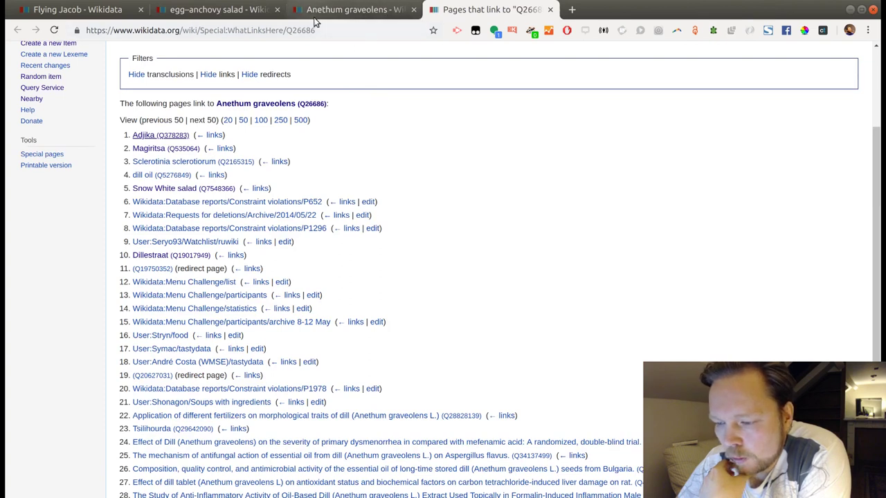
scroll(291, 191, "down", 3)
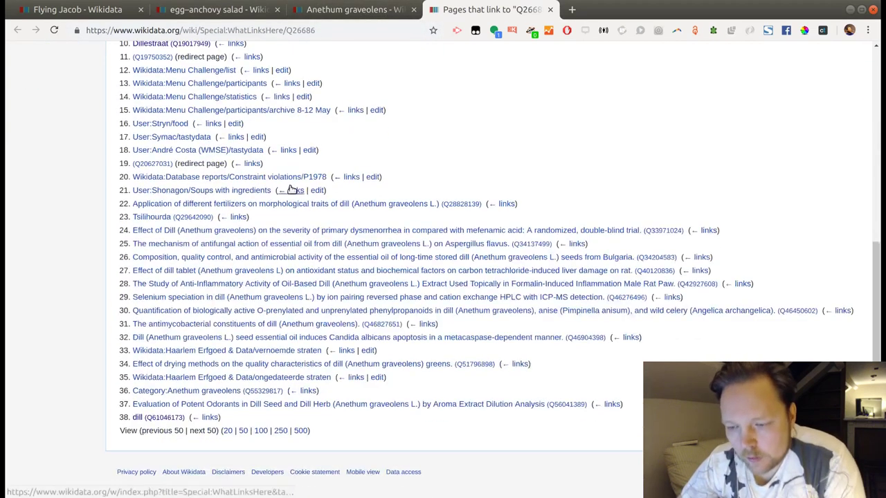
left_click(158, 418)
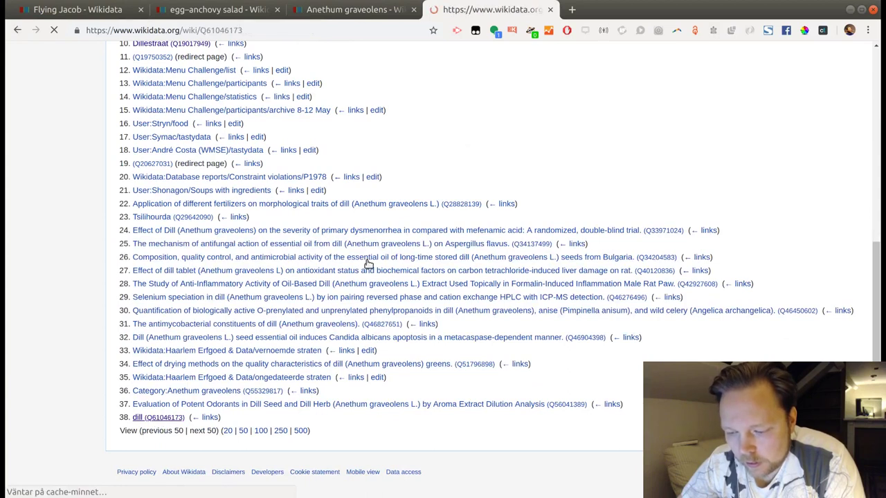
double_click(223, 30)
key("ctrl+c")
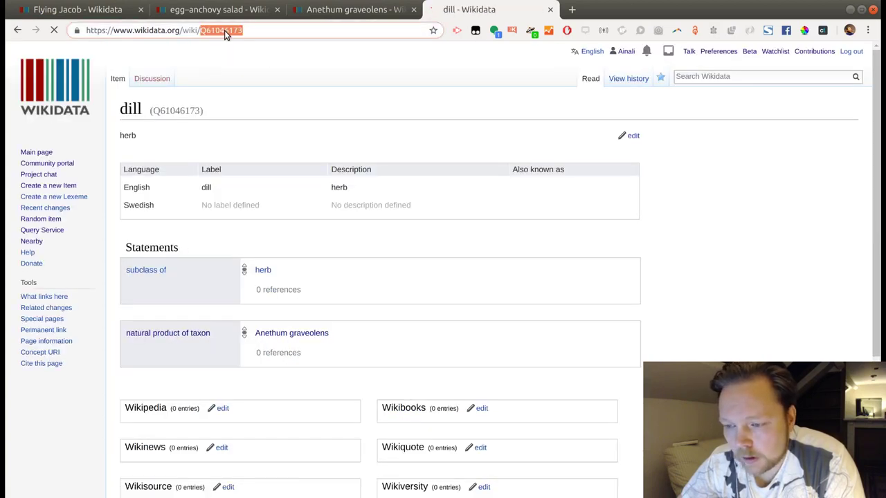
Step: On the egg–anchovy salad item, add dill (Q61046173) as another "material used" value and publish it
left_click(216, 9)
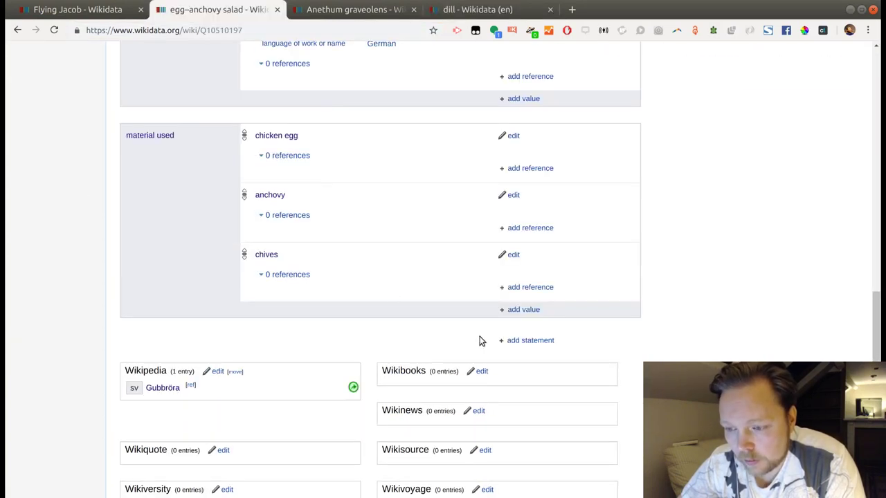
left_click(526, 309)
key("ctrl+v")
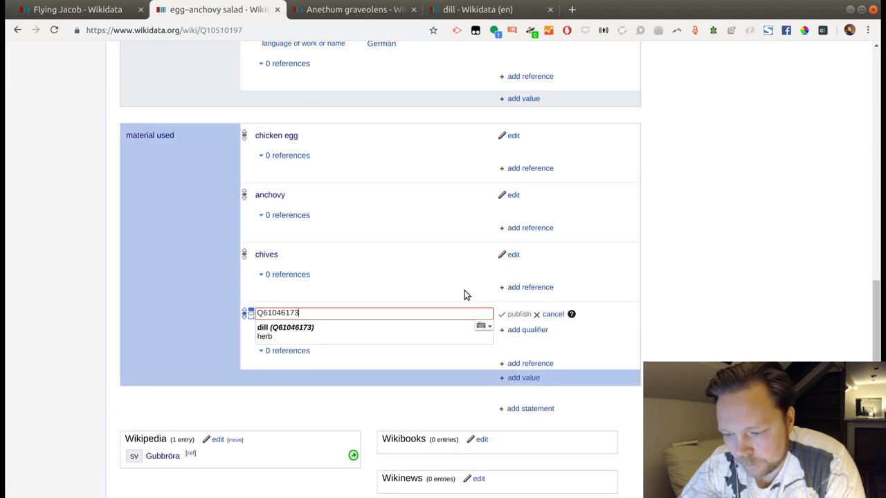
left_click(397, 330)
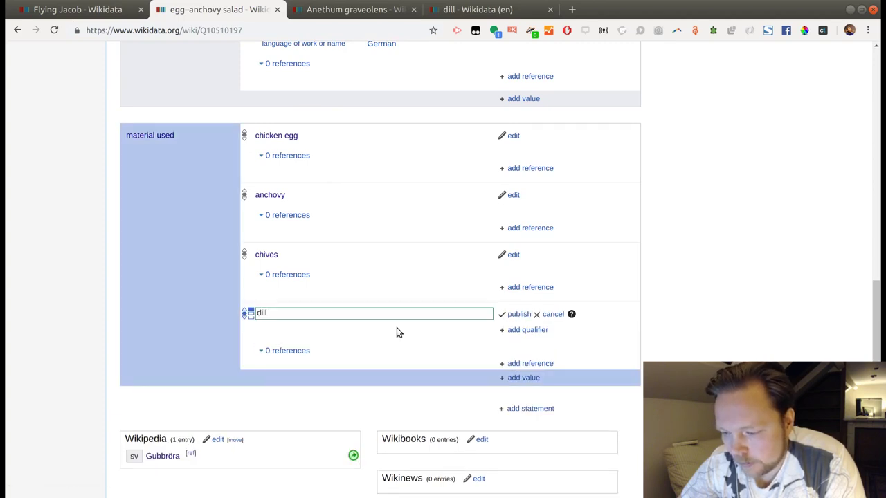
left_click(514, 317)
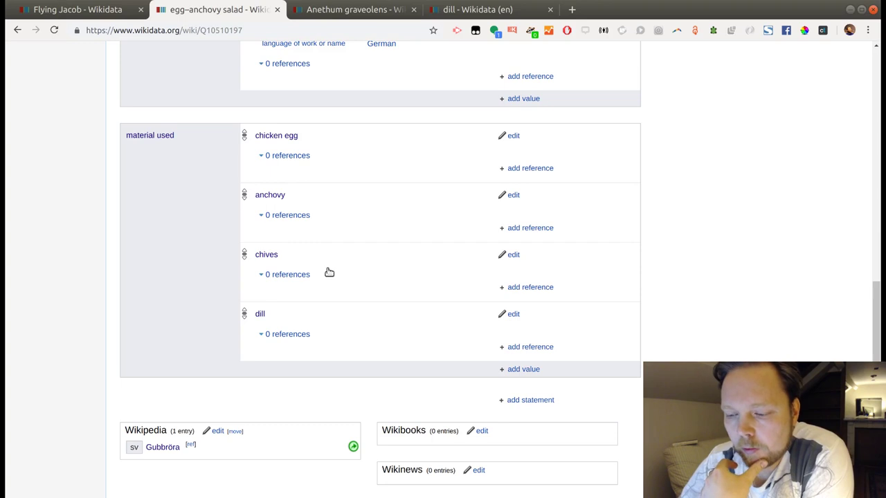
Step: Close the Anethum graveolens and dill pages while staying on the egg–anchovy salad item
scroll(329, 272, "up", 15)
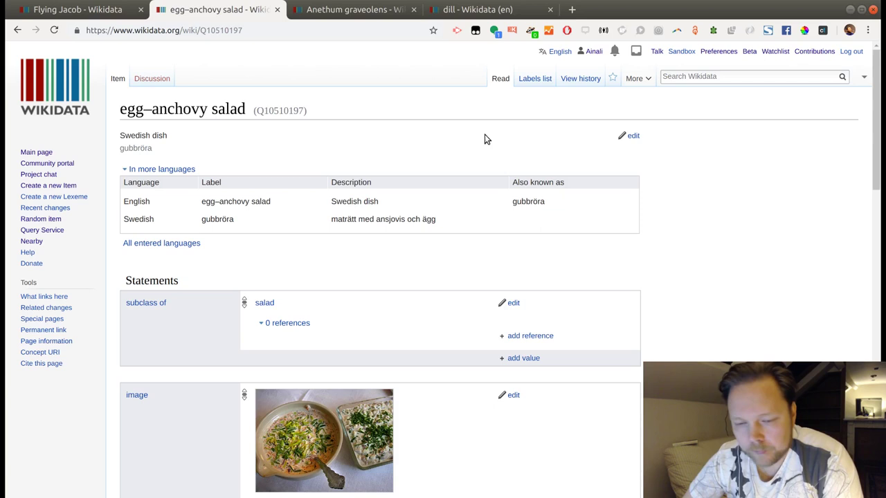
left_click(414, 10)
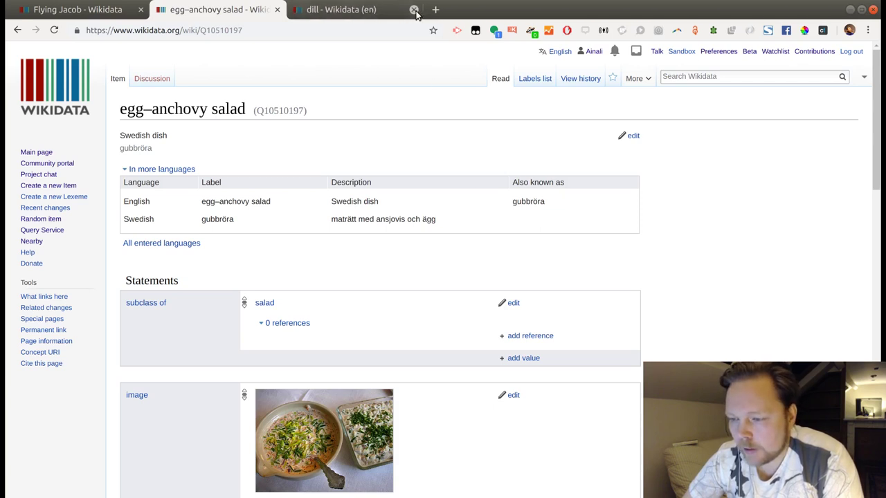
left_click(413, 10)
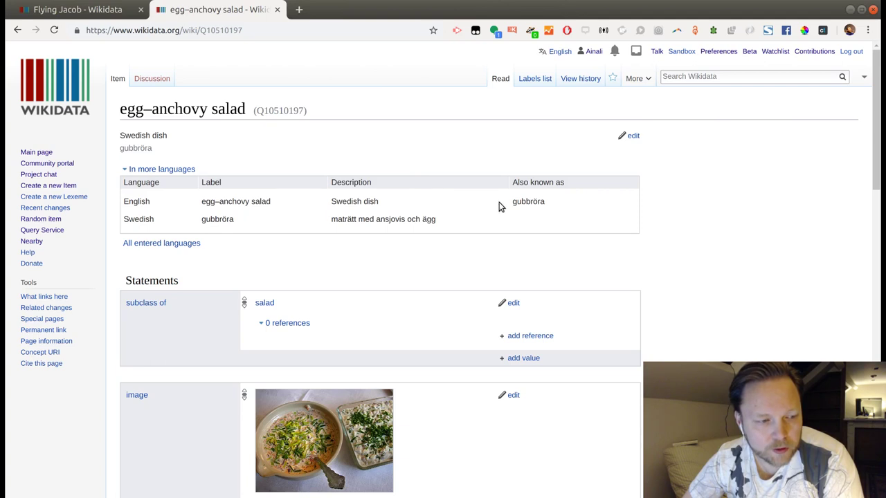
Step: Search Wikidata for "gurkm" and open the Gurkmajonnäs item
left_click(680, 75)
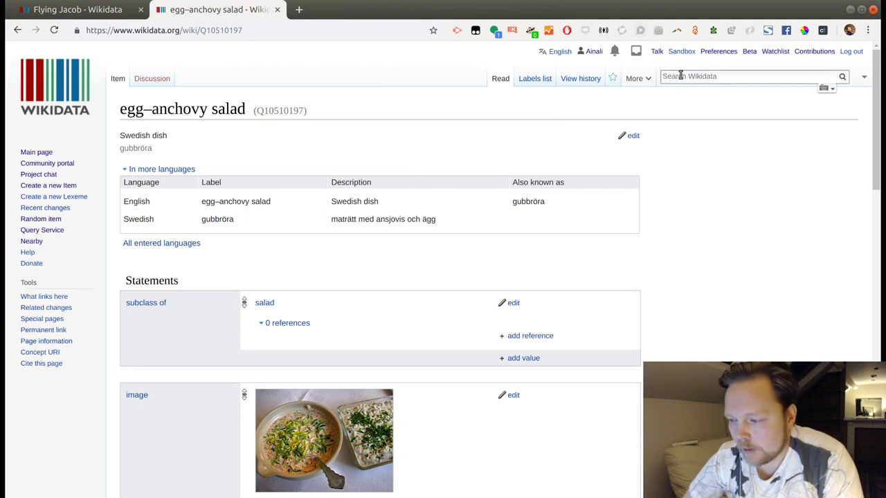
type("GRU")
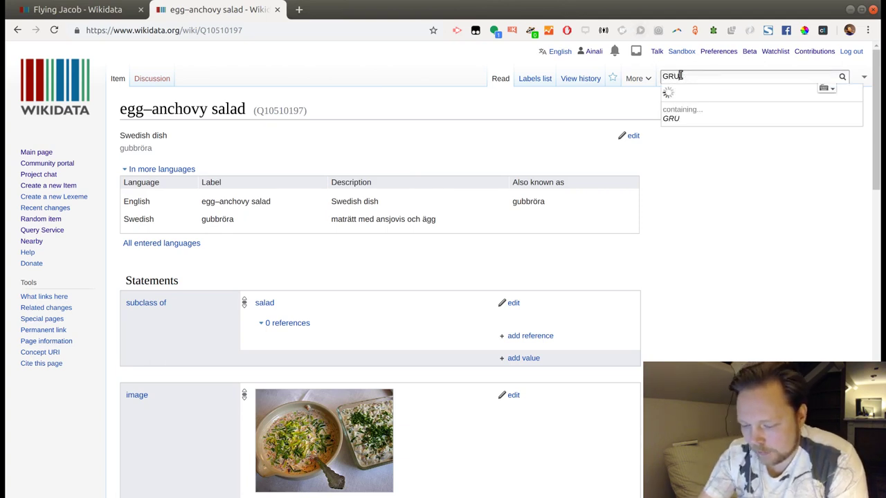
key("BackSpace")
key("BackSpace")
key("BackSpace")
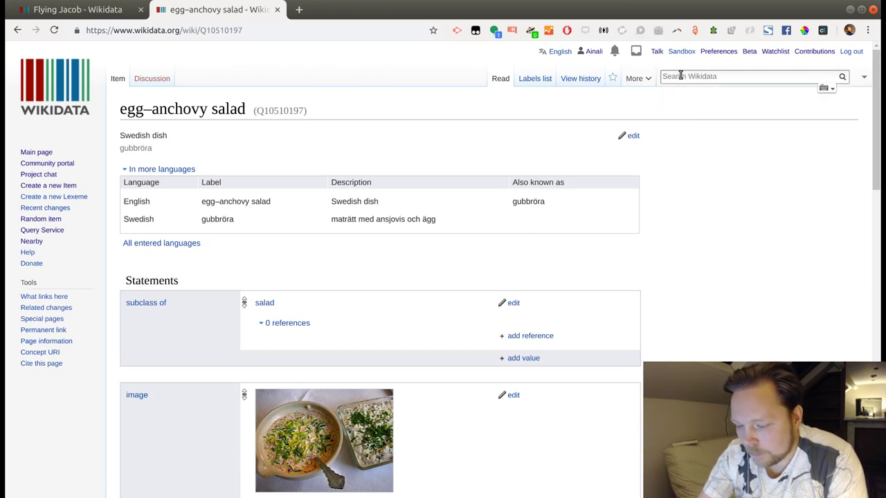
type("gurkm")
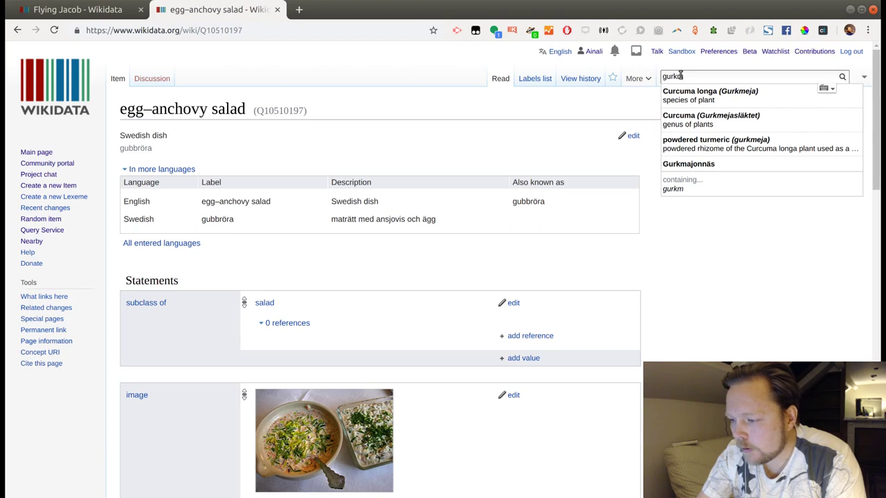
left_click(694, 164)
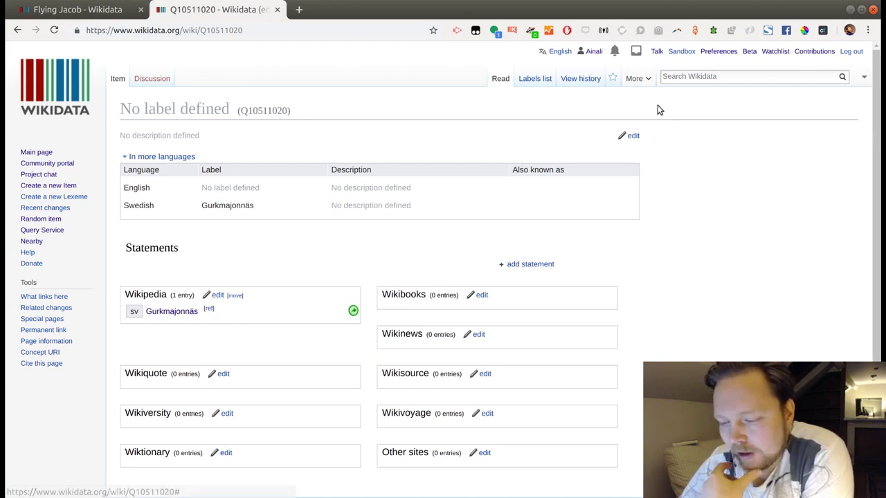
Step: Add a "subclass of" statement with the value condiment to the Gurkmajonnäs item and publish it
left_click(632, 136)
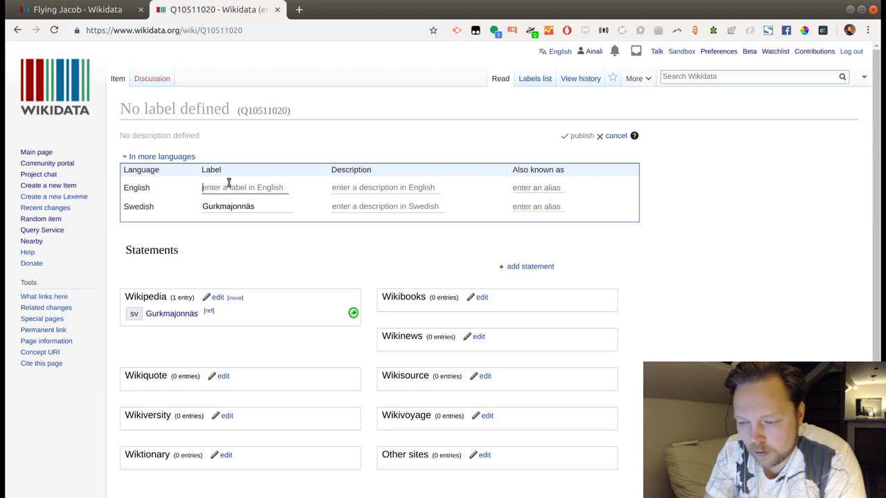
left_click(612, 142)
left_click(540, 267)
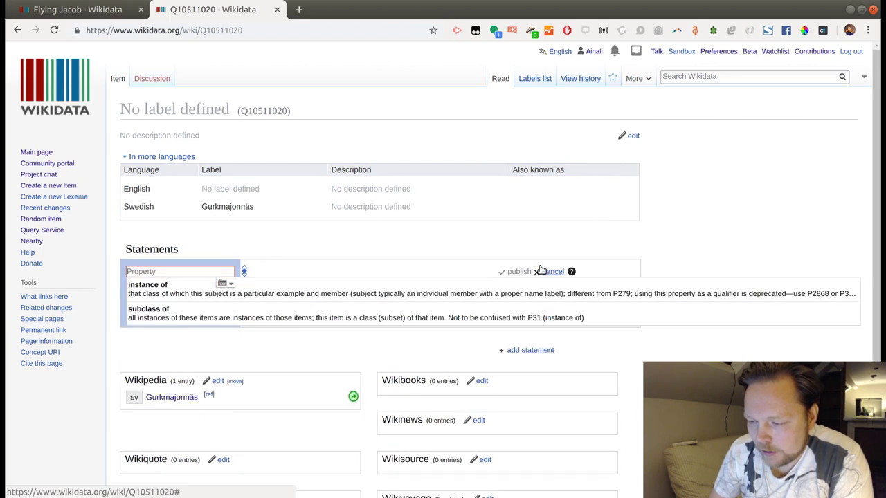
left_click(346, 318)
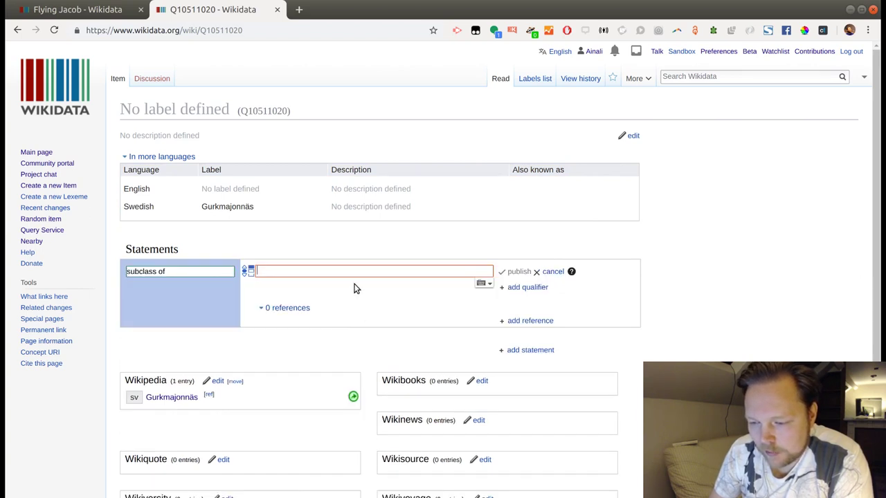
type("condm")
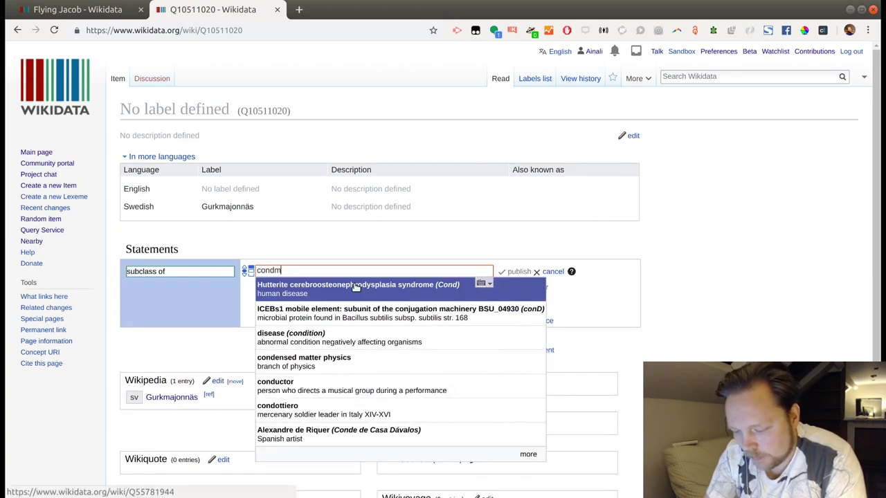
key("BackSpace")
type("ime")
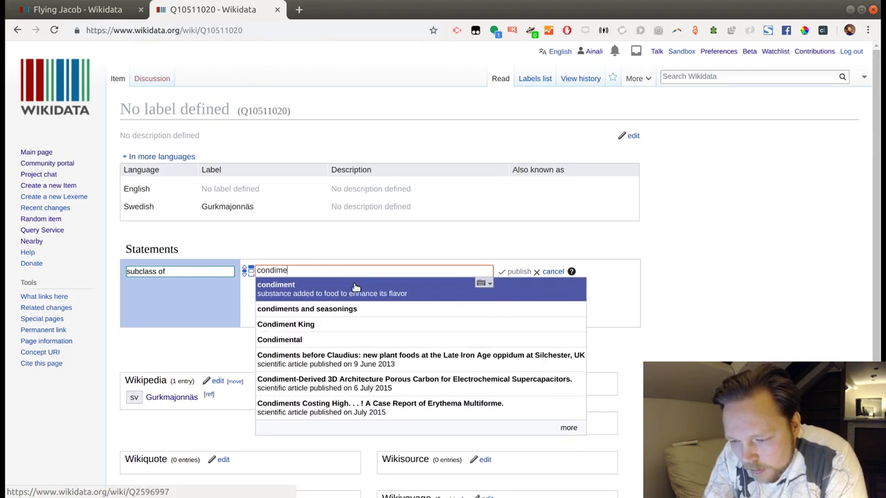
left_click(356, 292)
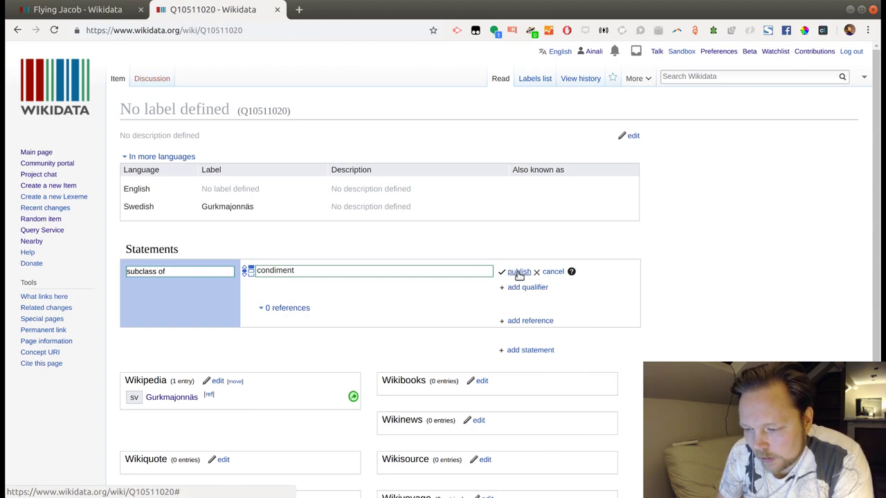
left_click(519, 272)
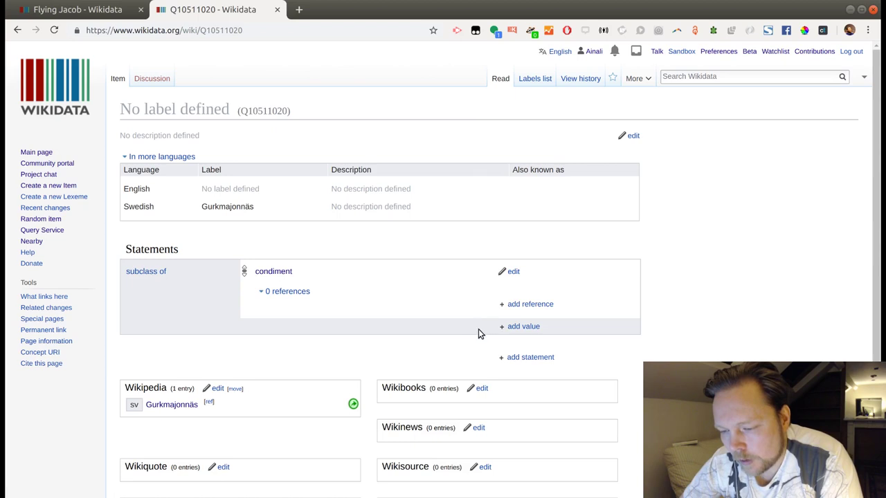
left_click(521, 357)
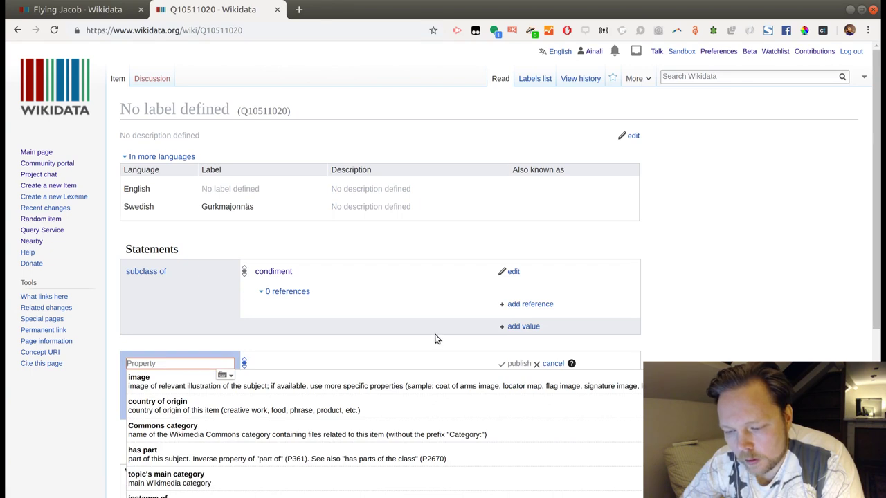
left_click(388, 405)
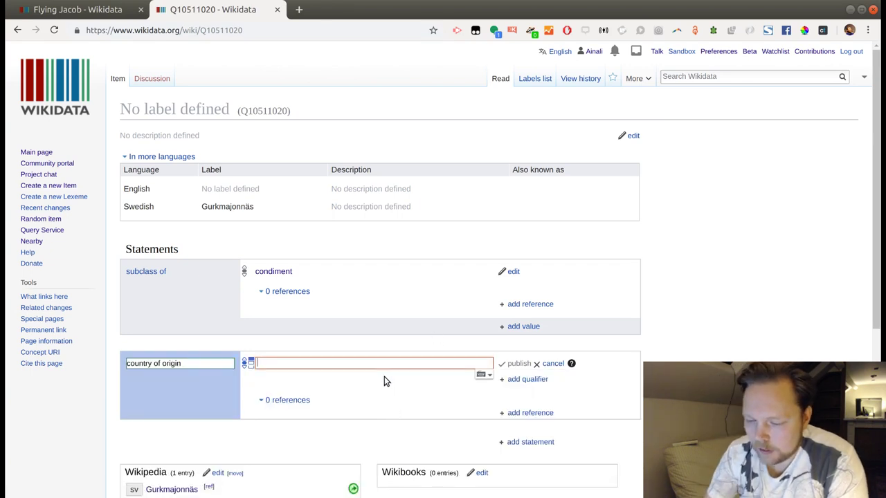
left_click(209, 363)
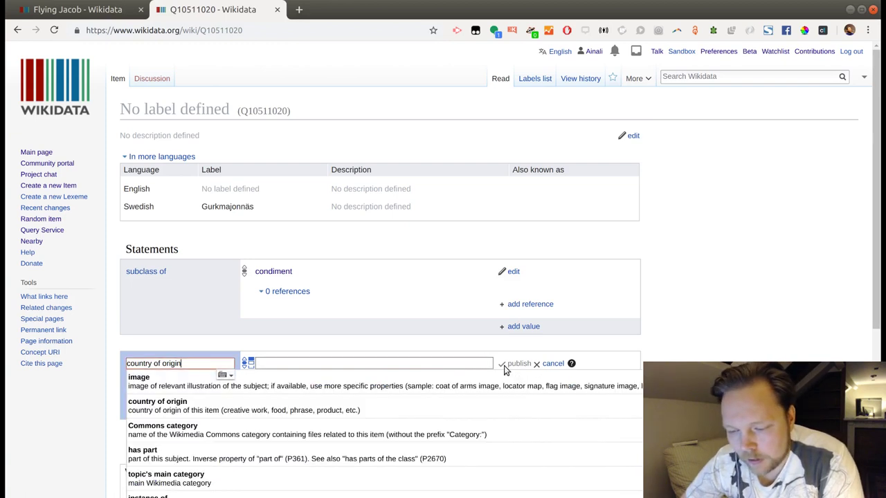
left_click(552, 363)
Step: Add a "material used" statement with the value mayonnaise to the Gurkmajonnäs item and publish it
left_click(535, 358)
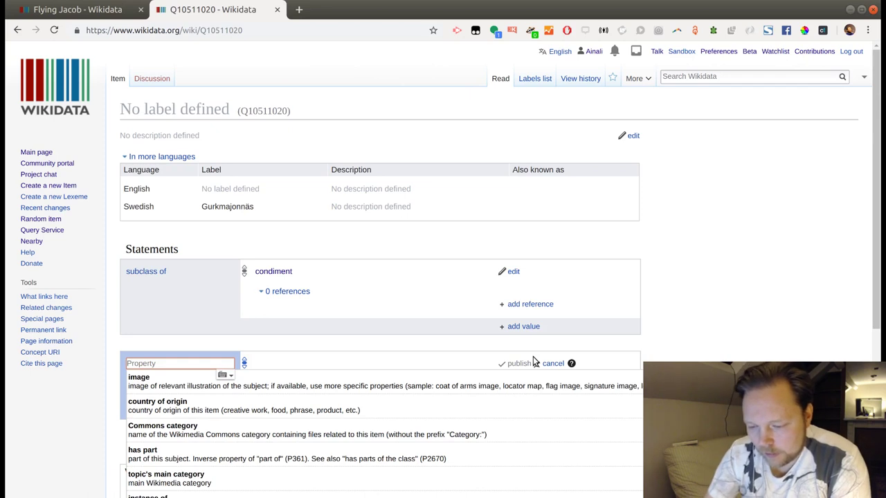
type("mai")
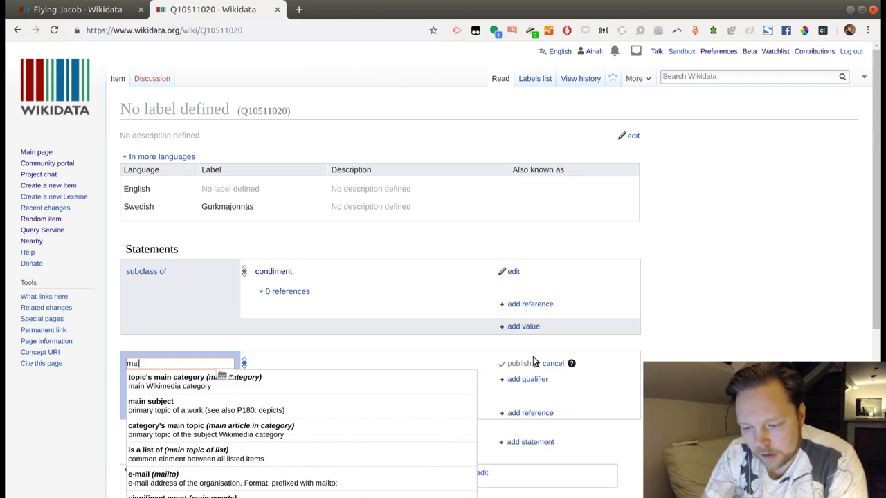
type("ter")
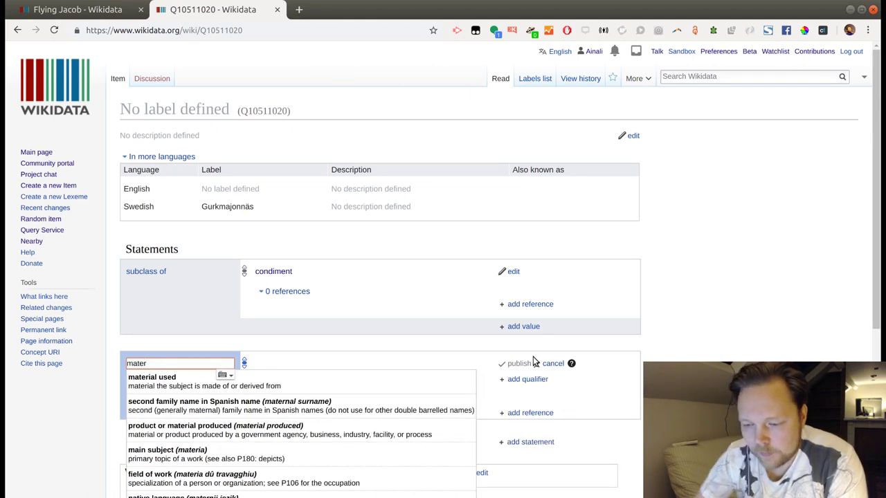
left_click(381, 381)
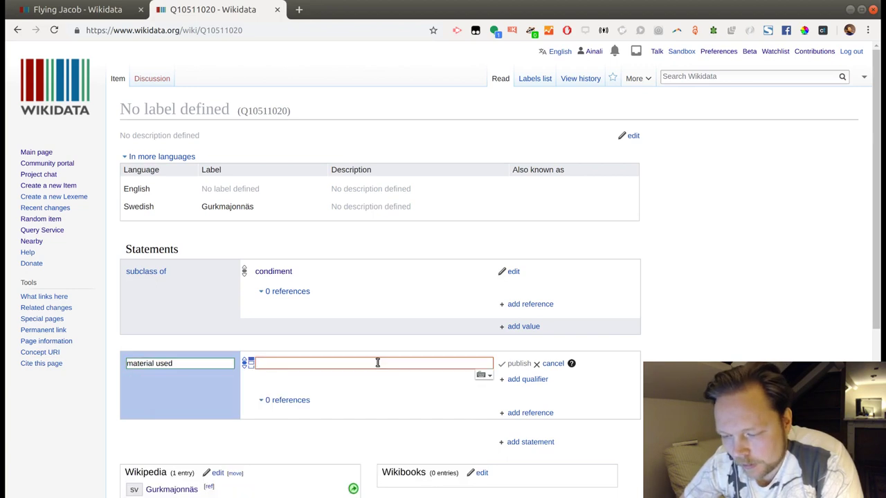
type("mayon")
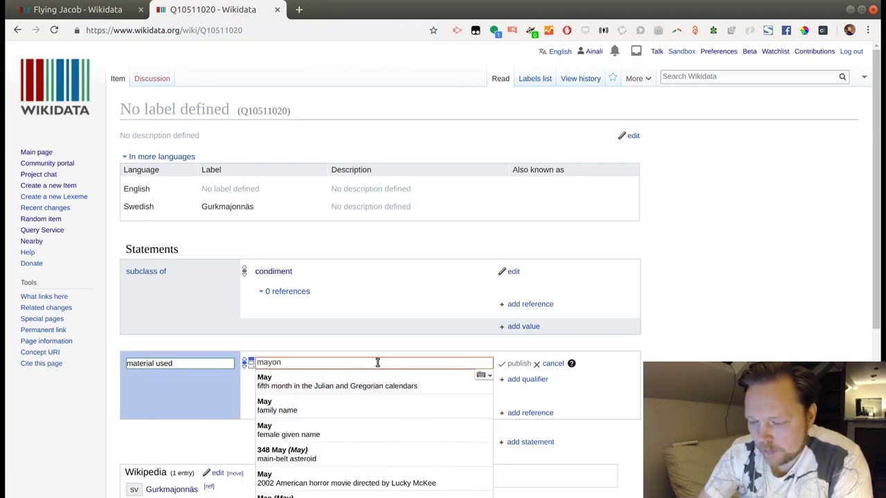
left_click(373, 407)
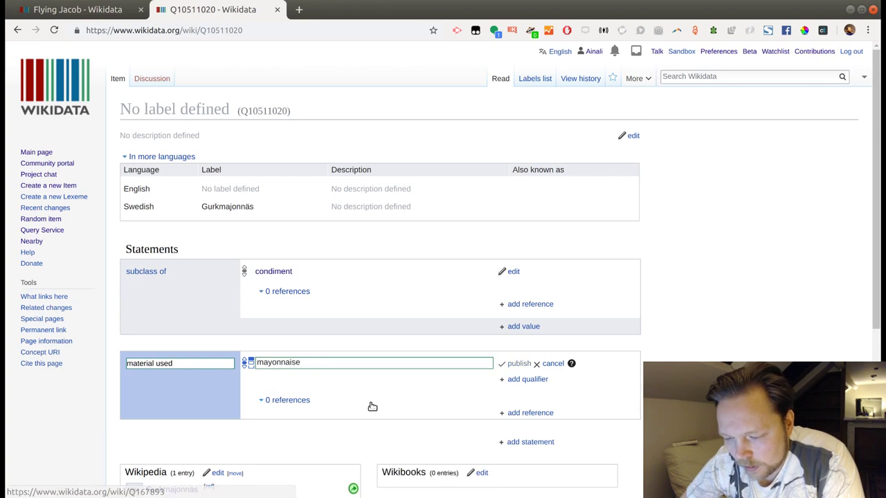
left_click_drag(323, 365, 238, 356)
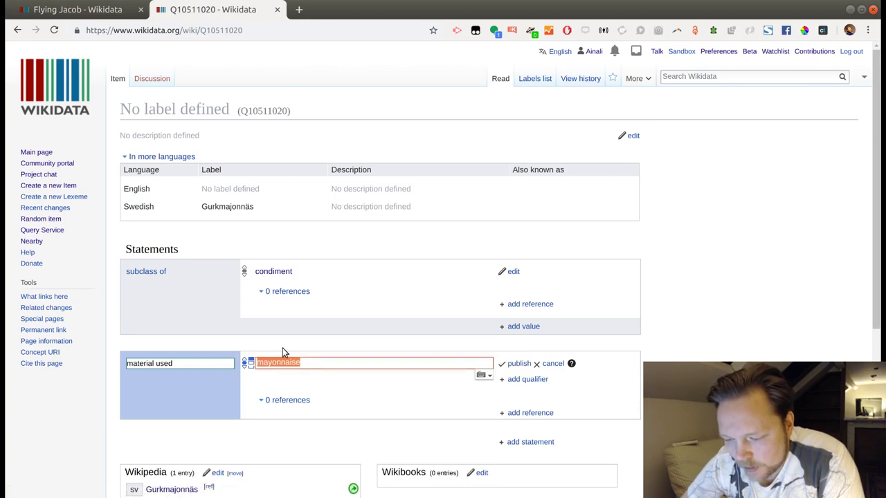
left_click(398, 386)
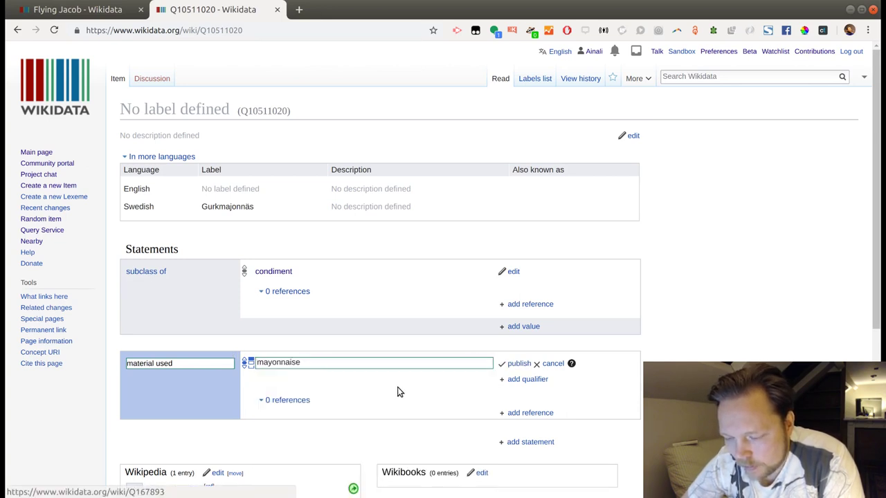
left_click(519, 363)
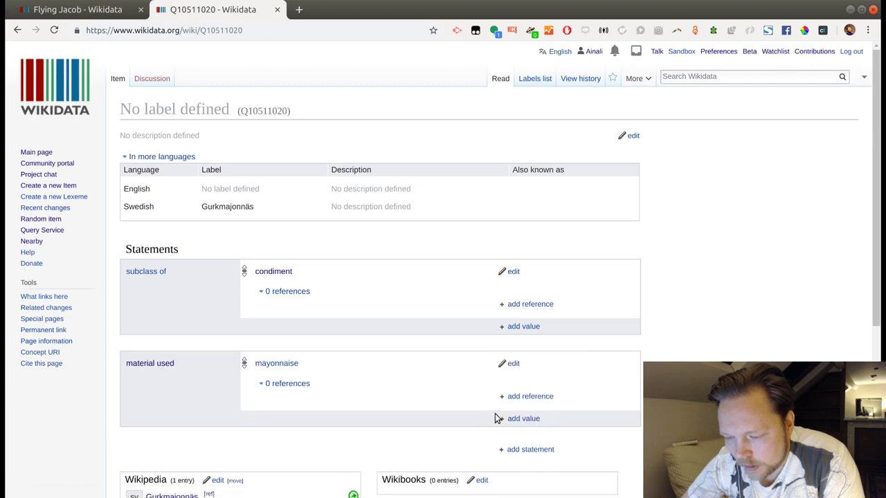
Step: Enter "cucumber mayonnaise" as the item's English label and change the Swedish label to lowercase "gurkmajonnäs"
left_click(631, 137)
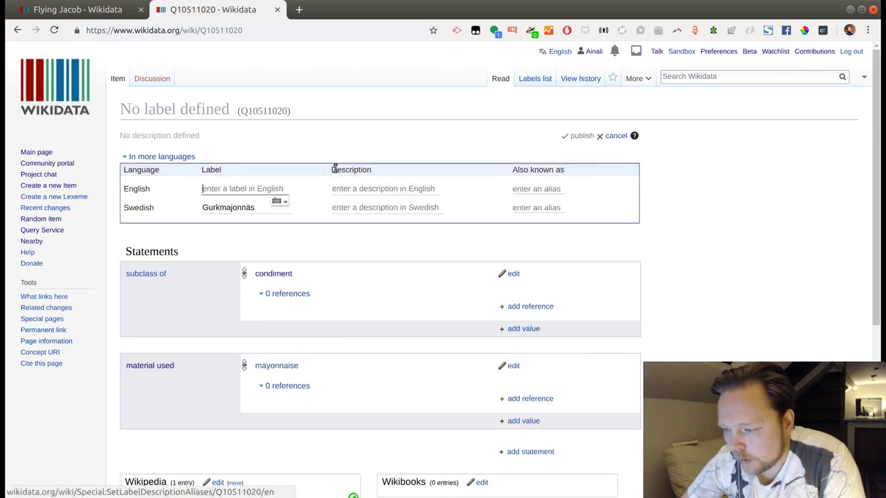
type("cucumber")
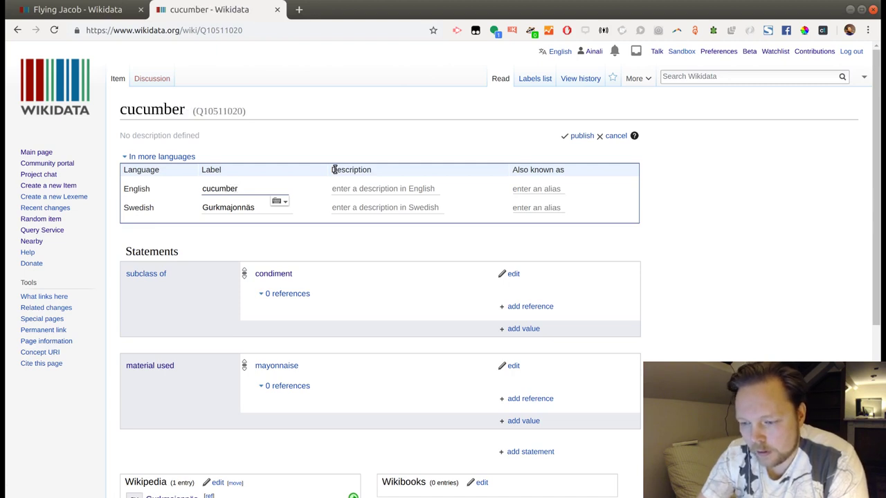
type(" mayonnaise")
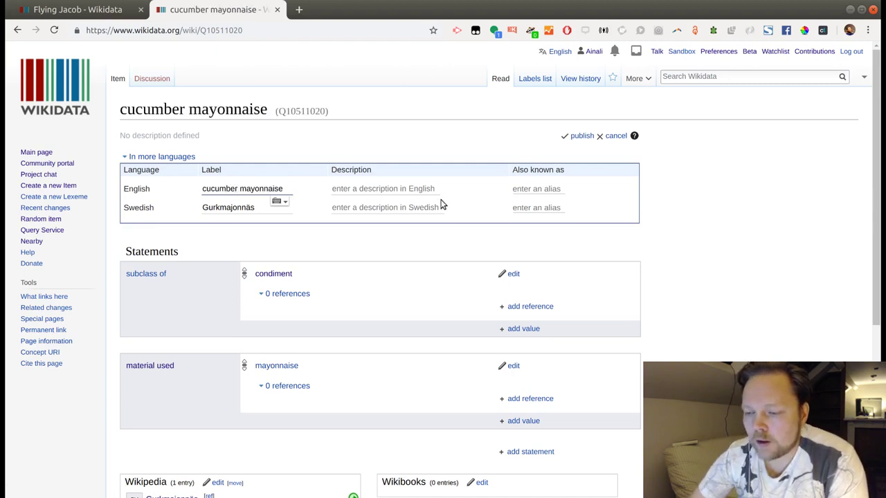
left_click(208, 207)
left_click_drag(208, 207, 192, 206)
type("g")
Step: Enter "condiment" as the English description and publish the label and description changes
left_click(348, 193)
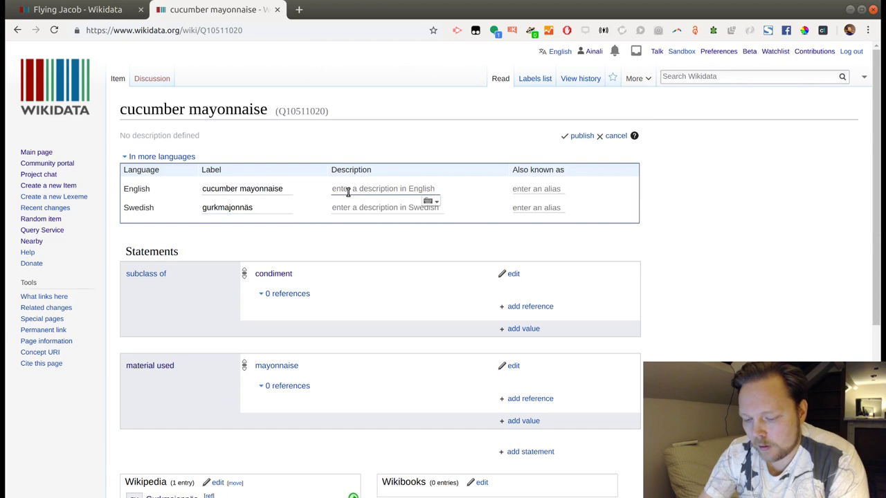
type("cone")
type("iment")
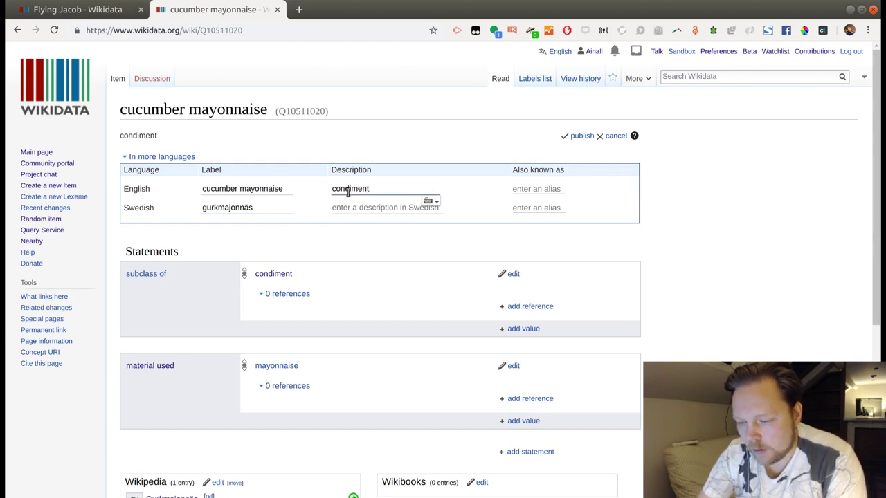
left_click(363, 209)
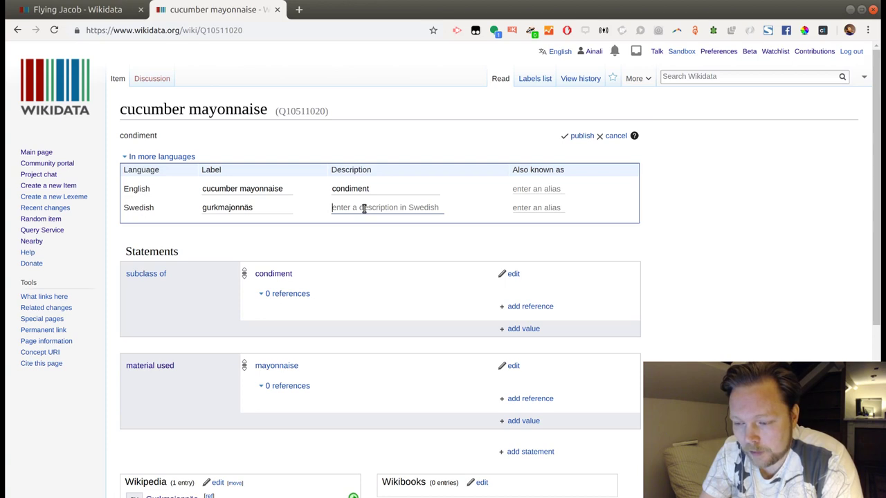
left_click(580, 136)
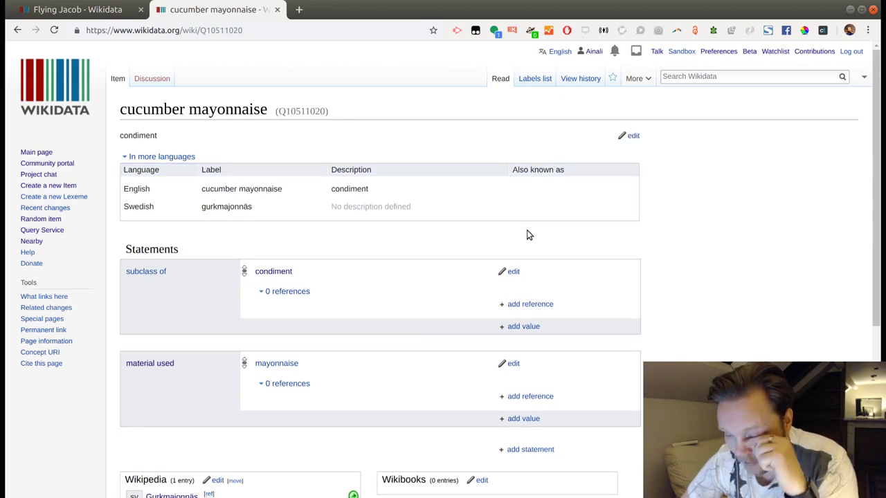
Step: Add Bostongurka, the entry described as a trademark, as a second "material used" value on the cucumber mayonnaise item and publish it
scroll(460, 274, "down", 3)
left_click(524, 297)
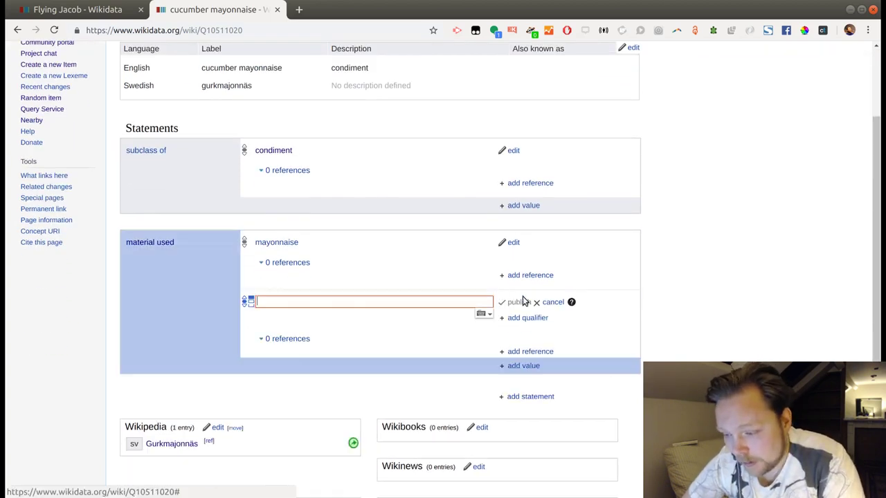
type("bostonp")
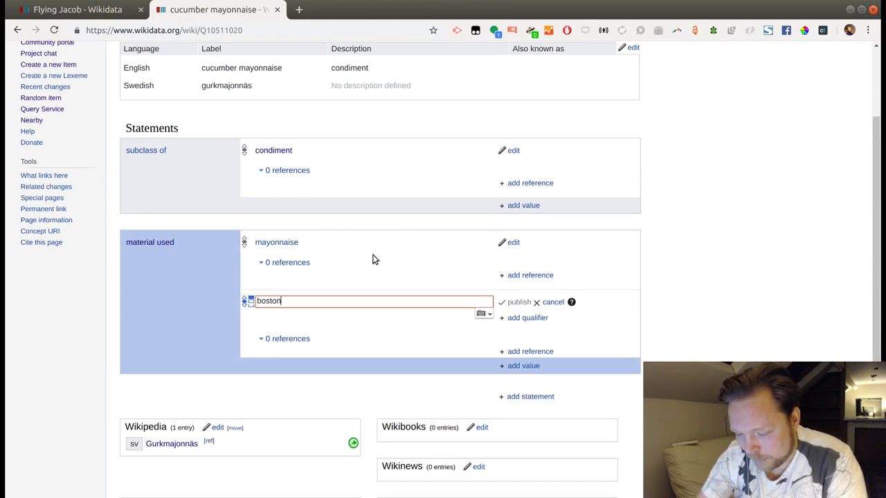
key("BackSpace")
key("BackSpace")
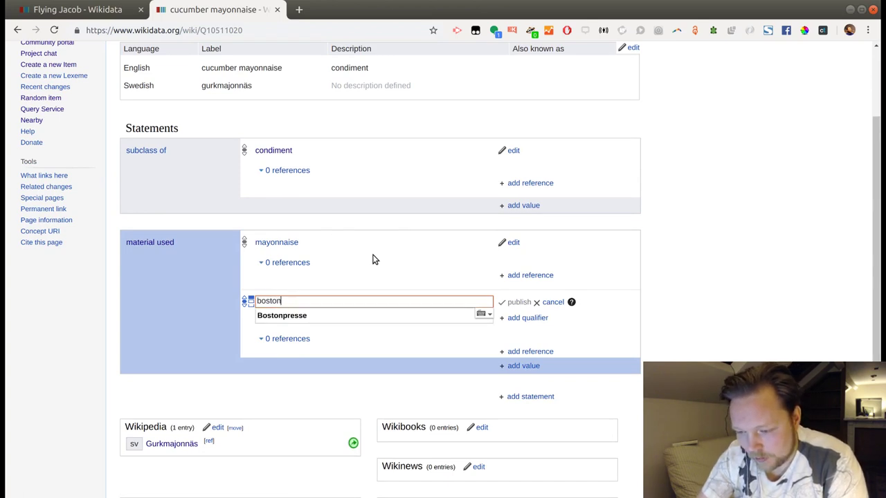
type("g")
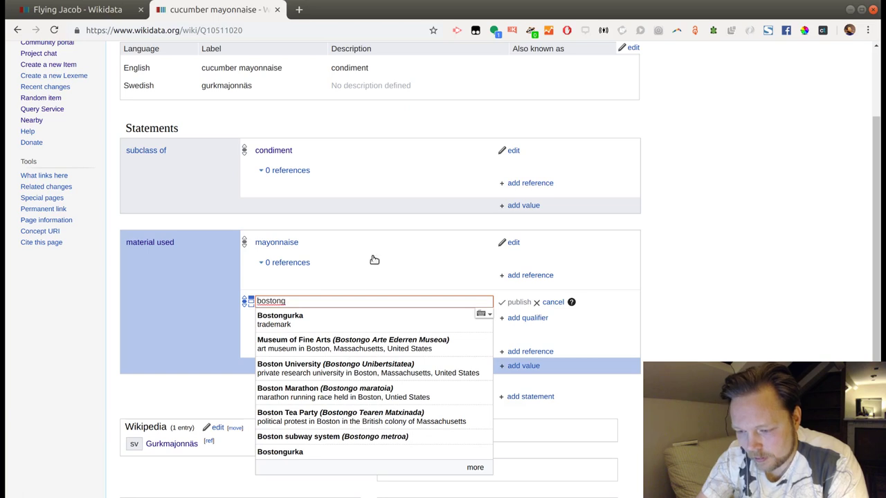
left_click(339, 319)
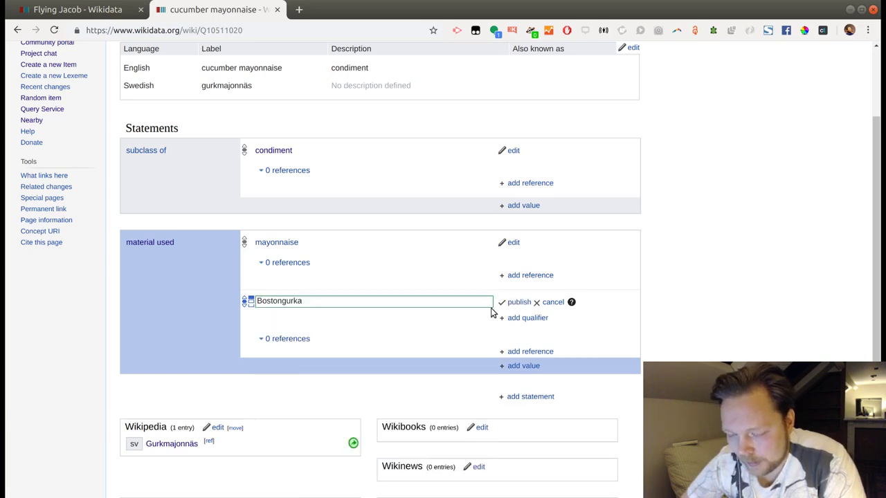
left_click(519, 303)
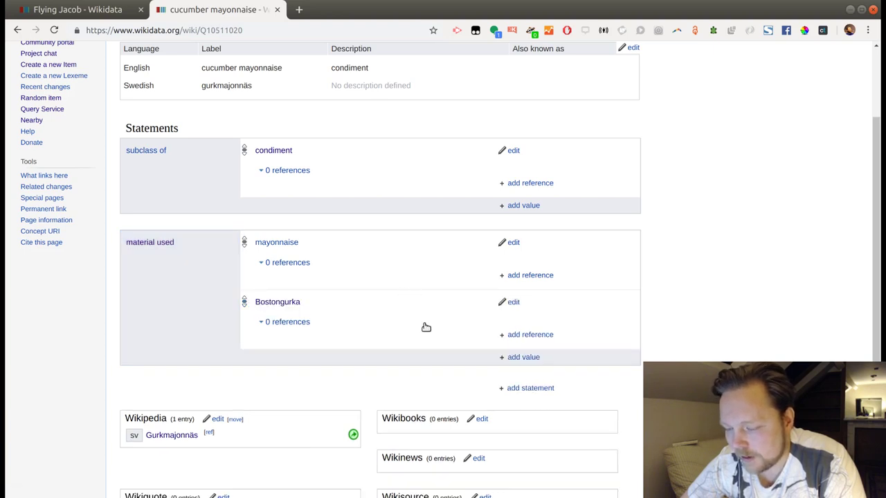
Step: Open the Bostongurka item separately and review its descriptions and statements
middle_click(293, 302)
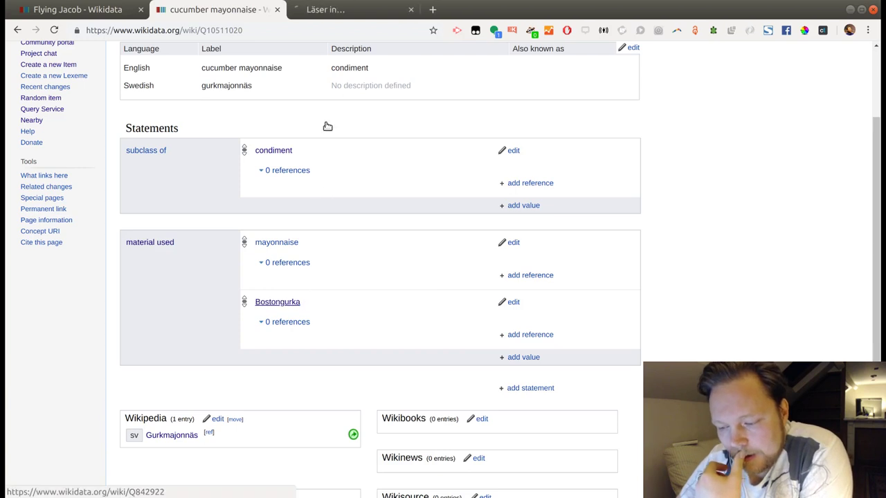
left_click(349, 12)
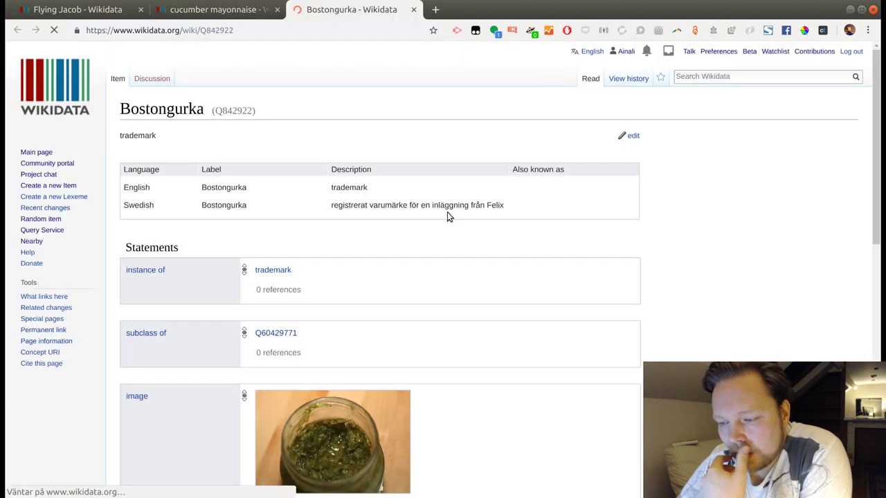
scroll(447, 216, "down", 3)
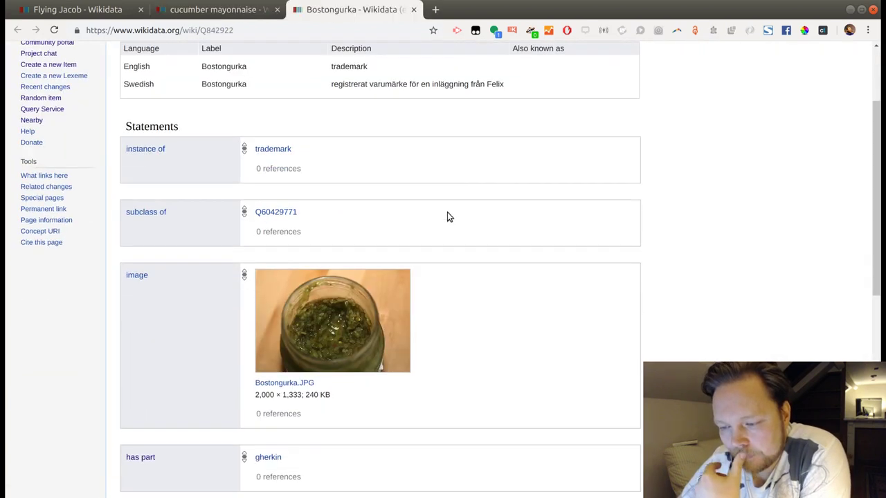
scroll(447, 216, "up", 3)
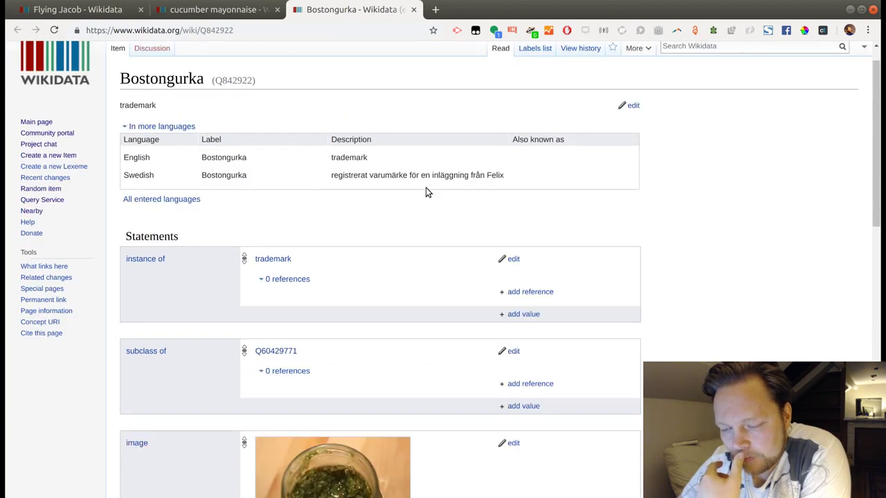
scroll(386, 222, "down", 2)
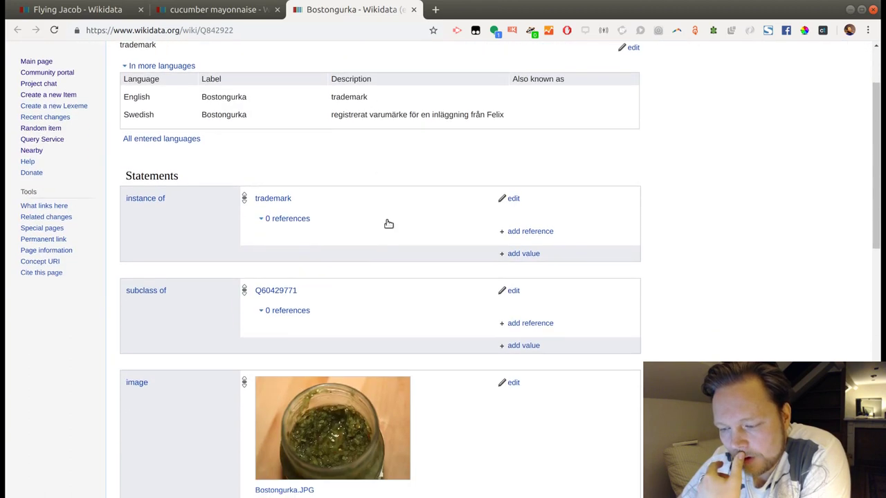
Step: Open Bostongurka's "subclass of" value Q60429771 separately and look over its labels and statements
middle_click(283, 292)
left_click(485, 9)
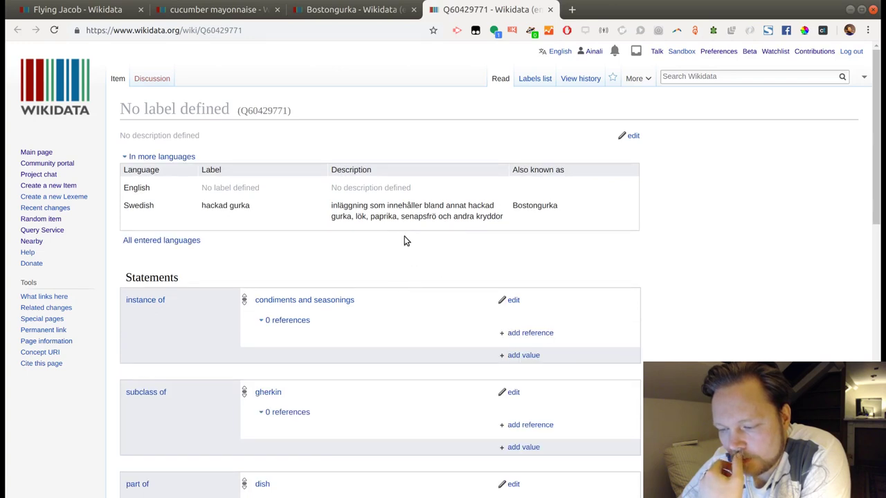
scroll(405, 240, "down", 1)
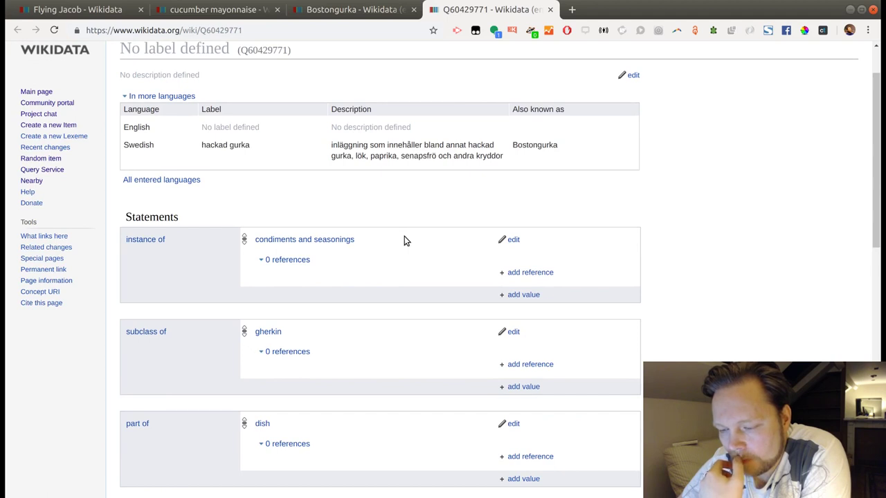
Step: Open the condiments and seasonings item, examine its classes, excluded parts and identifiers, and close it again
left_click(339, 242)
key("ctrl+Tab")
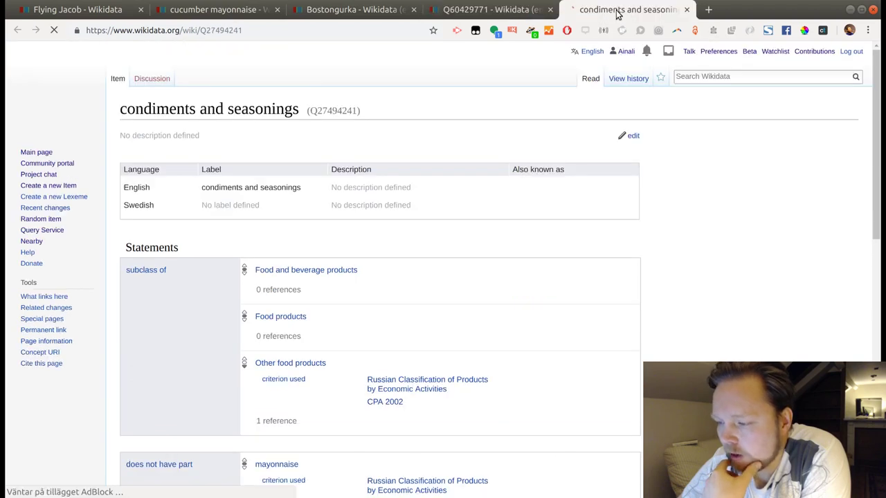
scroll(498, 248, "down", 3)
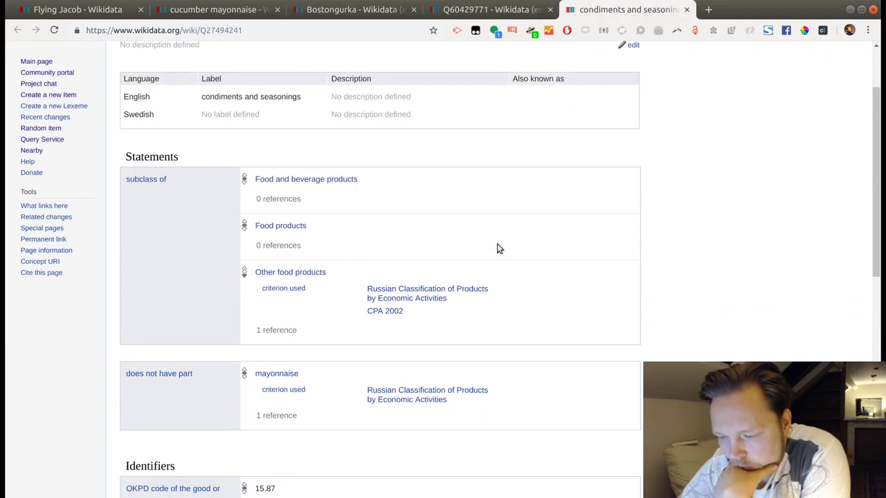
scroll(498, 247, "down", 3)
scroll(498, 248, "down", 3)
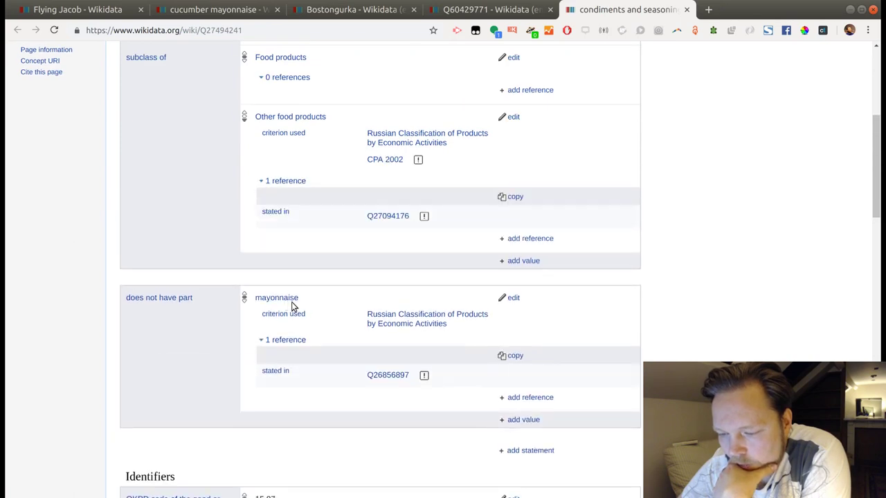
scroll(657, 318, "up", 7)
scroll(664, 321, "up", 2)
scroll(663, 319, "down", 3)
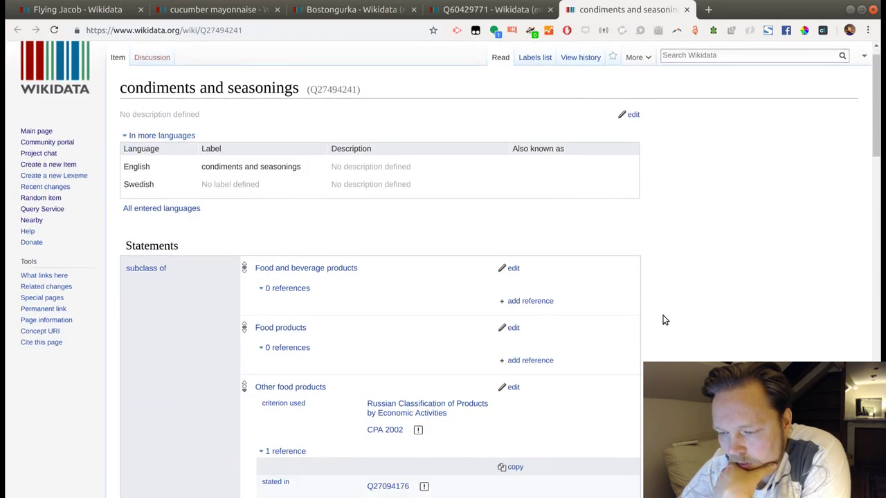
scroll(662, 321, "down", 10)
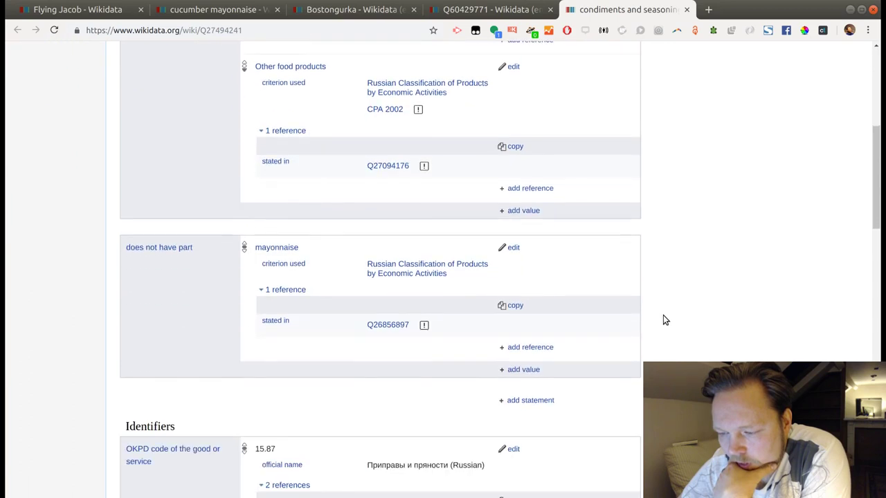
scroll(663, 321, "down", 4)
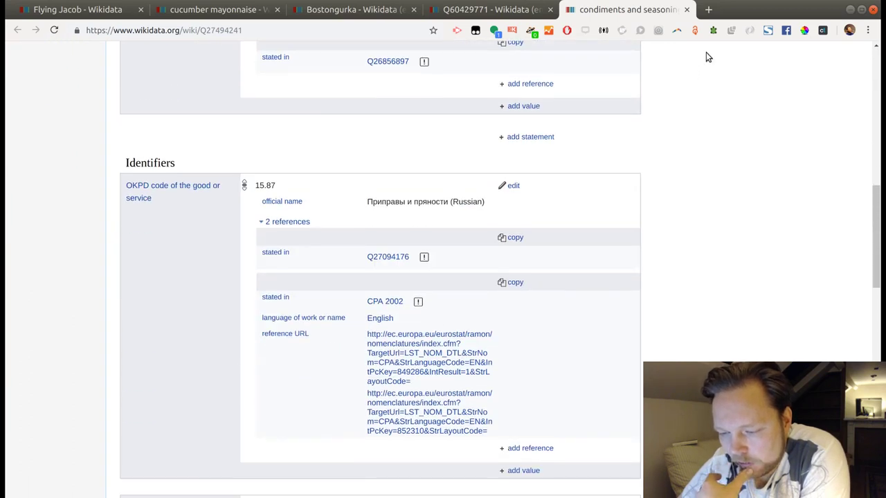
left_click(686, 10)
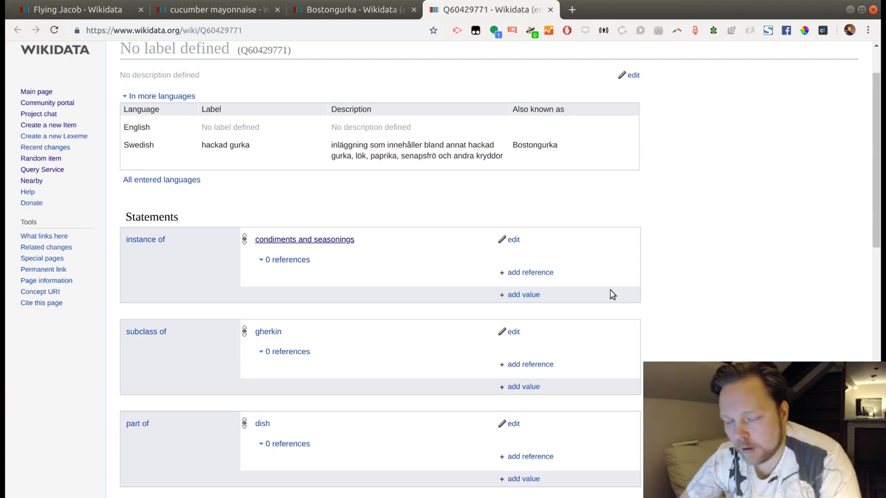
Step: Look through the classes, image, country of origin and Wikipedia links of the hackad gurka item
scroll(616, 289, "down", 4)
scroll(631, 288, "down", 3)
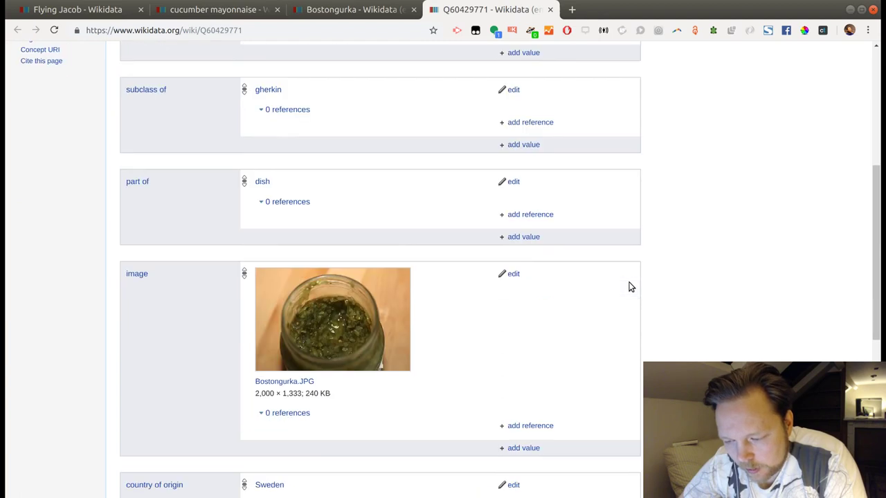
scroll(630, 287, "down", 3)
scroll(630, 287, "down", 3)
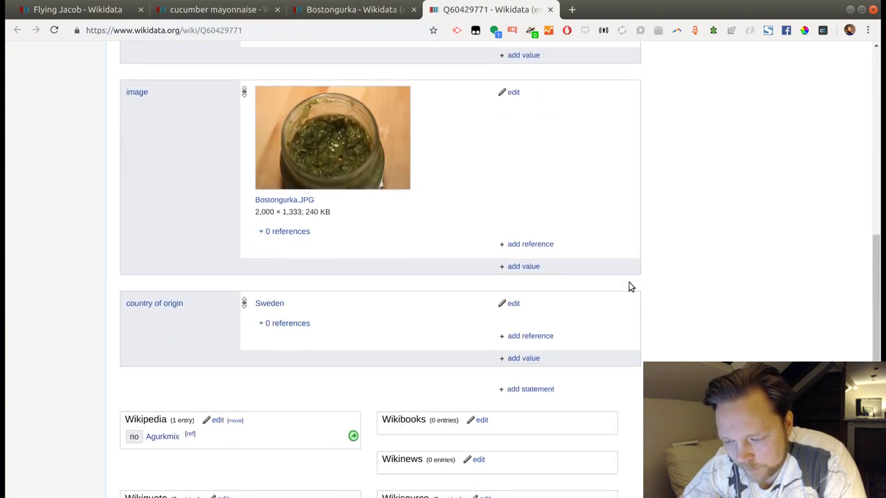
scroll(415, 251, "up", 3)
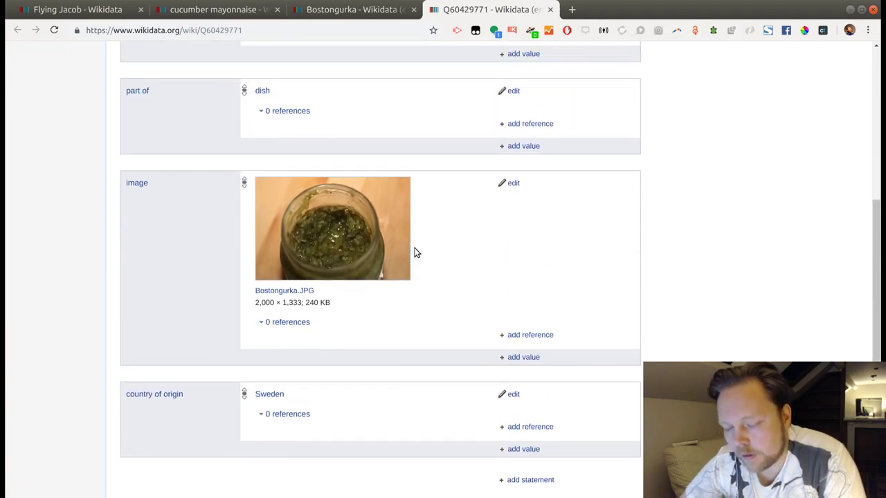
scroll(415, 253, "up", 13)
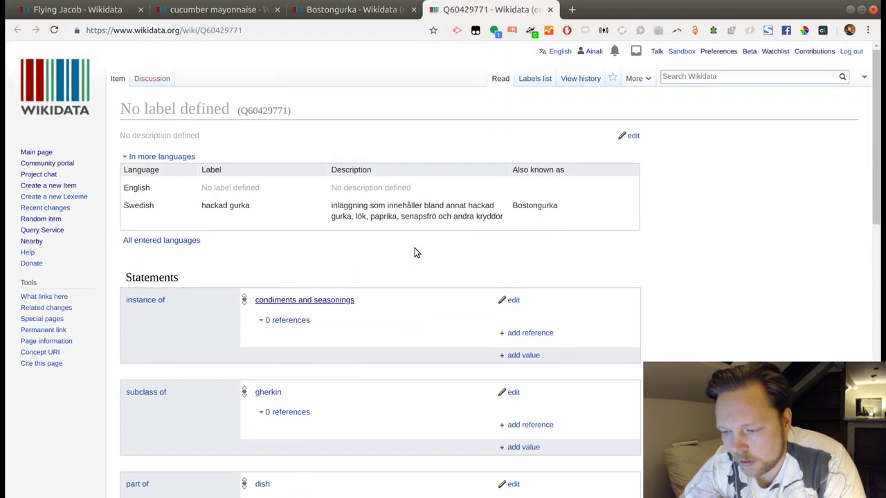
Step: Give the hackad gurka item the English description "condiment with cucumber, onion, mustard seeds and peppers" and publish it
left_click(631, 136)
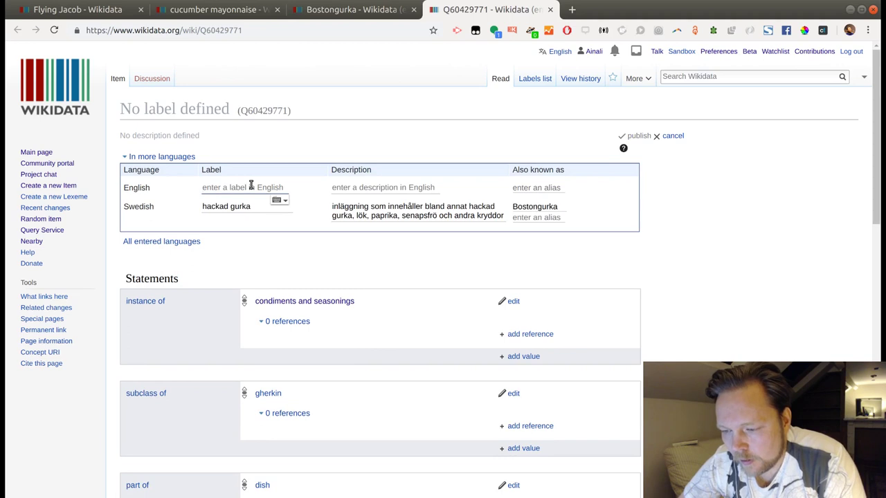
left_click(352, 188)
type("condiment")
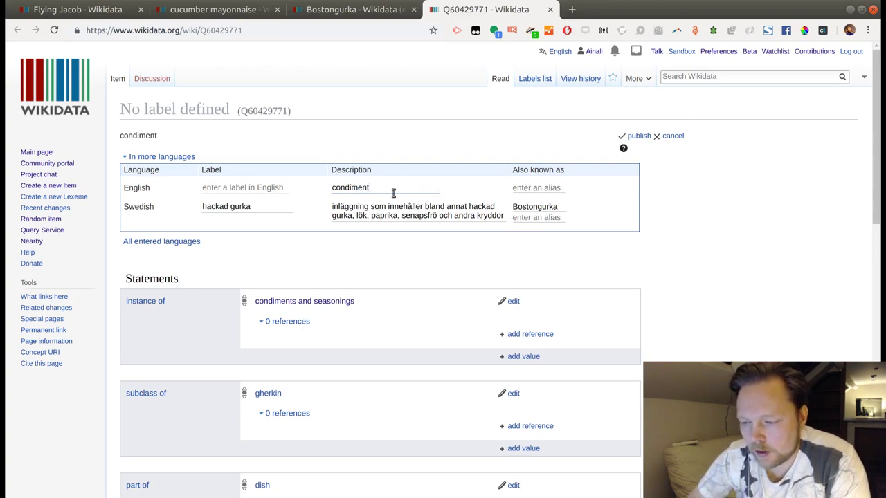
type("wi")
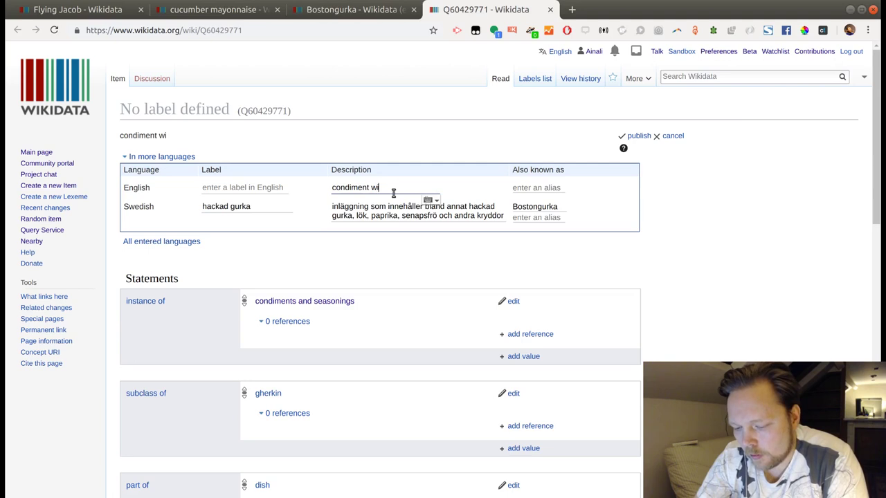
type("th cucumber")
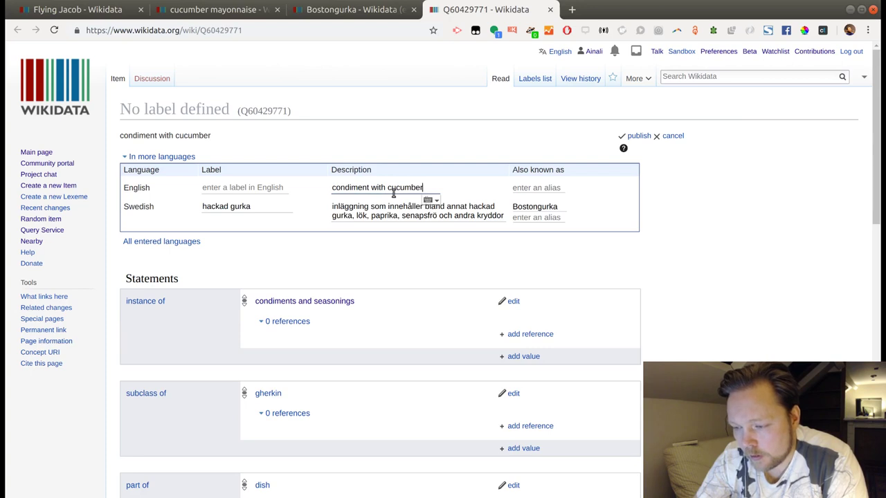
type(", onion")
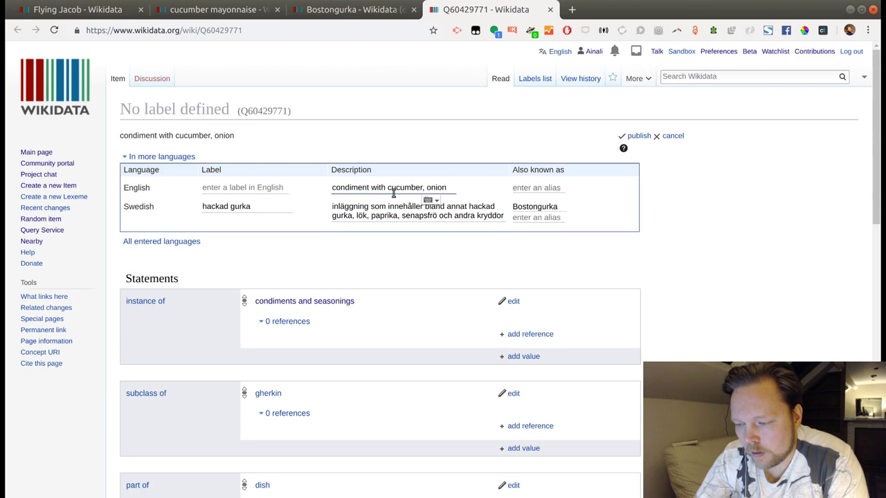
type(", mustard seeds")
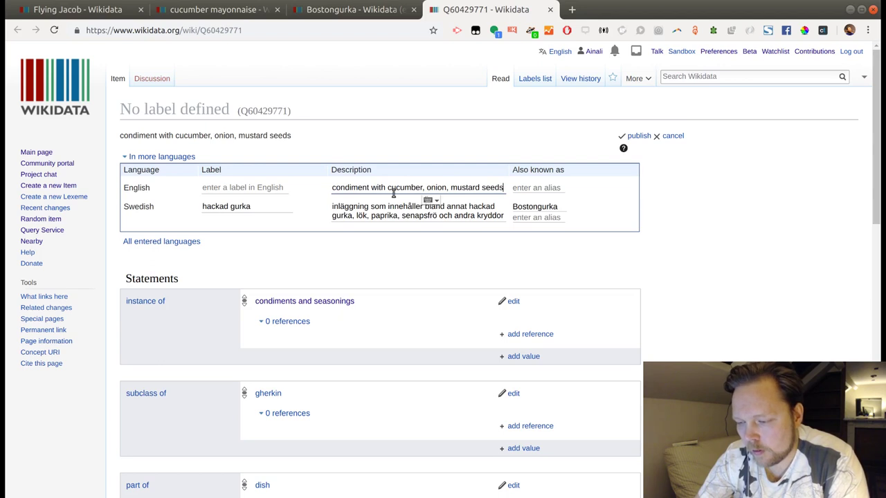
type(" and ")
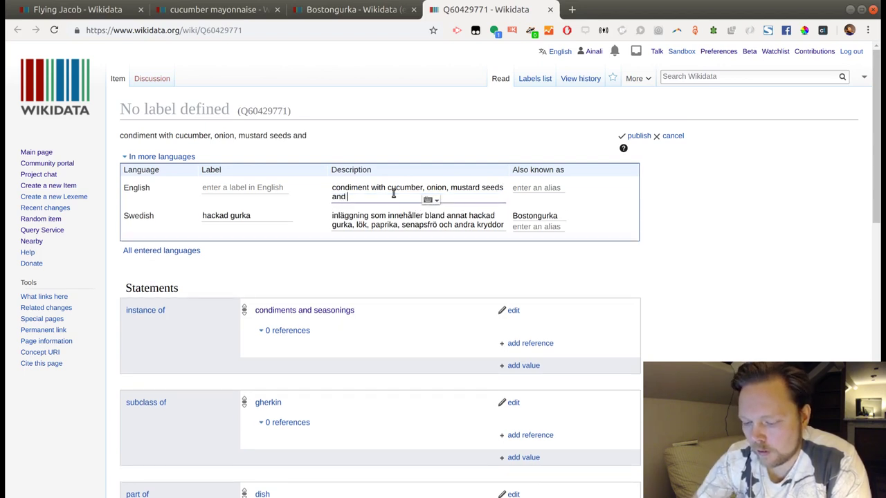
type("peppers")
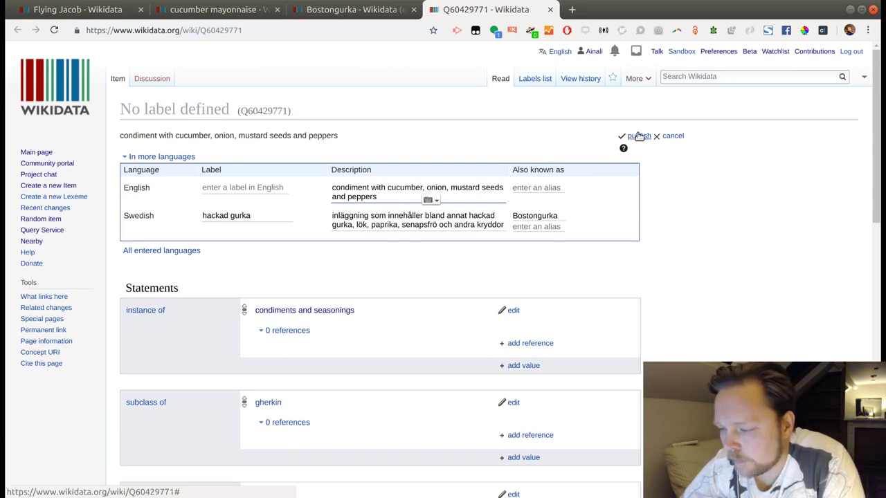
left_click(638, 135)
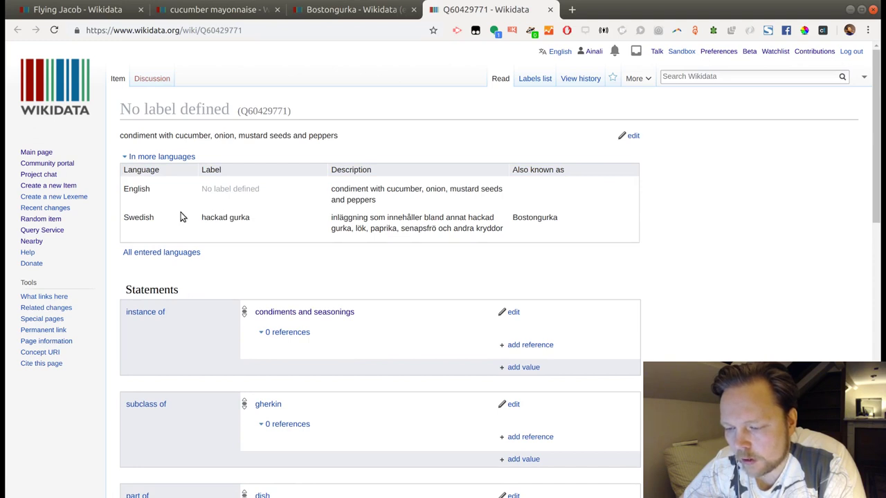
Step: Copy the hackad gurka item's identifier, replace Bostongurka with Q60429771 under "material used" on the cucumber mayonnaise item, and publish
double_click(273, 109)
key("ctrl+c")
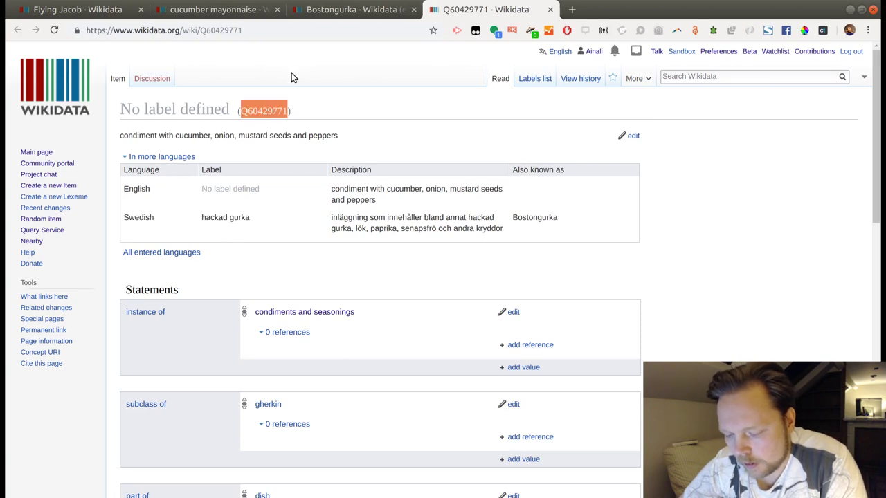
left_click(218, 10)
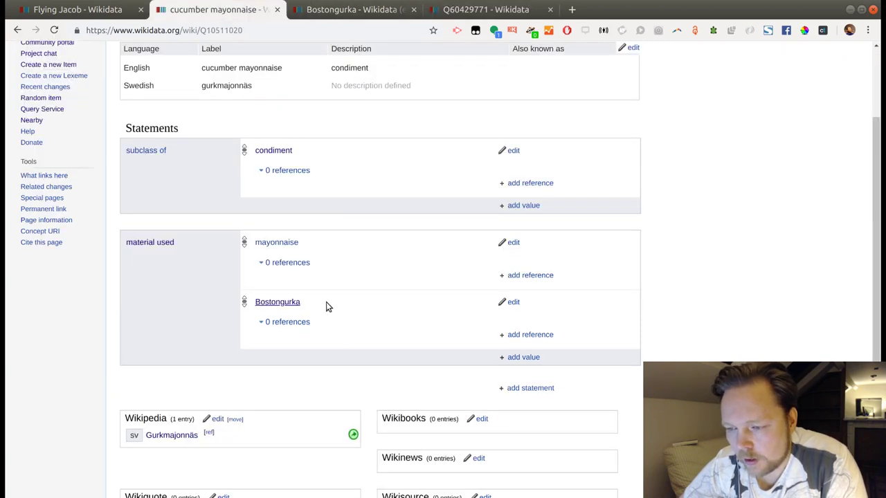
left_click(513, 302)
key("ctrl+a")
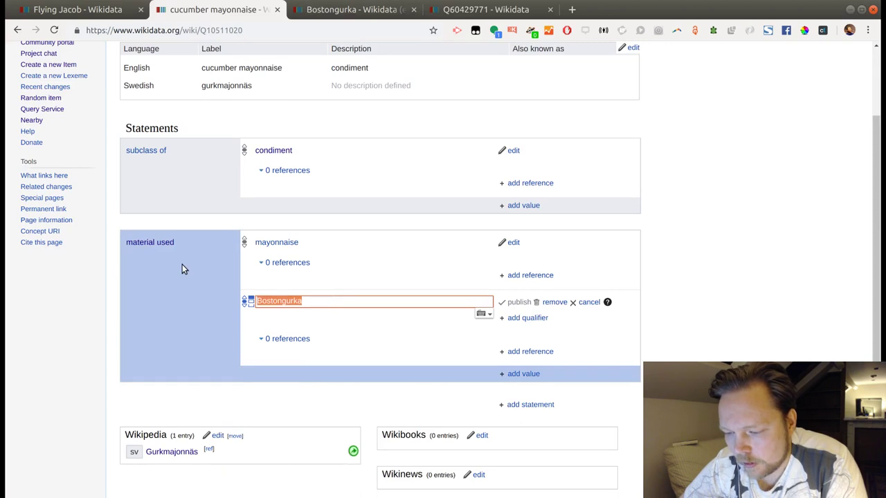
key("ctrl+v")
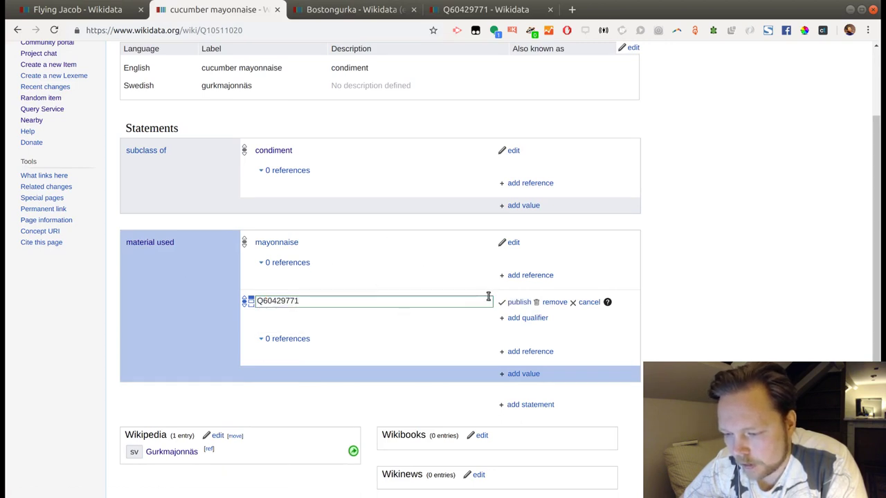
left_click(518, 303)
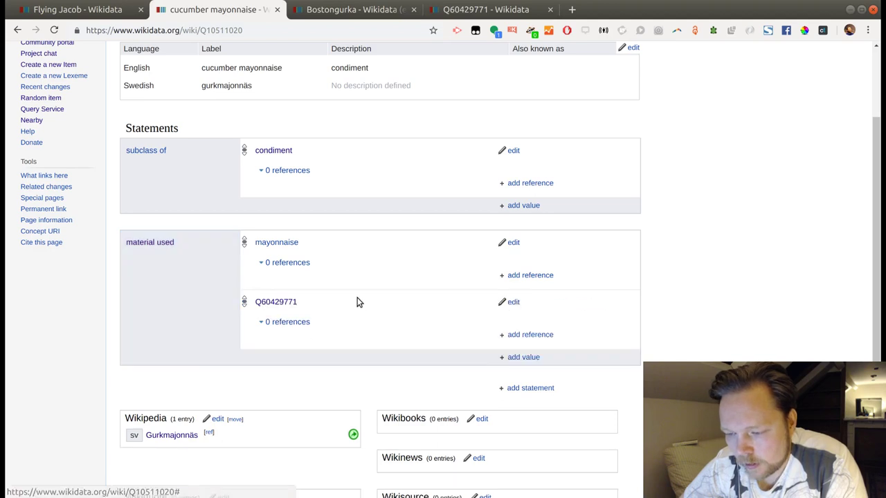
Step: Return to the hackad gurka item and start a new statement with the property "material used"
left_click(490, 11)
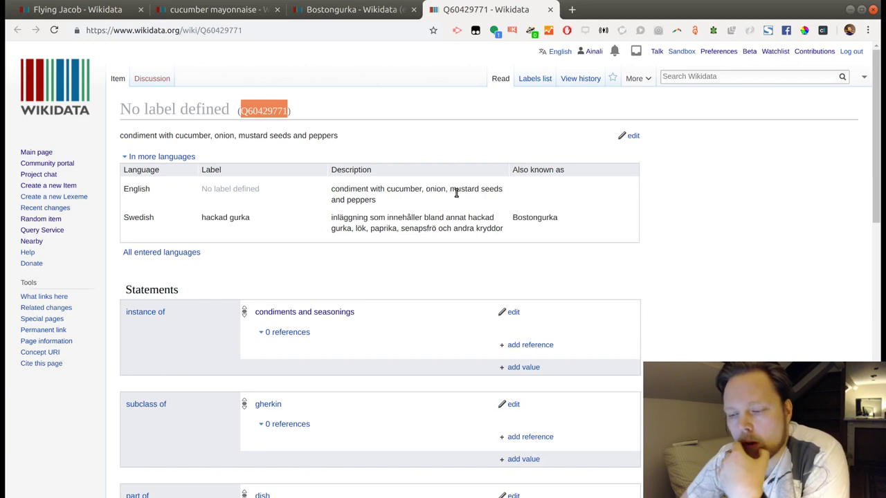
scroll(456, 194, "down", 3)
scroll(456, 197, "down", 4)
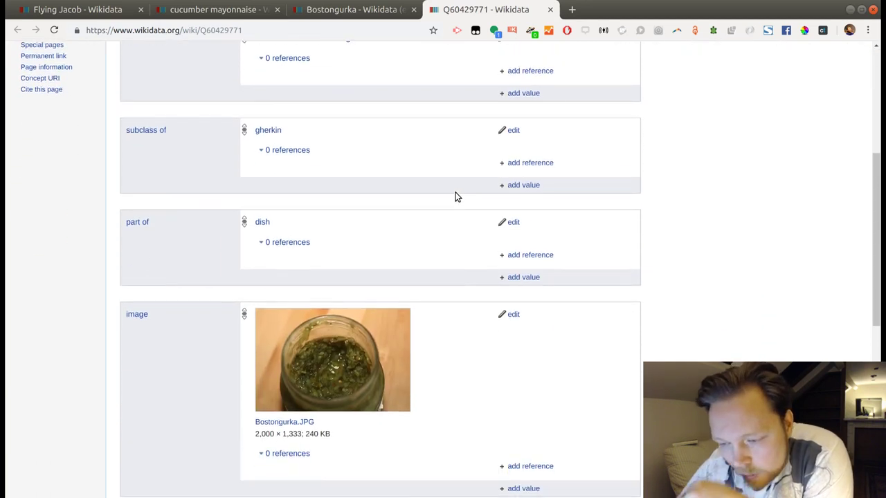
scroll(456, 198, "down", 1)
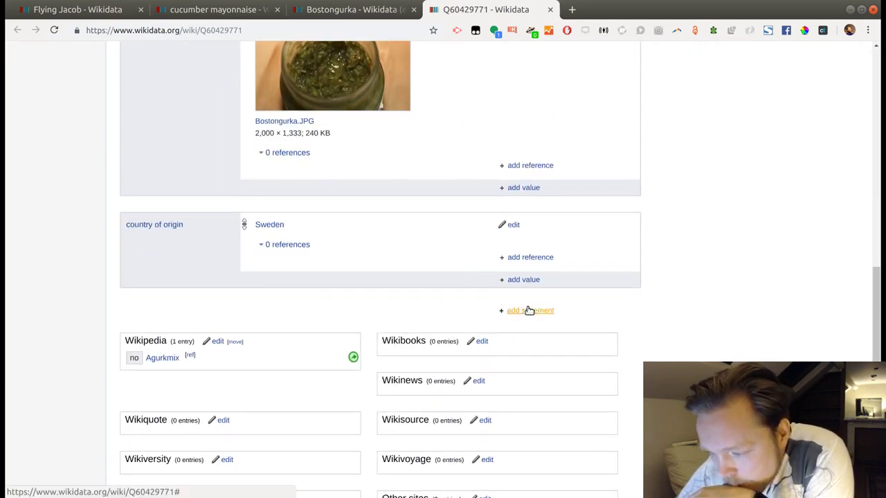
left_click(528, 310)
type("meter")
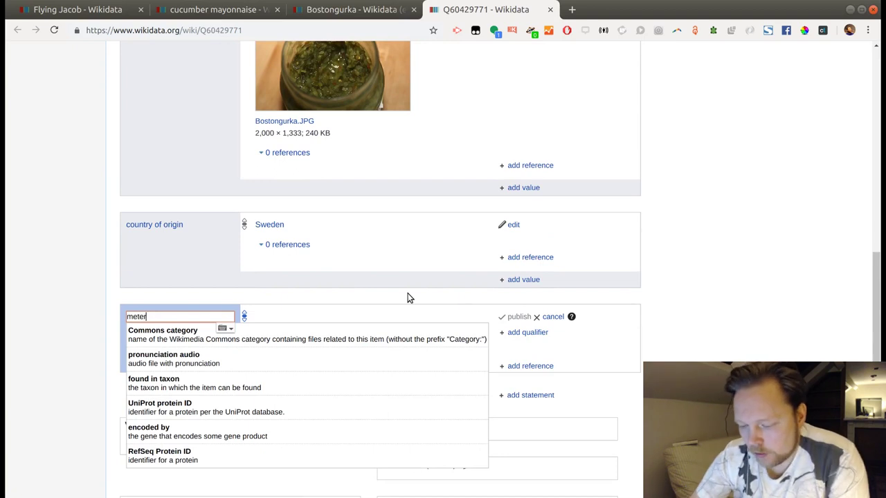
key("BackSpace")
key("BackSpace")
key("BackSpace")
key("BackSpace")
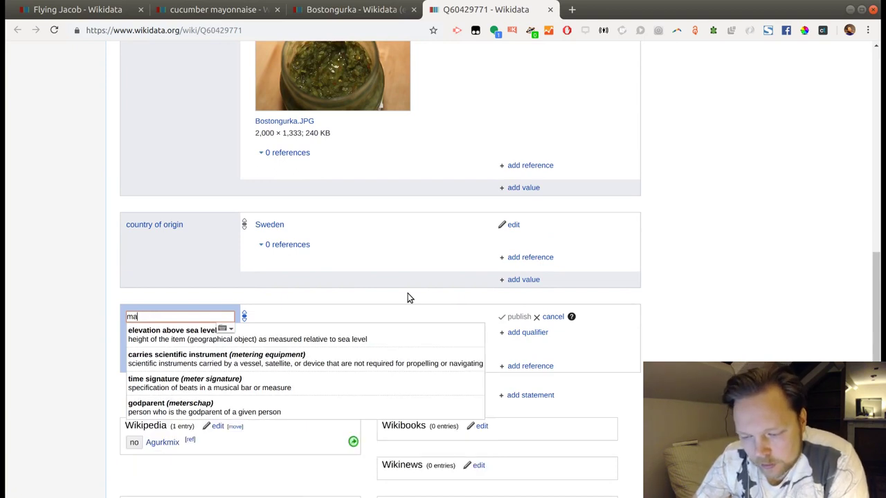
type("ater")
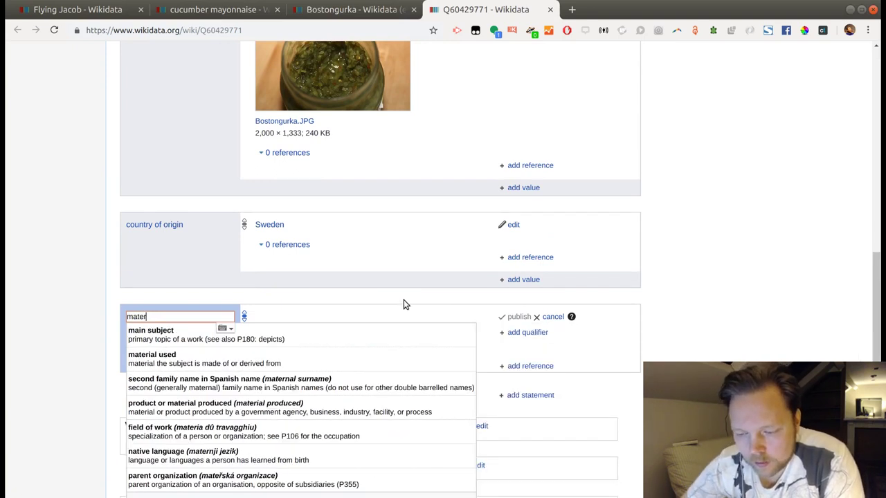
left_click(355, 357)
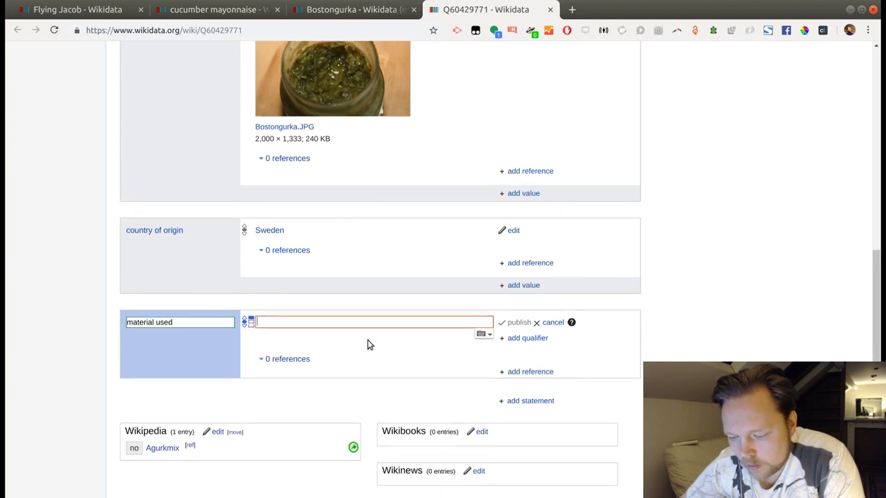
Step: Open the "subclass of" value gherkin separately and examine its labels, classes, source taxa and category statements
scroll(367, 343, "up", 5)
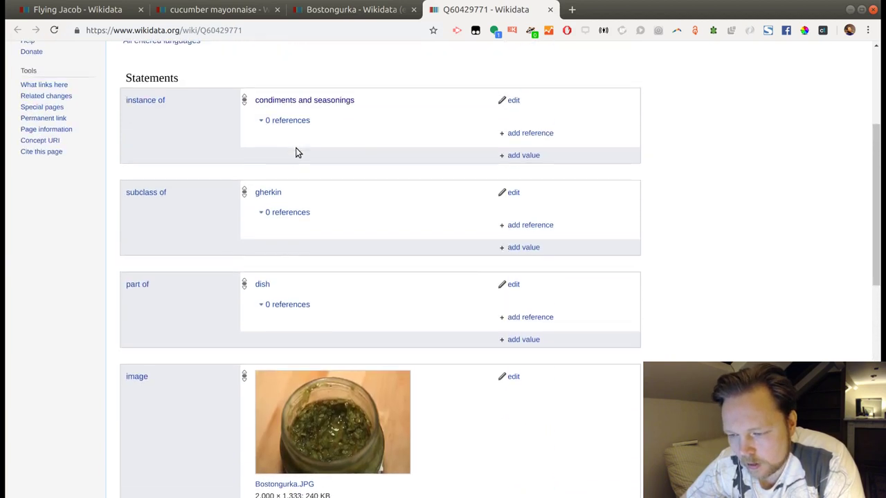
middle_click(270, 193)
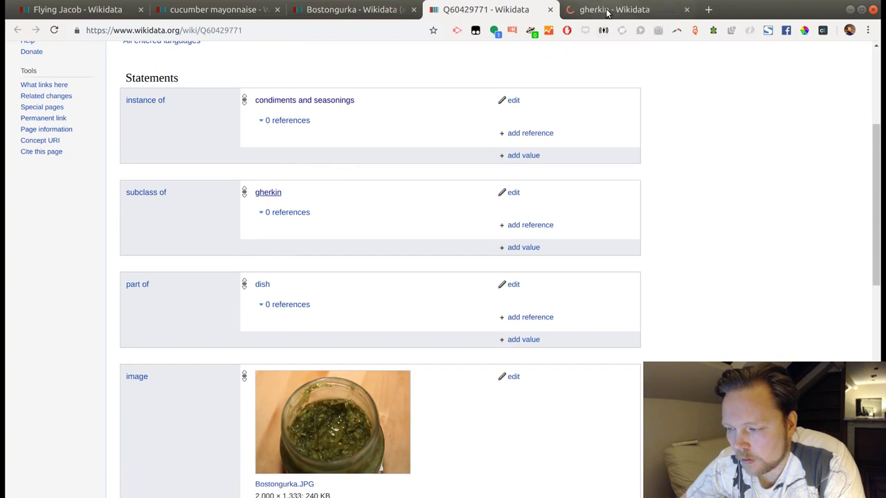
left_click(606, 9)
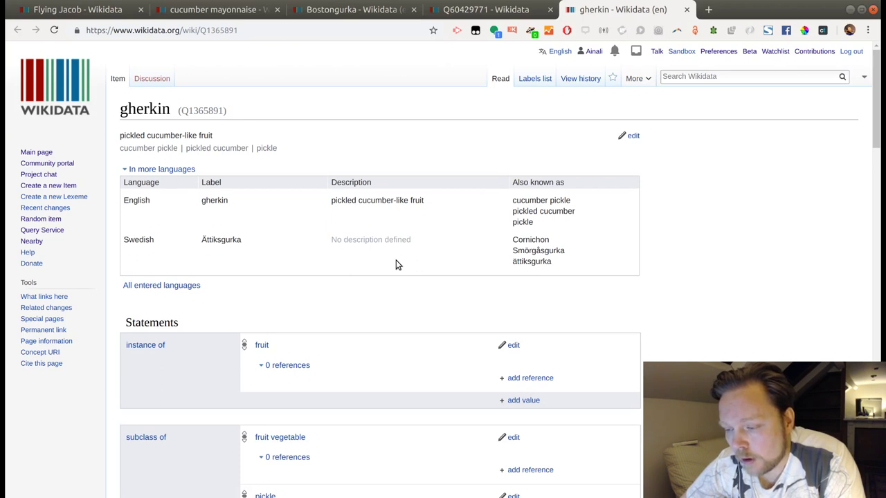
scroll(396, 261, "down", 2)
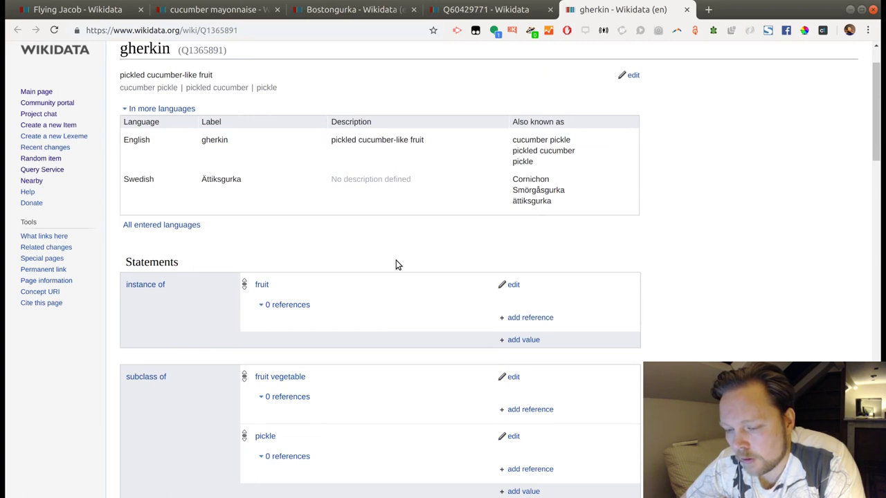
scroll(396, 265, "down", 3)
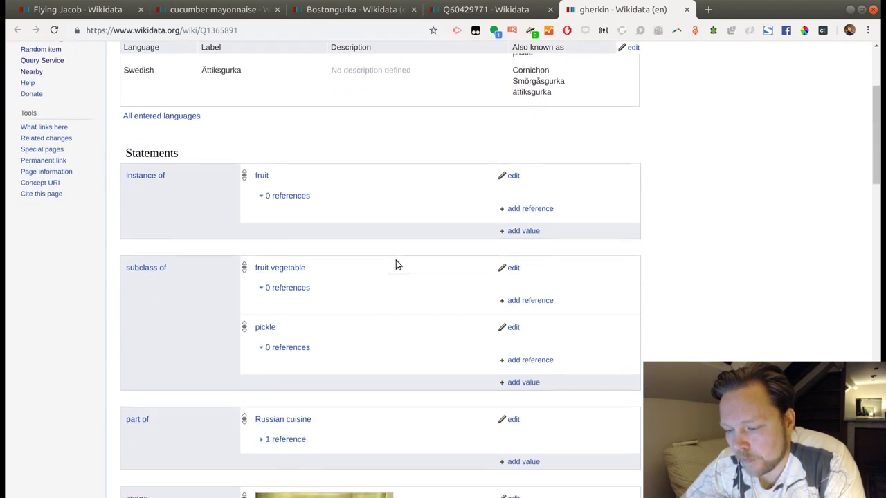
scroll(396, 265, "down", 2)
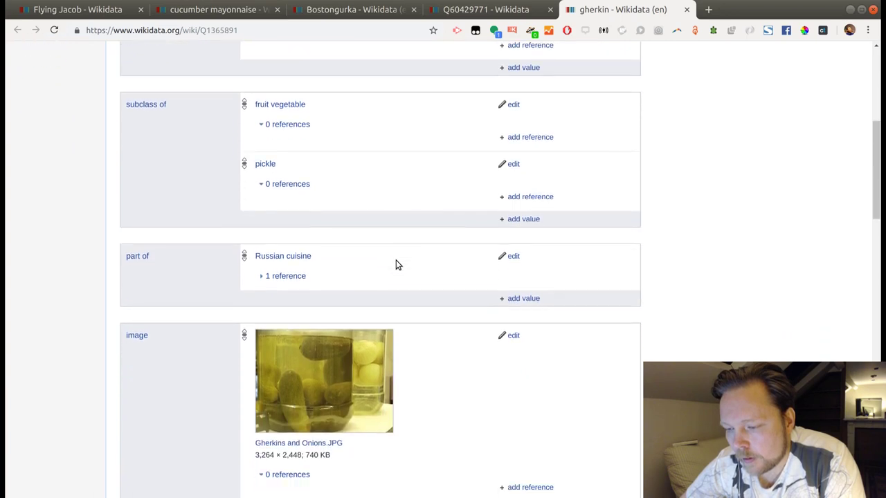
scroll(396, 265, "down", 4)
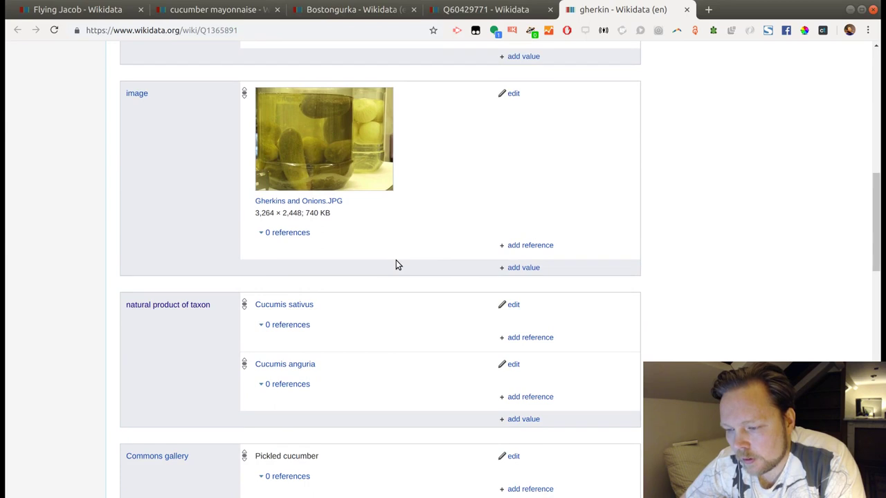
scroll(395, 265, "down", 2)
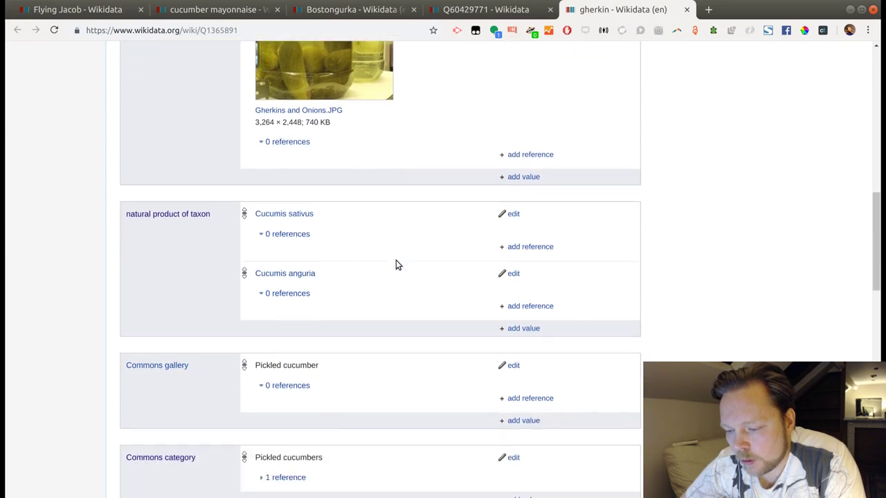
scroll(396, 265, "down", 1)
scroll(405, 266, "down", 2)
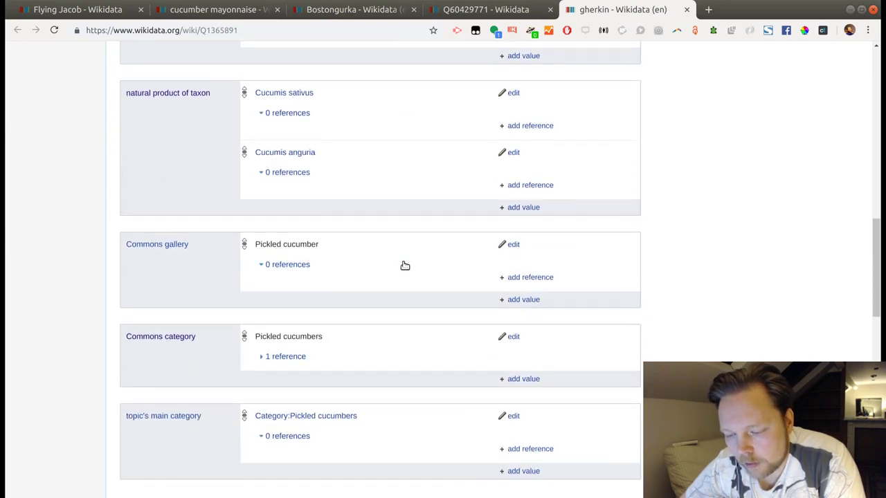
scroll(405, 265, "up", 12)
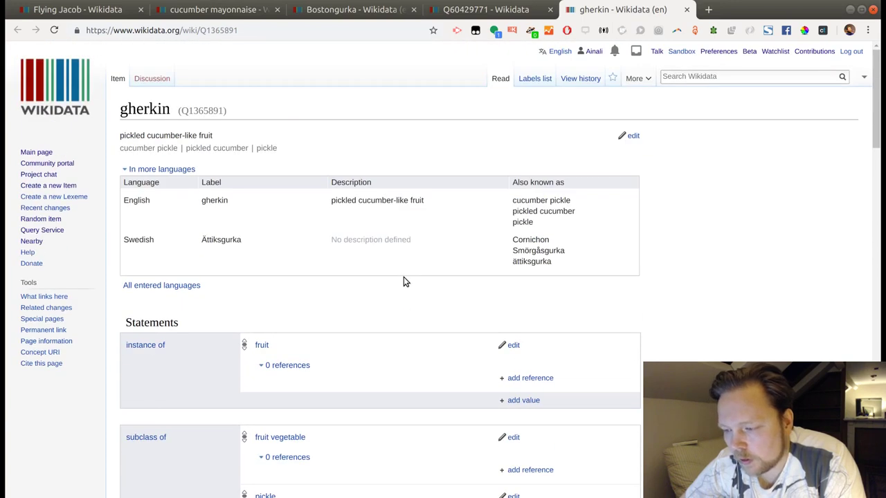
Step: Copy the gherkin item's identifier Q1365891 and enter gherkin as the "material used" value on the hackad gurka item
double_click(201, 111)
key("ctrl+c")
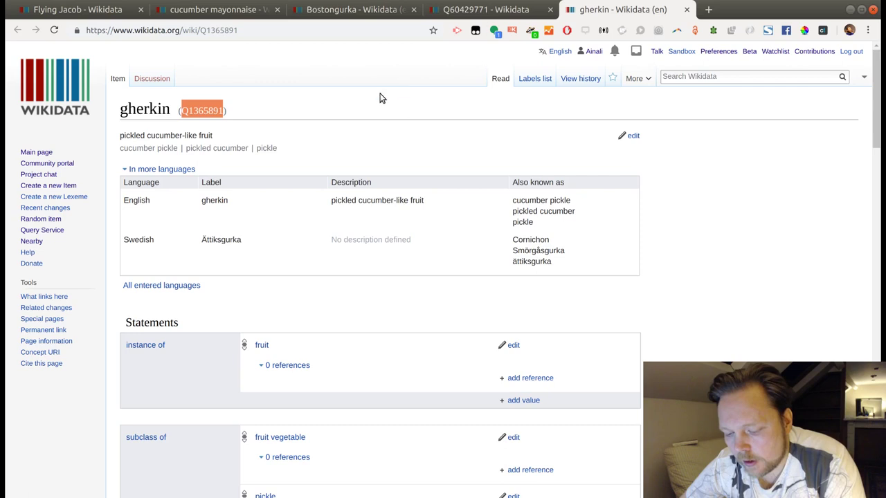
left_click(485, 9)
scroll(336, 271, "down", 10)
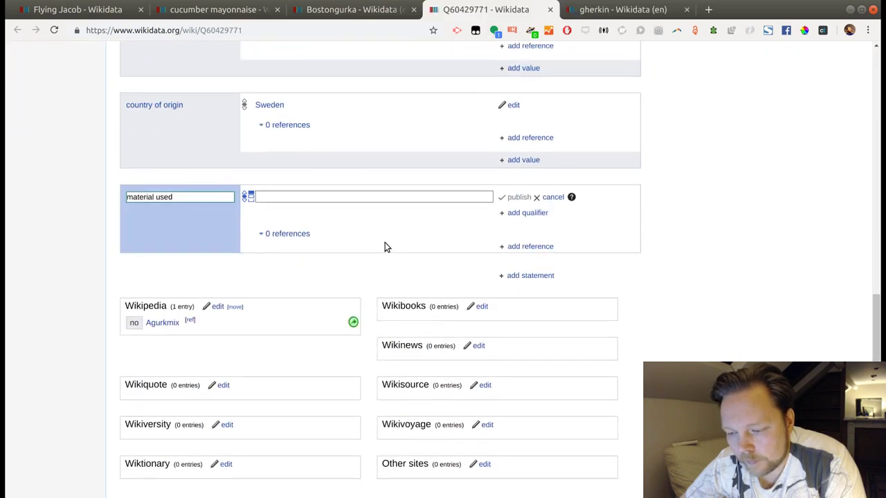
left_click(315, 195)
key("ctrl+v")
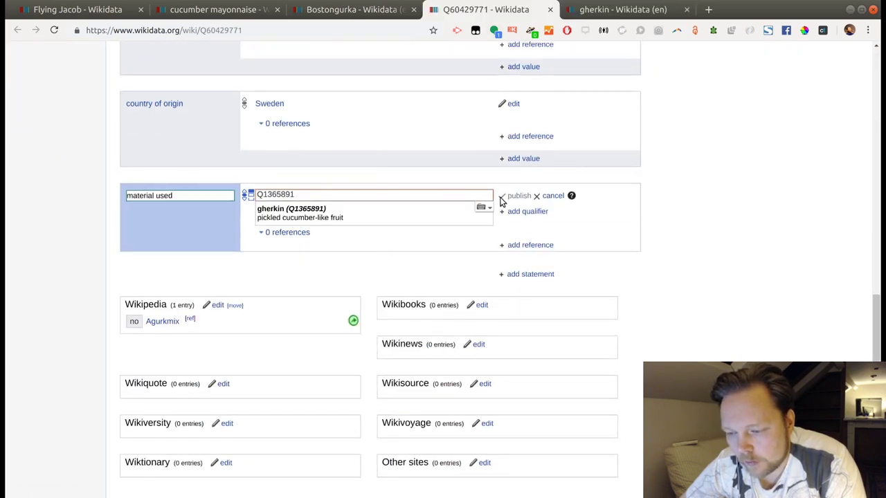
left_click(376, 213)
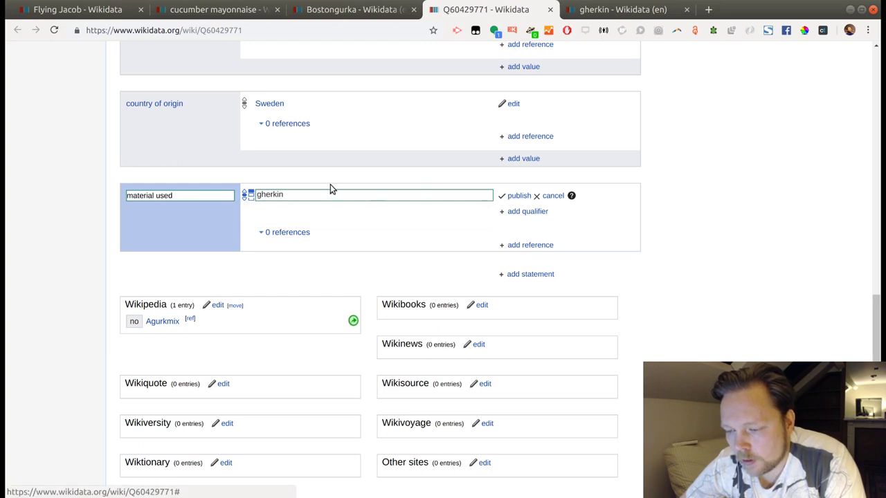
left_click_drag(312, 194, 236, 192)
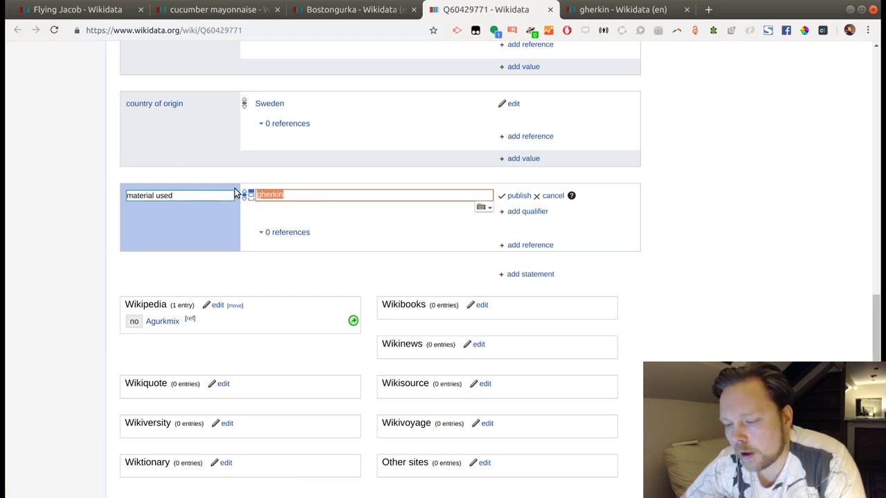
Step: Examine the gherkin item's labels, classes, cuisine, image, source taxa, categories and identifiers again
left_click(586, 11)
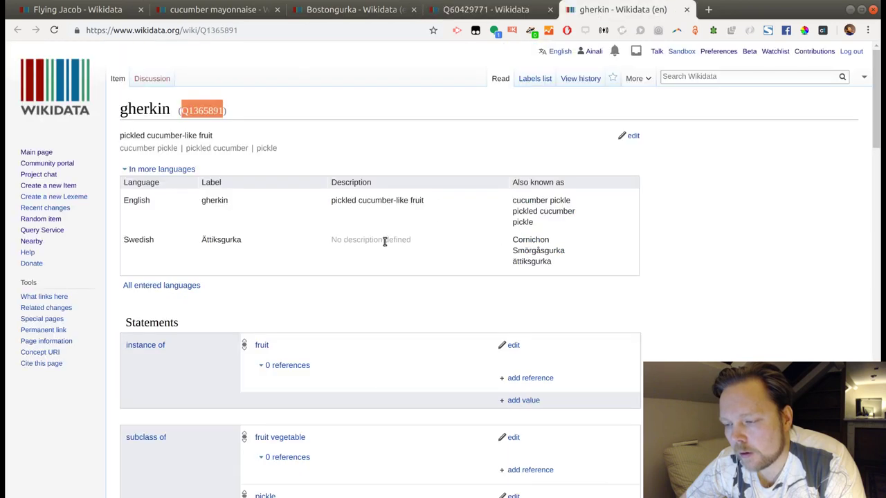
scroll(343, 242, "down", 5)
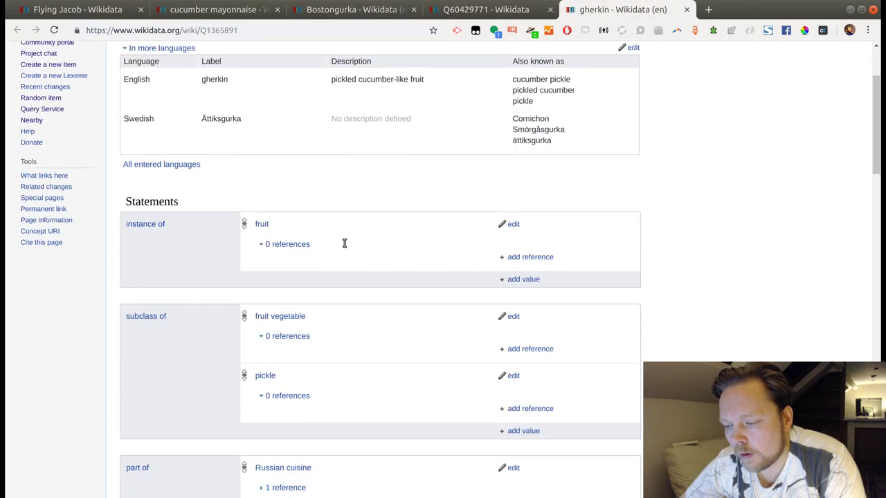
scroll(343, 243, "down", 9)
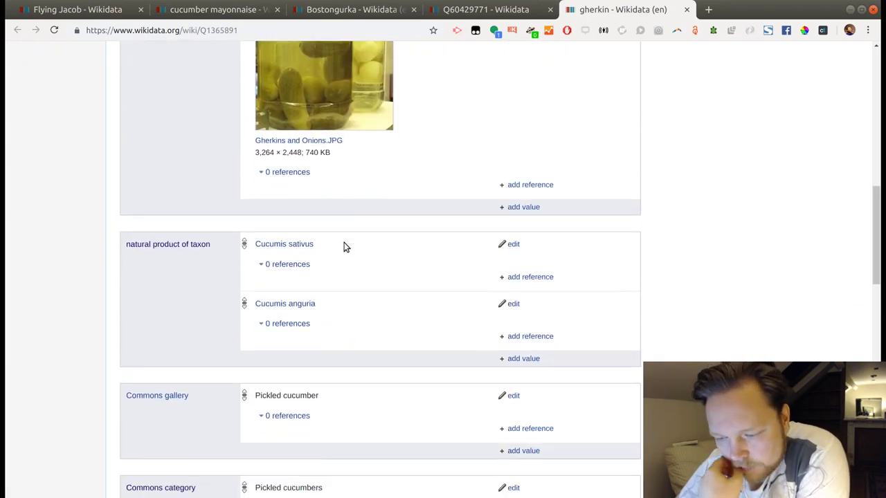
scroll(344, 247, "down", 2)
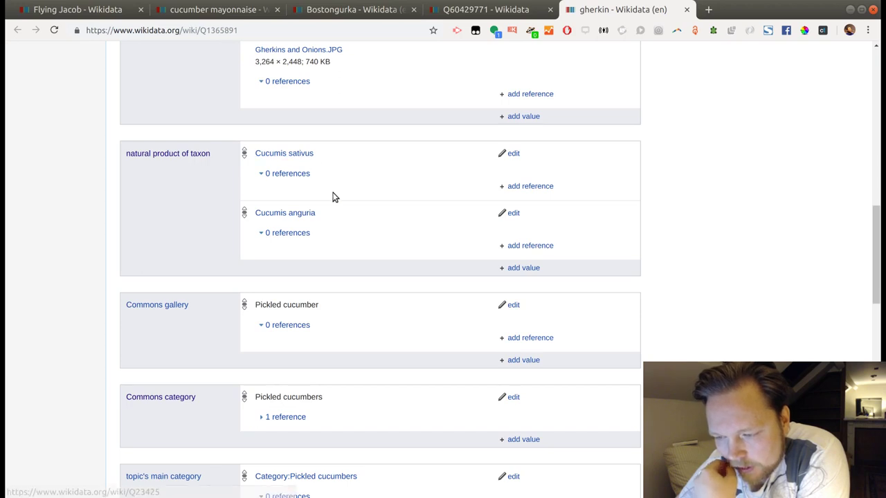
scroll(401, 229, "up", 3)
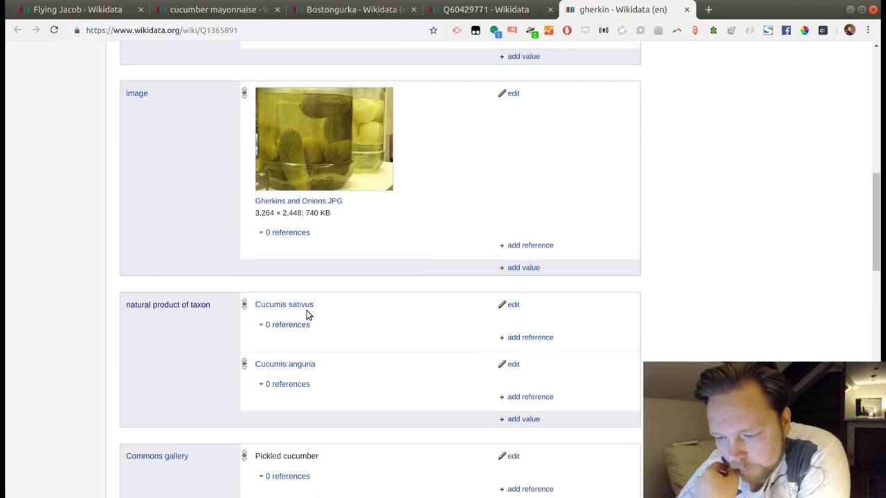
scroll(434, 275, "up", 10)
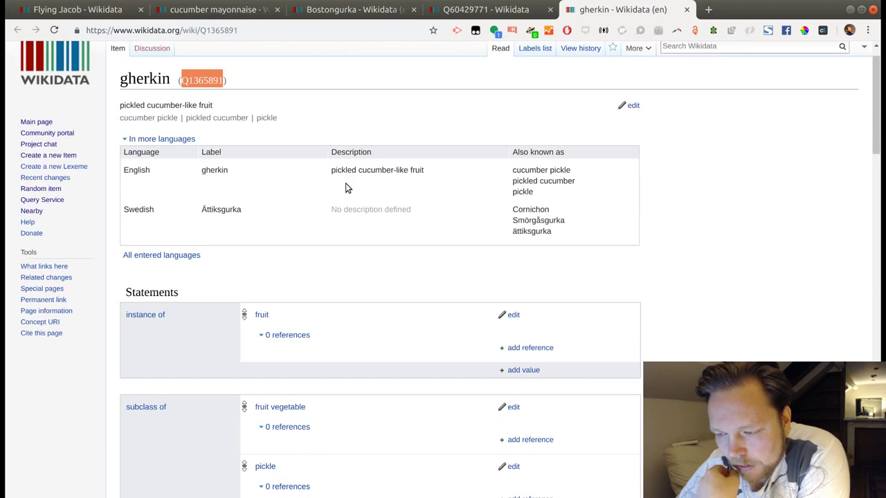
scroll(346, 185, "down", 3)
scroll(346, 187, "down", 2)
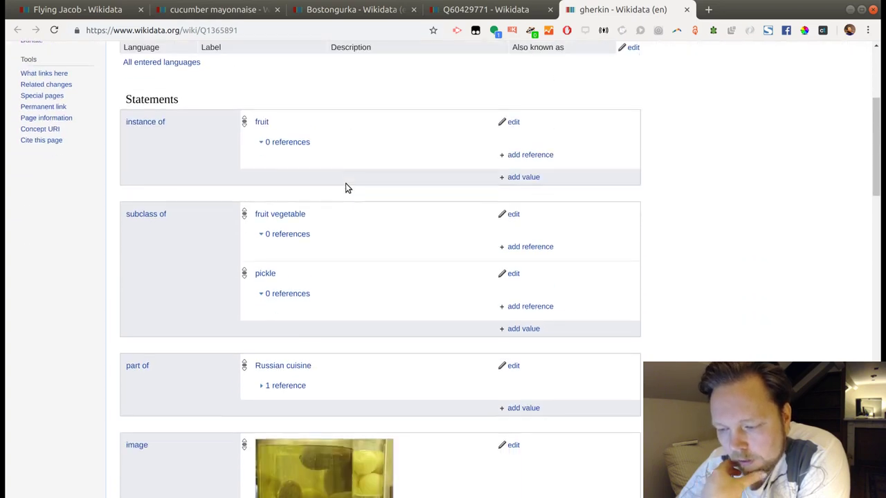
scroll(346, 188, "up", 3)
scroll(347, 188, "up", 2)
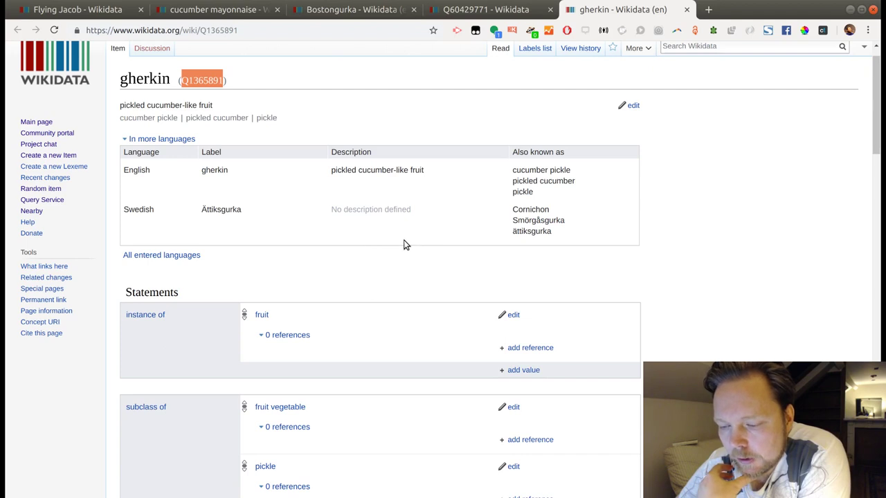
scroll(392, 226, "down", 5)
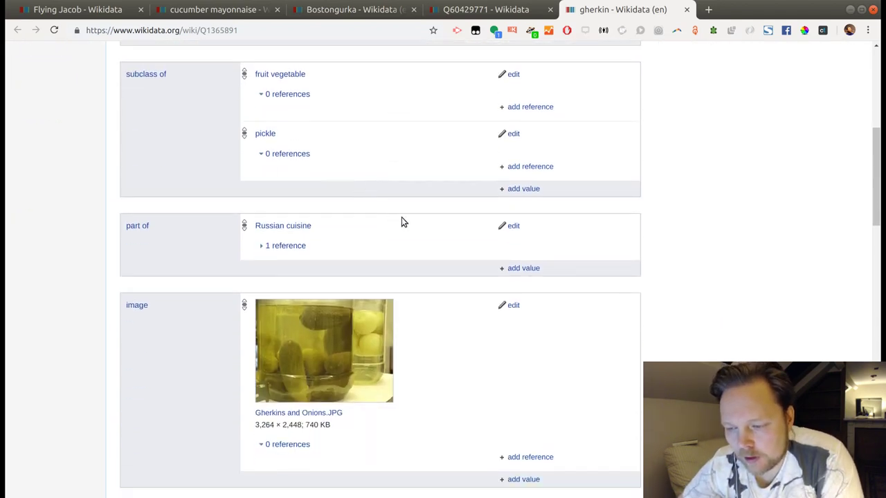
scroll(402, 218, "down", 7)
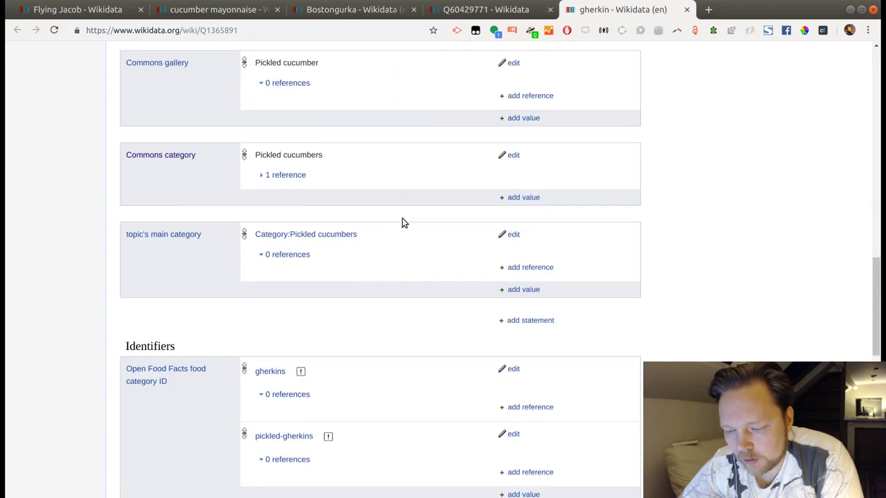
scroll(402, 218, "up", 9)
Step: Return to the hackad gurka item and publish the gherkin value under "material used"
left_click(368, 14)
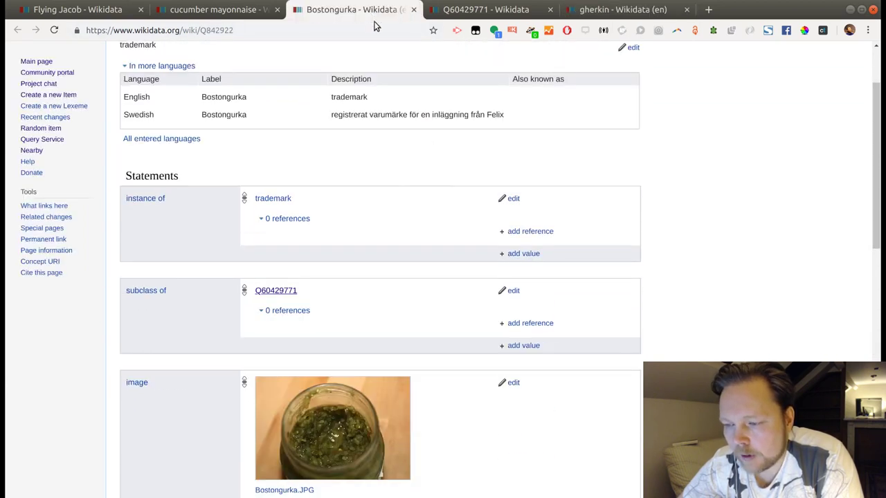
left_click(472, 7)
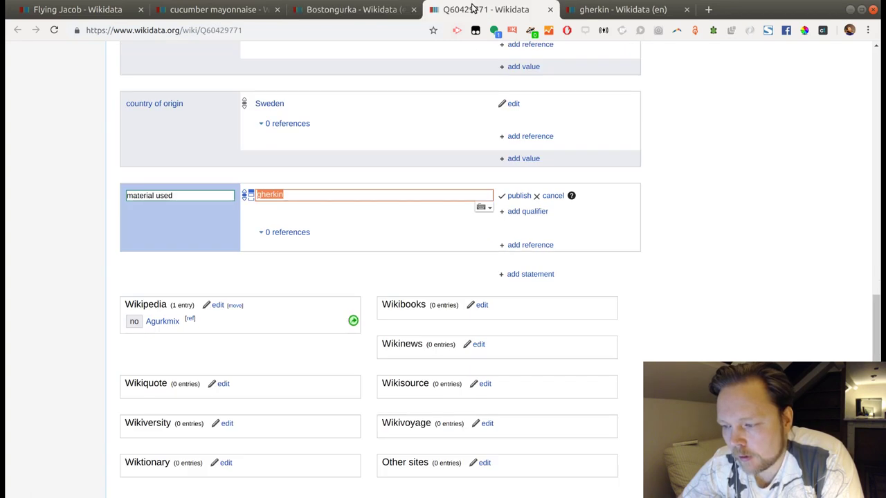
left_click(517, 195)
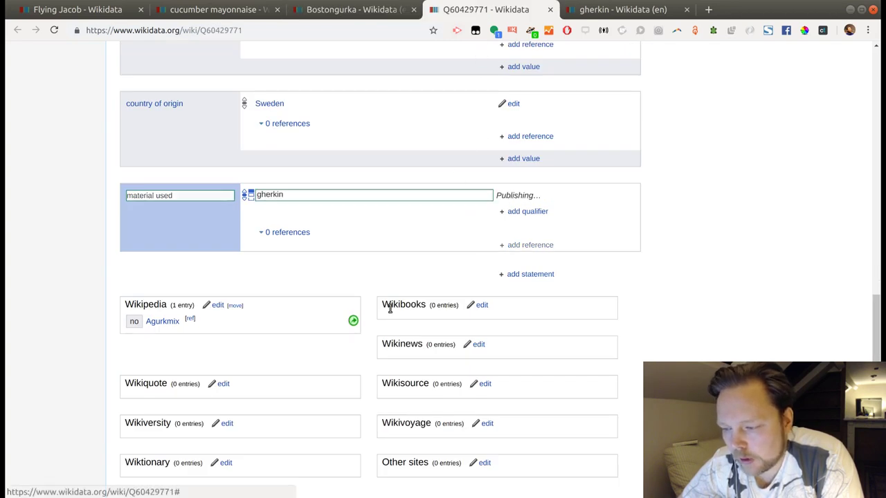
Step: Add the culinary ingredient onion under "material used", publish it, and start another value for the same property
left_click(515, 252)
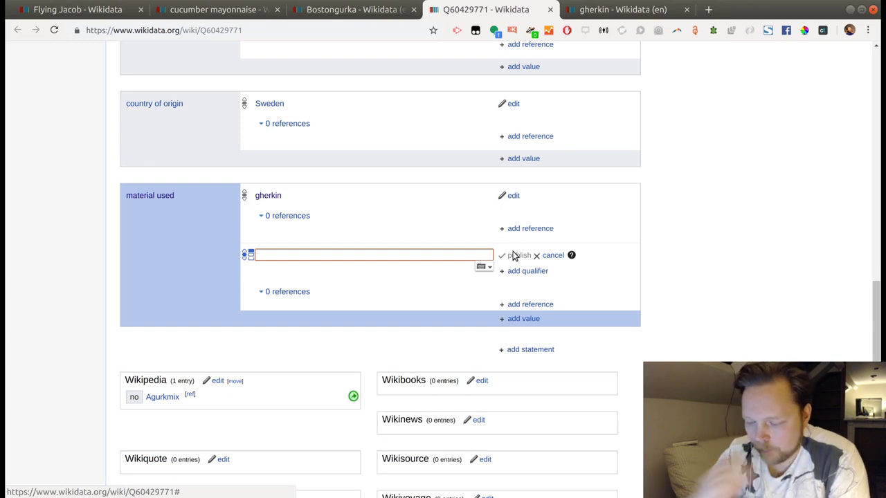
type("onion")
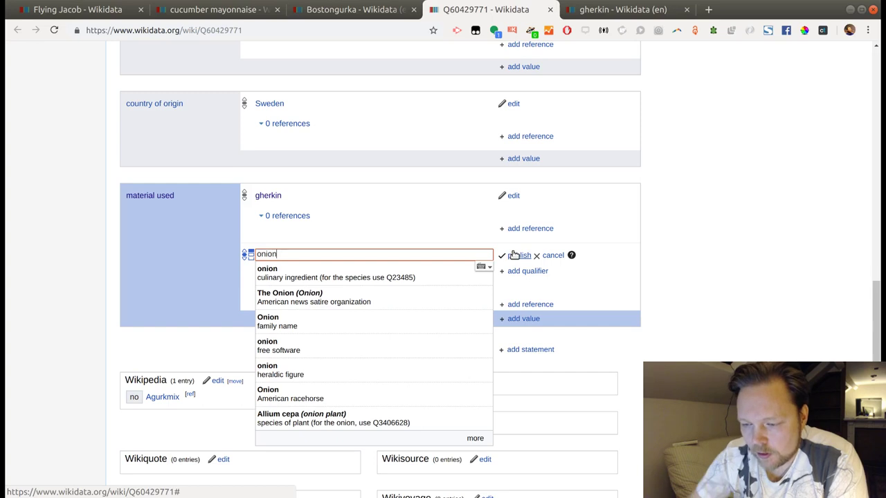
left_click(312, 272)
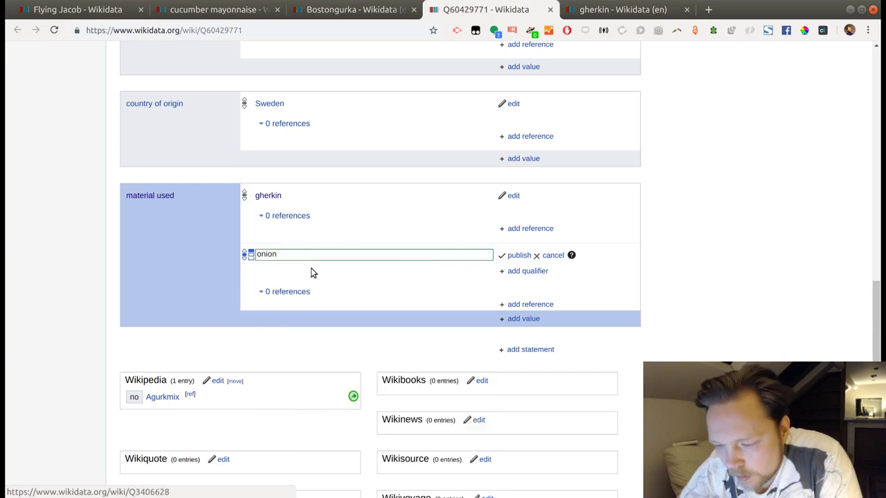
left_click(517, 255)
left_click(509, 311)
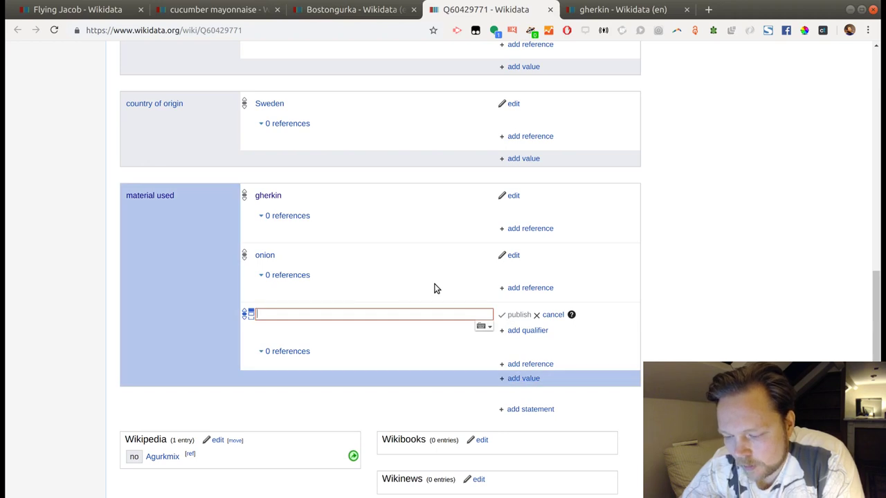
Step: Try paprika, pepper and bell pepper as the next "material used" value, then clear the entry
type("paprika")
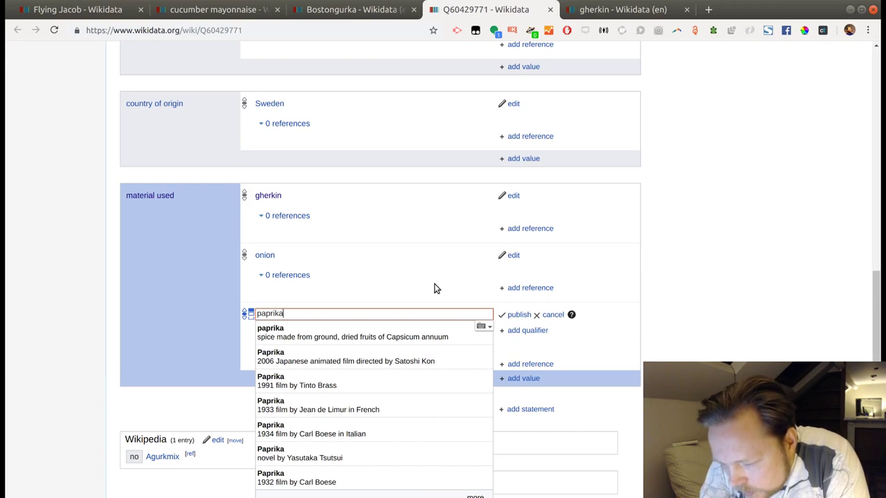
key("BackSpace")
key("BackSpace")
key("BackSpace")
key("BackSpace")
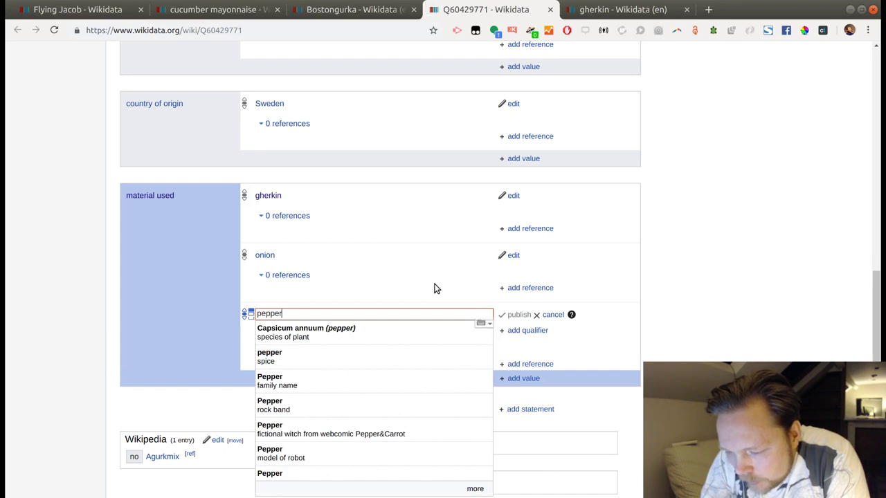
key("BackSpace")
key("BackSpace")
key("BackSpace")
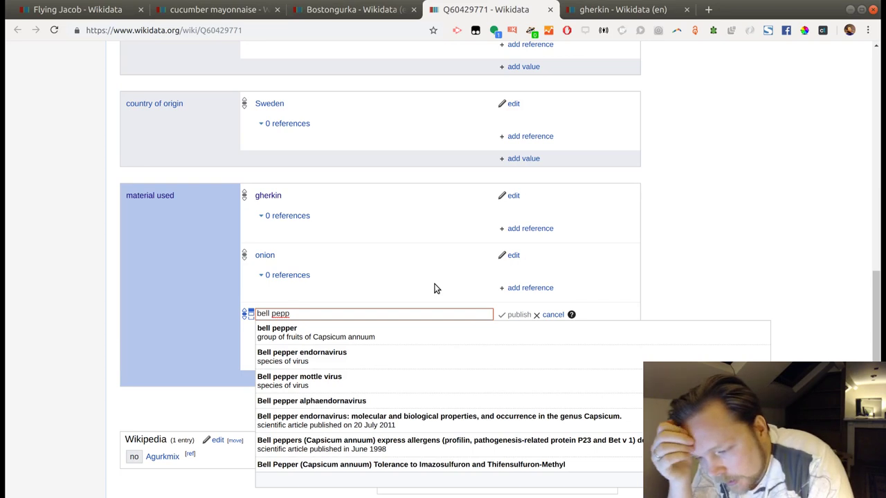
key("BackSpace")
key("BackSpace")
key("BackSpace")
key("BackSpace")
key("BackSpace")
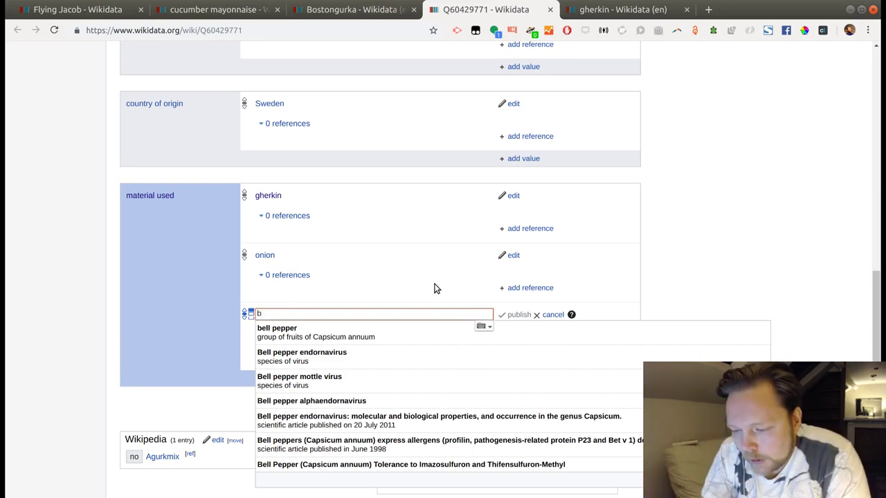
key("BackSpace")
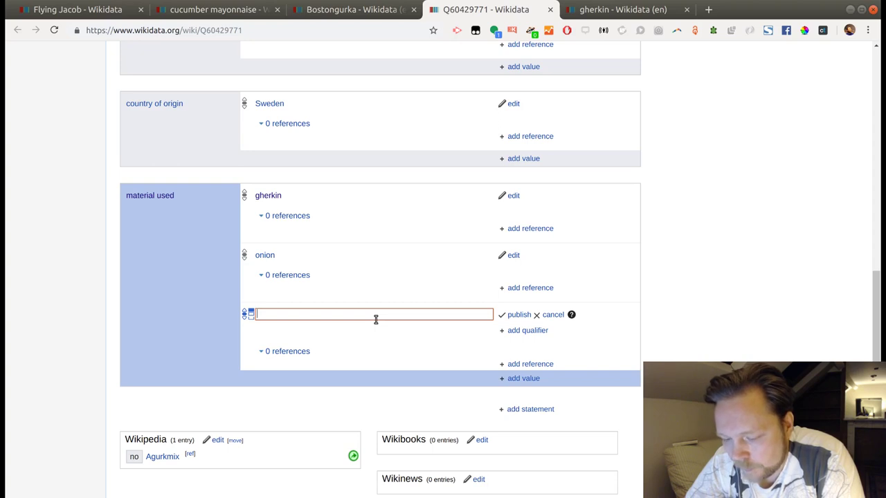
Step: Enter mustard seed, the small round seeds of mustard plants, as the next "material used" value and publish it
type("mustar")
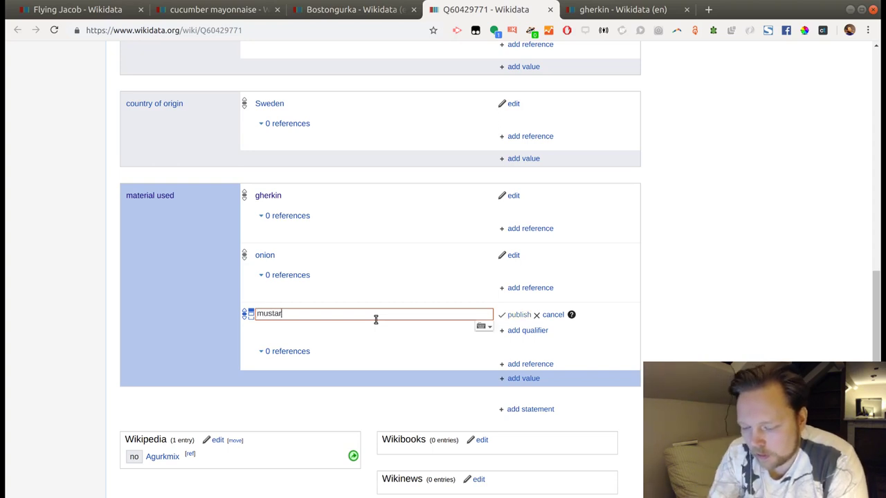
type("d se")
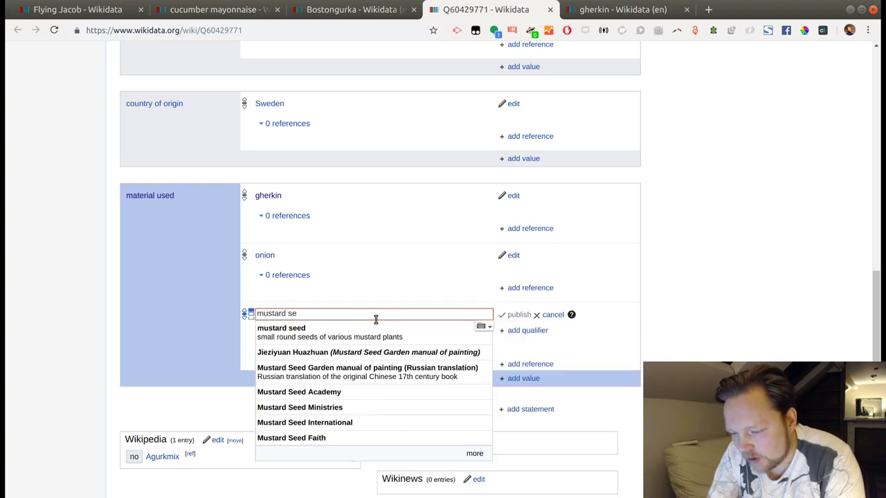
left_click(370, 353)
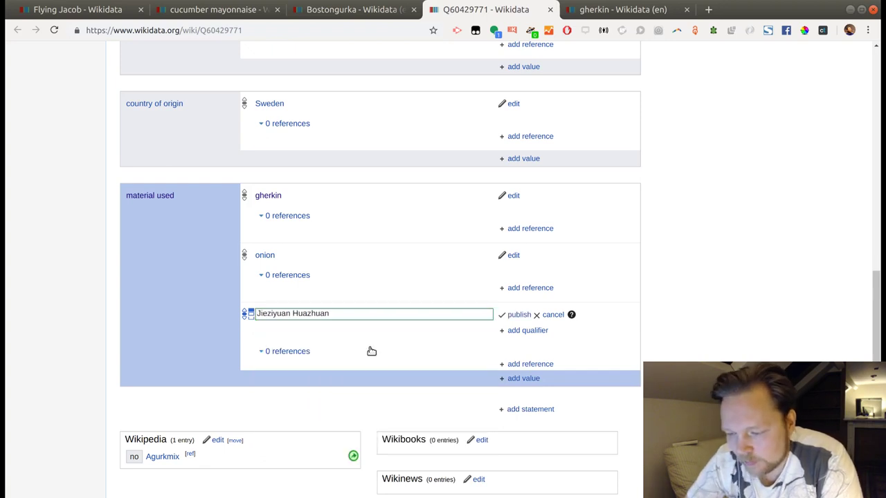
triple_click(281, 311)
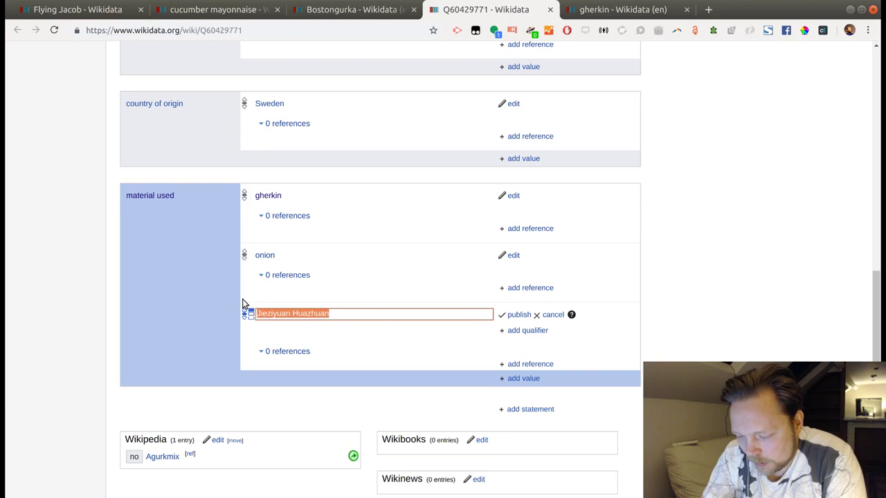
type("mustard s")
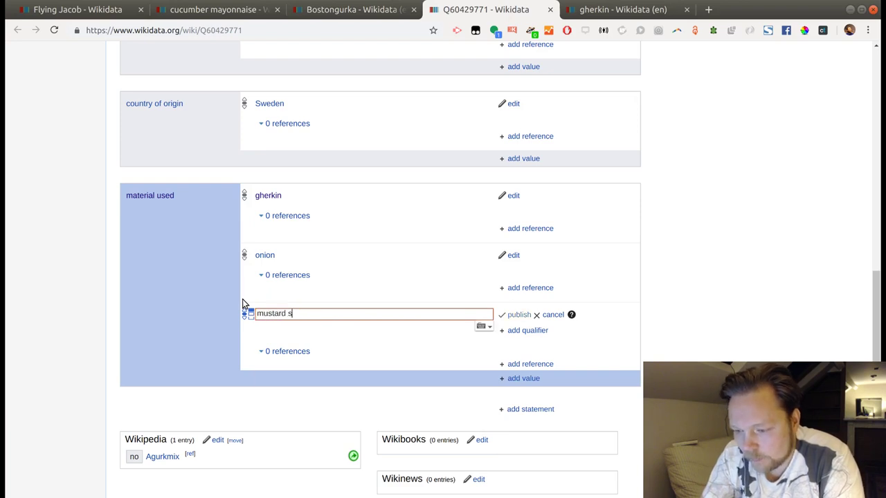
type("ee")
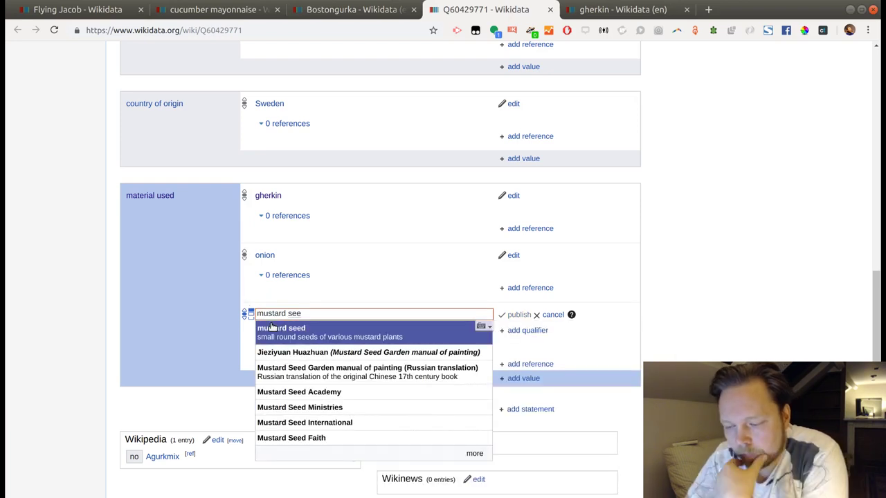
left_click(272, 330)
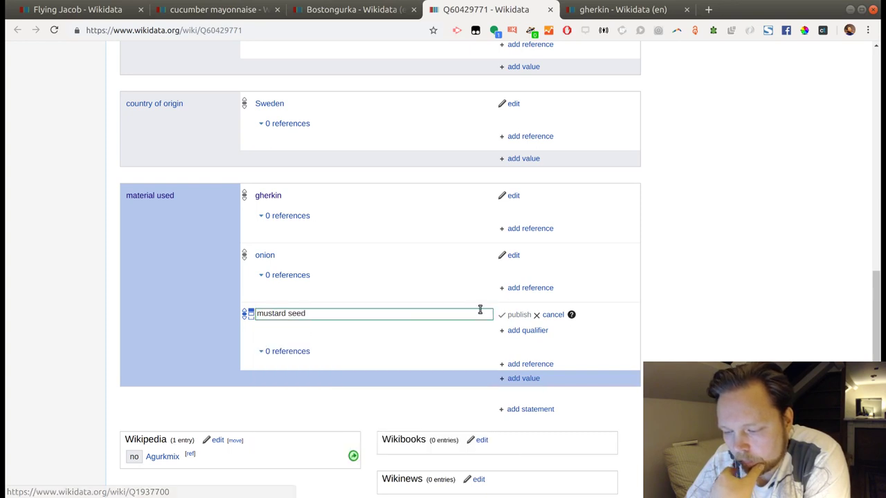
left_click(513, 315)
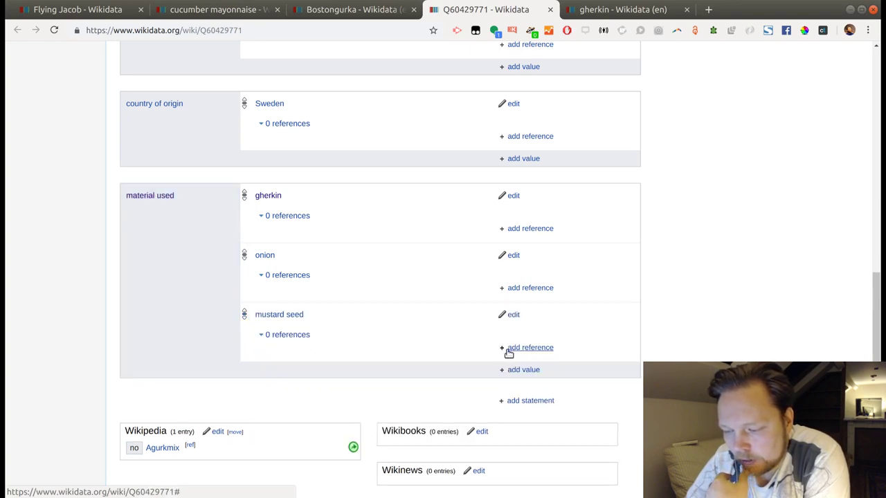
Step: Add sugar, the disaccharide formed of glucose and fructose, as another "material used" value and publish it
left_click(520, 370)
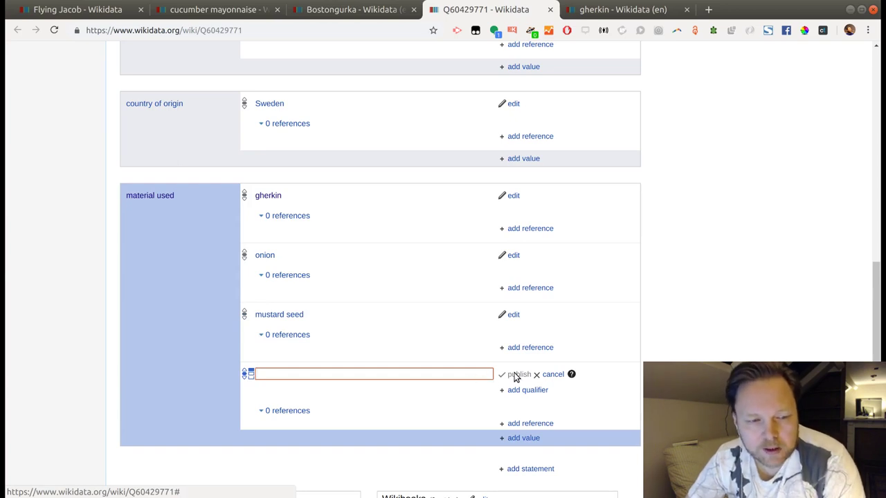
type("sugar")
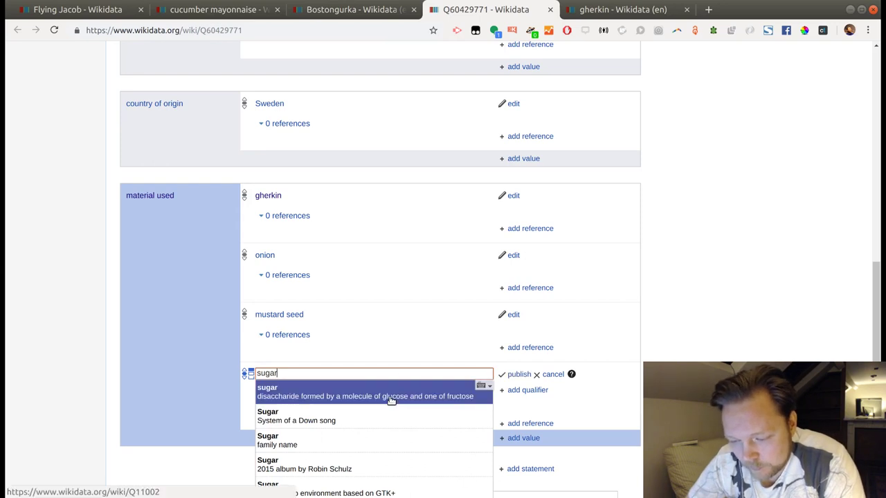
left_click(390, 397)
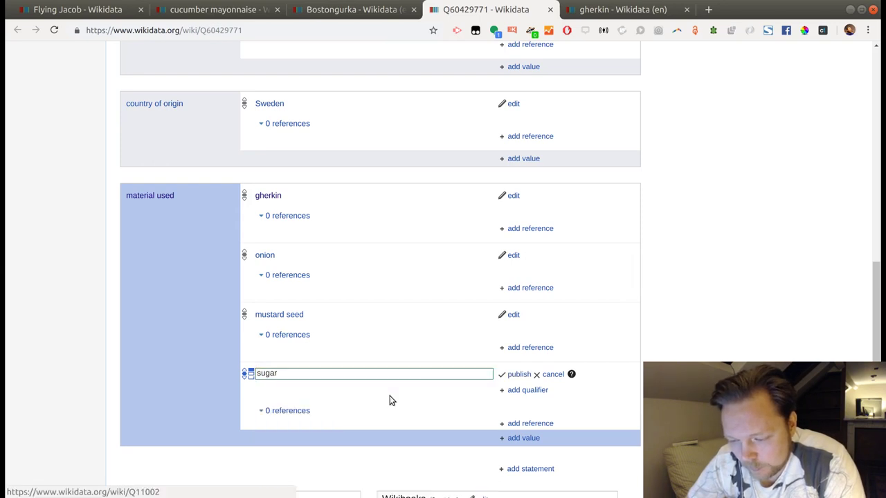
left_click(513, 374)
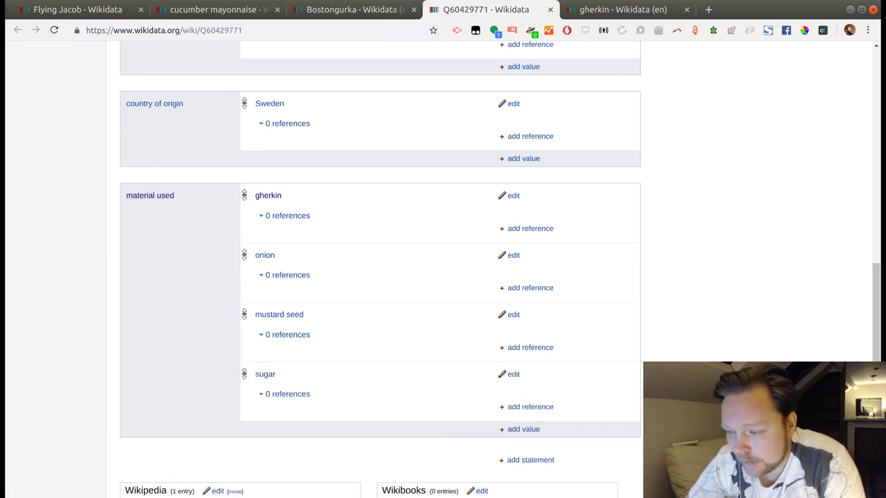
Step: Change the gherkin item's Swedish label to lowercase "ättiksgurka" and publish it
key("ctrl+Tab")
scroll(443, 205, "up", 5)
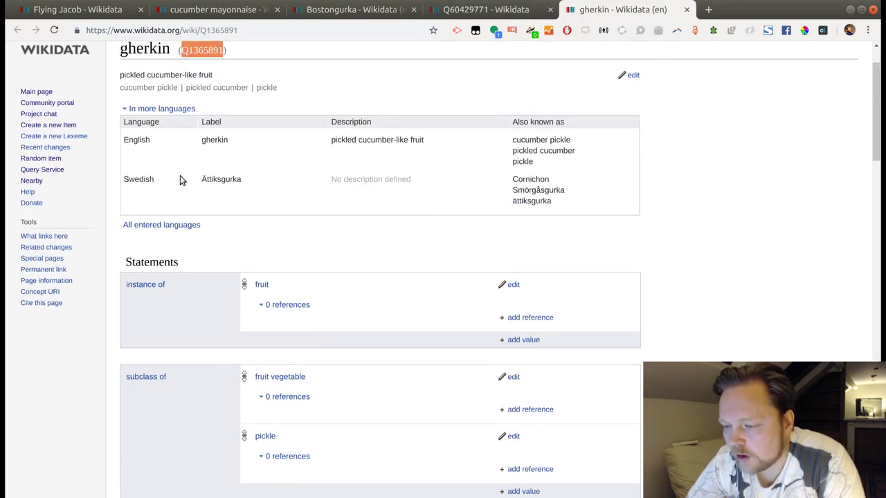
scroll(467, 175, "up", 1)
left_click(631, 106)
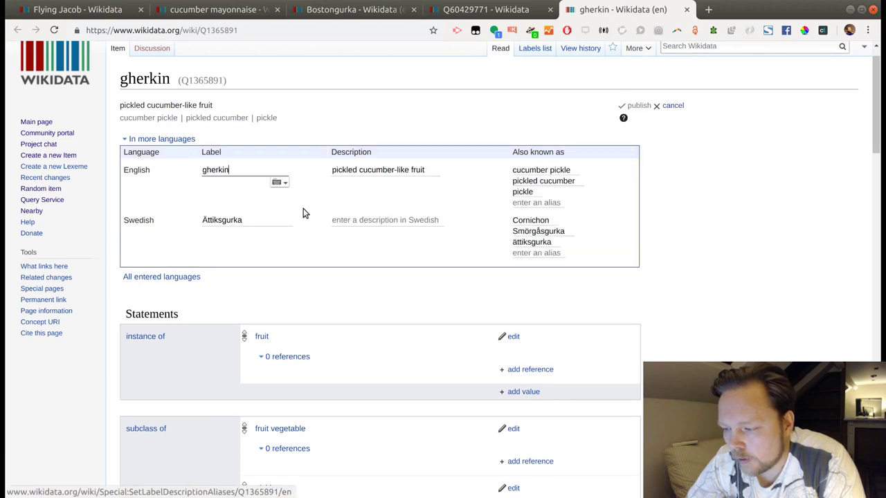
left_click_drag(205, 221, 199, 221)
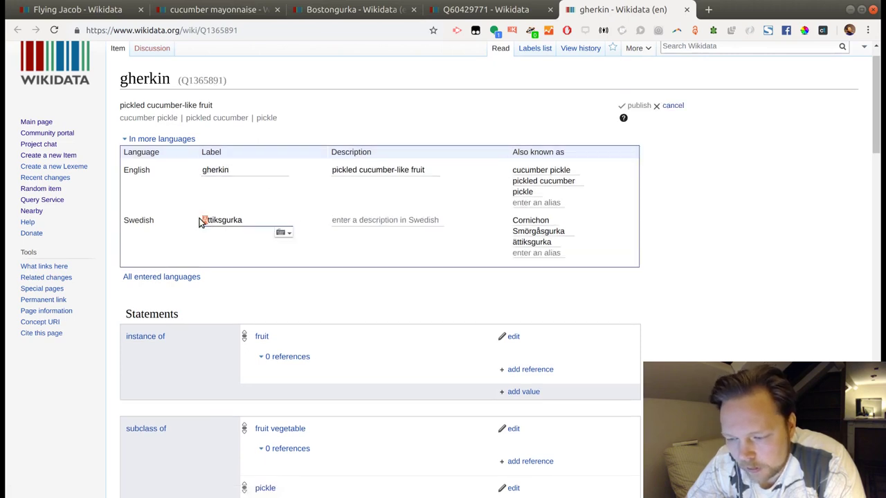
type("ä")
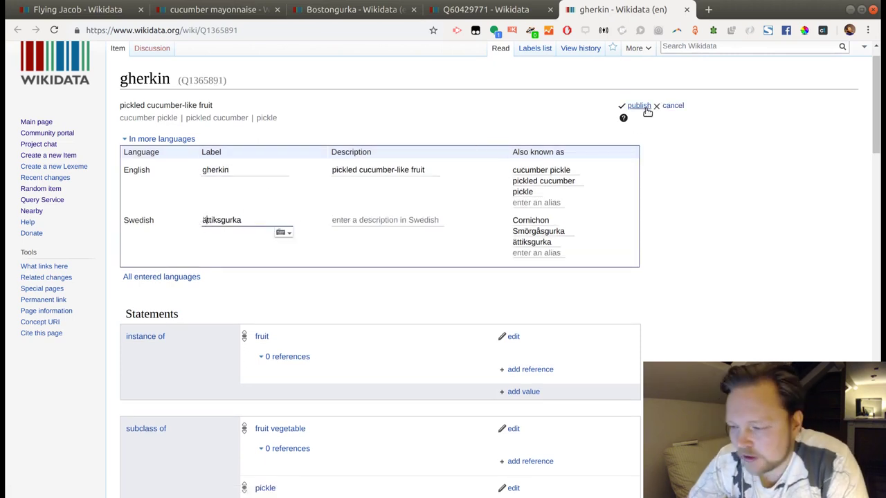
left_click(638, 106)
Step: Start another "material used" value on the hackad gurka item, try "ättik" as the entry, and clear it
left_click(484, 9)
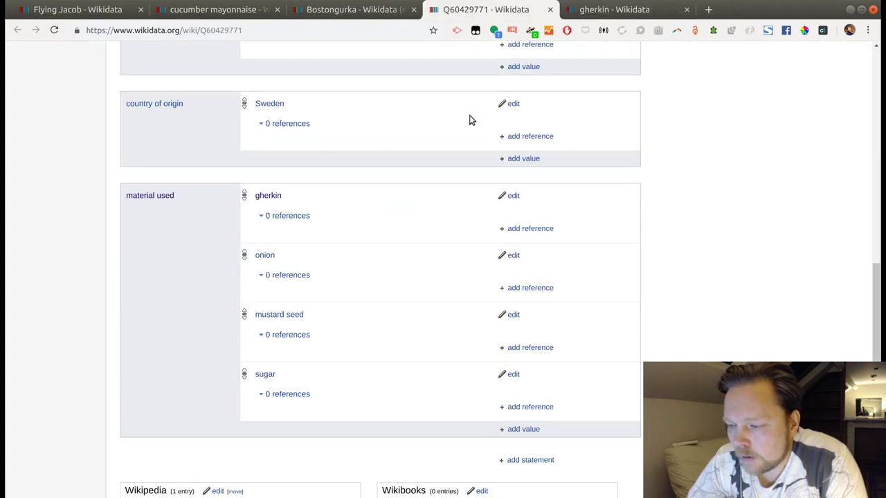
left_click(519, 429)
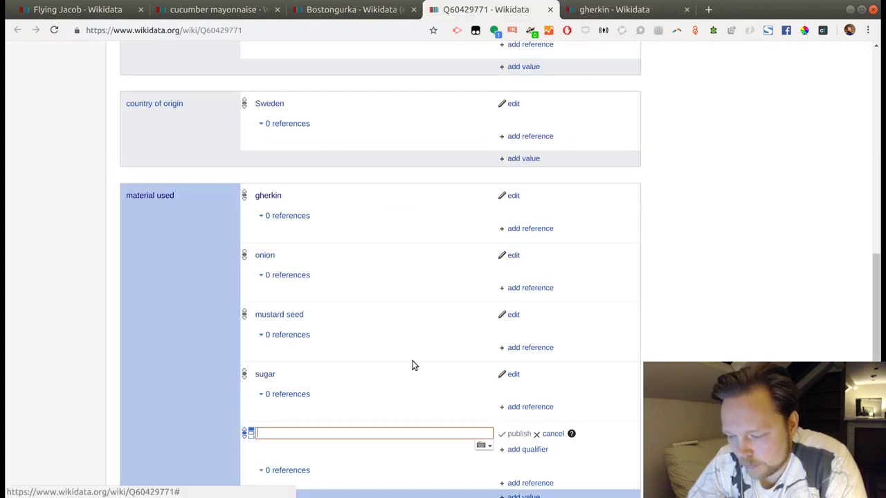
scroll(413, 365, "down", 3)
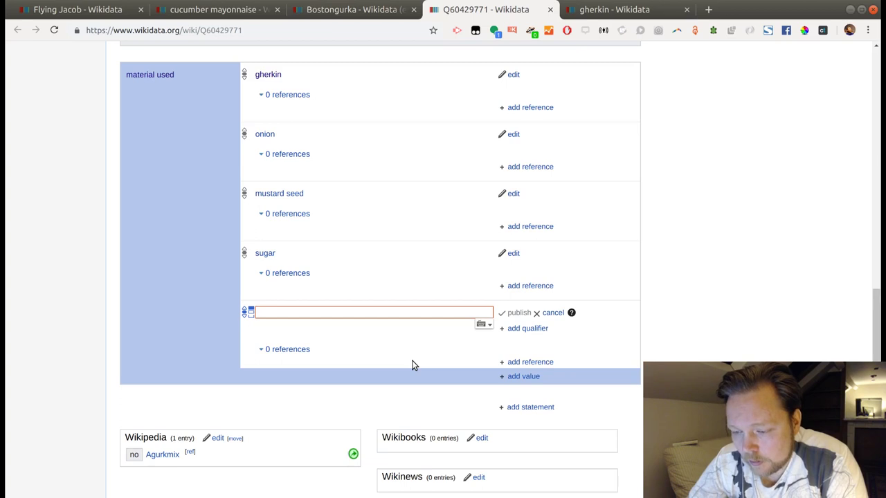
type("alti")
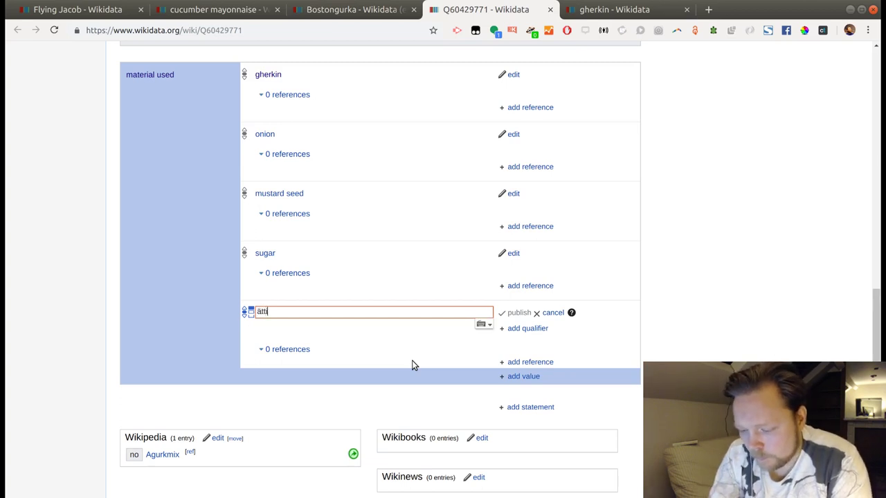
type("k")
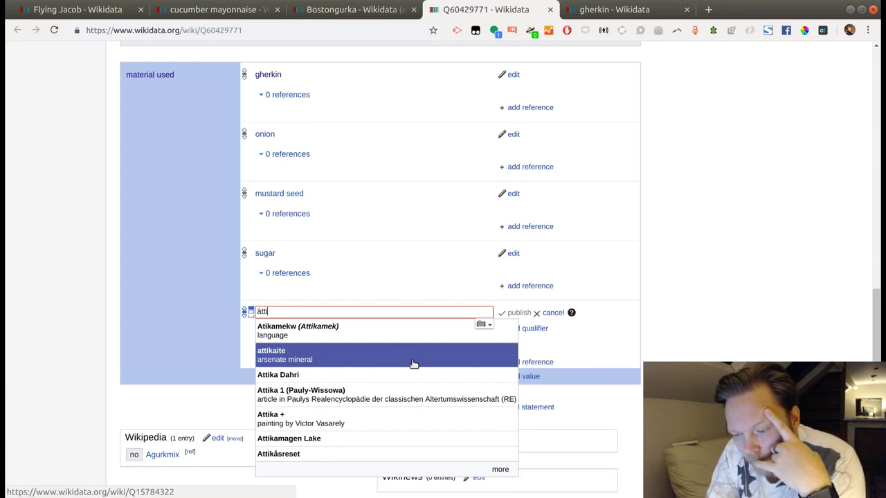
key("BackSpace")
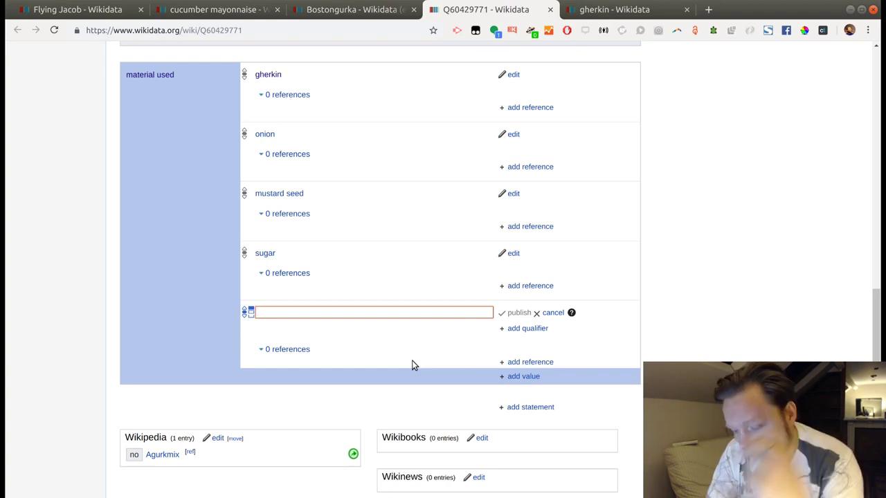
Step: Look up vinegar for the new "material used" value and choose the chemical compound acetic acid
type("vin")
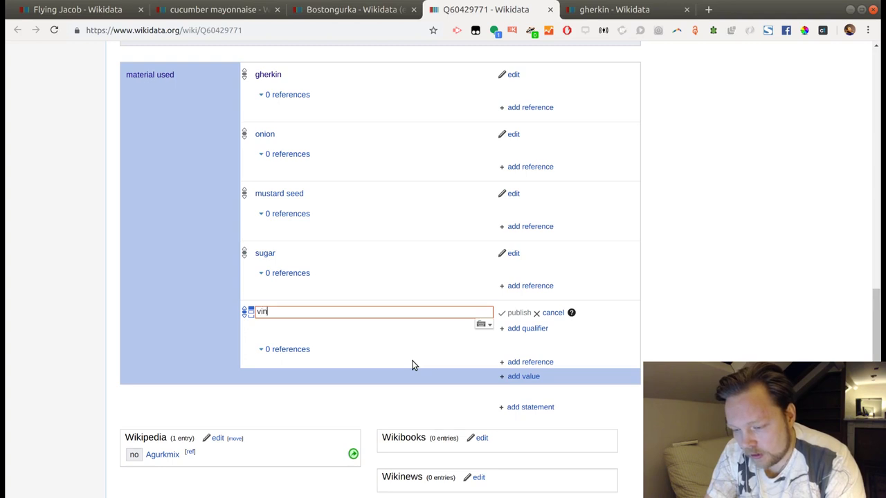
type("egar")
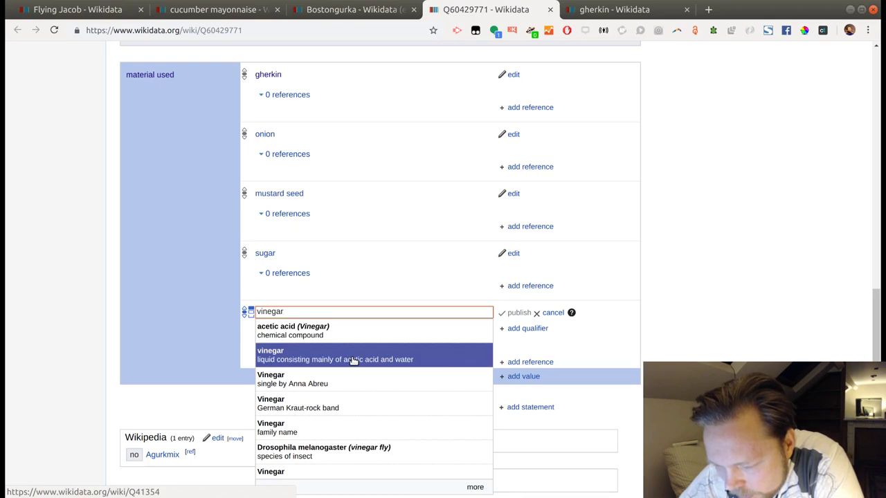
left_click(354, 335)
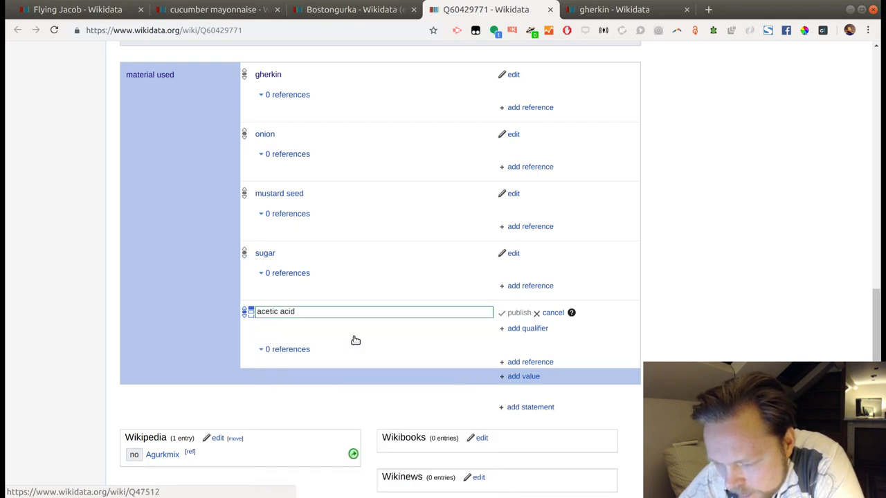
Step: Open the suggested acetic acid item in a separate tab and examine its Swedish names, statements and Wikipedia links
left_click(408, 314)
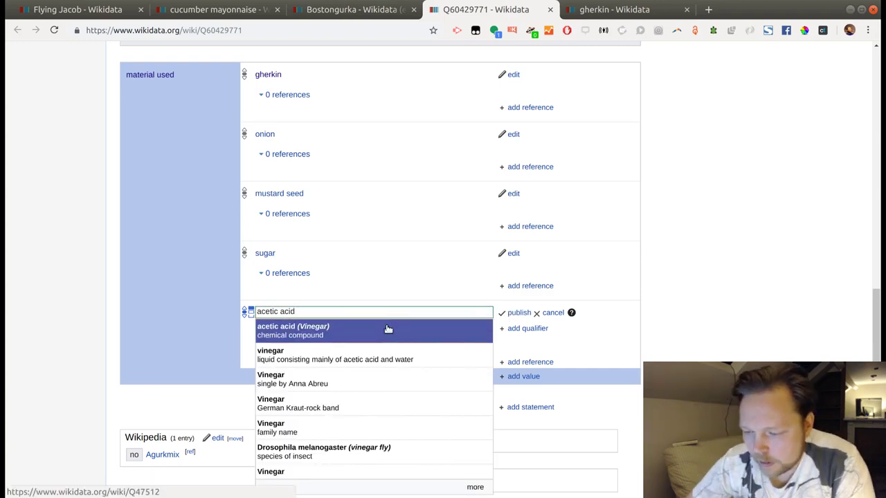
middle_click(391, 329)
left_click(587, 11)
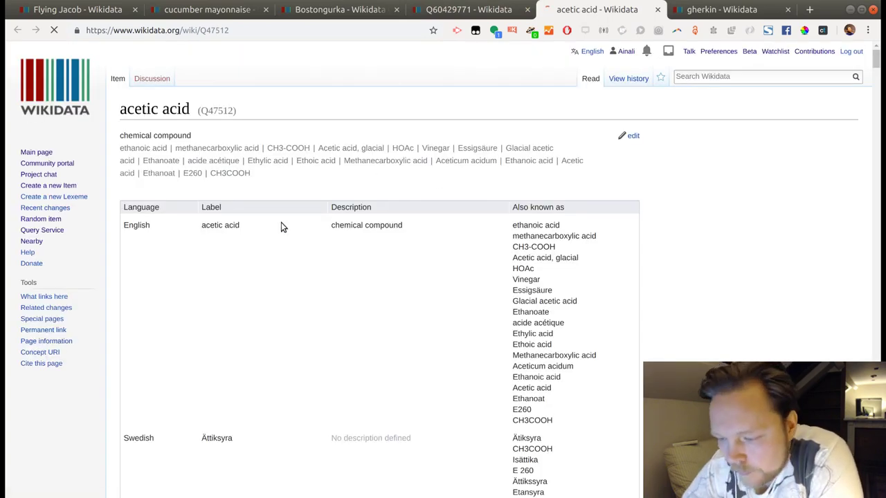
scroll(281, 223, "down", 3)
scroll(281, 226, "down", 1)
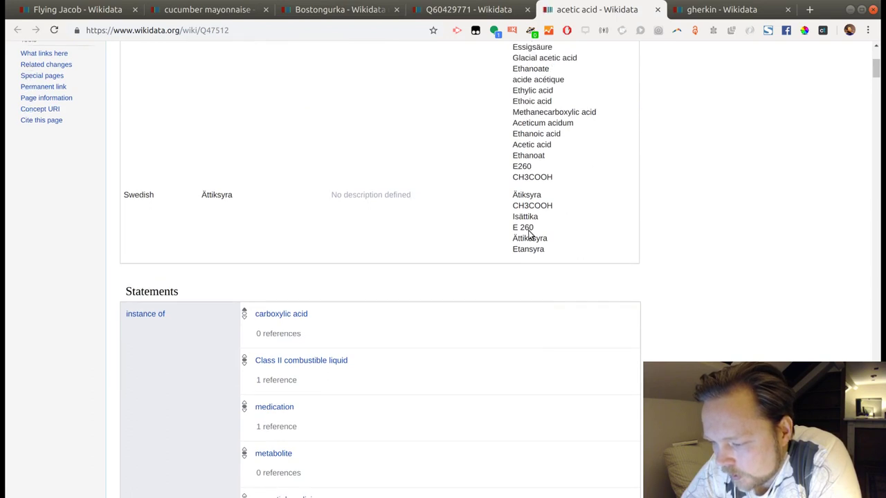
scroll(528, 199, "down", 2)
scroll(528, 200, "down", 10)
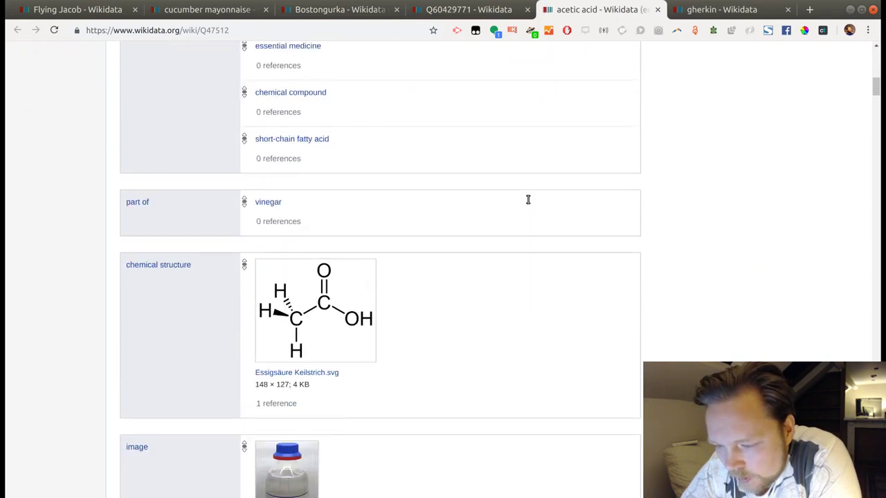
scroll(528, 200, "down", 5)
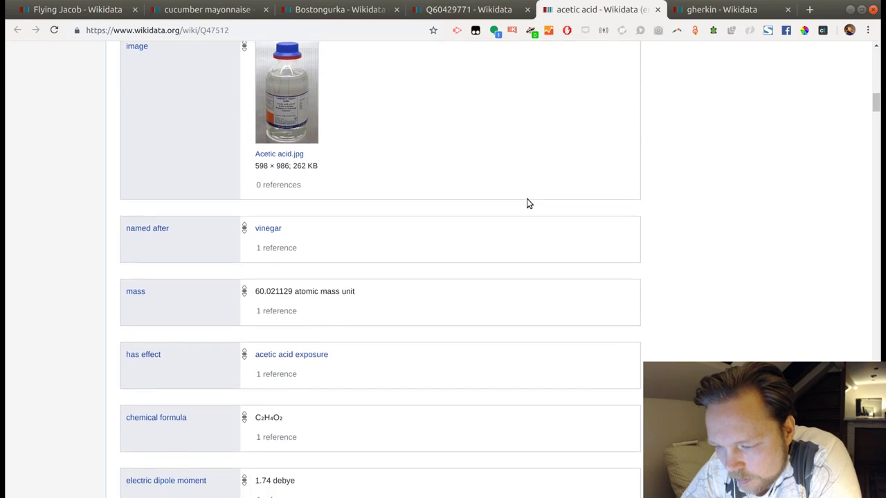
scroll(528, 203, "down", 8)
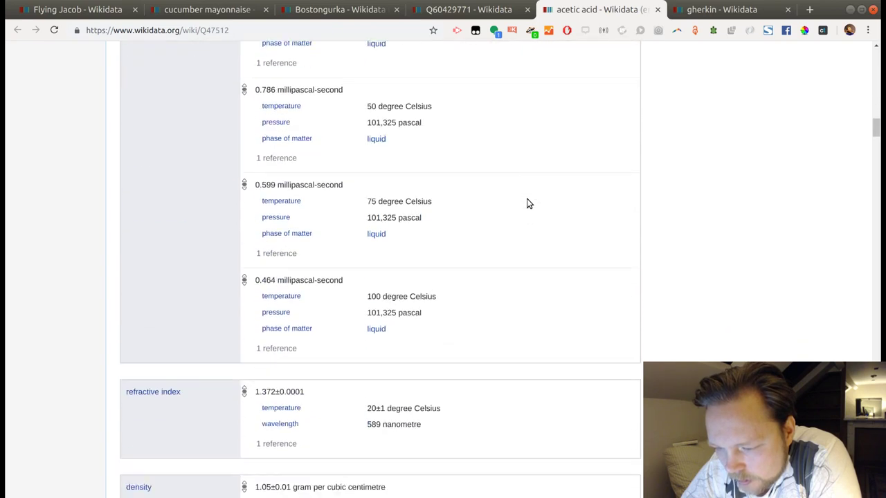
scroll(528, 204, "down", 10)
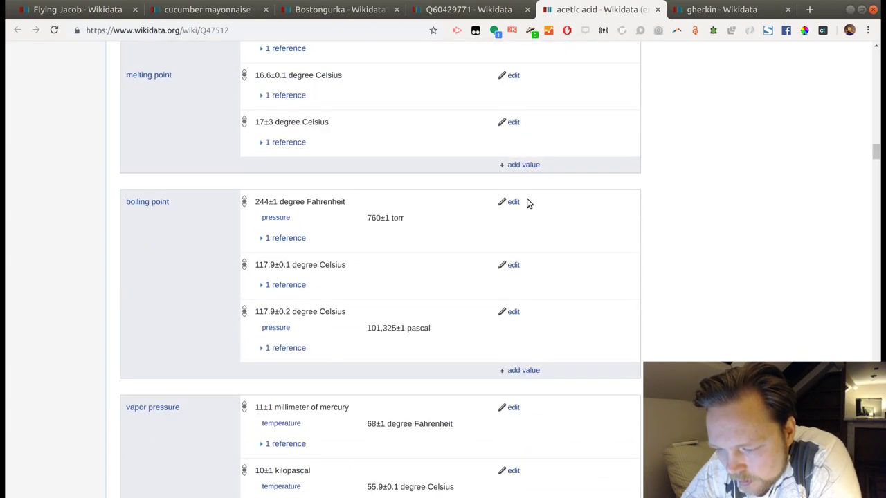
scroll(528, 202, "down", 14)
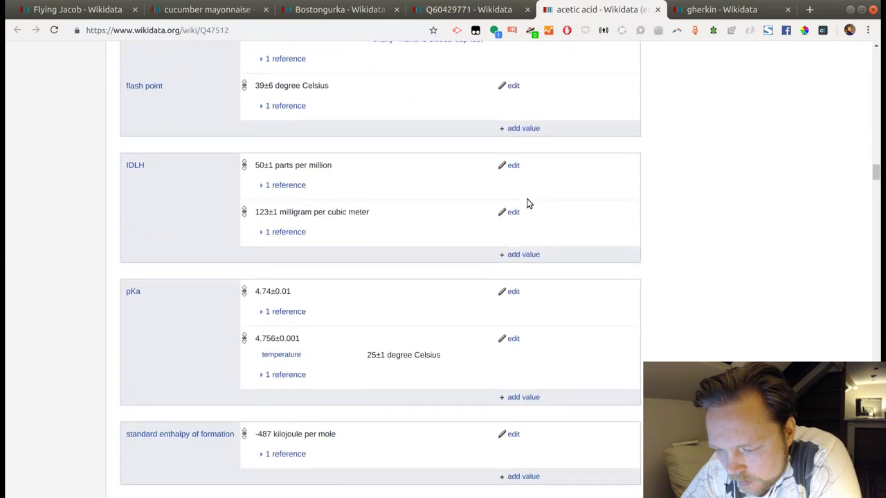
scroll(528, 203, "down", 14)
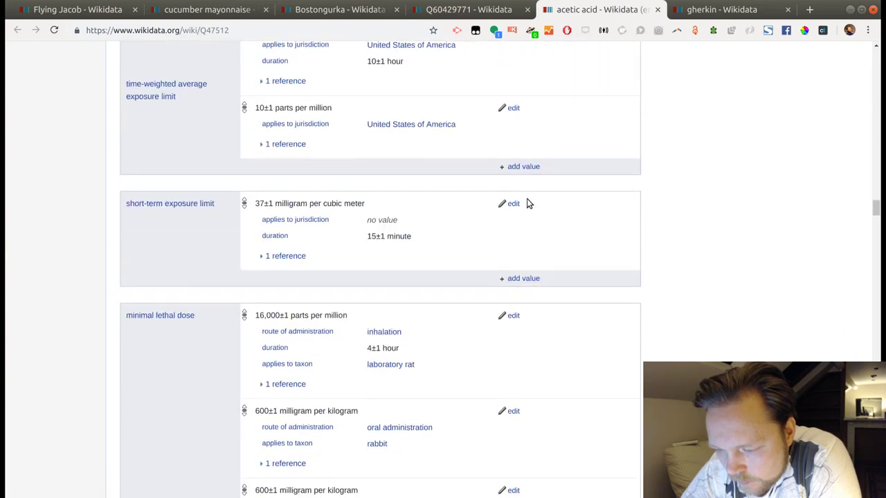
scroll(527, 203, "down", 2)
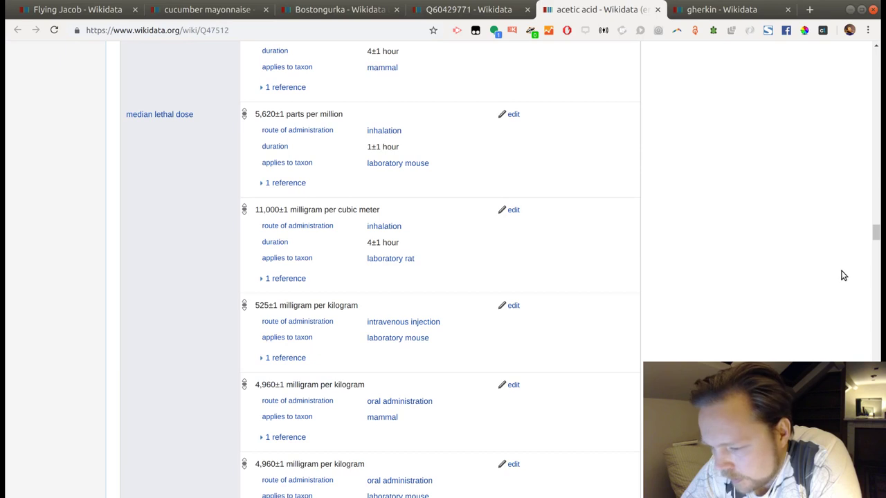
left_click_drag(876, 243, 867, 274)
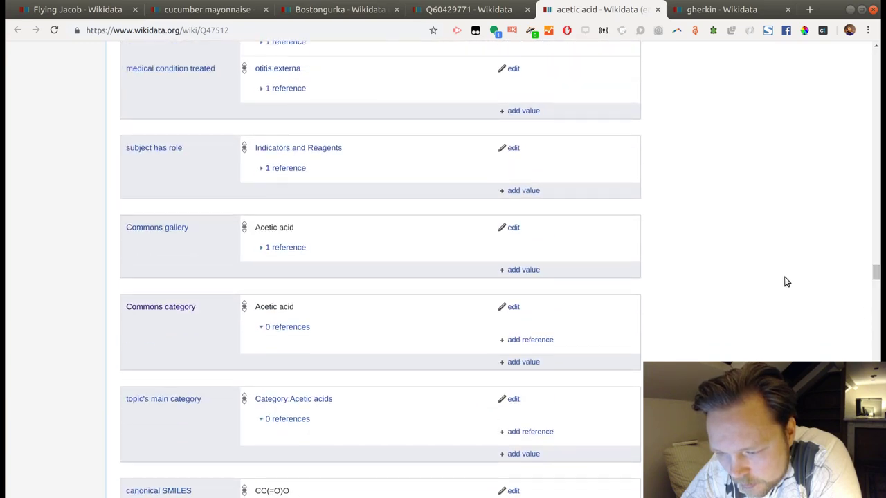
scroll(775, 290, "up", 2)
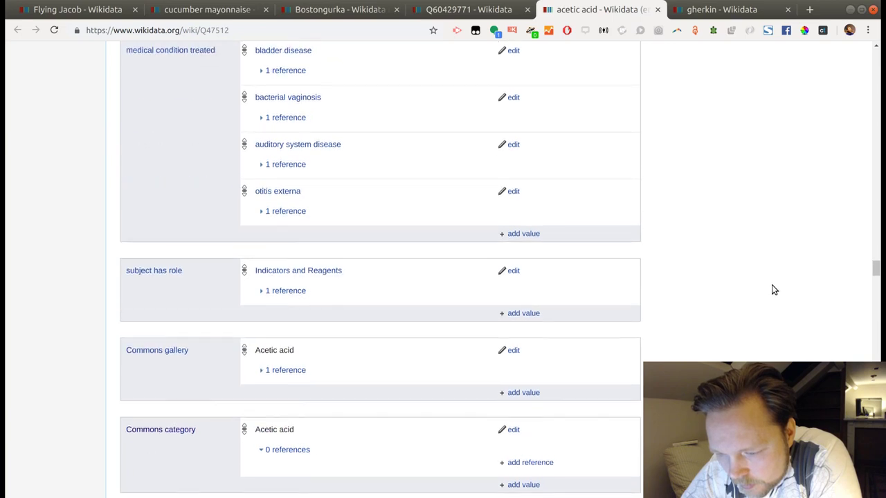
scroll(775, 290, "up", 2)
scroll(774, 290, "up", 2)
scroll(774, 290, "up", 2)
scroll(775, 290, "down", 2)
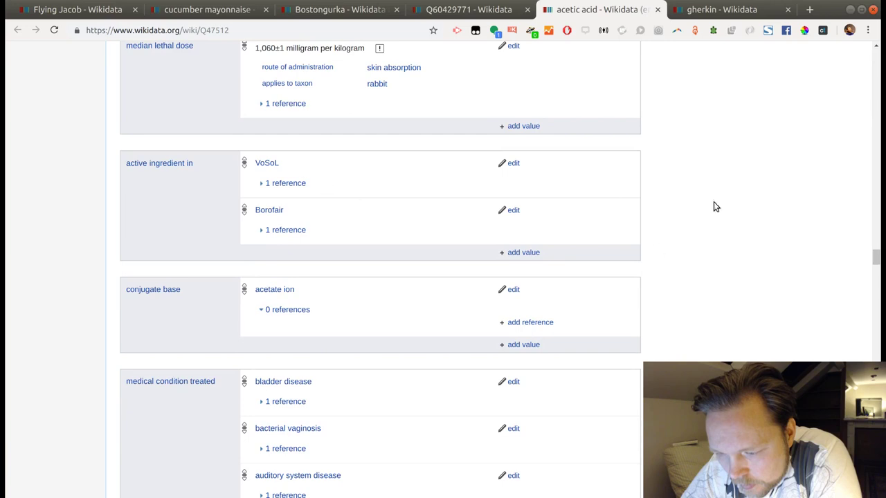
left_click_drag(881, 271, 880, 394)
scroll(665, 336, "down", 10)
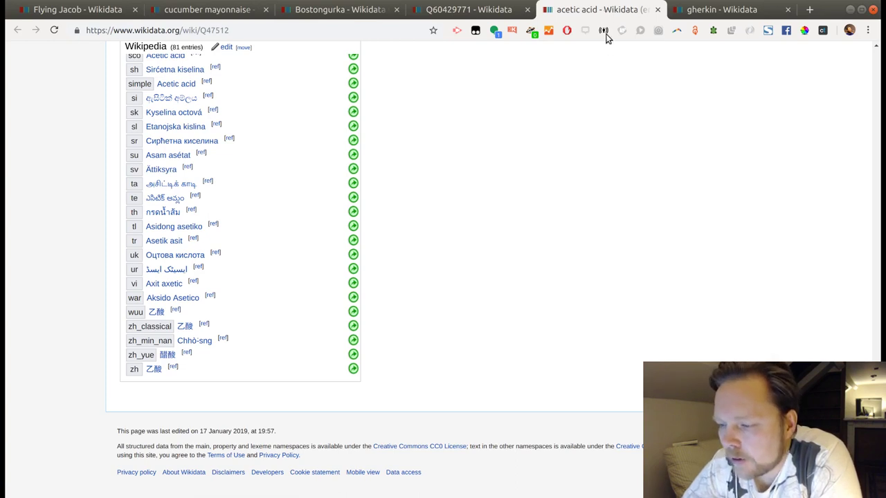
Step: Search Wikidata for "ättika" and open the vinegar item, the liquid consisting mainly of acetic acid and water
scroll(607, 49, "up", 5)
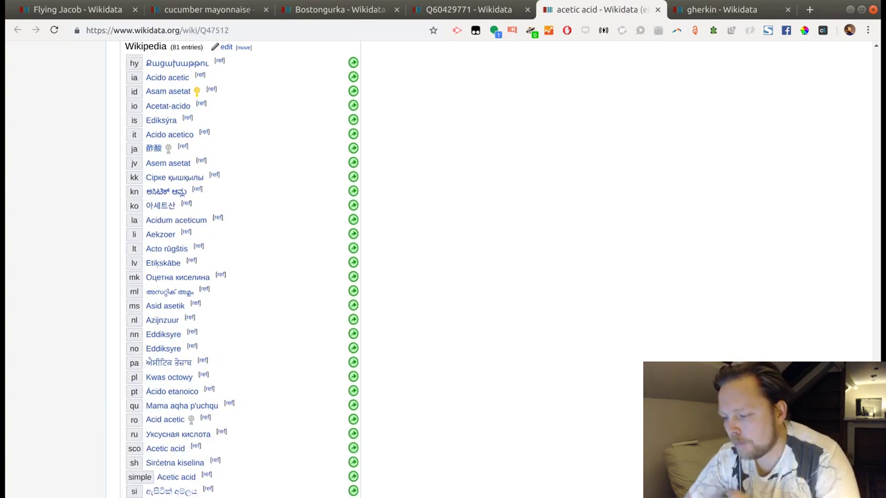
scroll(866, 168, "up", 20)
left_click(685, 76)
type("ättika")
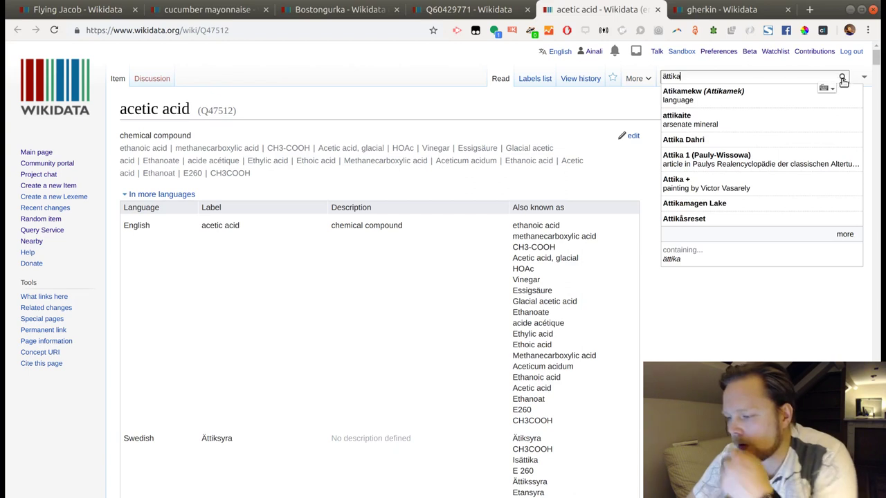
left_click(841, 77)
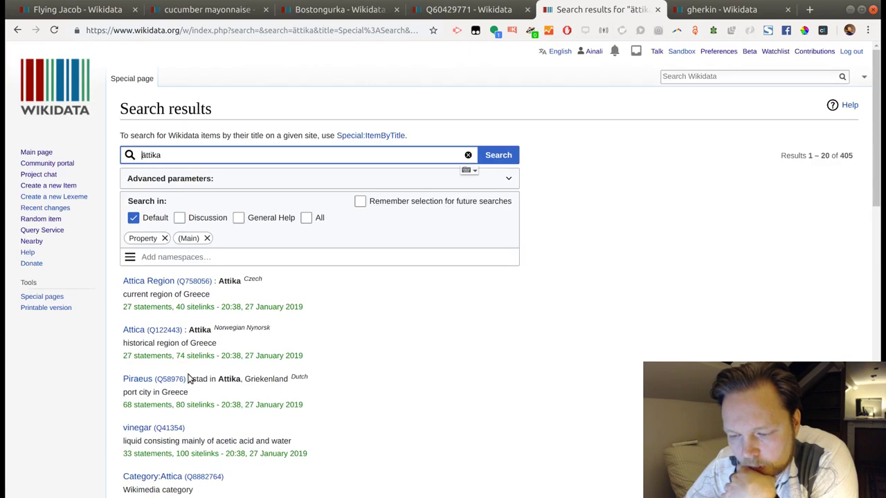
scroll(273, 366, "down", 1)
left_click(163, 364)
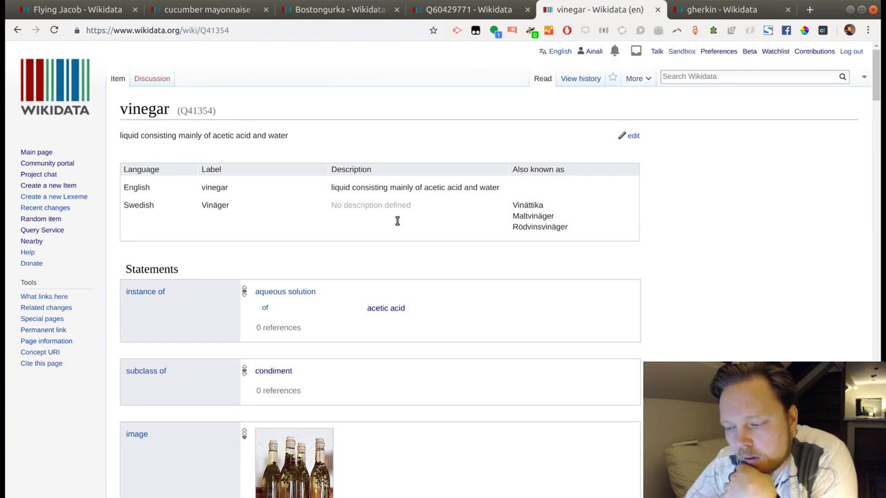
Step: Examine the vinegar item's statements, including its classes, materials, fabrication methods, uses and parts
scroll(547, 249, "down", 2)
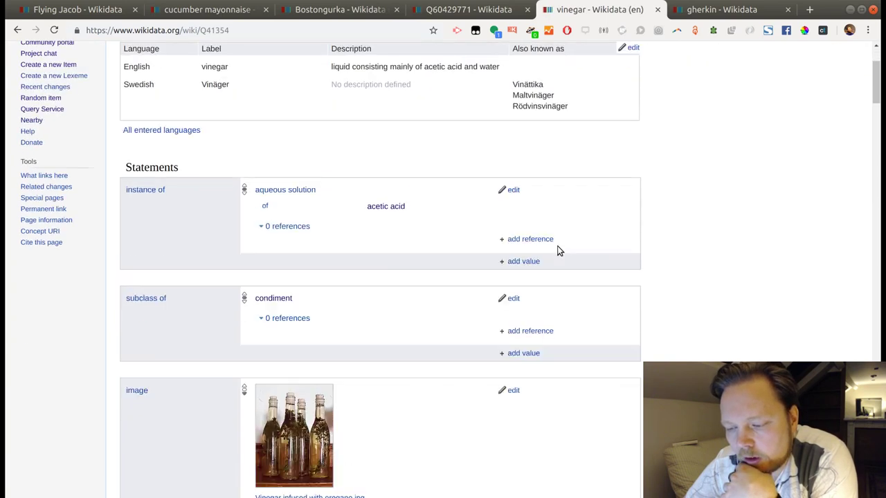
scroll(559, 251, "down", 2)
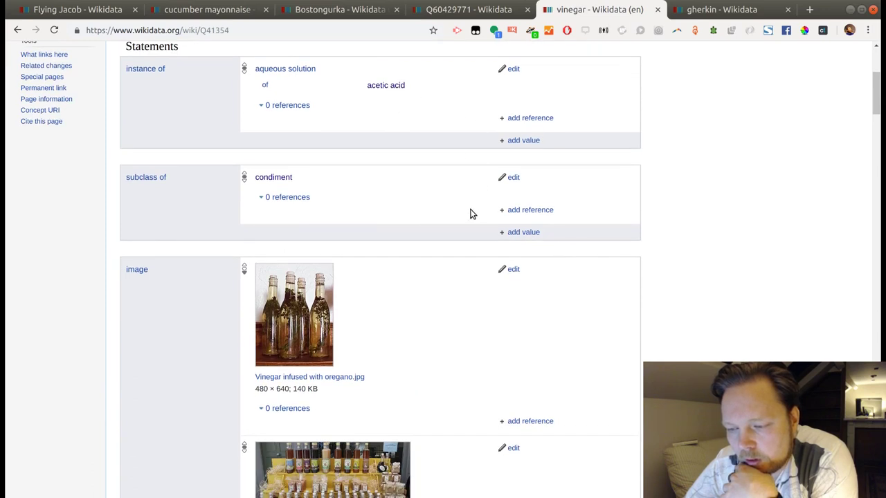
scroll(470, 214, "down", 2)
scroll(470, 213, "down", 4)
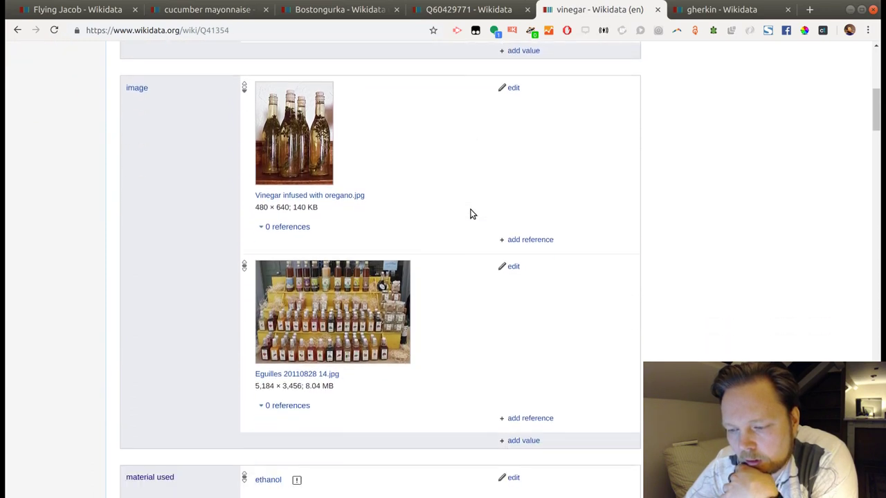
scroll(471, 214, "down", 2)
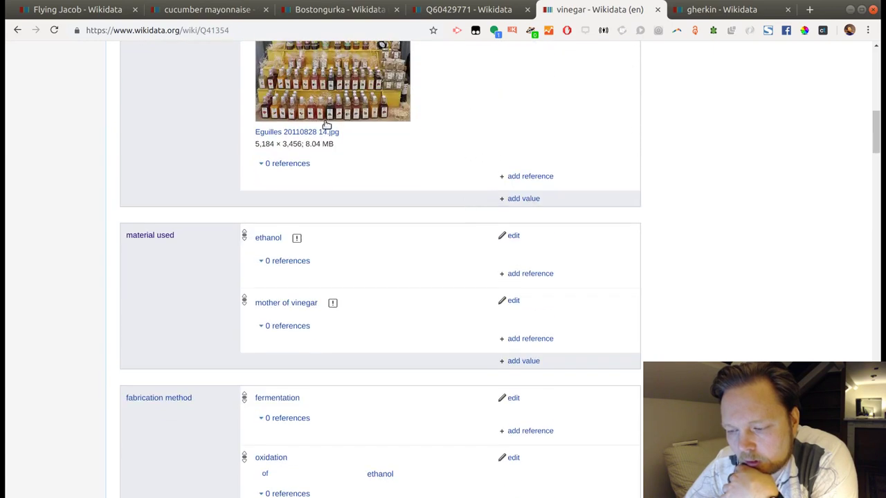
scroll(453, 233, "down", 4)
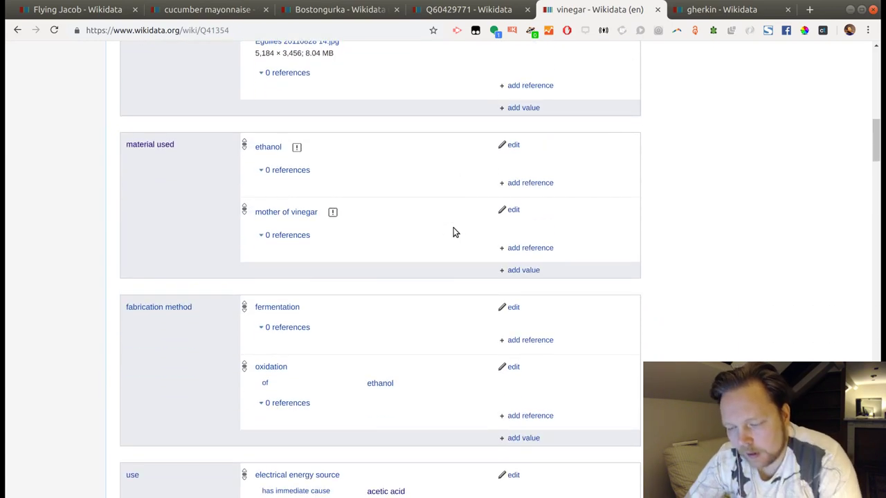
scroll(453, 232, "down", 2)
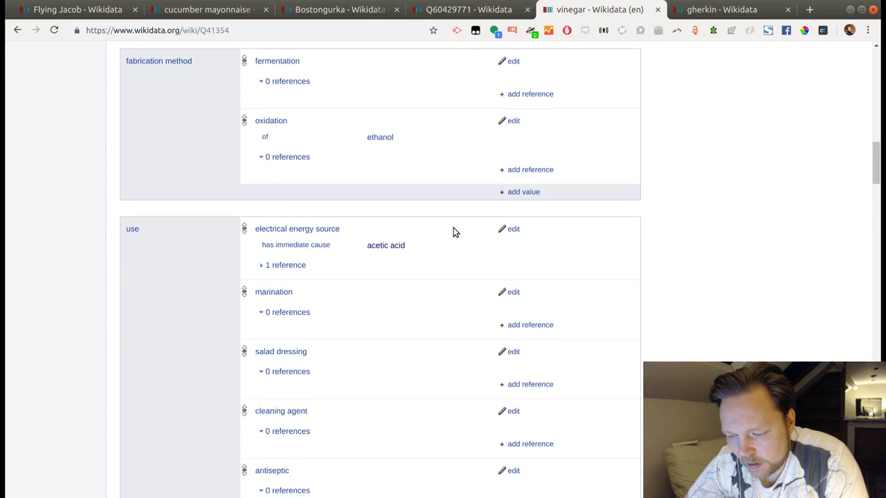
scroll(453, 233, "down", 2)
scroll(453, 233, "down", 4)
scroll(453, 232, "up", 1)
scroll(454, 231, "down", 2)
scroll(452, 231, "down", 3)
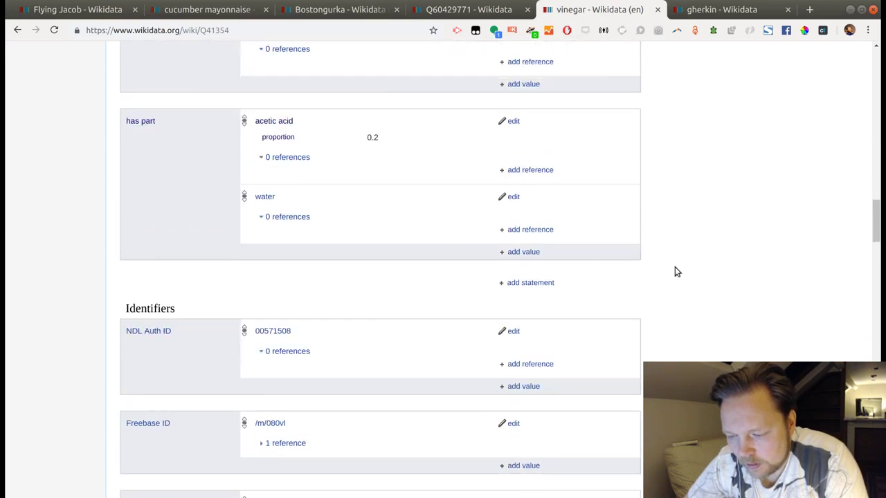
Step: Search Wikidata for "ättiksprit"
left_click_drag(876, 238, 880, 45)
left_click(765, 76)
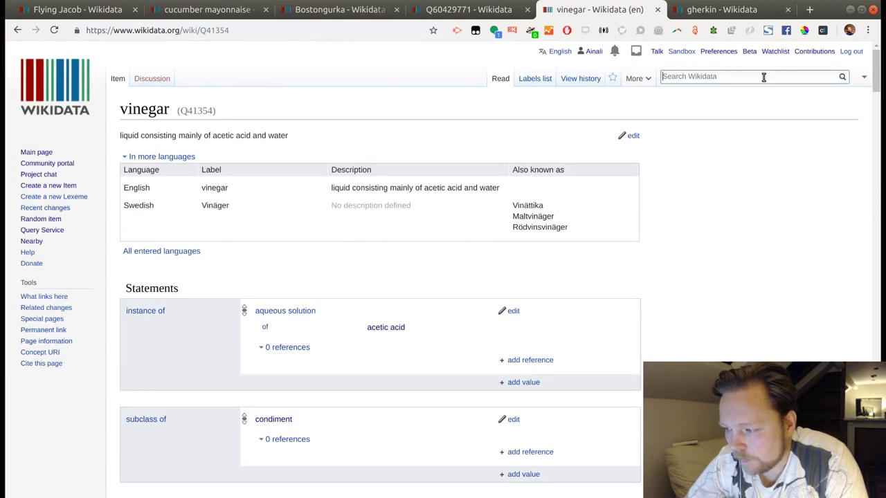
type("ättiksprit")
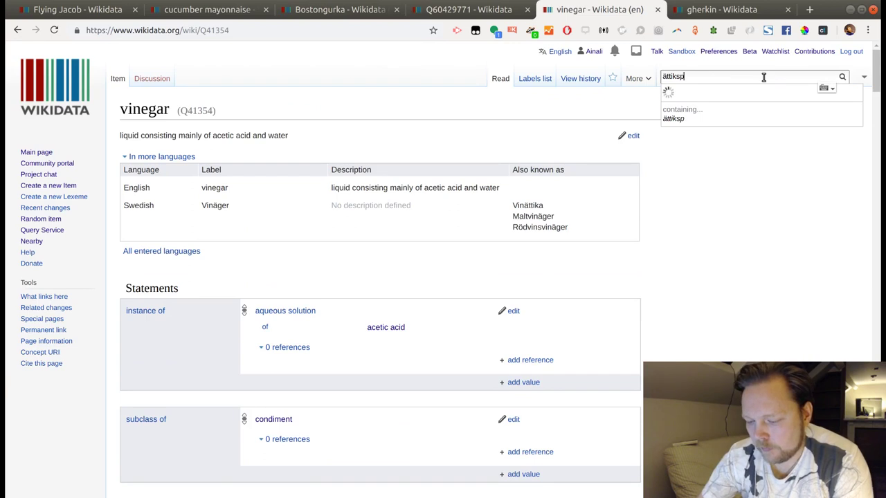
key("Return")
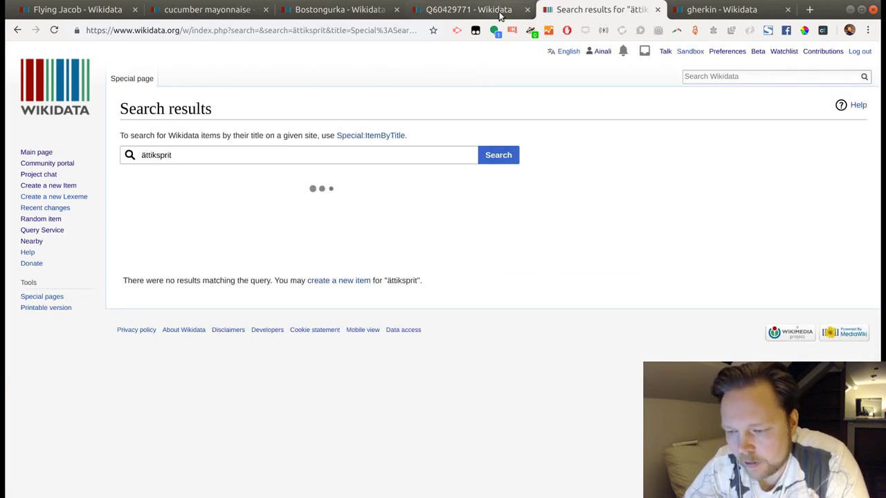
Step: Discard the unpublished acetic acid value on the hackad gurka item and close the search results and gherkin pages
left_click(498, 10)
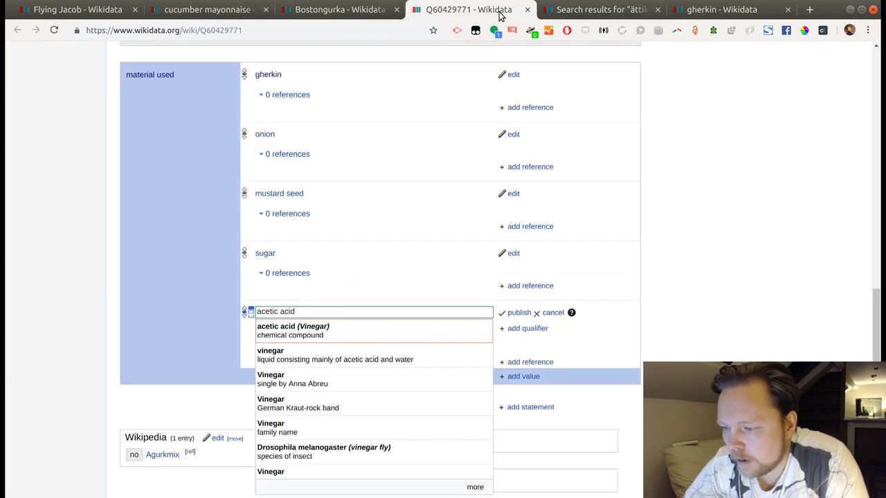
left_click(551, 314)
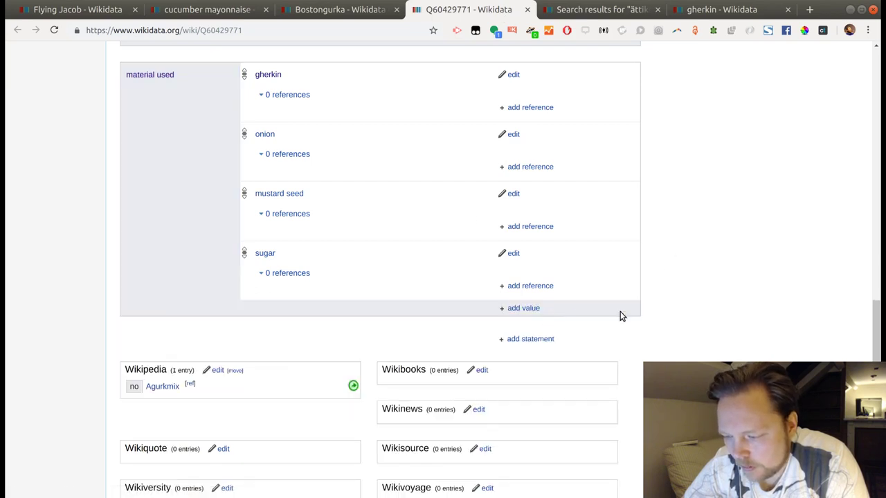
scroll(741, 273, "up", 3)
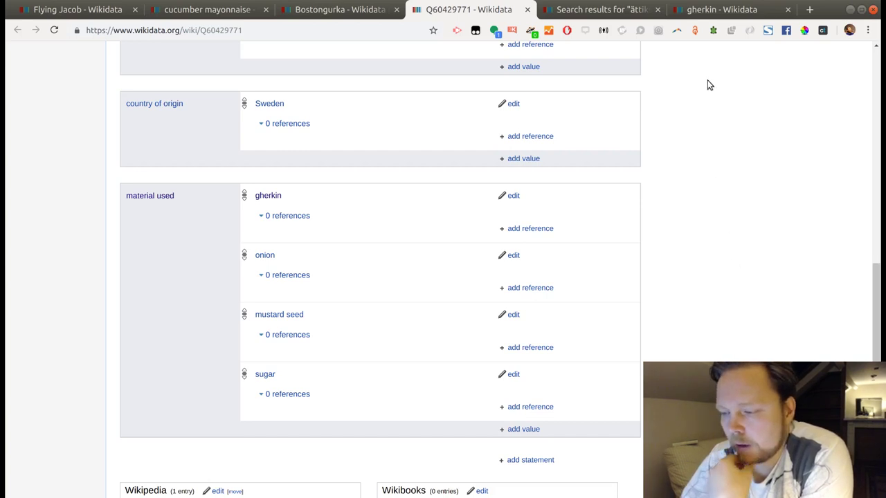
left_click(658, 9)
left_click(657, 9)
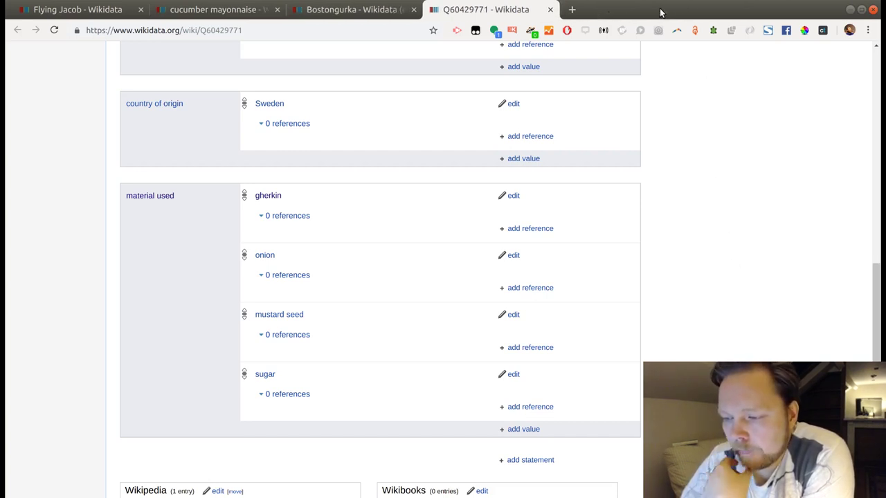
Step: Review the Bostongurka item's statements, and close both the Bostongurka and hackad gurka pages
left_click(387, 10)
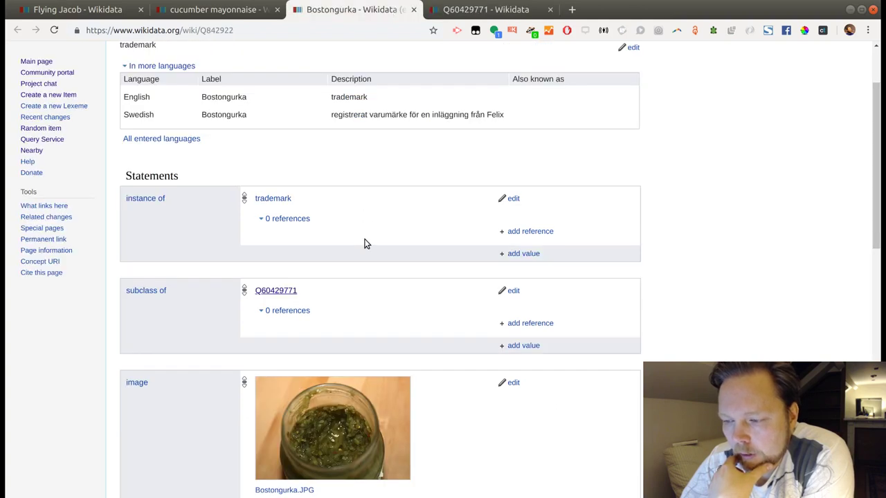
scroll(392, 261, "down", 3)
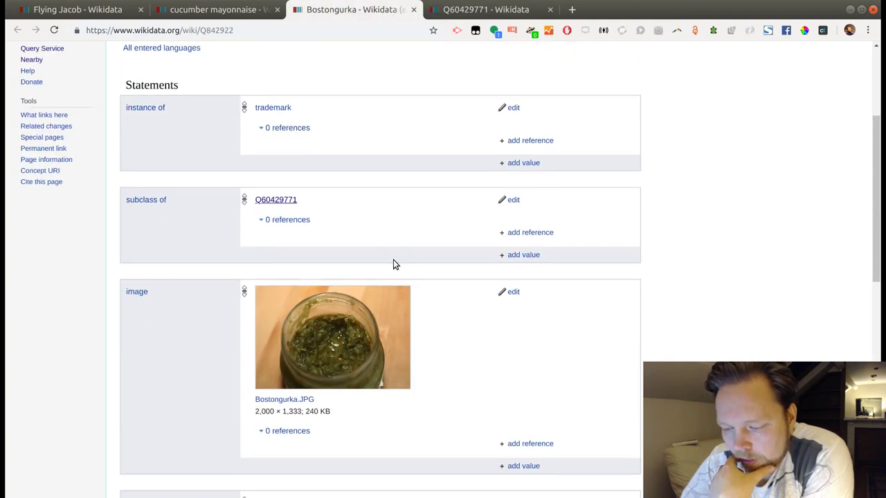
scroll(394, 262, "down", 1)
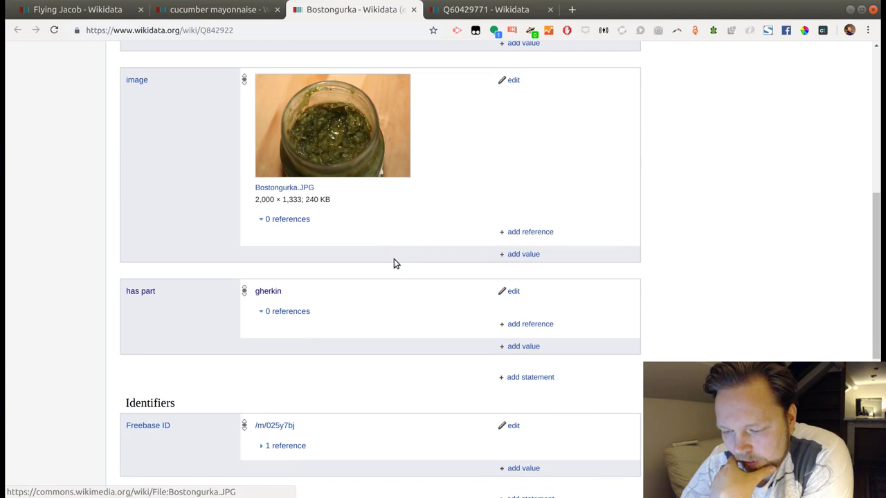
left_click(414, 10)
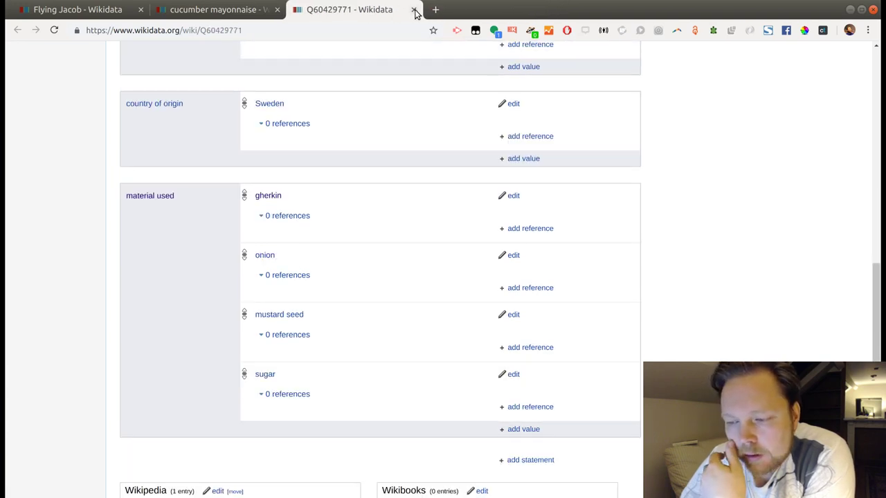
left_click(414, 10)
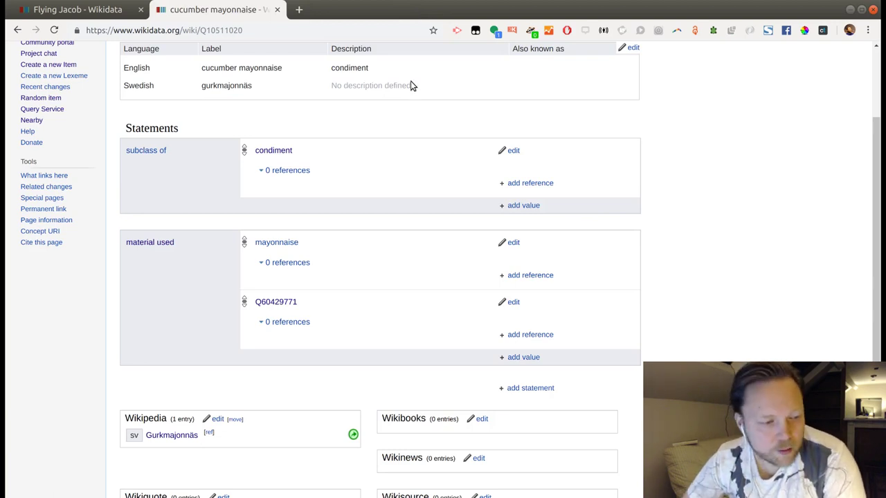
Step: Search Wikidata for "hasselbacks" and open the Hasselbackspotatis item, the Swedish potato dish
scroll(441, 95, "up", 2)
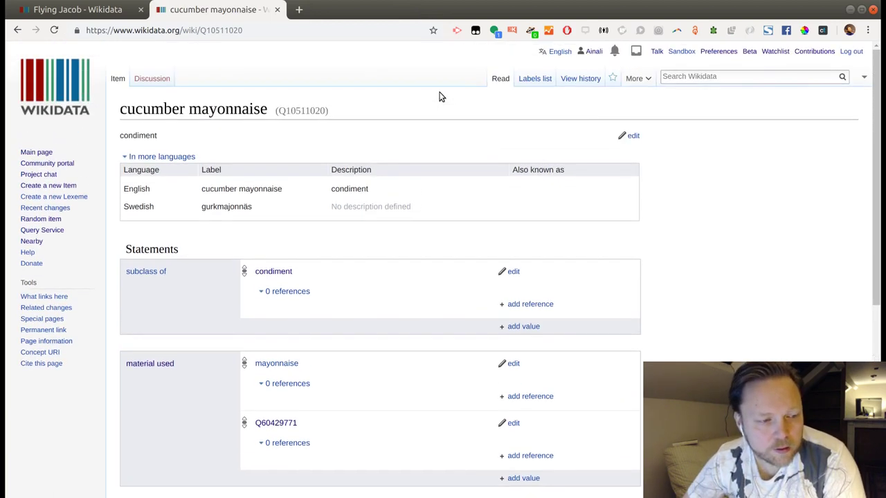
left_click(692, 77)
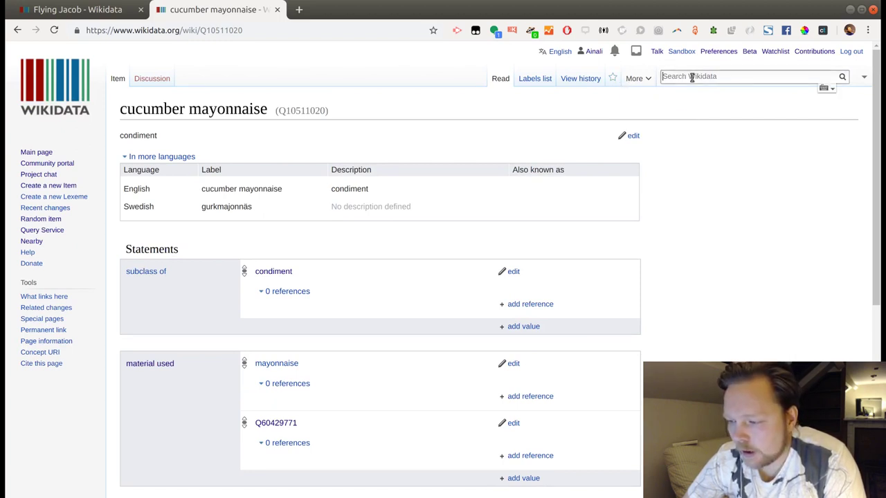
left_click(647, 123)
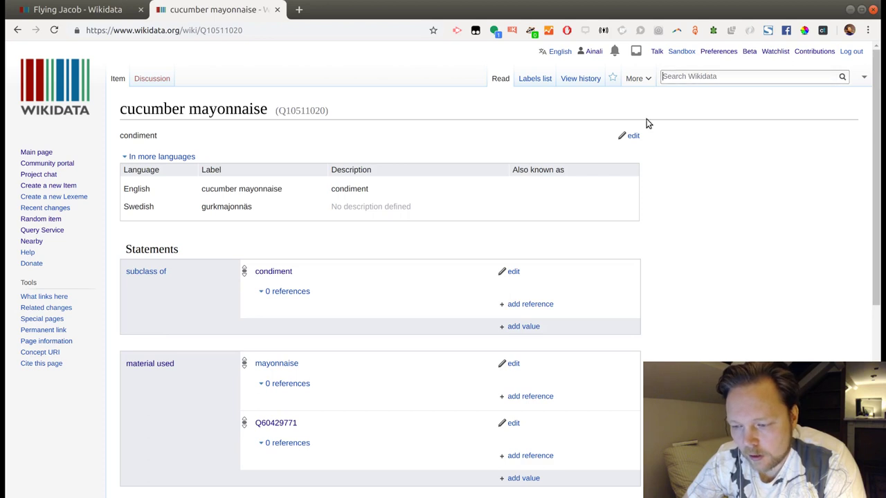
left_click(669, 77)
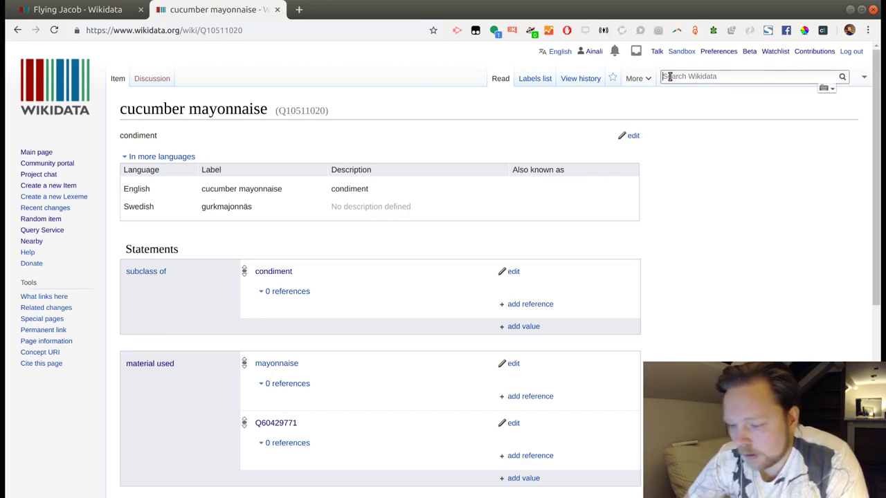
type("hasselbacks")
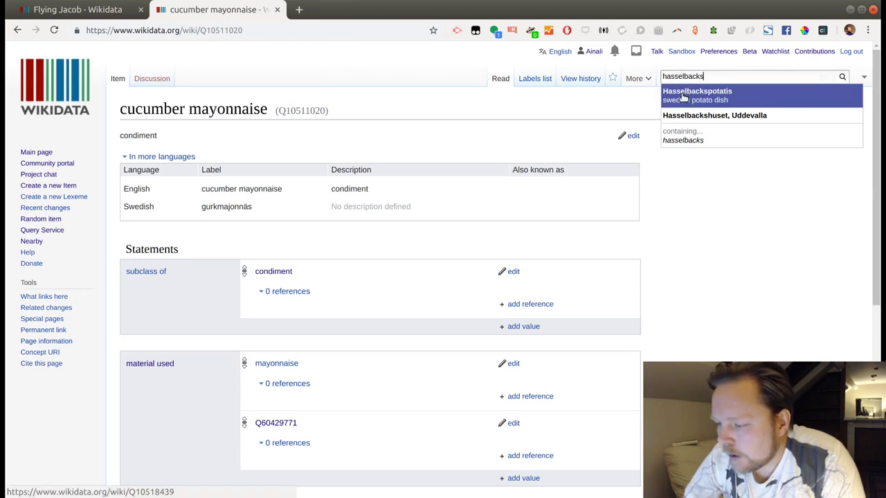
left_click(684, 97)
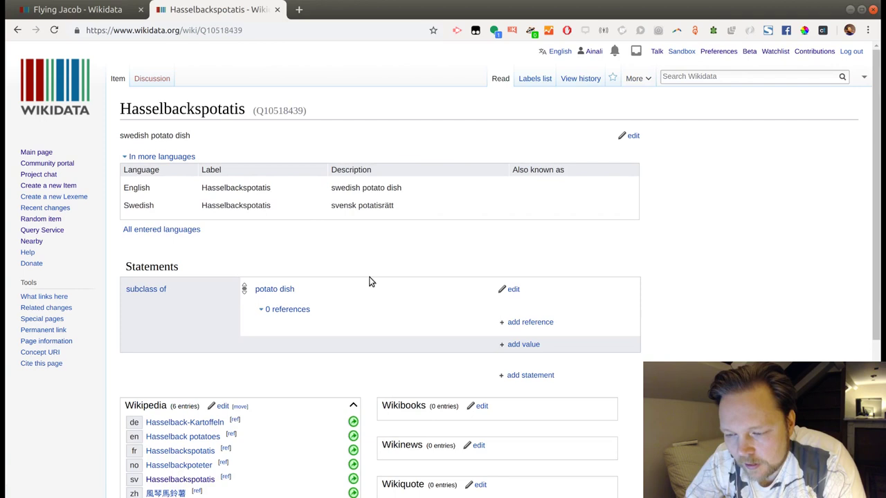
Step: Replace the item's English label with "Hasselback potatoes", copied from its English Wikipedia link, and publish the change
scroll(373, 283, "down", 2)
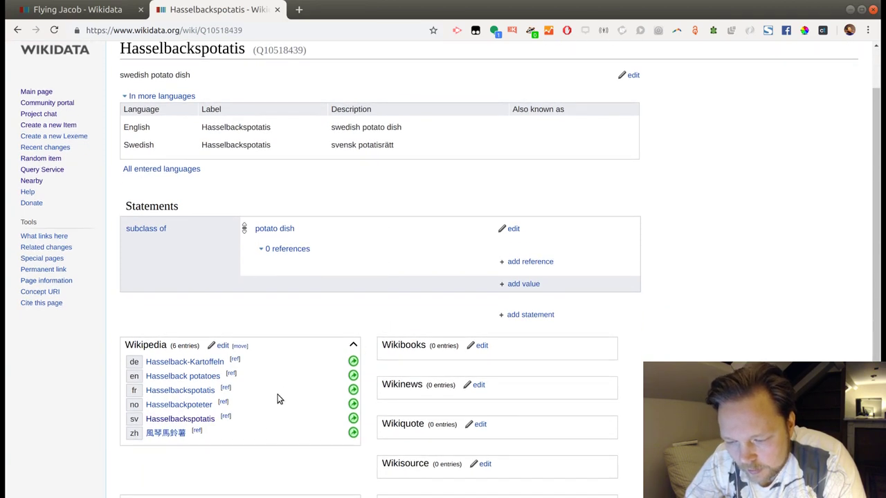
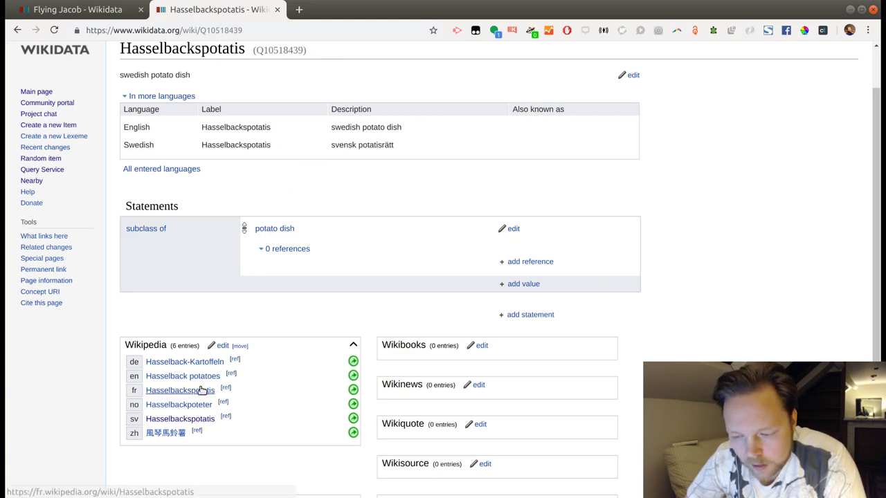
left_click_drag(222, 377, 149, 377)
key("ctrl+c")
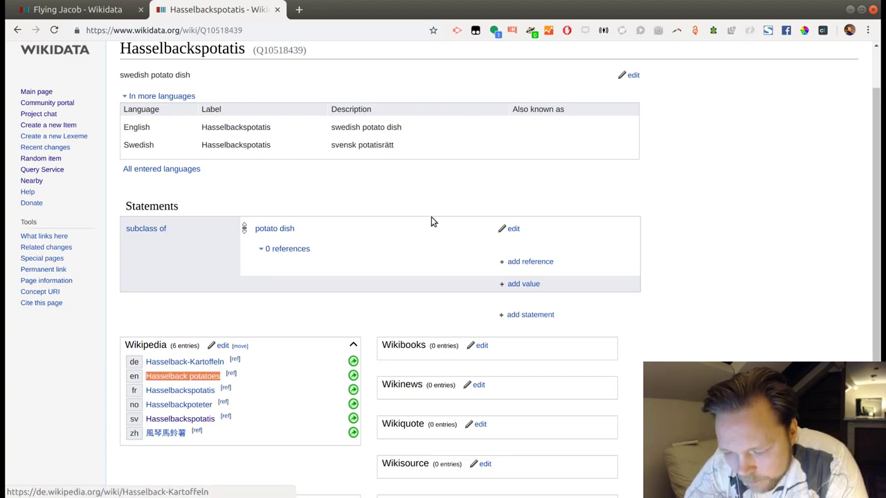
left_click(631, 75)
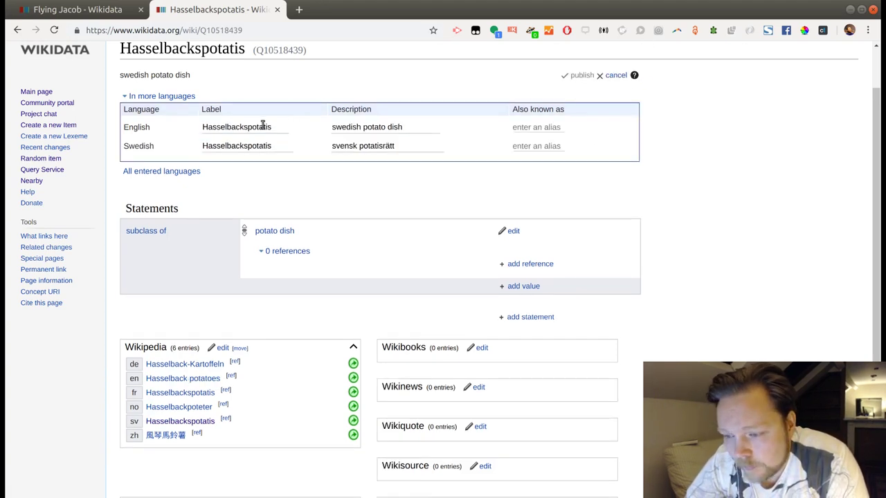
left_click_drag(275, 125, 189, 125)
key("ctrl+v")
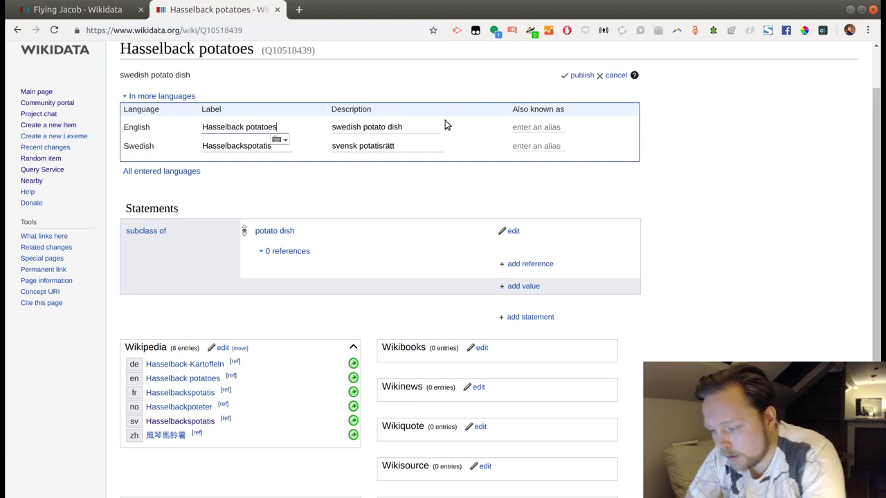
left_click(580, 75)
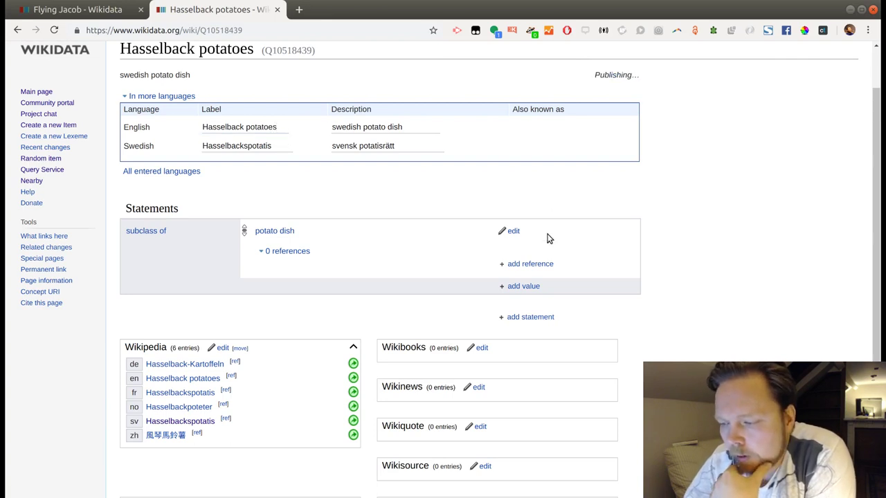
Step: Add a "country of origin" statement to the Hasselback potatoes item with Sweden as the value
left_click(548, 317)
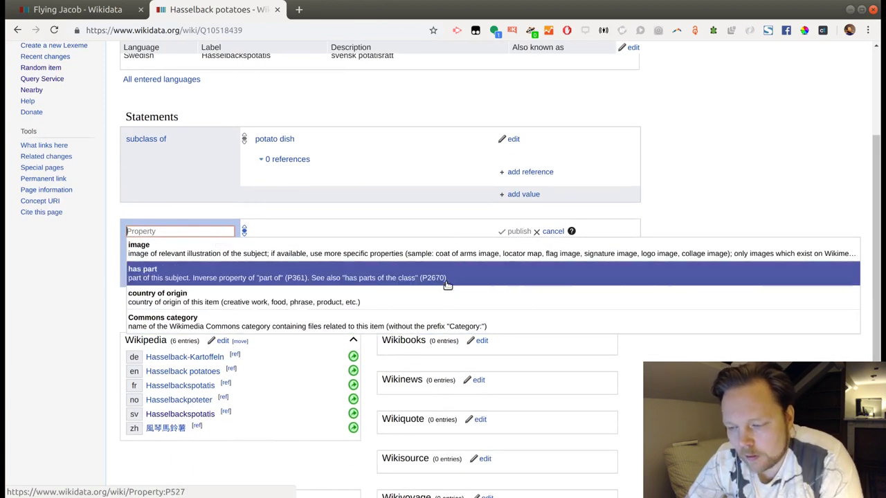
left_click(285, 301)
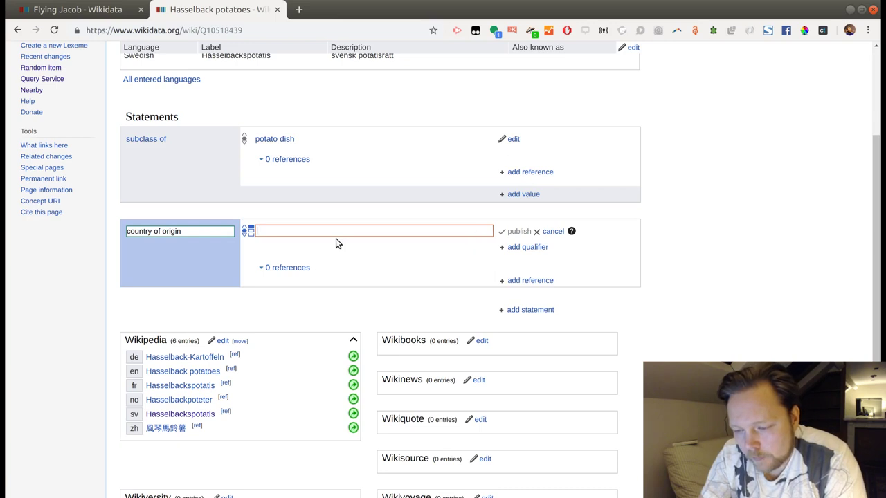
type("swede")
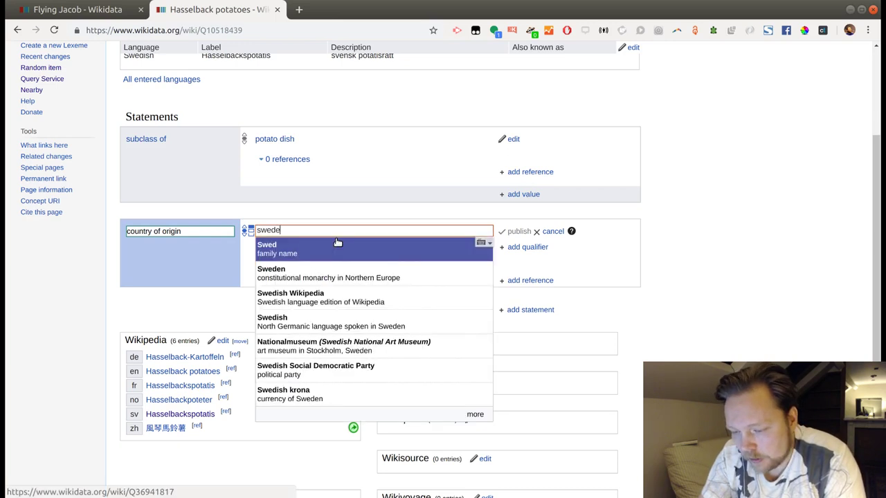
type("n")
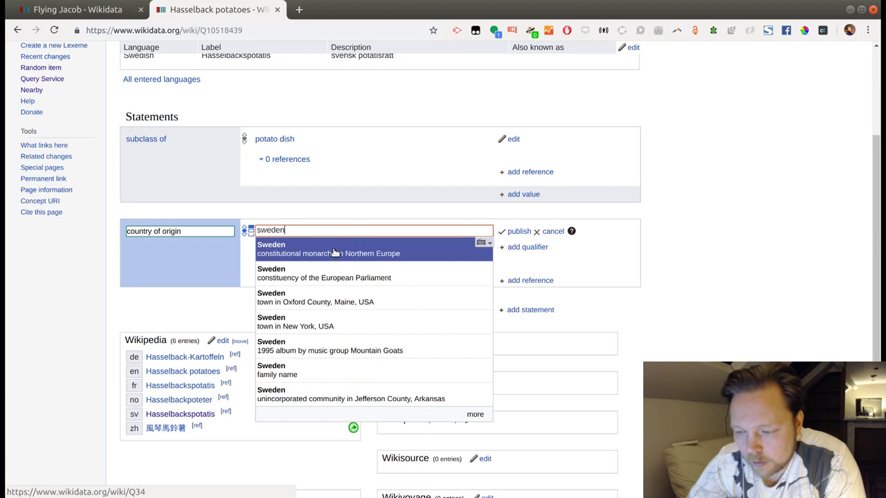
Step: Set the country of origin to Sweden, the constitutional monarchy in Northern Europe, and publish the statement
left_click(333, 250)
left_click(505, 235)
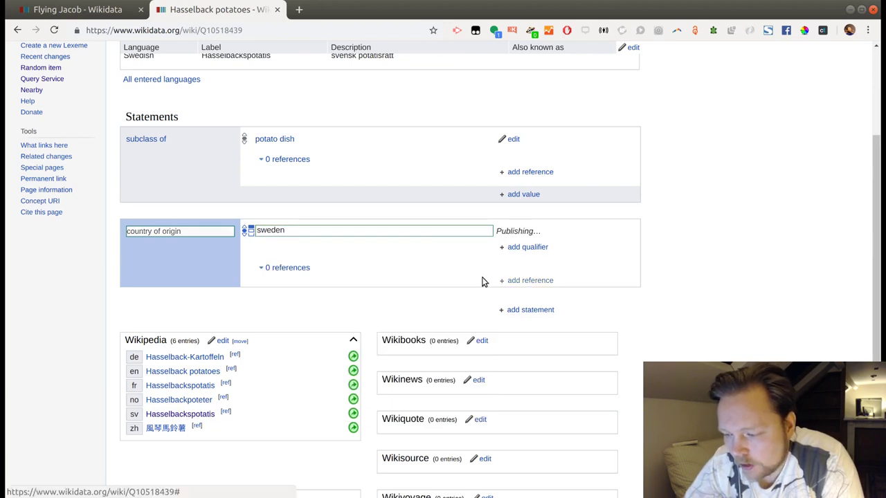
Step: Add a "named after" statement to the item and search for "Hasselbacken" as its value
left_click(516, 317)
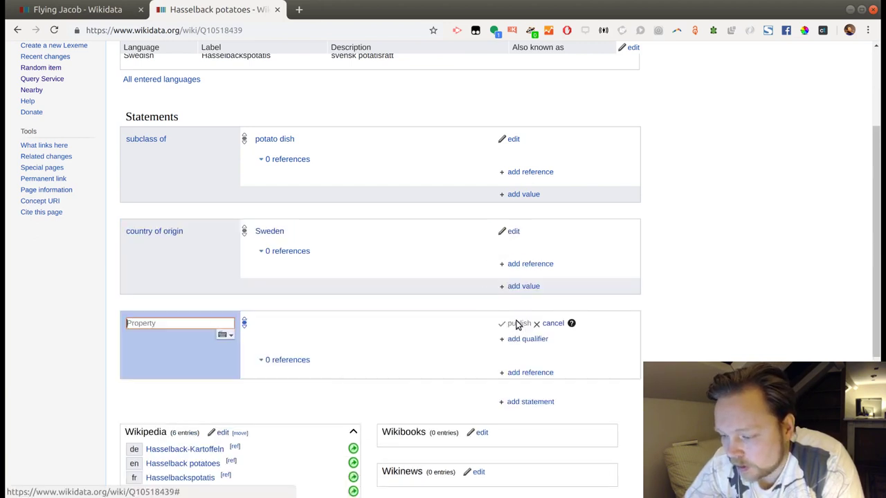
scroll(390, 276, "down", 1)
type("named")
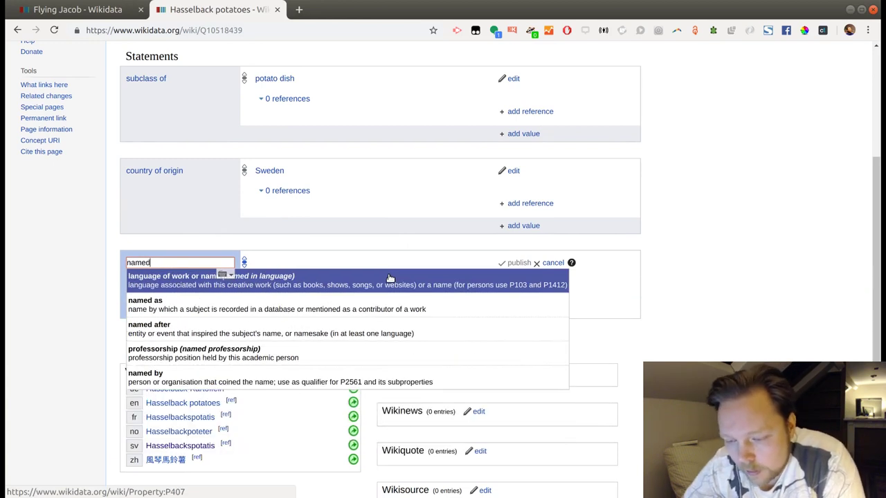
left_click(362, 334)
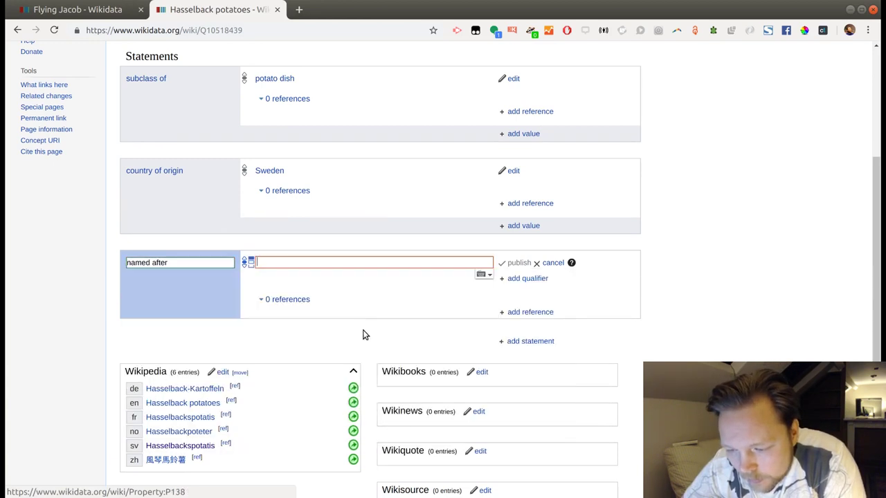
type("Hasselabacke")
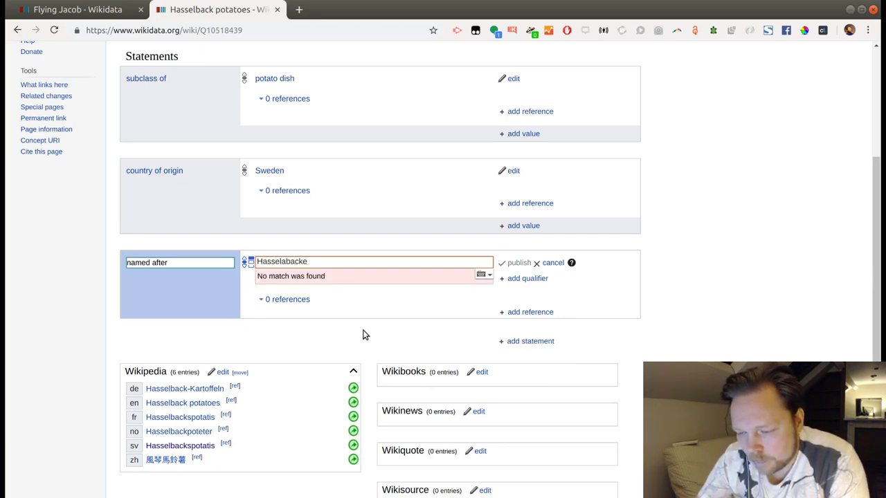
key("BackSpace")
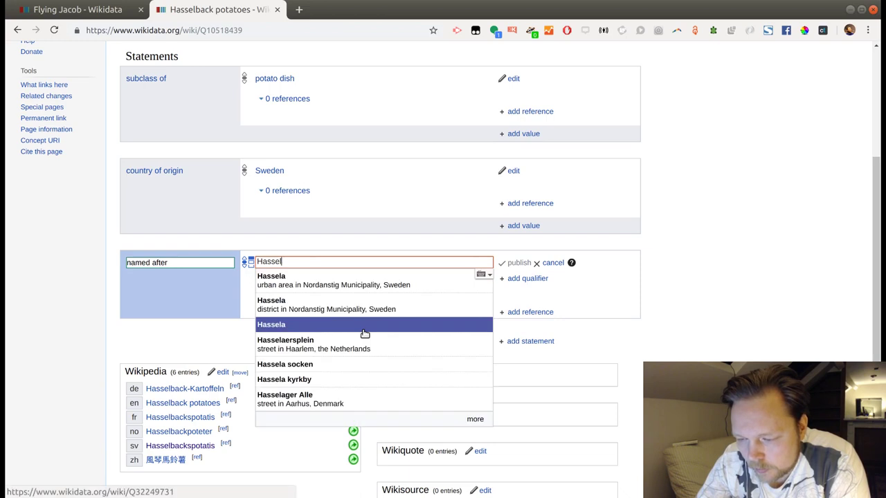
type("backen")
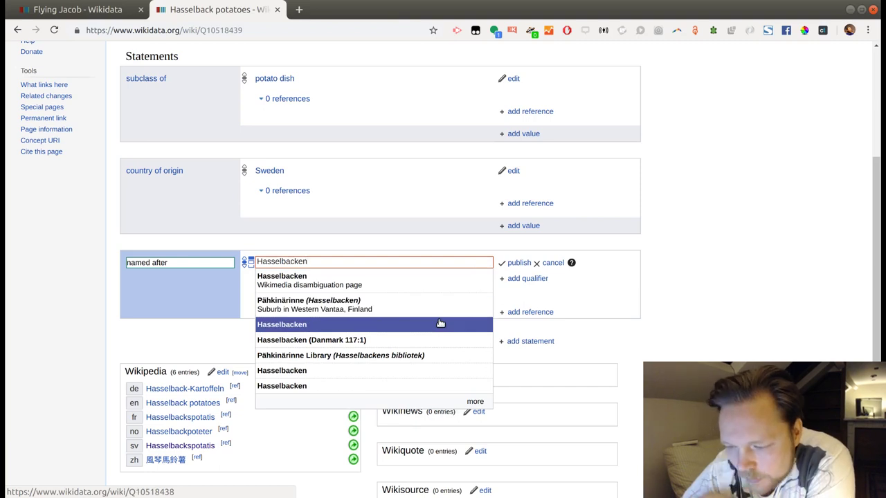
Step: Open the undescribed Hasselbacken candidate Q10518438 separately and examine its statements, image and location
middle_click(295, 326)
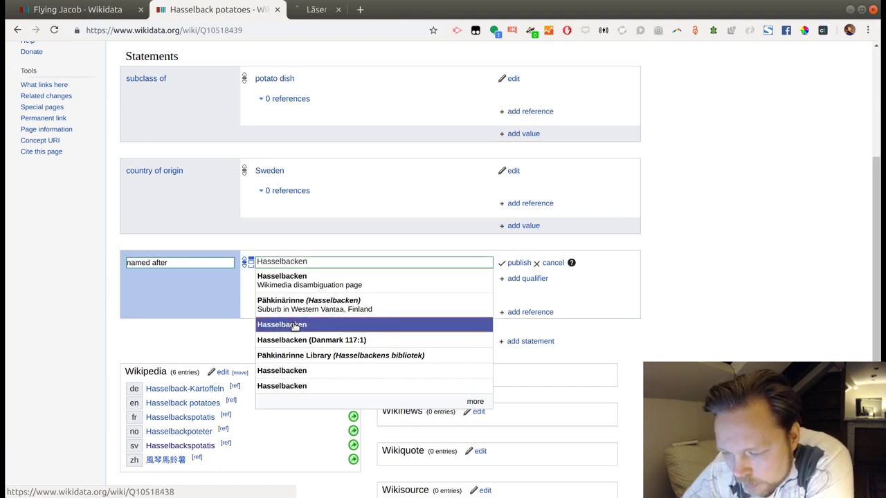
left_click(339, 13)
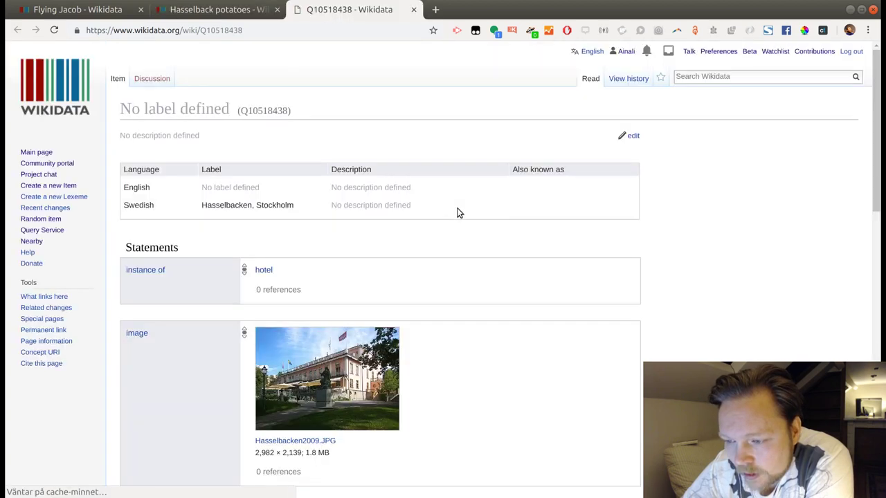
scroll(457, 211, "down", 1)
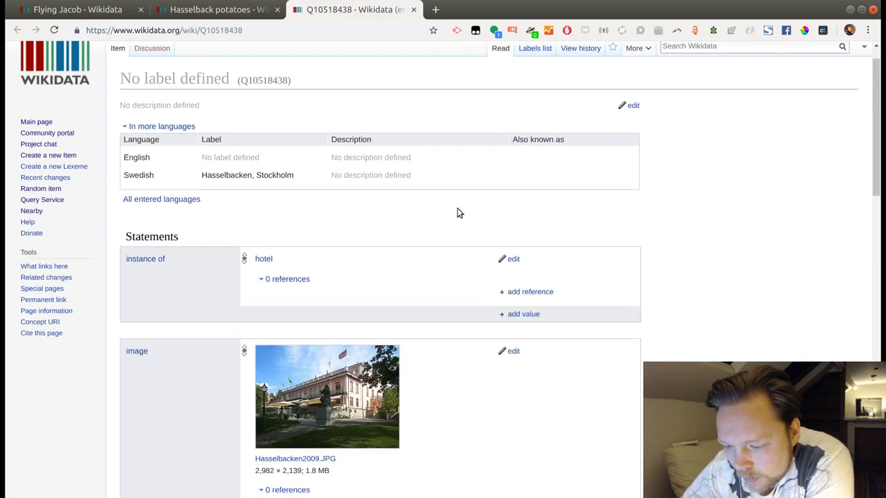
scroll(460, 211, "down", 3)
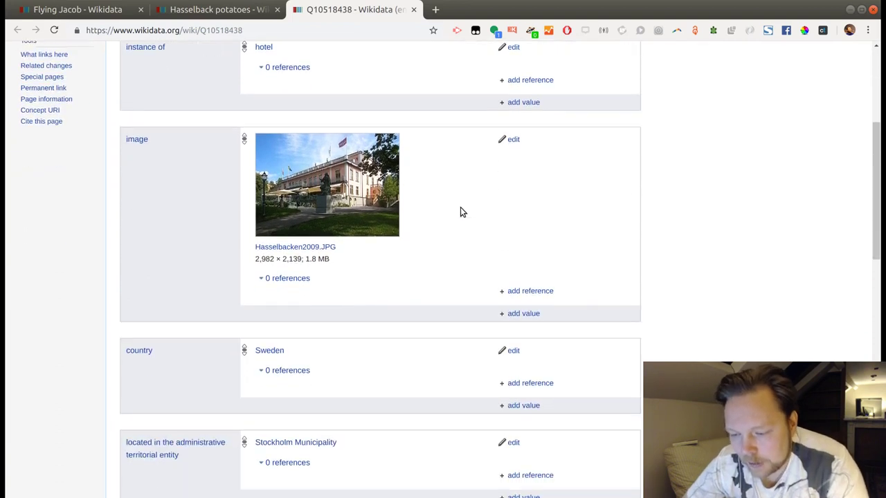
scroll(462, 212, "down", 6)
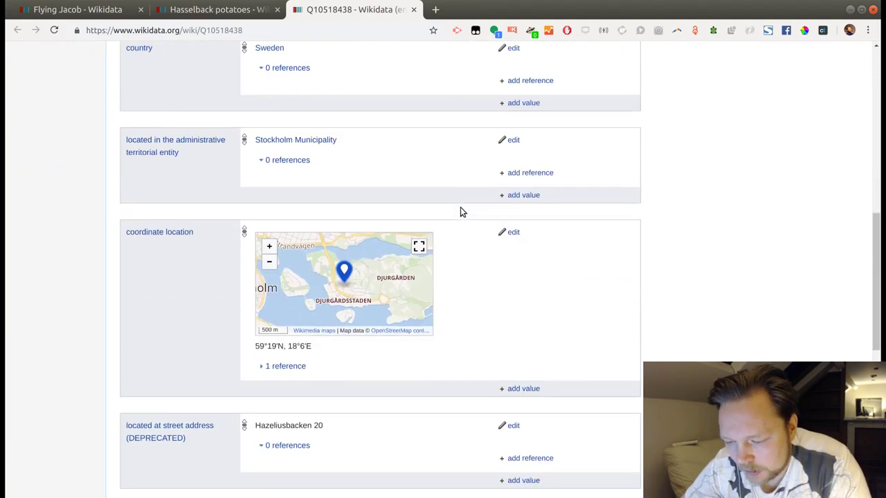
scroll(447, 295, "up", 10)
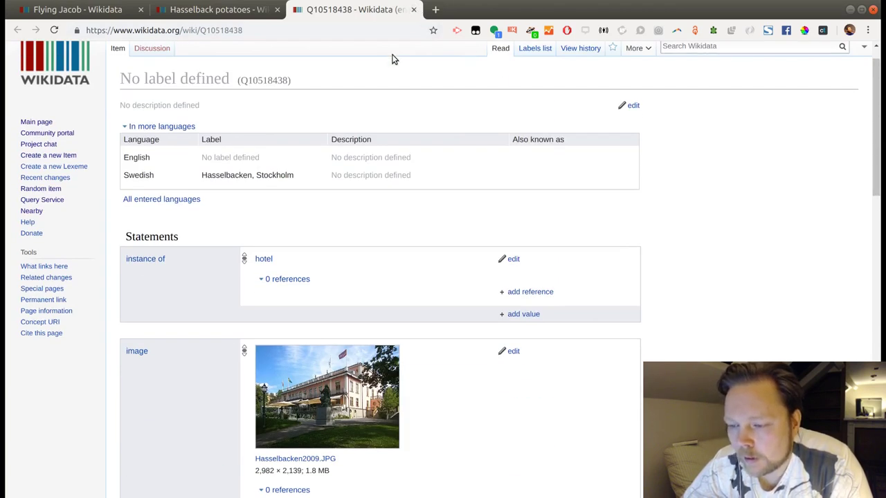
double_click(231, 32)
Step: Return to the Hasselback potatoes item, choose Hasselbacken (Q10518438) as the "named after" value and publish it
left_click(227, 9)
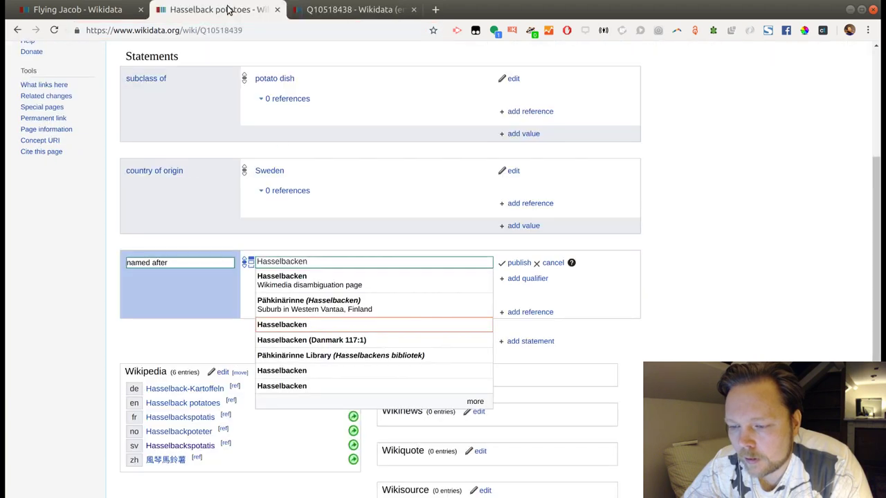
left_click(337, 323)
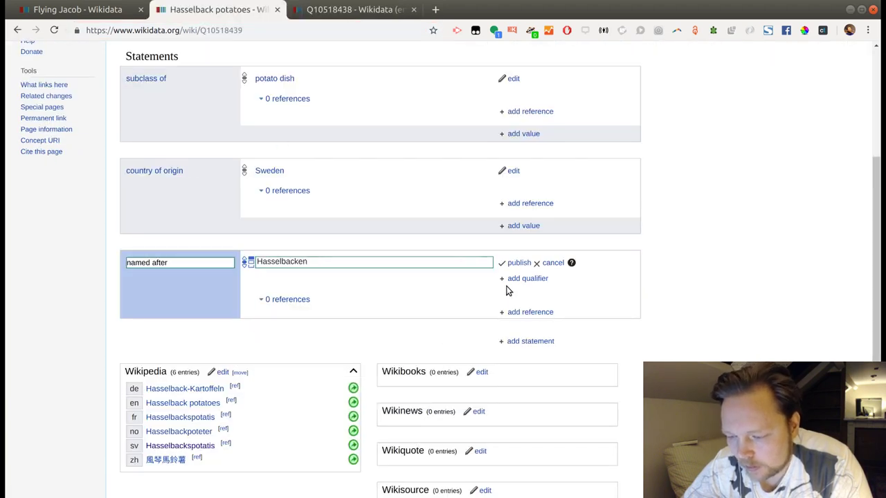
left_click(513, 263)
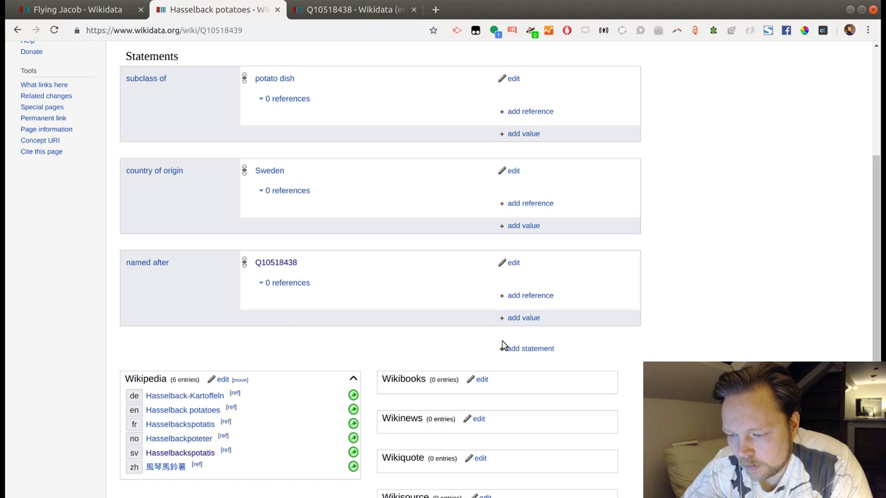
Step: On the Hasselbacken item Q10518438, set both the English and Swedish labels to "Hasselbacken"
left_click(374, 11)
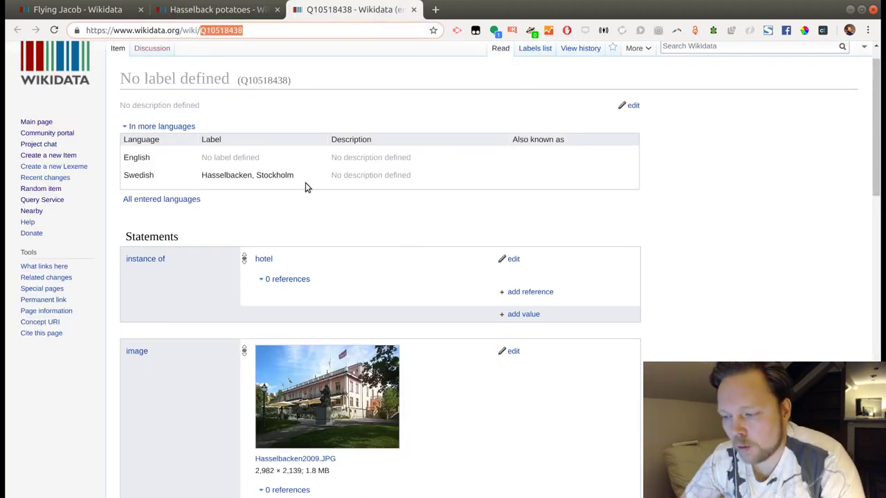
left_click(633, 113)
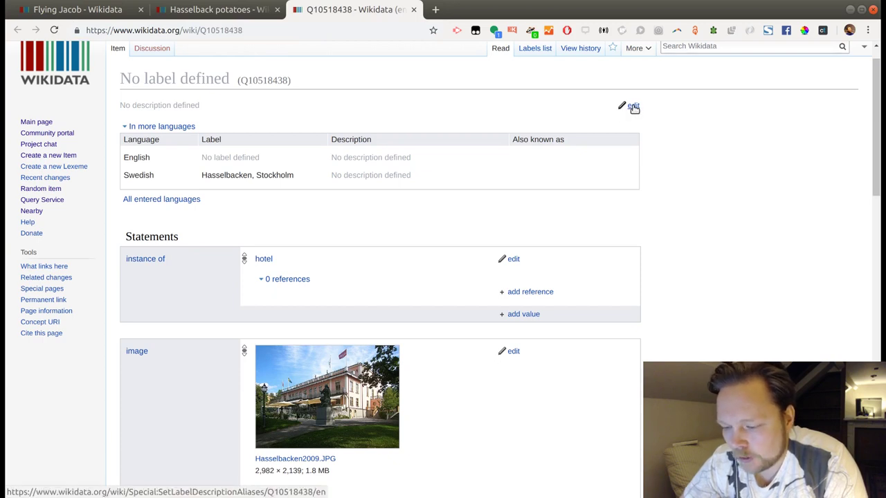
left_click(633, 107)
double_click(226, 175)
key("ctrl+c")
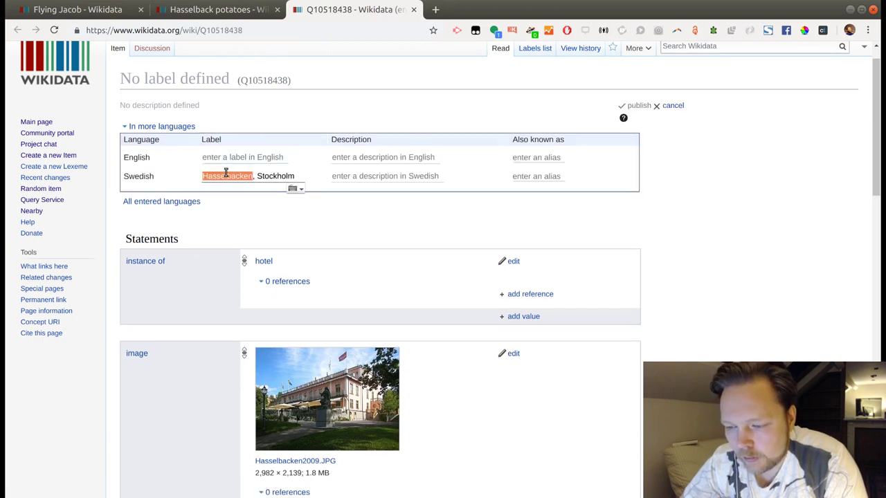
left_click(236, 156)
key("ctrl+v")
double_click(226, 176)
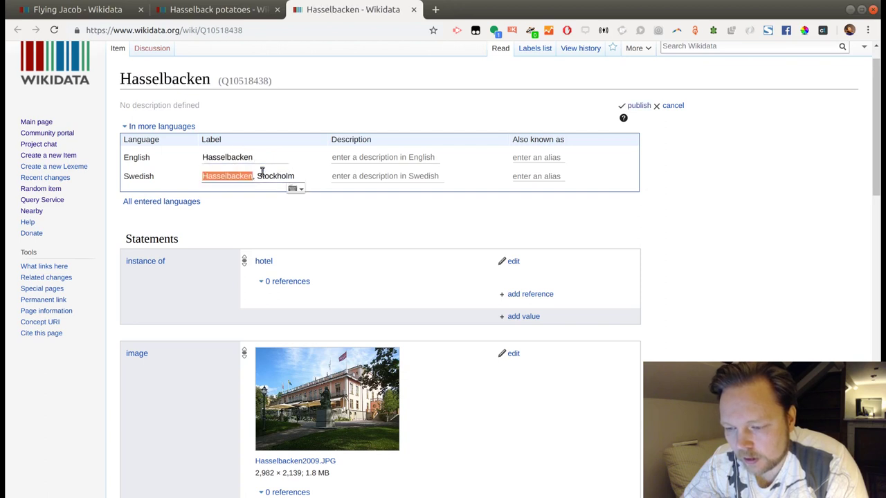
double_click(284, 176)
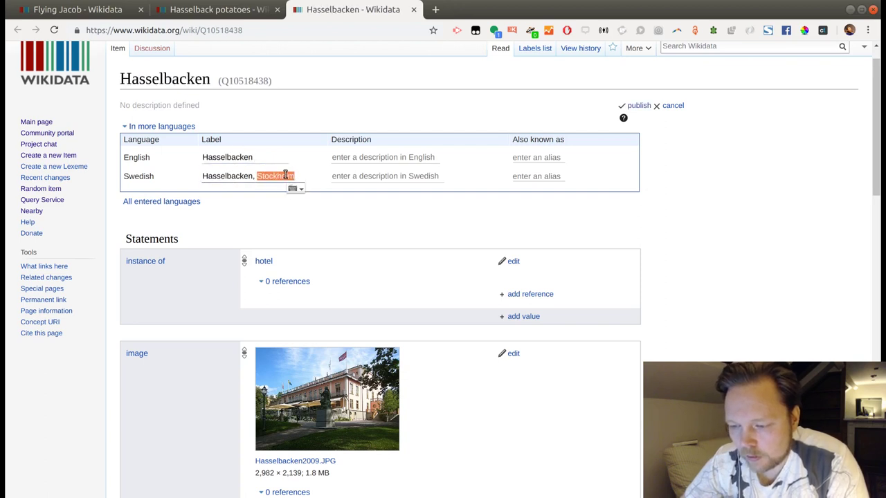
key("BackSpace")
Step: Enter the Swedish description "hotell i Stockholm" and the English description "hotel in Stockholm", and publish the item's terms
left_click(345, 178)
type("ho")
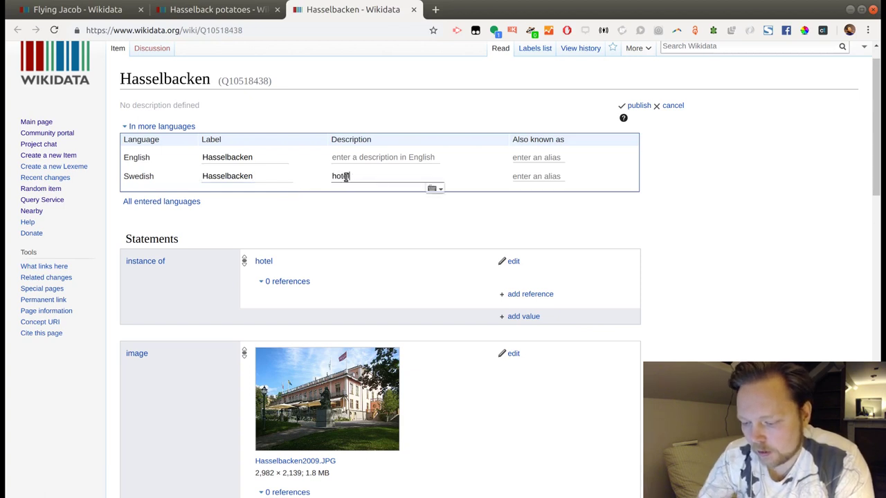
type("tell i Stockholm")
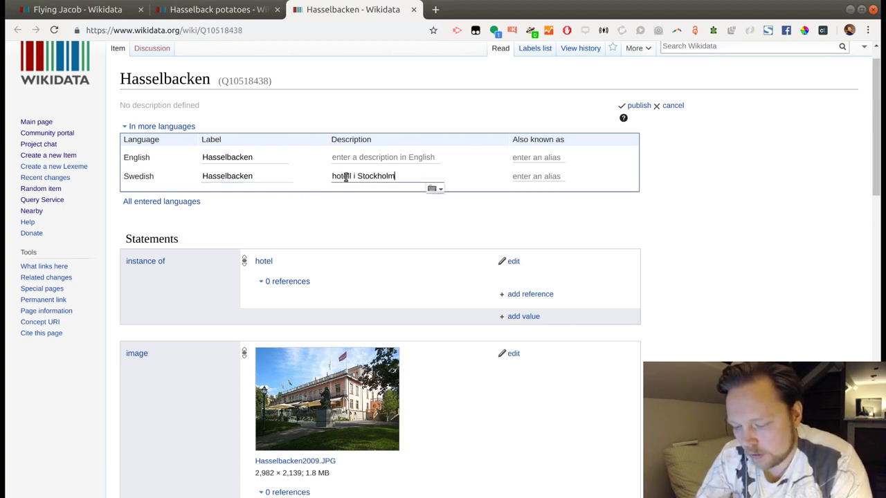
left_click(358, 158)
type("hot")
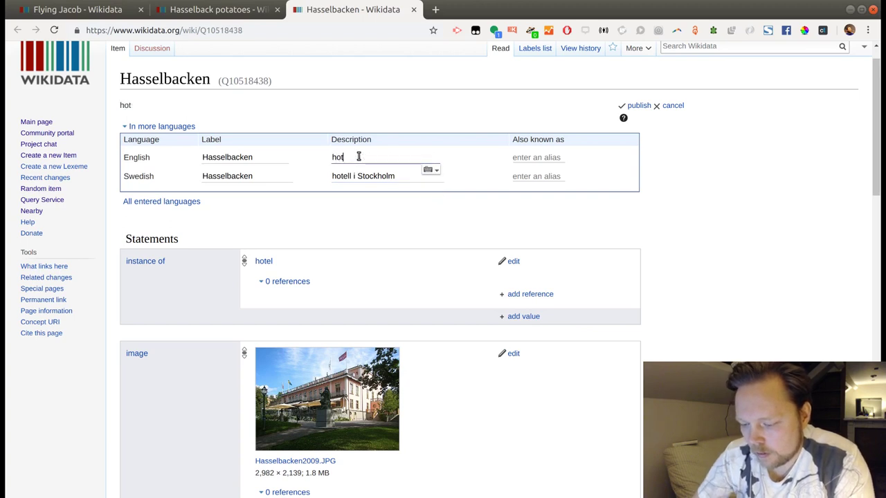
type("el in Stockholm")
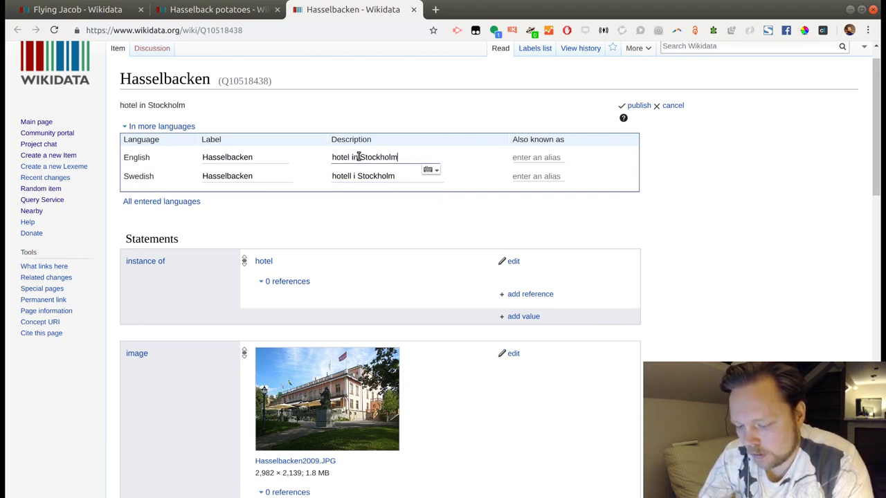
left_click(637, 105)
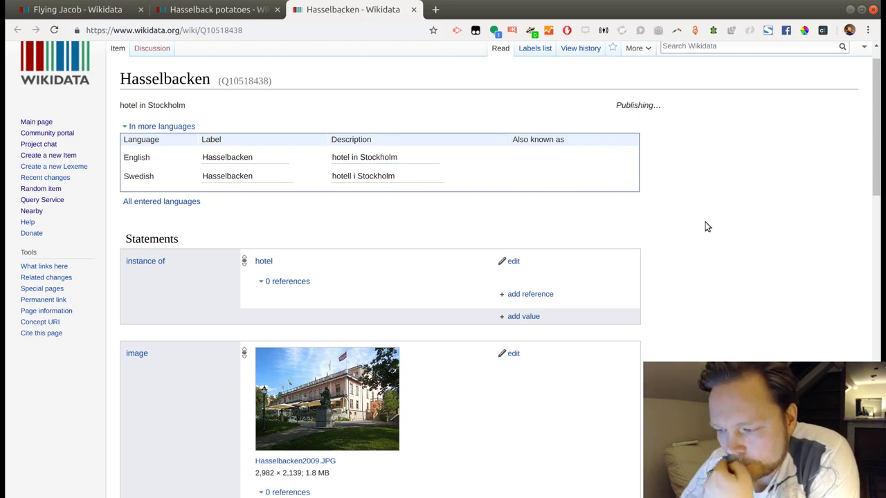
Step: Look through the Hasselbacken item's remaining statements and close its page
scroll(706, 227, "down", 13)
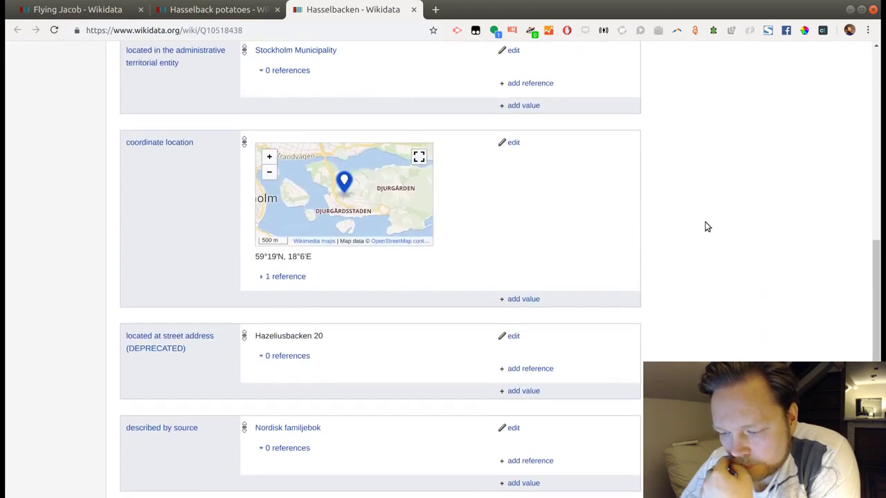
scroll(699, 218, "up", 4)
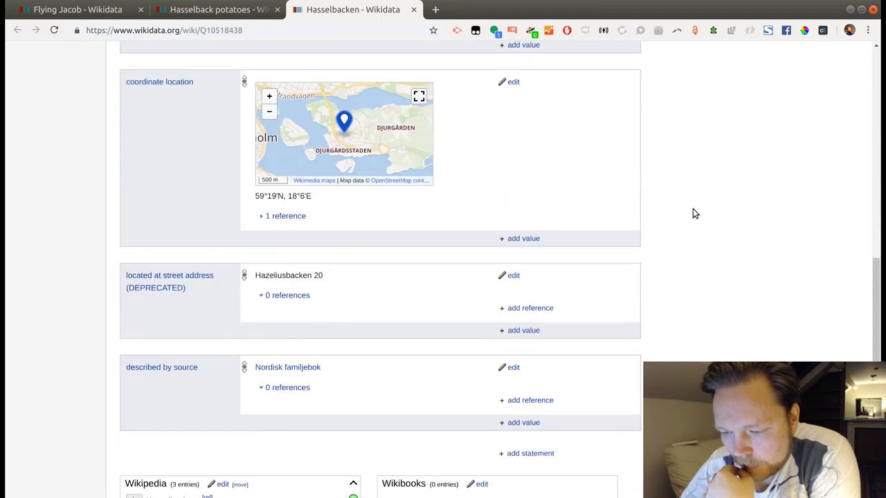
left_click(413, 10)
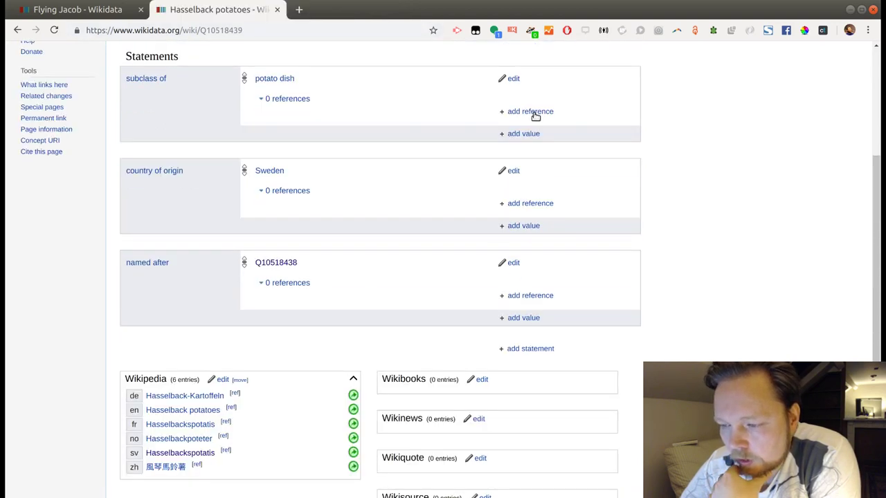
Step: Add a "material used" statement with the staple food potato to Hasselback potatoes and publish it
left_click(512, 349)
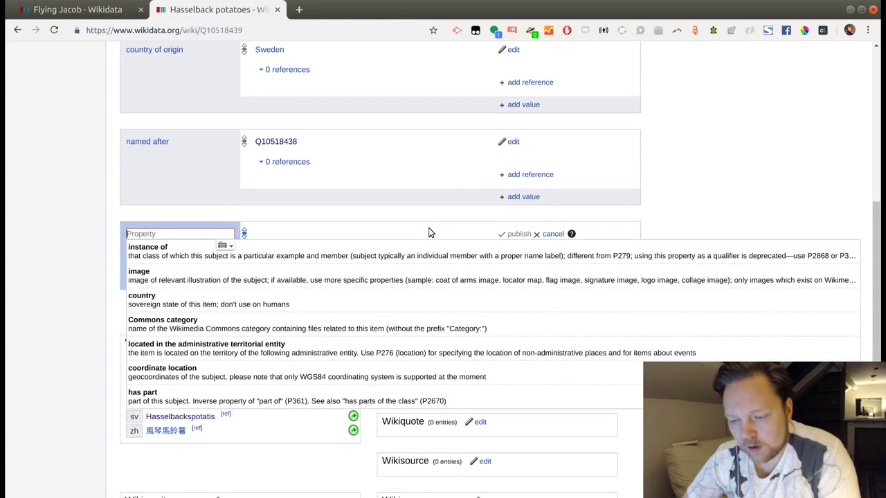
type("mater")
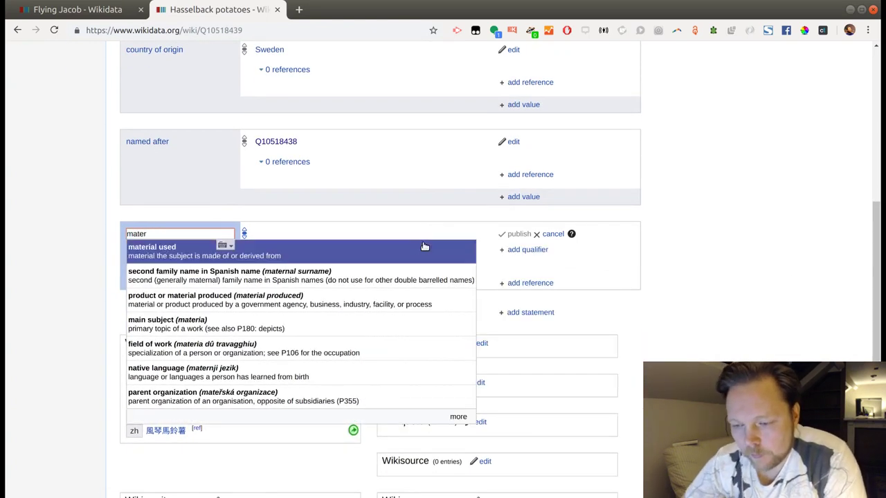
left_click(425, 247)
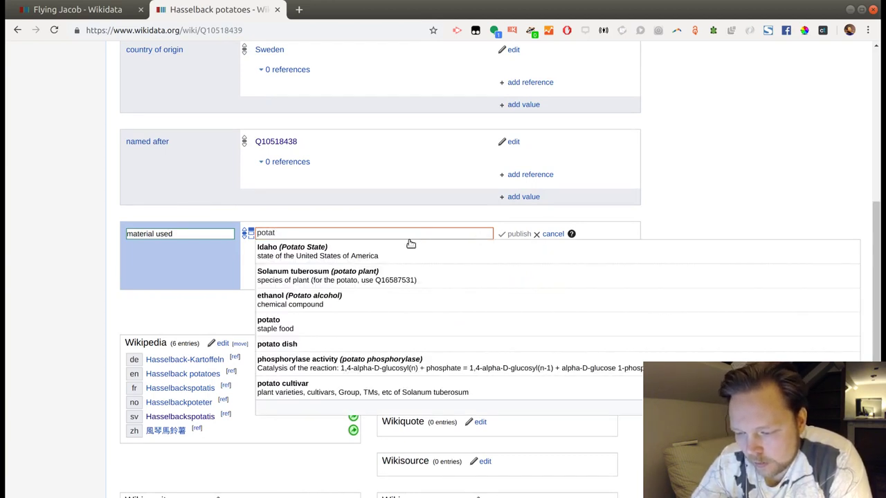
left_click(327, 325)
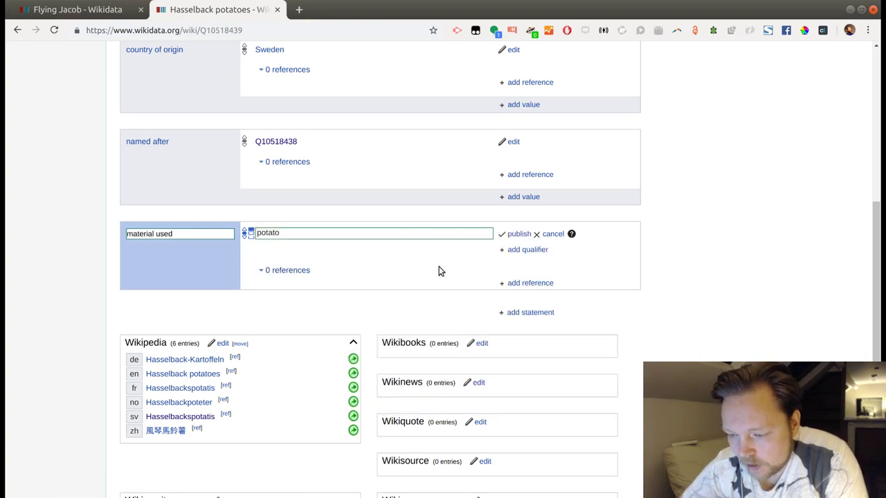
scroll(438, 270, "up", 2)
scroll(439, 272, "down", 2)
left_click(510, 234)
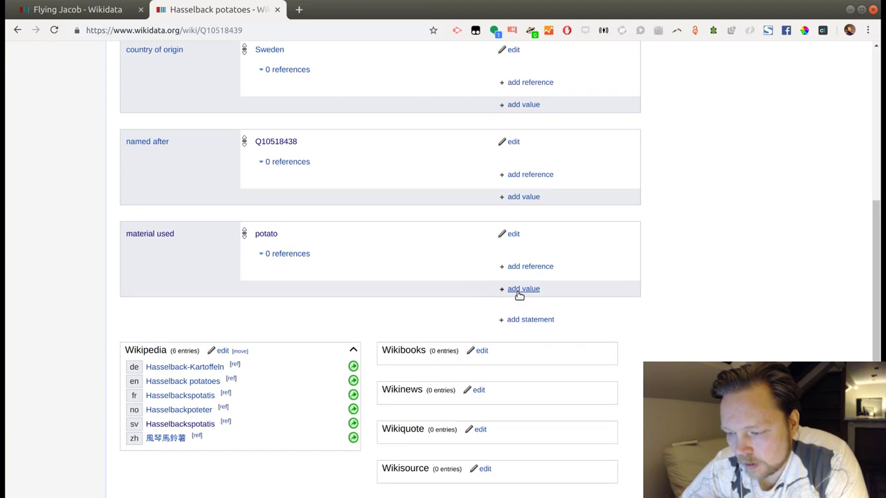
Step: Add the dairy product butter as another "material used" value on Hasselback potatoes and publish it
left_click(519, 289)
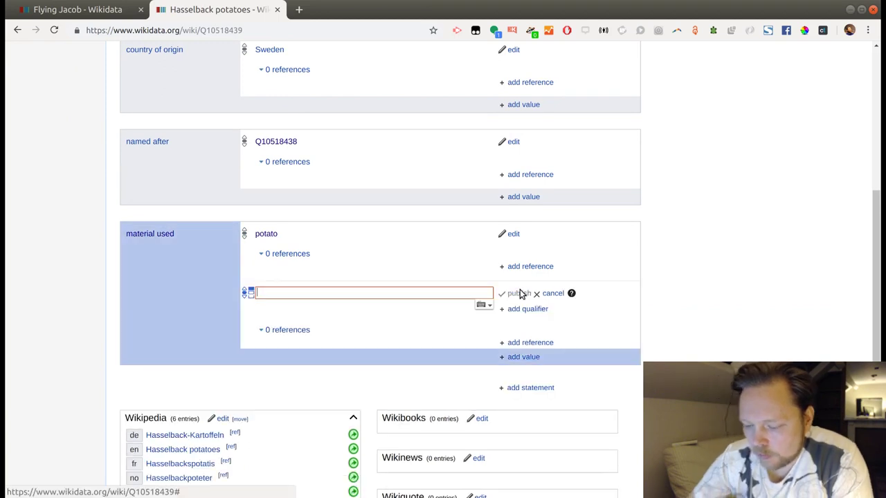
type("butter")
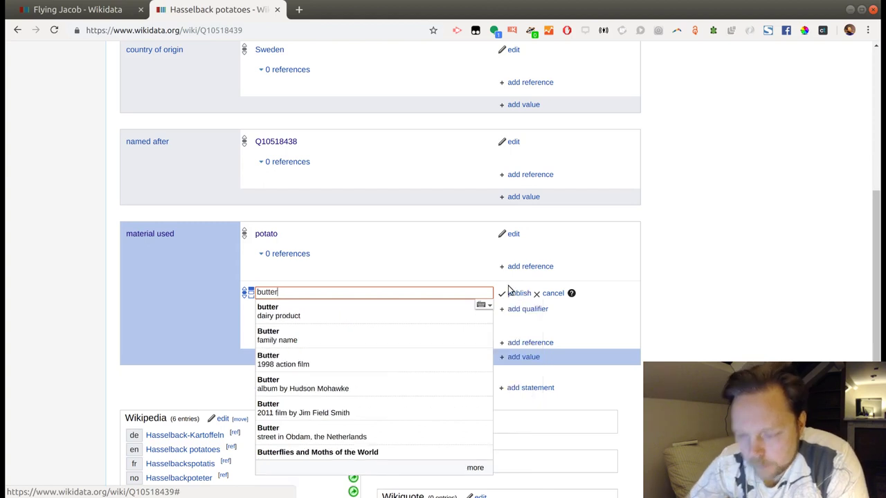
left_click(346, 312)
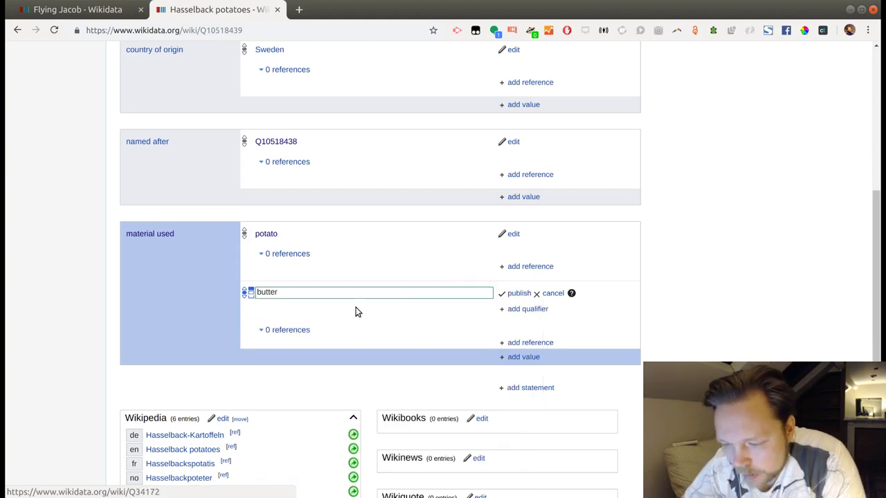
left_click(513, 295)
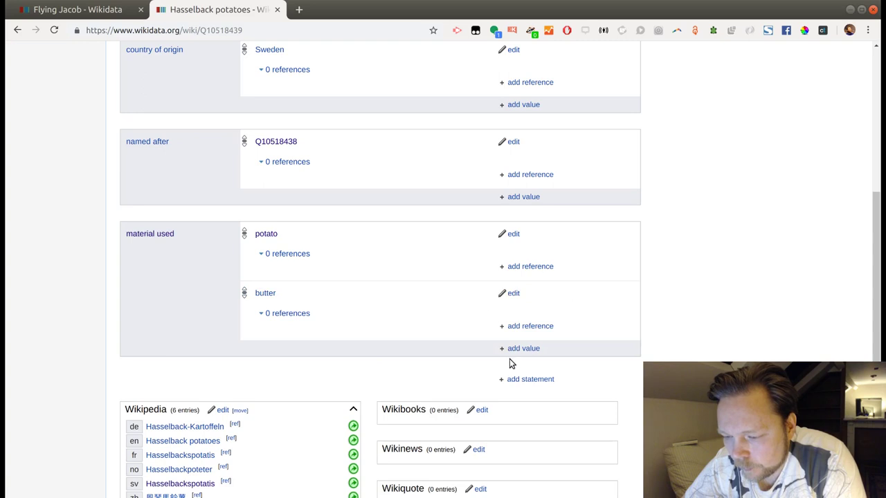
Step: Add bread crumbs as a further "material used" value on Hasselback potatoes and publish it
left_click(522, 349)
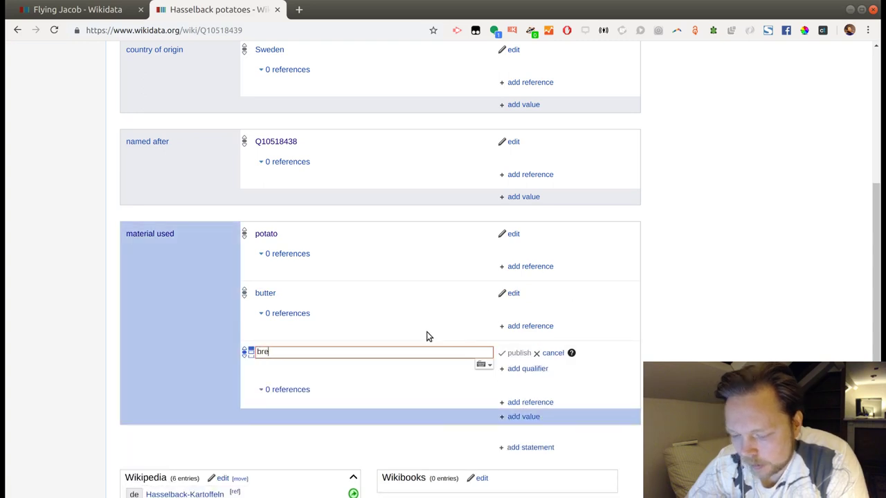
type("bread c")
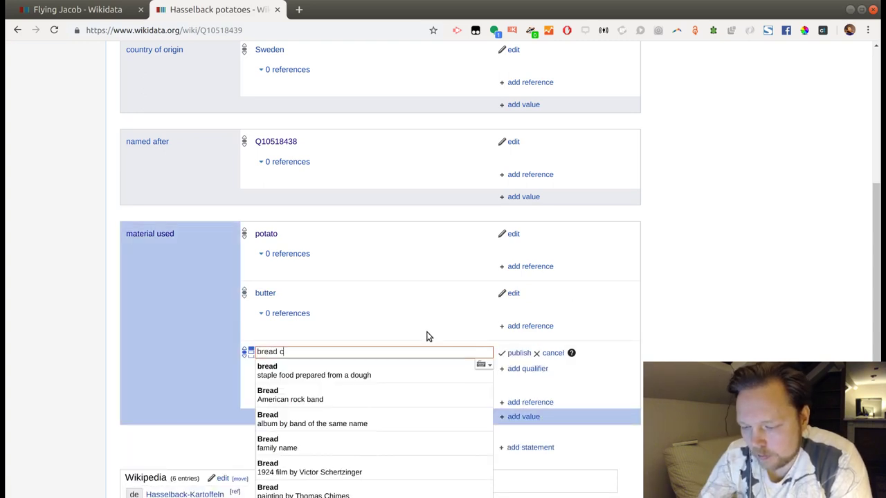
type("rumbs")
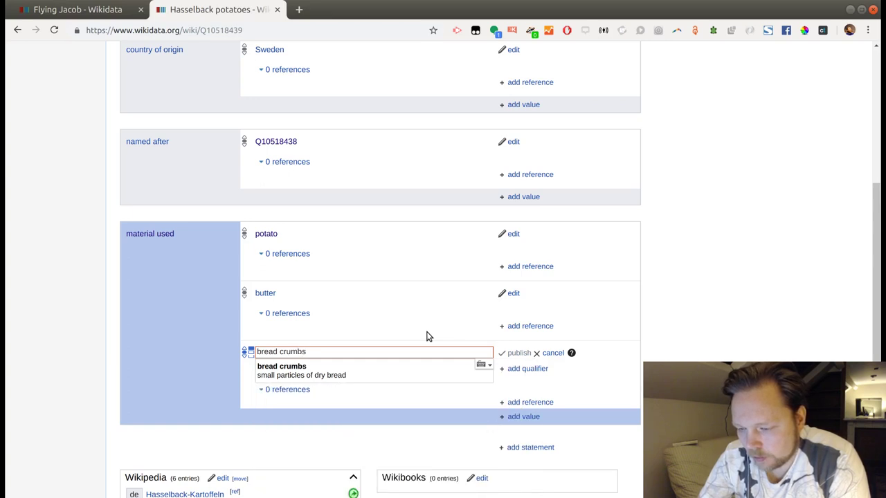
left_click(374, 367)
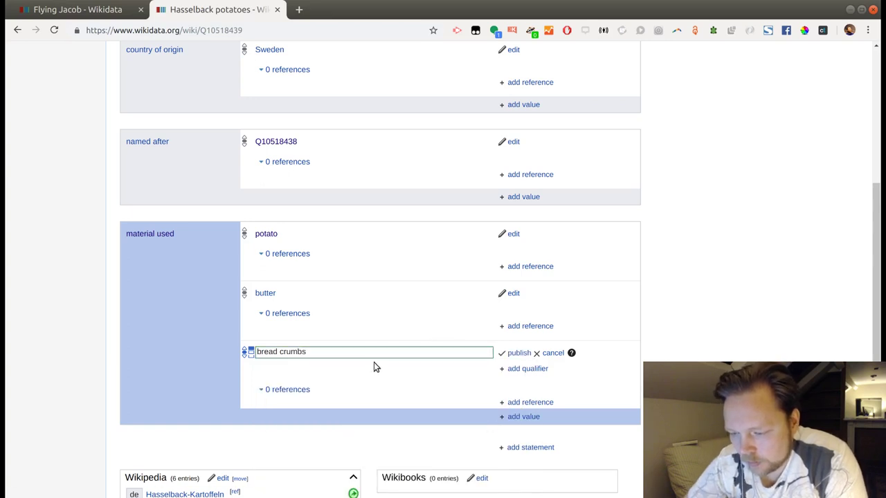
left_click(517, 353)
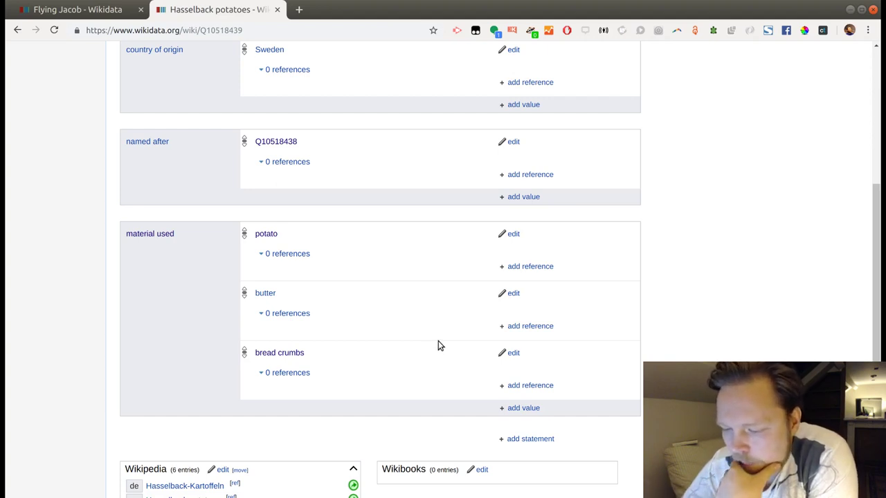
Step: Review the statements on Hasselback potatoes and open the linked bread crumbs item in a separate tab
scroll(435, 341, "down", 2)
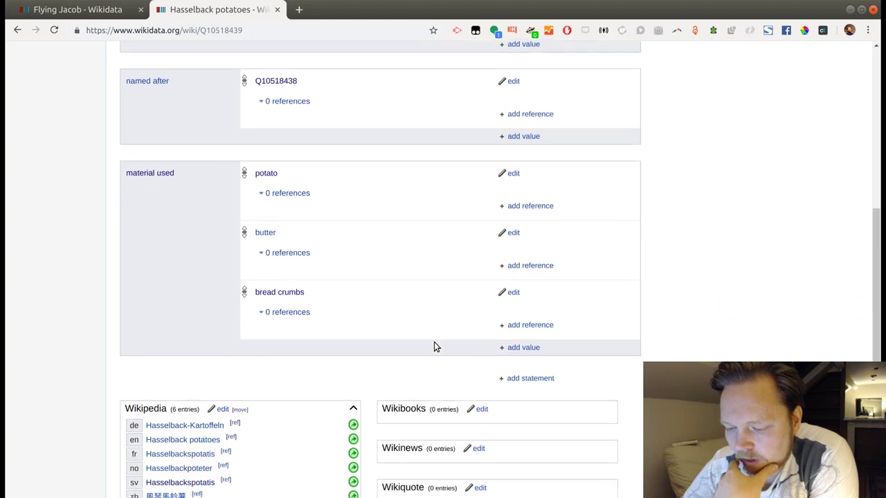
scroll(372, 251, "up", 2)
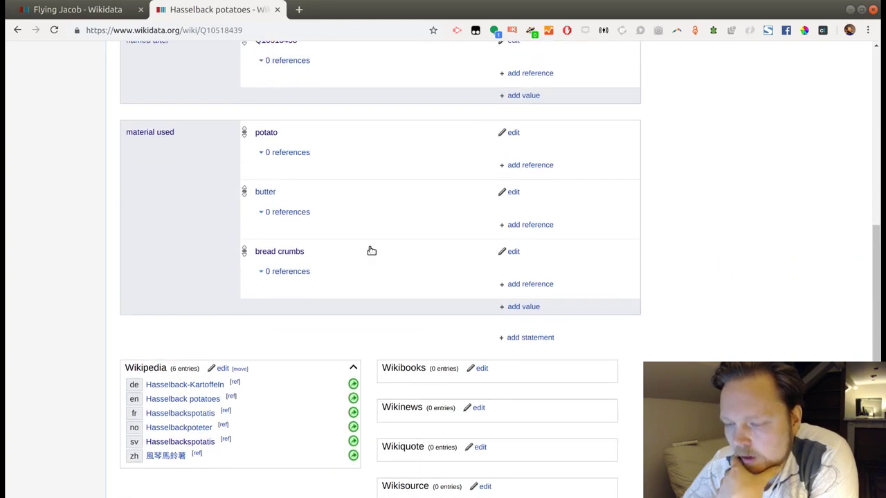
scroll(371, 251, "up", 2)
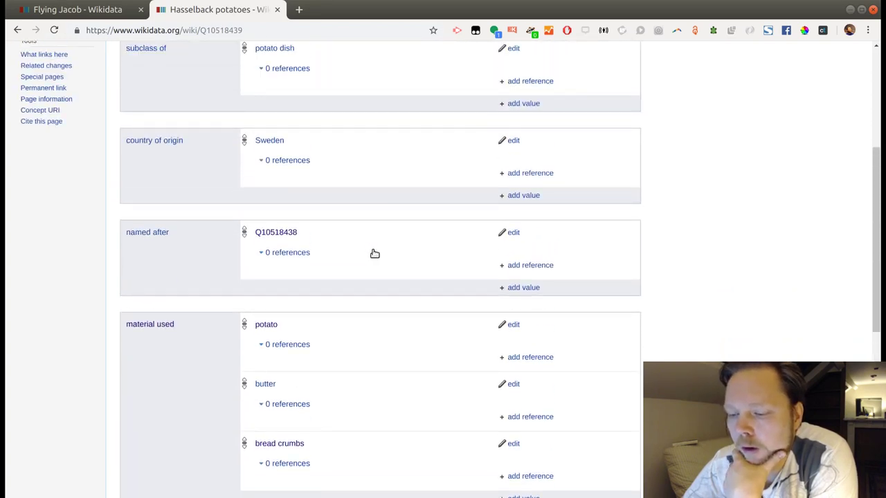
scroll(374, 253, "up", 2)
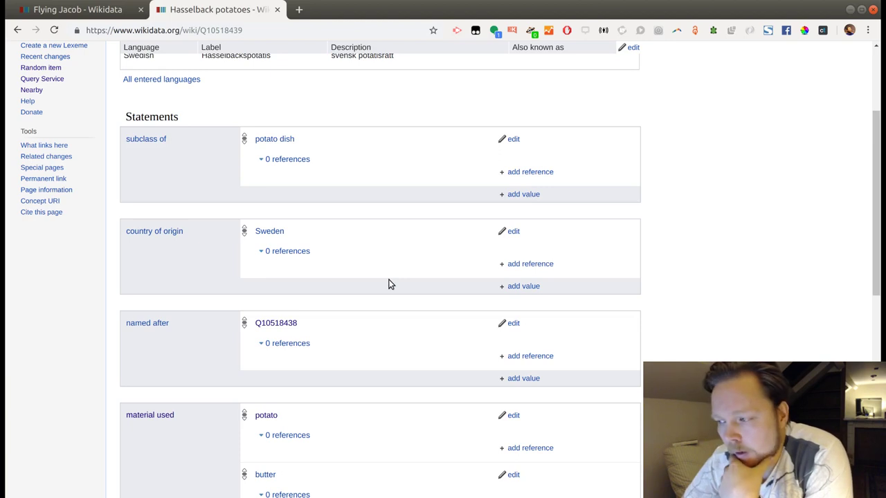
scroll(387, 283, "down", 4)
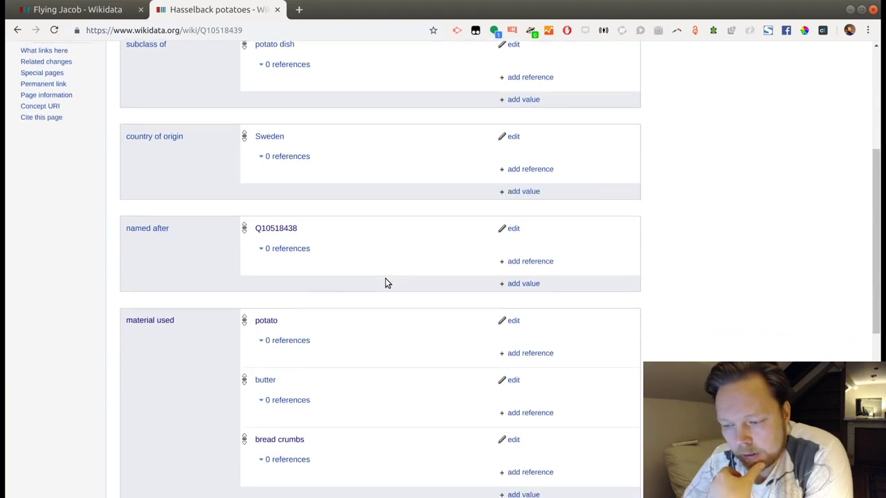
middle_click(295, 353)
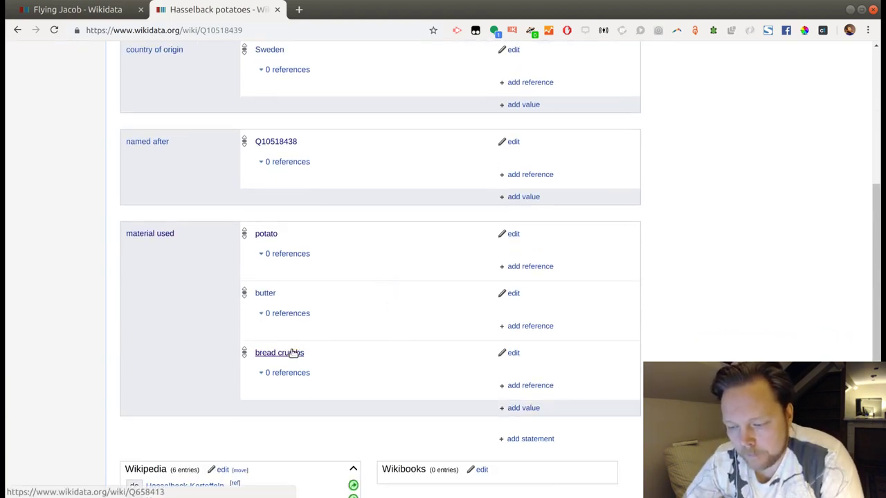
key("ctrl+Tab")
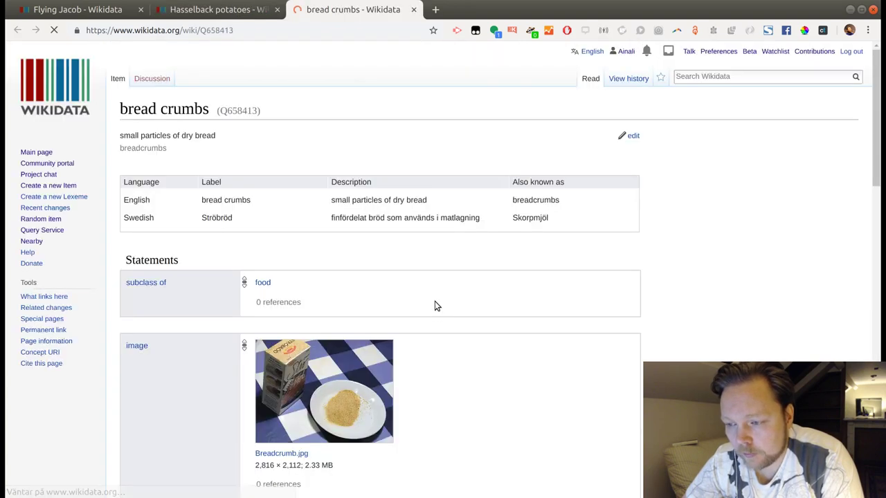
Step: Add a "material used" statement with the staple food bread to the bread crumbs item and publish it
scroll(435, 302, "down", 3)
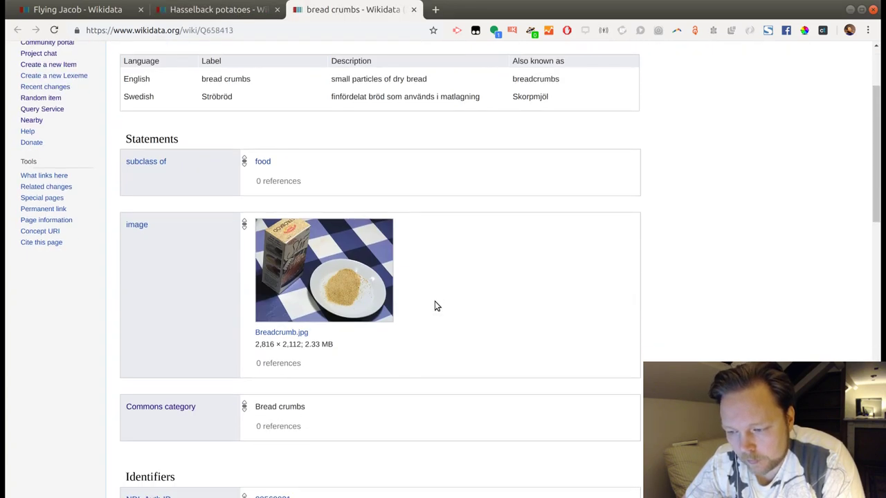
scroll(434, 305, "down", 4)
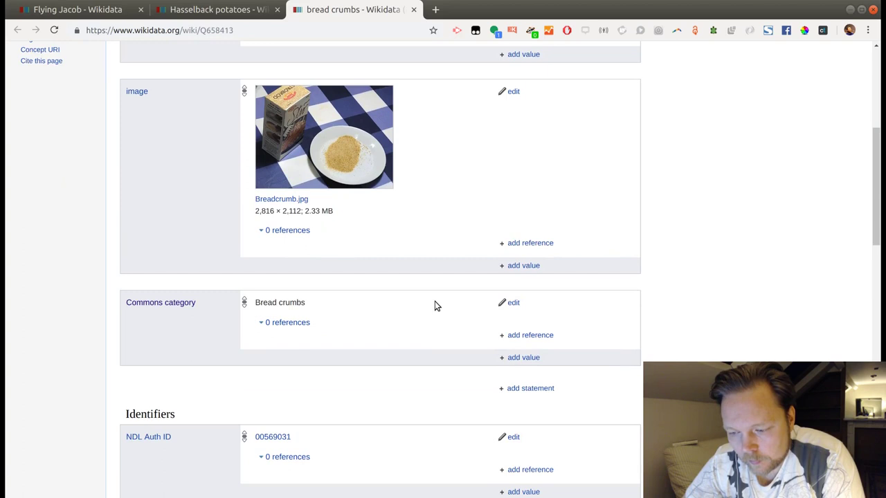
scroll(434, 304, "up", 3)
scroll(435, 305, "down", 2)
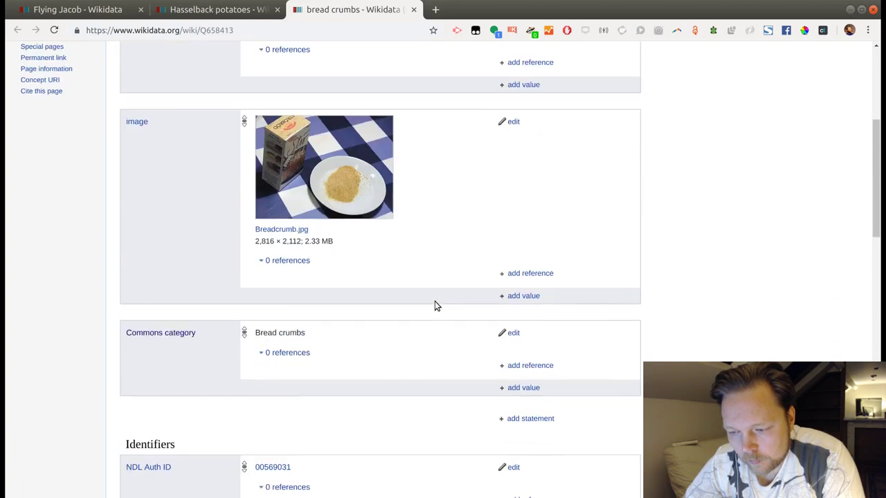
left_click(518, 418)
scroll(426, 307, "down", 2)
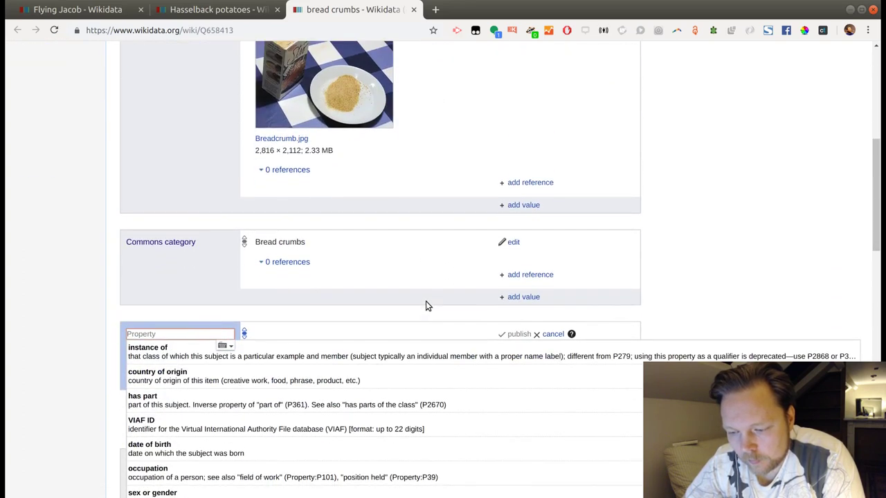
type("ma")
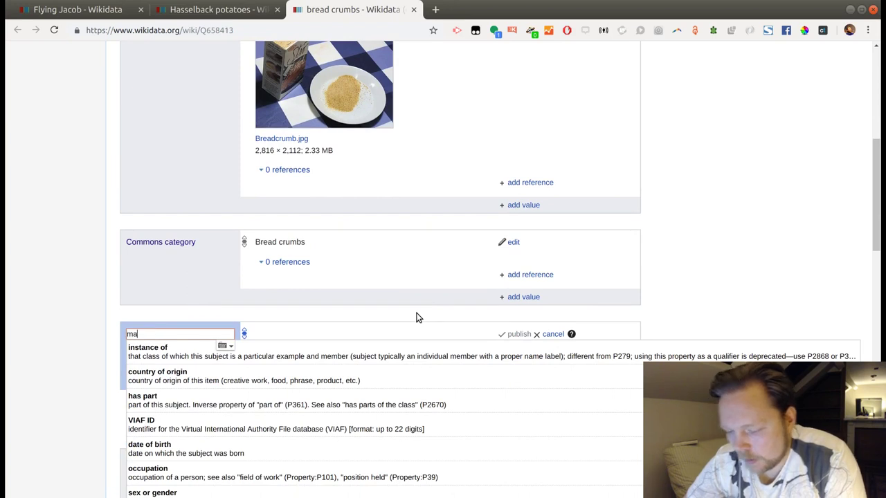
type("teria")
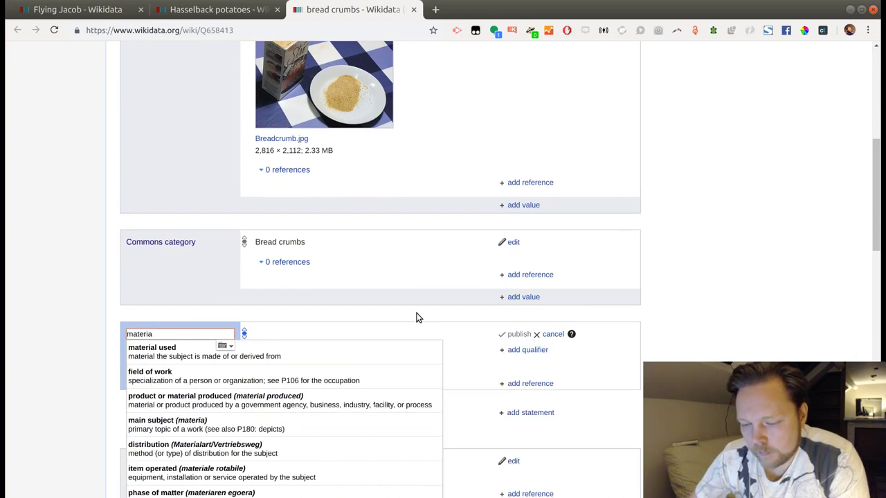
left_click(392, 346)
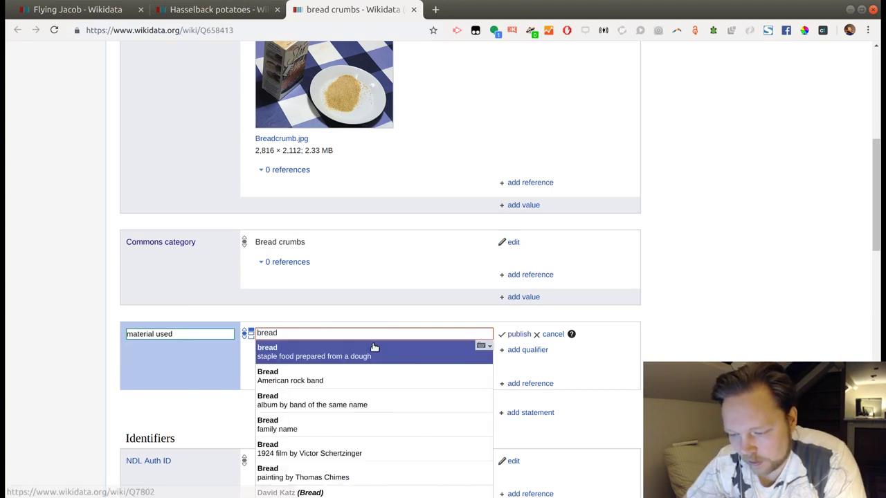
left_click(367, 352)
left_click(518, 335)
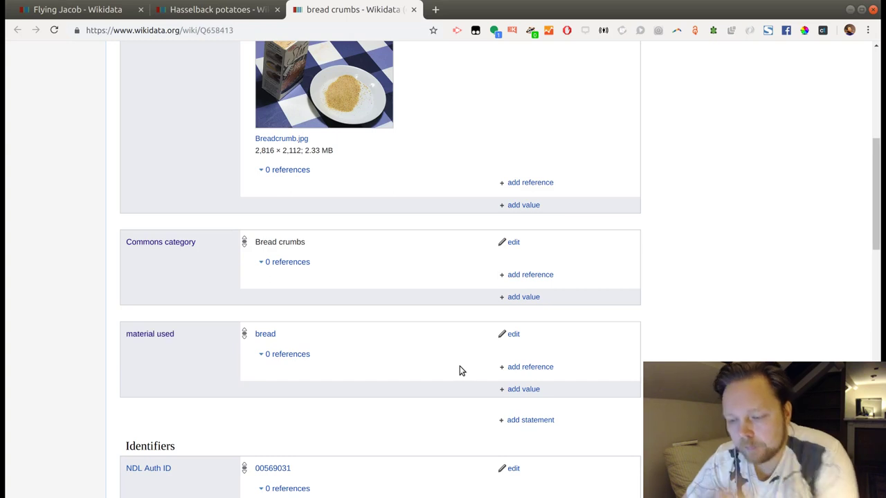
Step: Check the bread crumbs item's statements once more and close its page
scroll(460, 365, "up", 5)
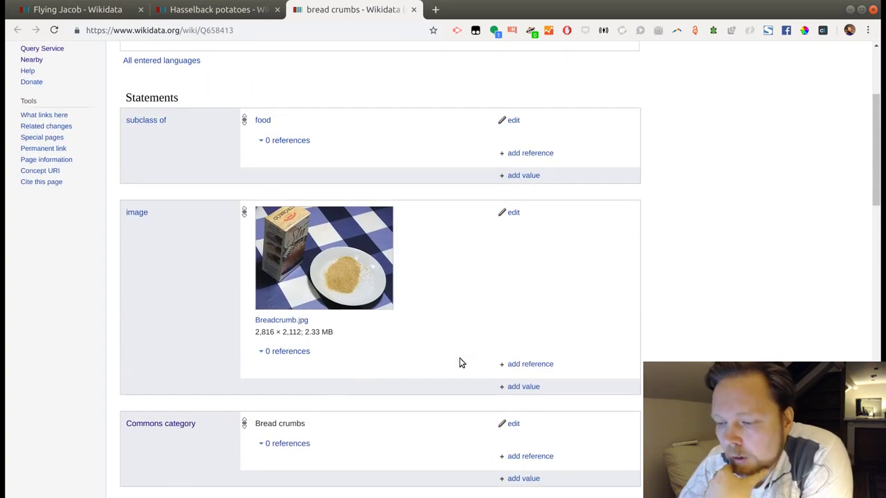
scroll(461, 363, "down", 3)
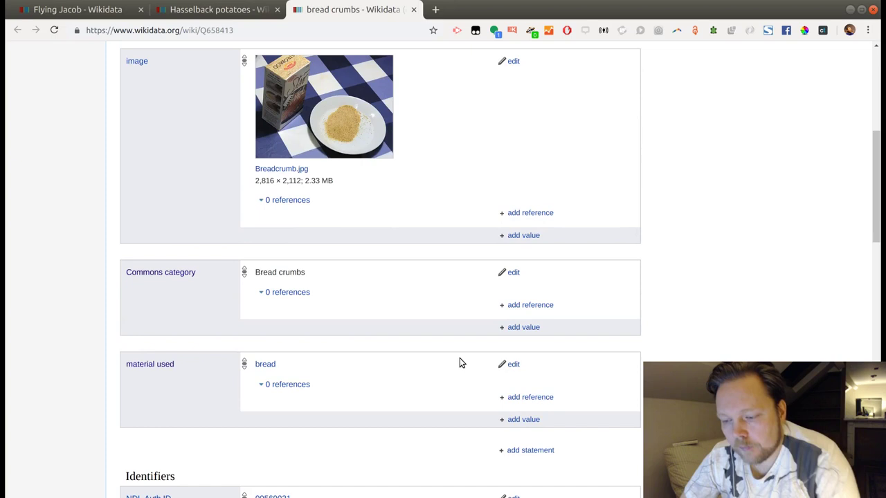
scroll(459, 360, "up", 5)
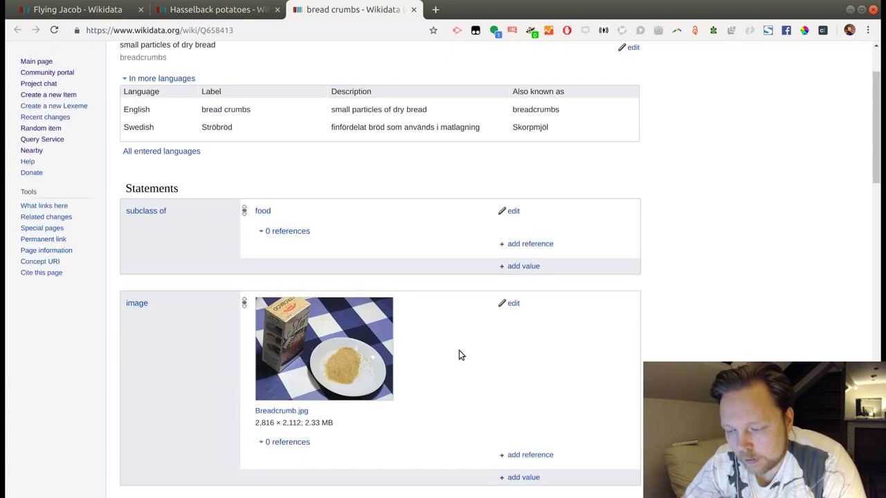
left_click(414, 9)
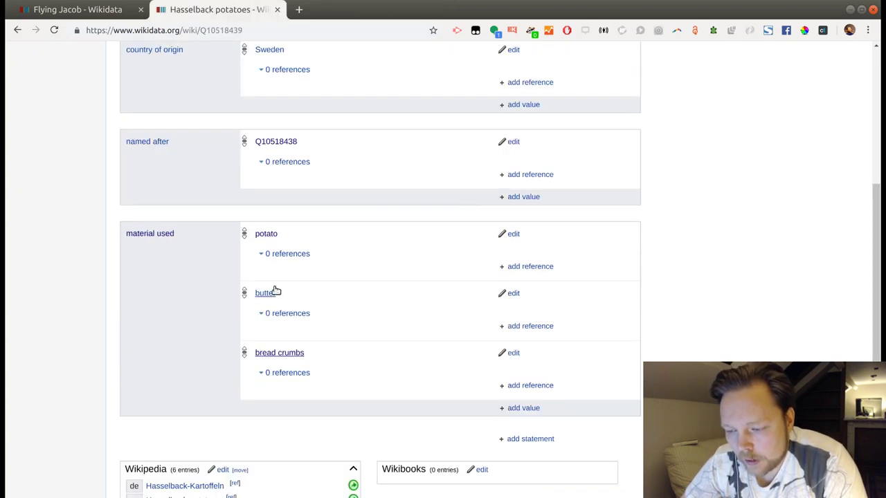
Step: Go to the account's contributions list and open the hackad gurka item Q60429771 in a separate tab
scroll(398, 310, "up", 3)
scroll(388, 124, "up", 3)
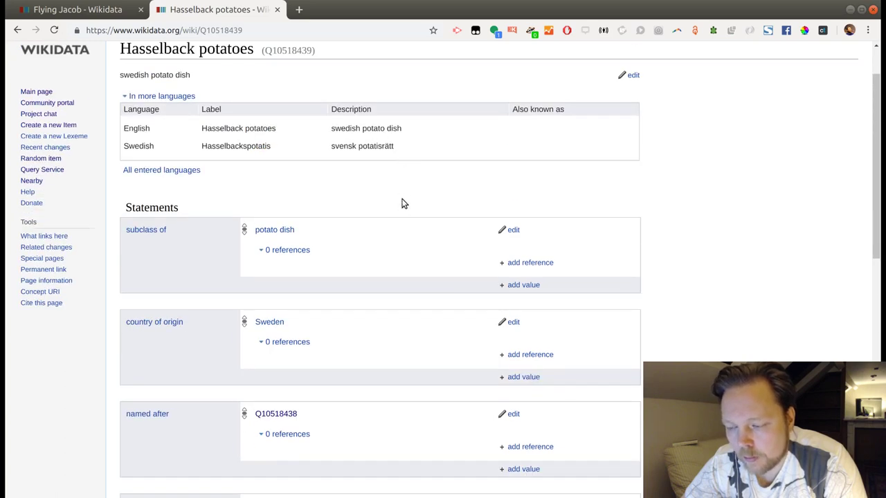
scroll(401, 203, "up", 2)
left_click(814, 52)
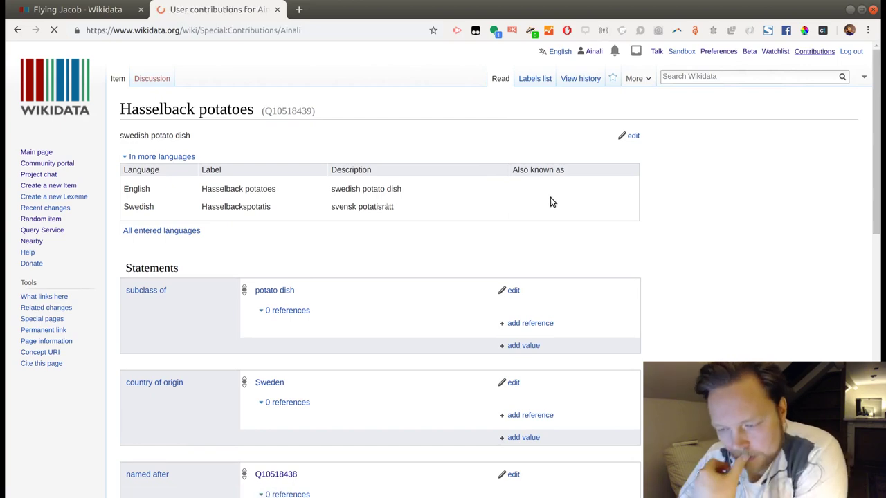
scroll(550, 198, "down", 3)
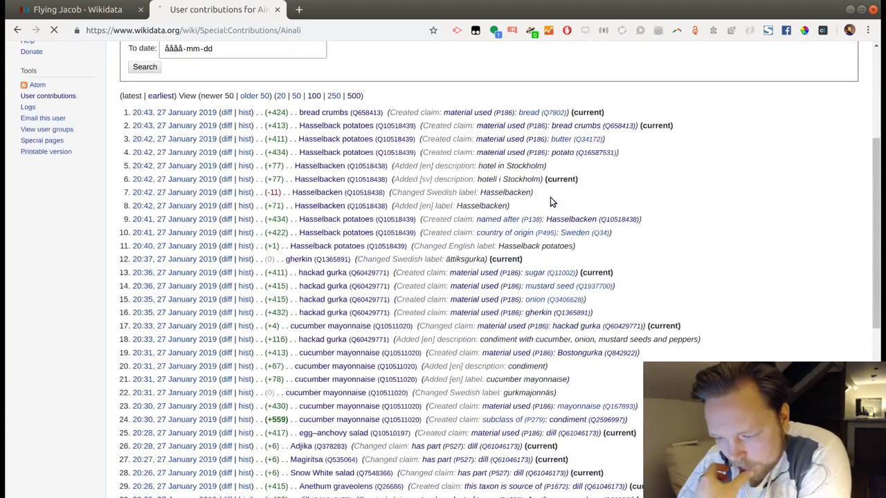
middle_click(325, 261)
left_click(346, 11)
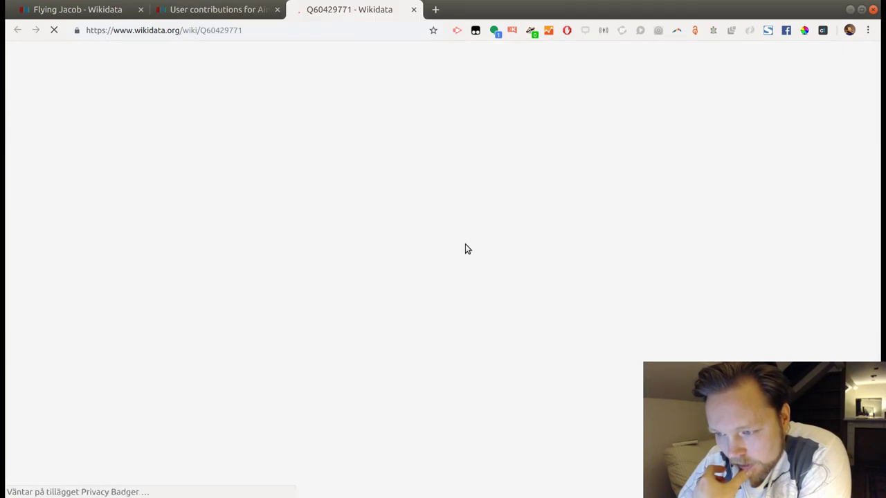
Step: Open the mustard seed item from hackad gurka's "material used" values and examine its labels and statements
scroll(465, 245, "down", 1)
scroll(465, 247, "down", 7)
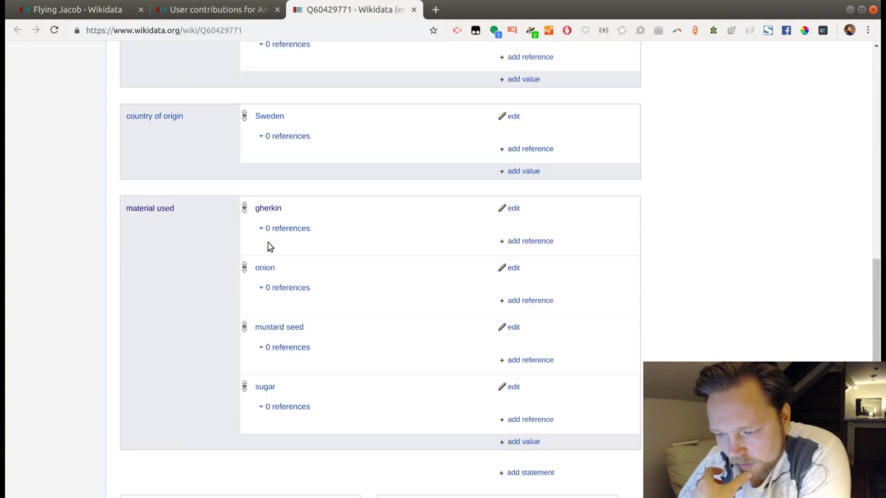
left_click(290, 328)
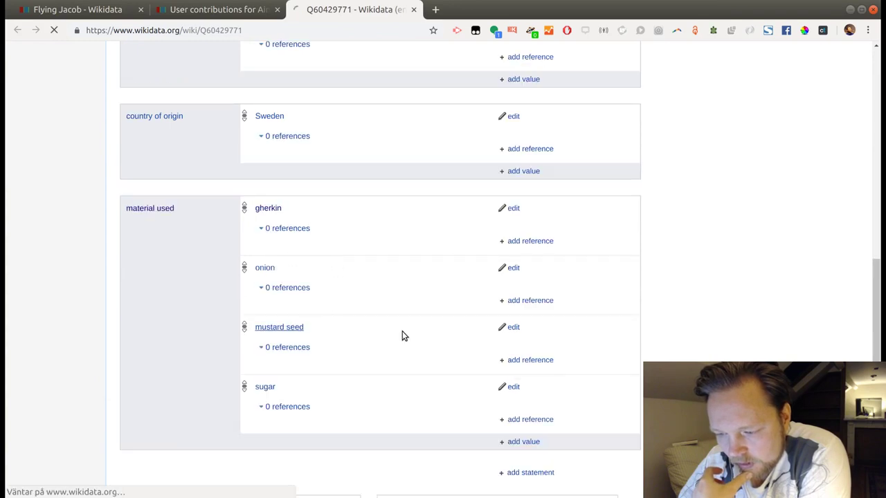
scroll(421, 306, "down", 4)
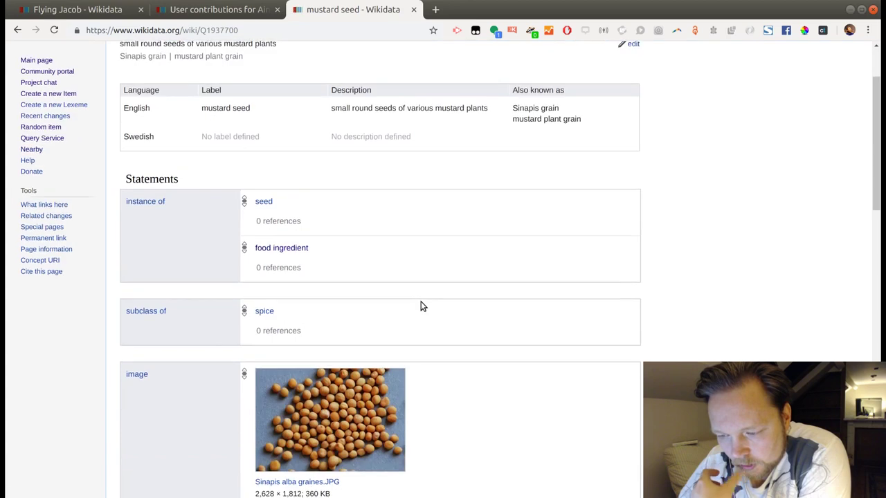
Step: Look through the mustard seed item's remaining statements, identifiers and linked Wikipedia articles
scroll(422, 305, "down", 3)
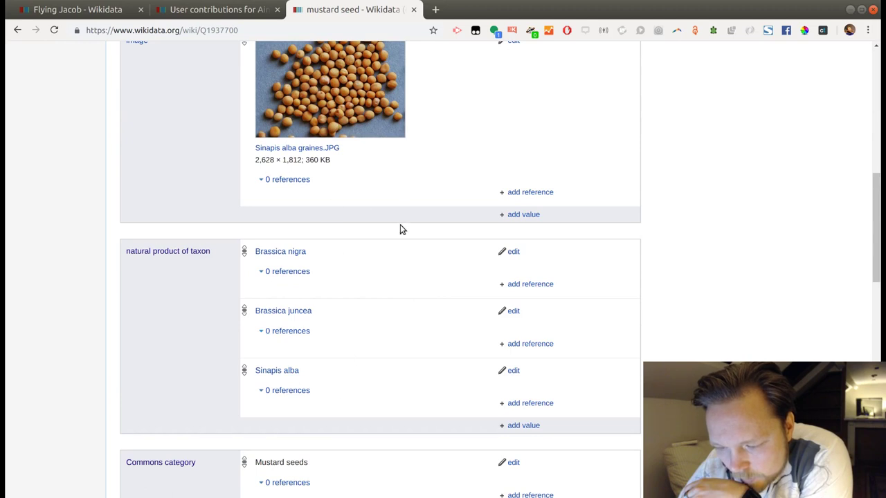
scroll(400, 229, "up", 6)
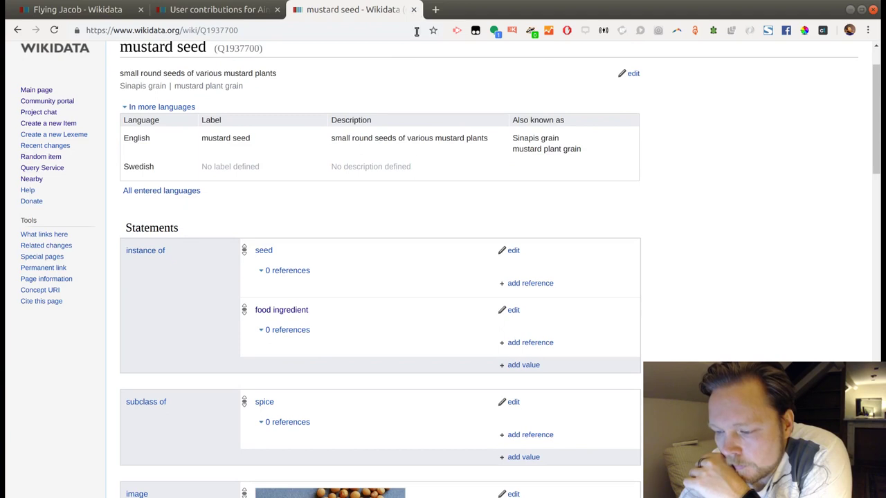
scroll(402, 211, "up", 2)
scroll(402, 211, "down", 8)
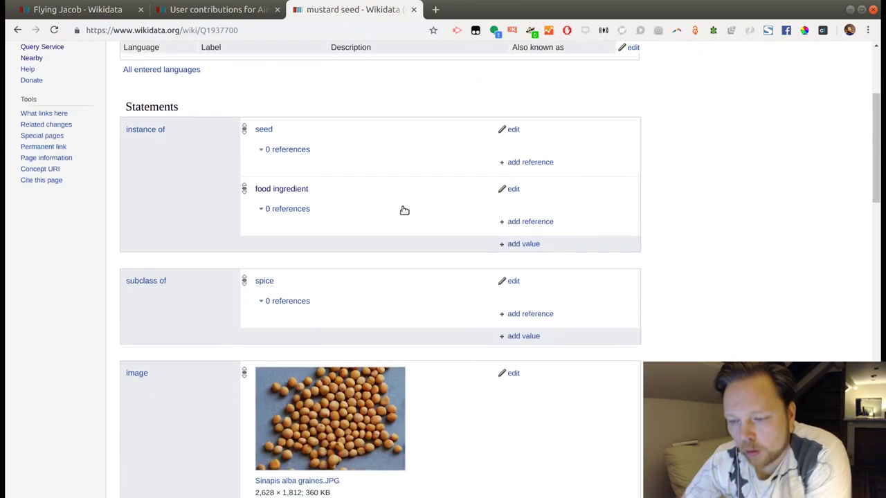
scroll(402, 206, "down", 11)
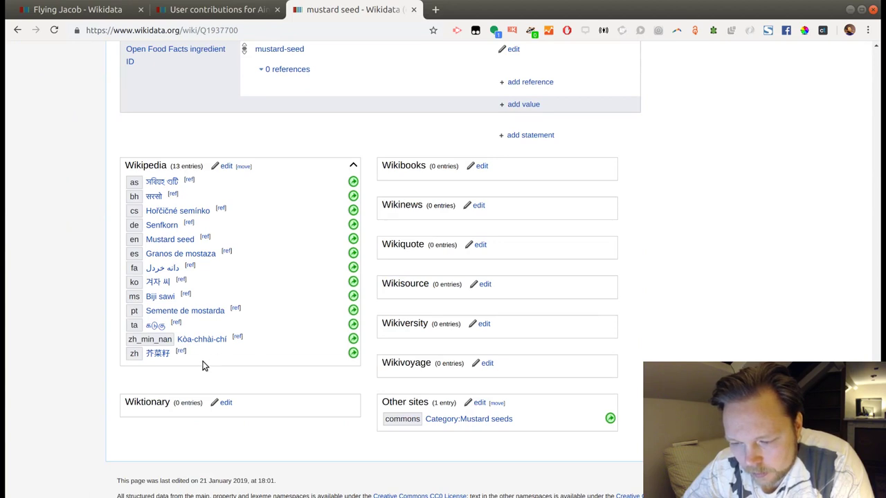
scroll(379, 270, "up", 5)
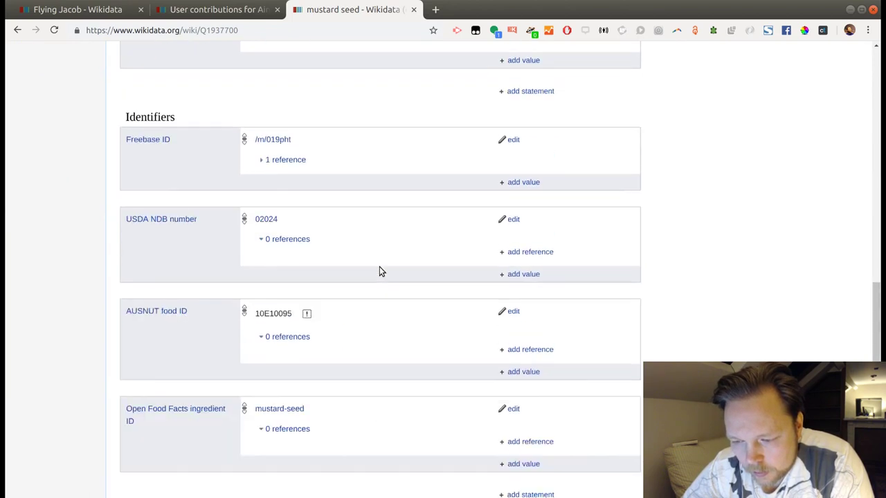
scroll(380, 269, "up", 15)
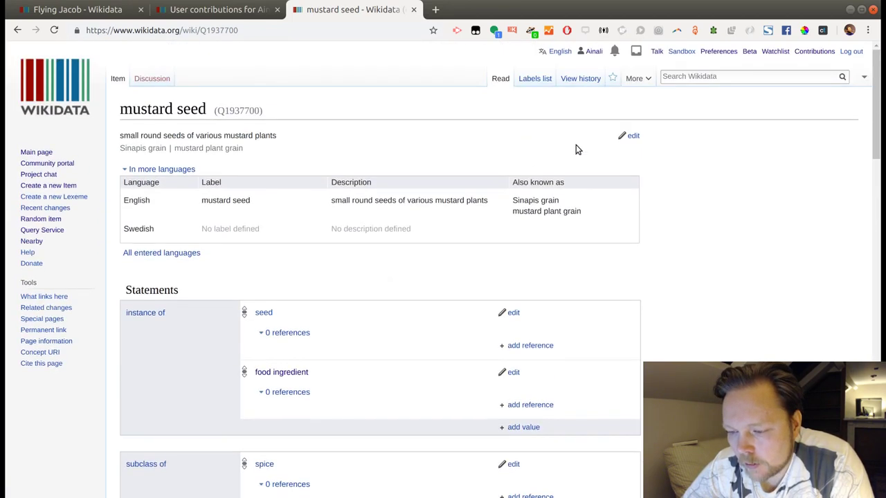
Step: Give the mustard seed item the Swedish label "senapsfrö" and description "frö från senapsplantor", publish it and close its page
left_click(629, 135)
left_click(229, 239)
type("senap")
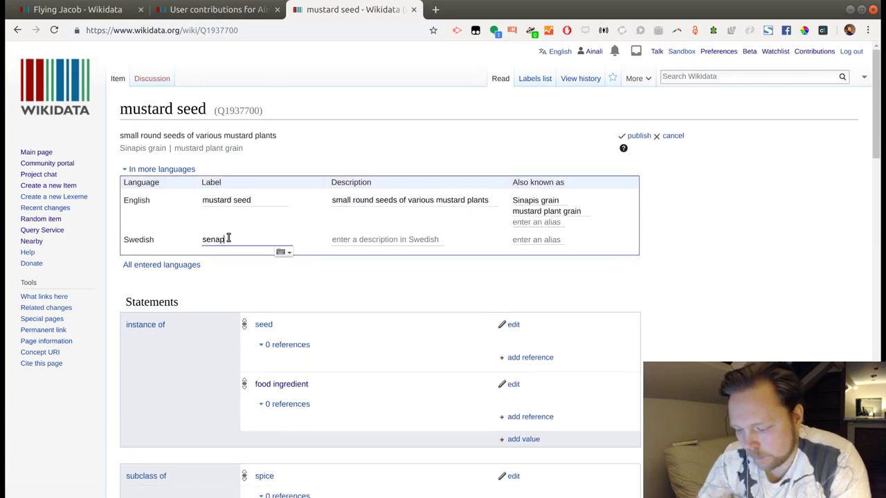
type("sfrö")
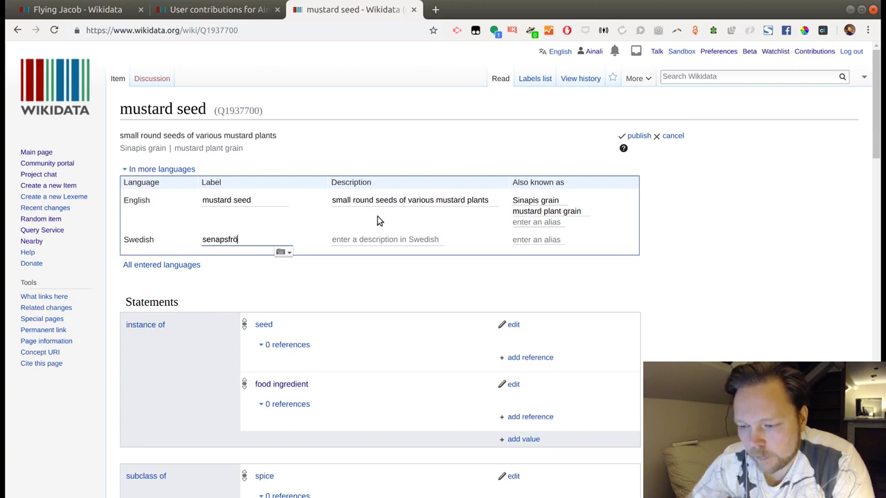
left_click(377, 239)
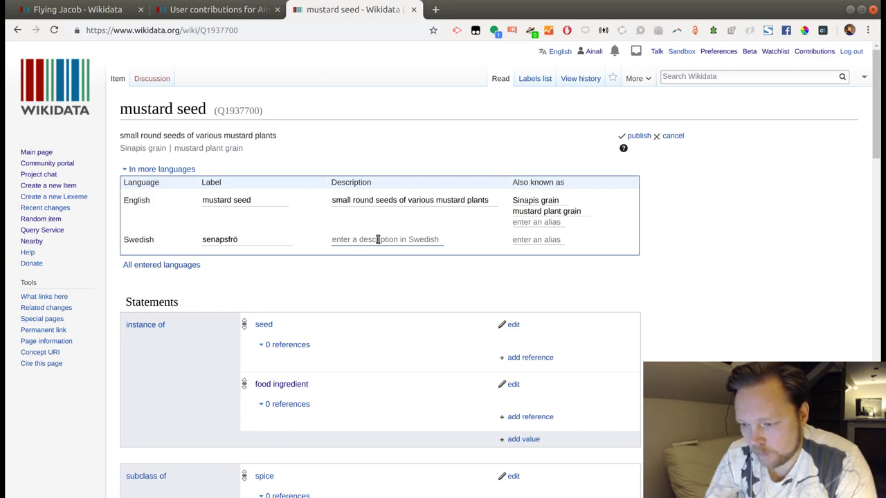
type("frö från senapsplan")
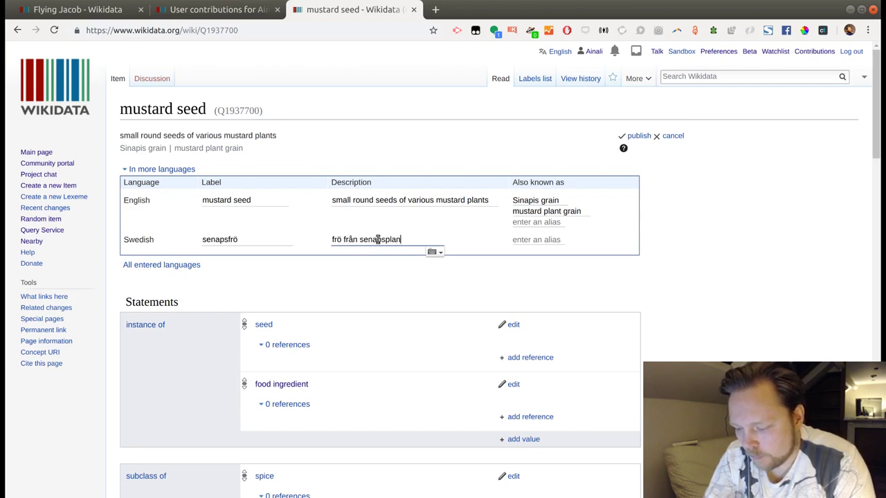
type("tor")
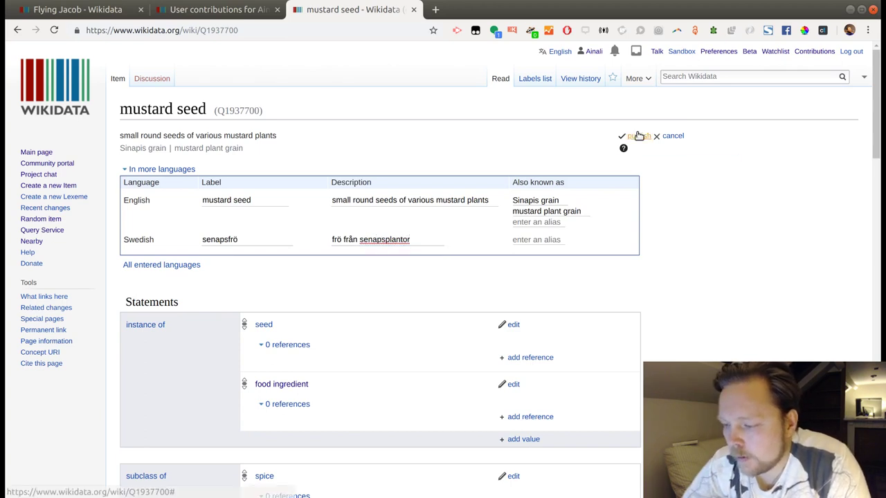
left_click(633, 136)
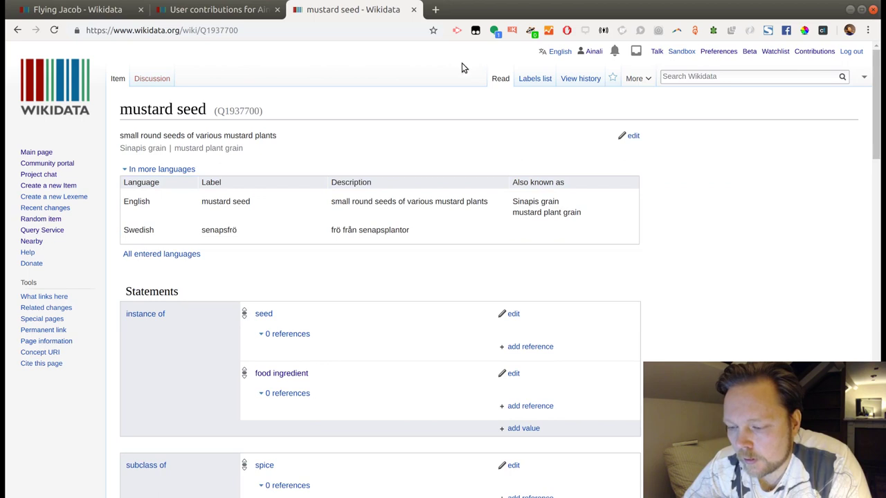
left_click(413, 9)
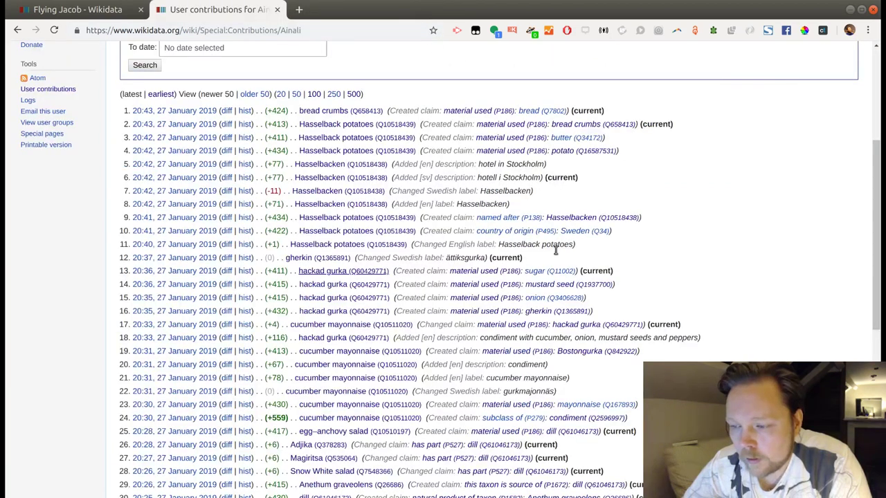
Step: Open the cucumber mayonnaise item Q10511020 from the contributions list in a separate tab, briefly visit its mayonnaise ingredient and return
scroll(560, 262, "down", 2)
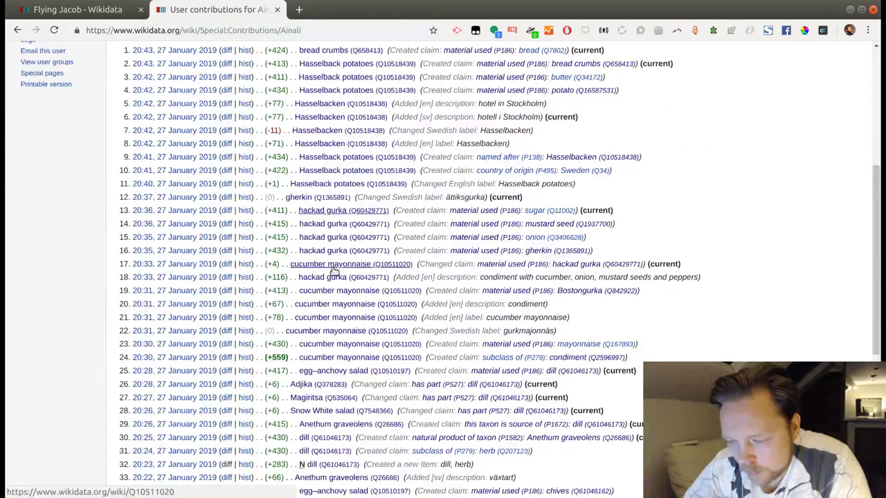
left_click(335, 269, "ctrl+shift")
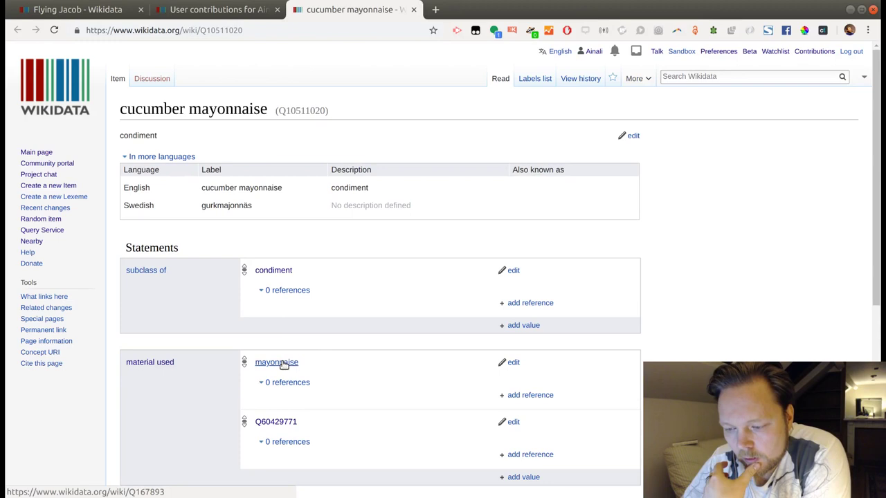
left_click(284, 364)
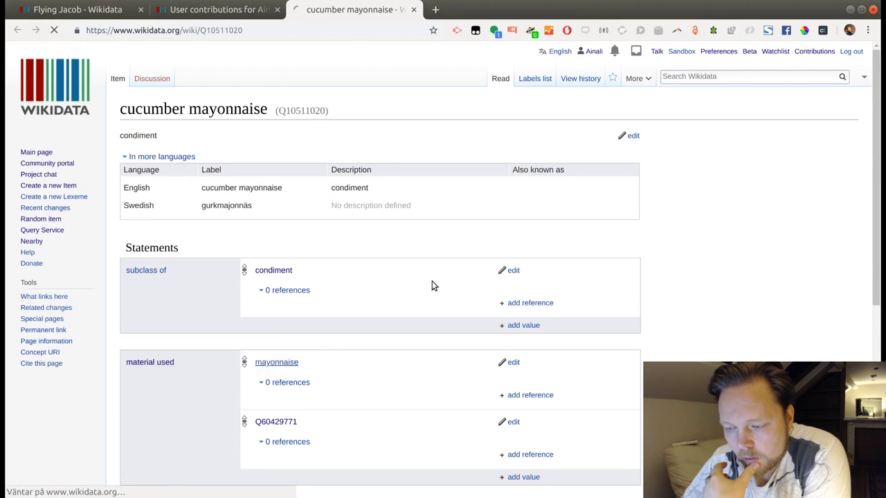
left_click(17, 30)
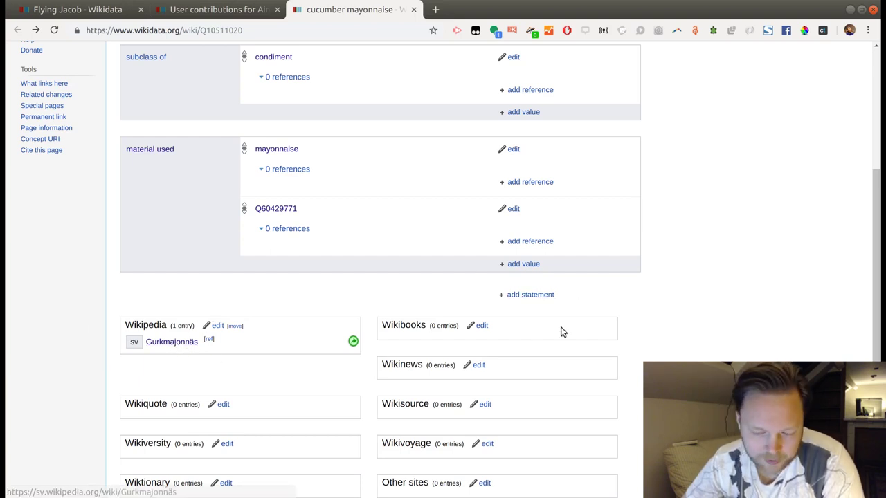
Step: Add a "country of origin" statement with Sweden, the constitutional monarchy in Northern Europe, to the cucumber mayonnaise item and publish it
left_click(530, 295)
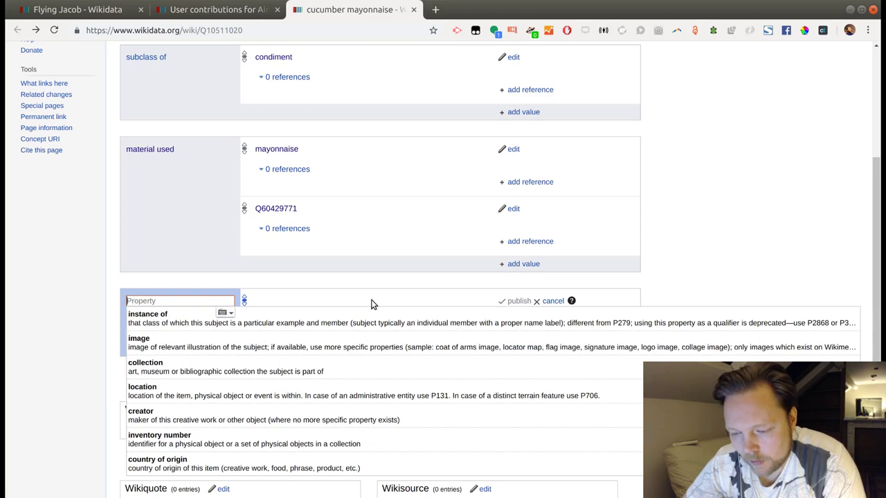
left_click(367, 463)
type("Swed")
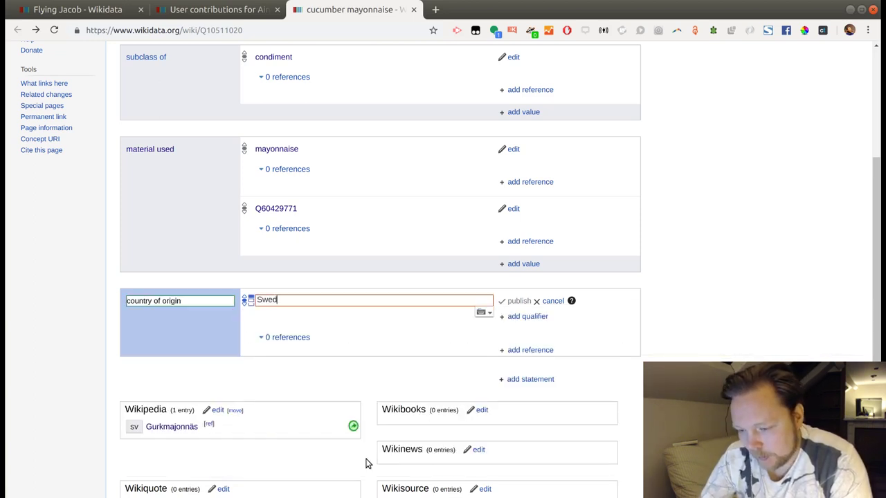
type("en")
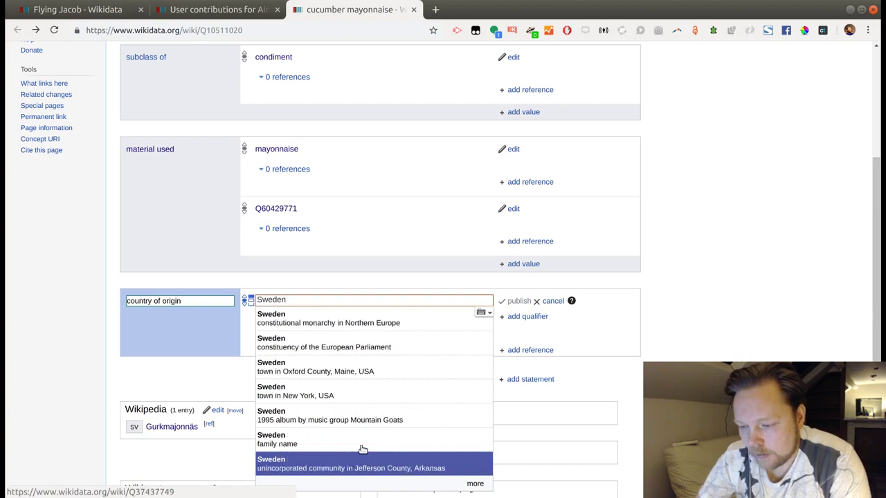
left_click(341, 320)
left_click(520, 303)
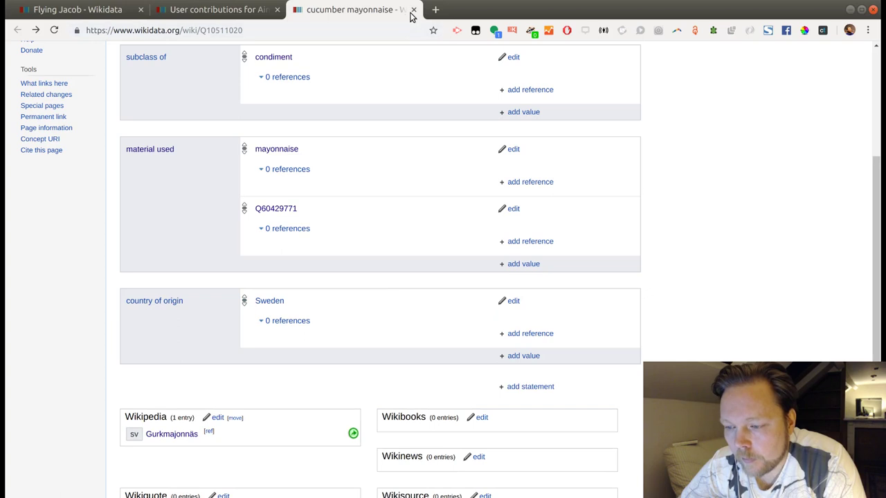
Step: Open the mayonnaise item from the "material used" values, examine its statements down to "has part", and close its page
left_click(290, 150)
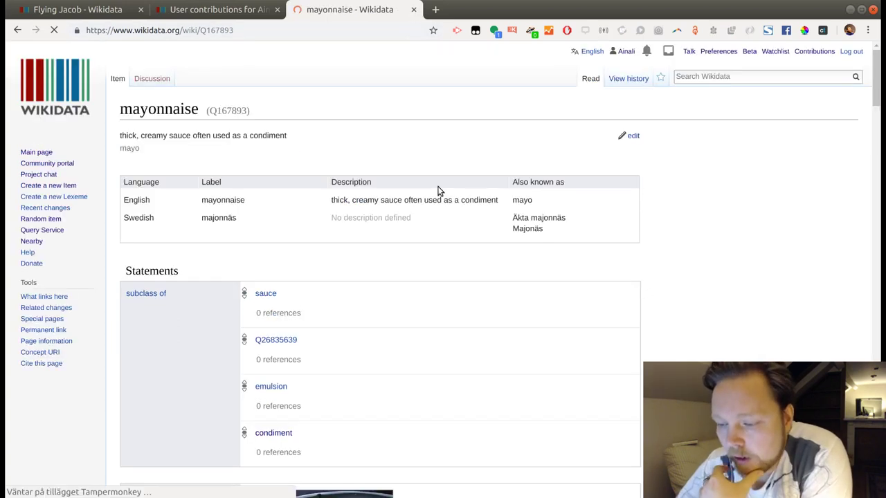
scroll(438, 191, "down", 2)
scroll(437, 191, "down", 1)
scroll(437, 191, "down", 1)
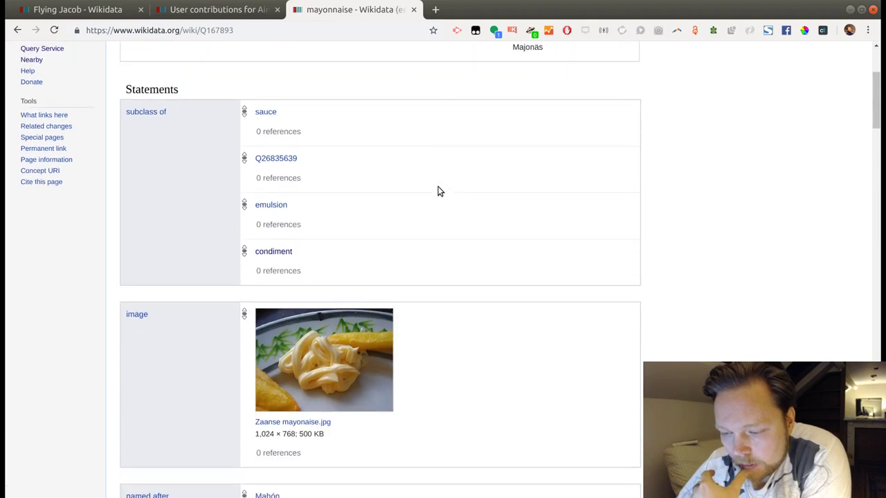
scroll(437, 191, "down", 5)
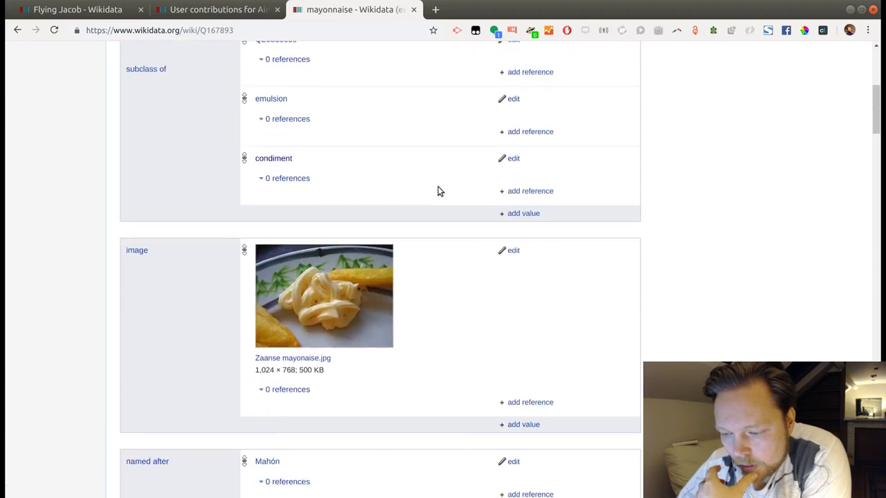
scroll(437, 191, "down", 4)
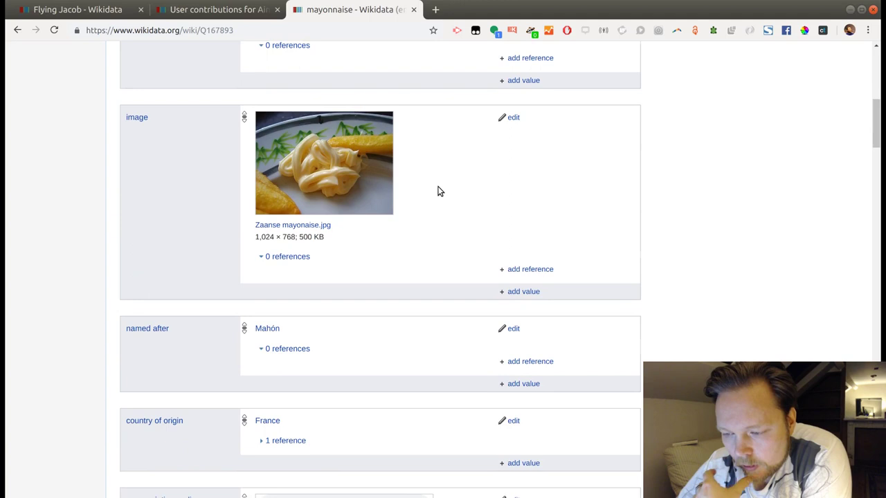
scroll(437, 191, "down", 7)
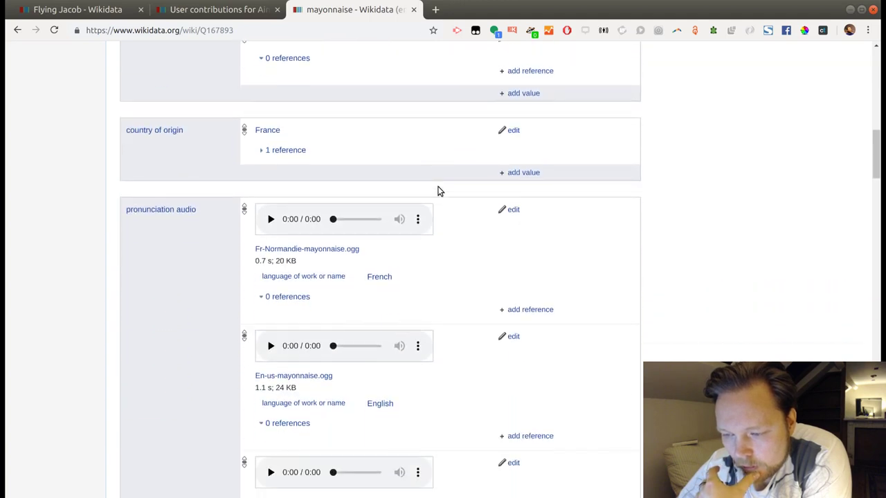
scroll(440, 190, "down", 7)
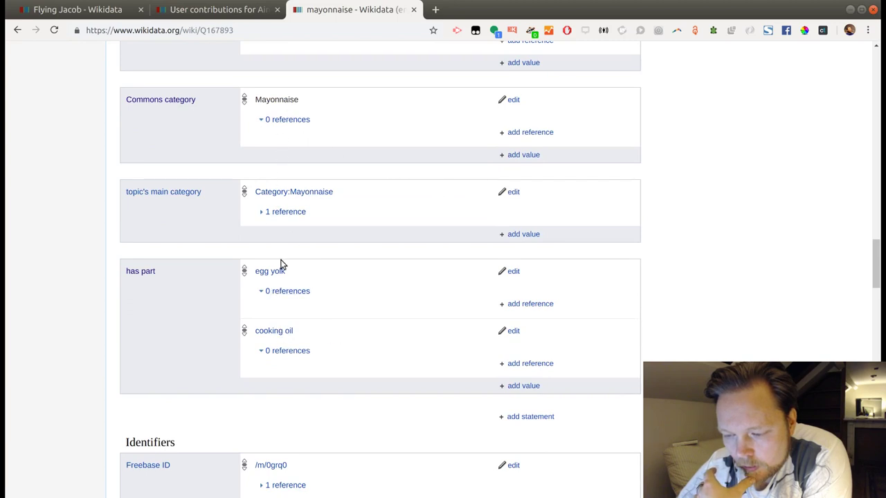
scroll(393, 281, "down", 2)
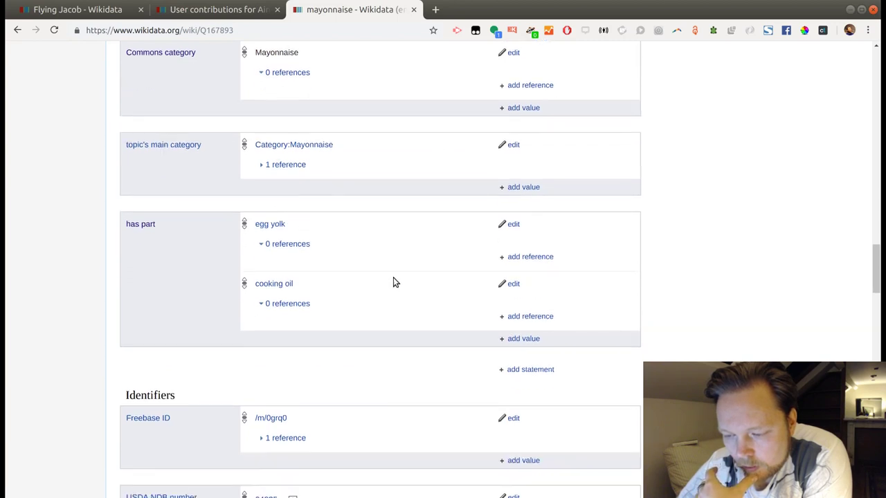
scroll(395, 281, "up", 3)
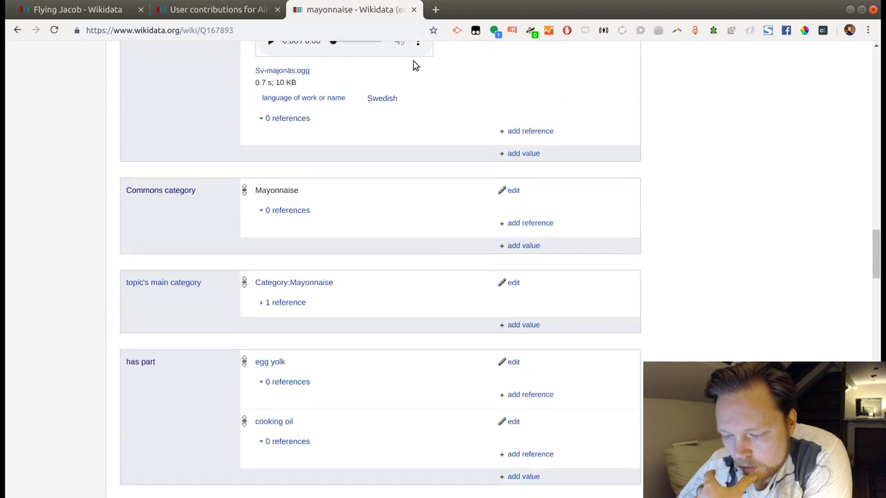
left_click(413, 10)
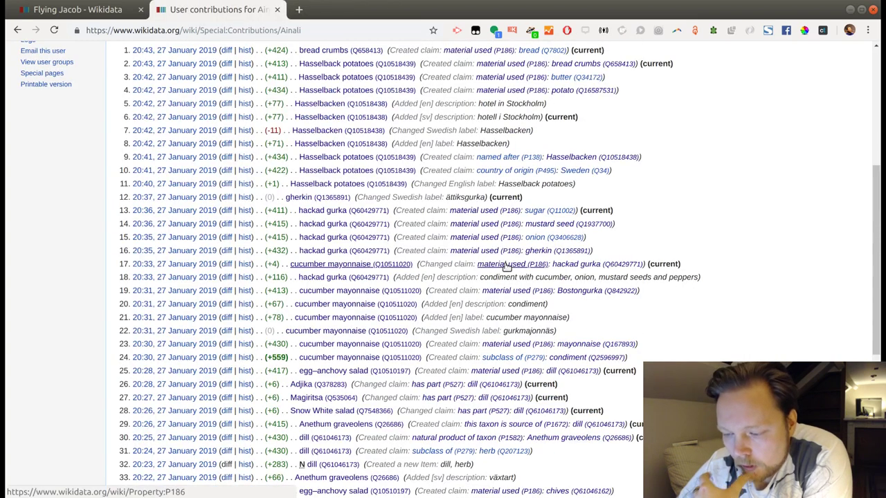
Step: Open the egg–anchovy salad item Q10510197 from the contributions list in a separate tab and examine its statements and ingredients
scroll(419, 275, "down", 2)
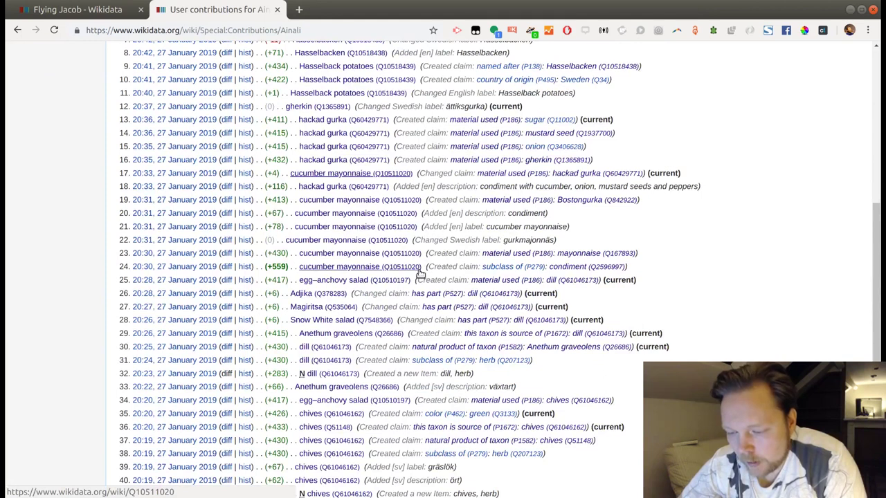
middle_click(362, 279)
left_click(353, 10)
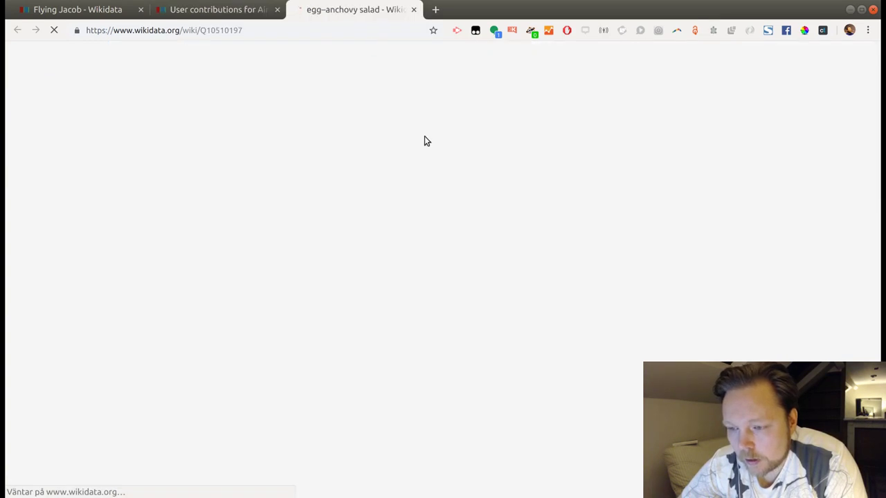
scroll(453, 279, "down", 2)
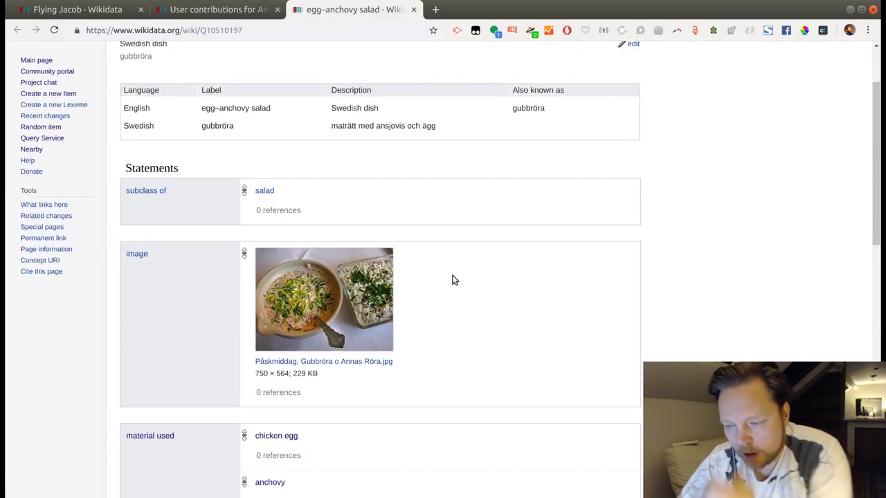
scroll(454, 279, "down", 3)
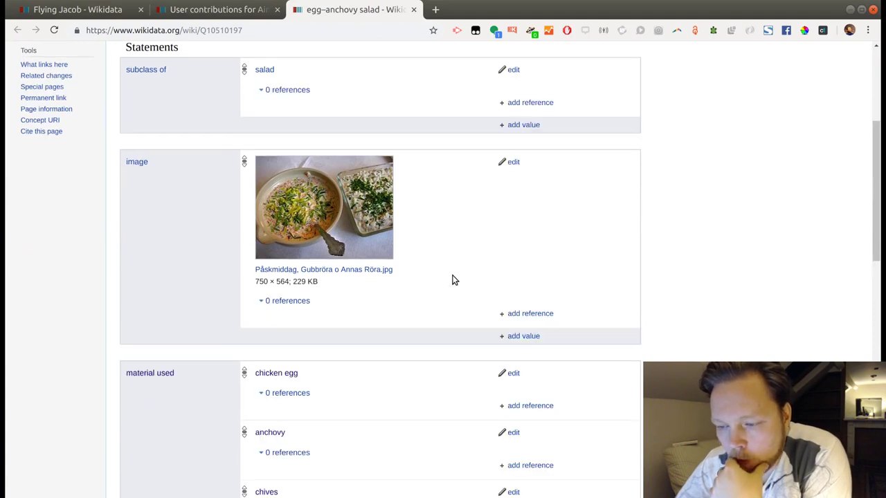
scroll(454, 280, "down", 2)
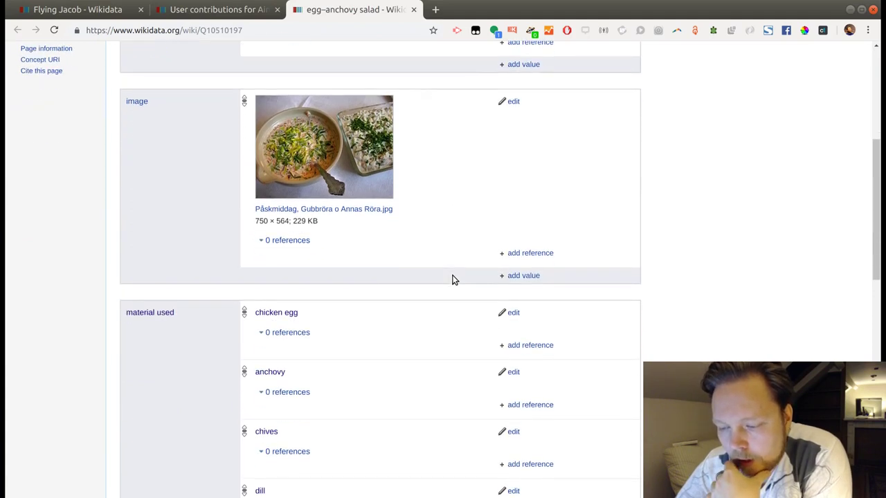
Step: Add a "country of origin" statement with Sweden to the egg–anchovy salad item, publish it and close the item's page
scroll(454, 280, "down", 6)
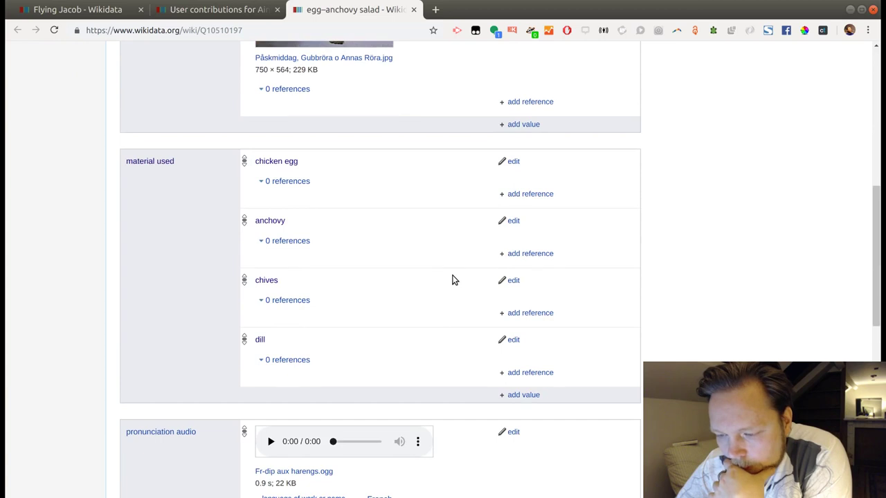
scroll(454, 280, "down", 10)
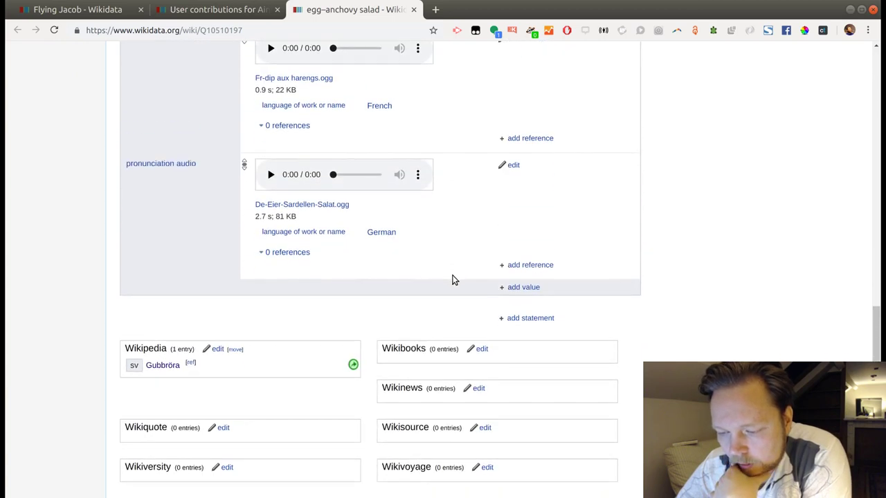
scroll(454, 279, "up", 16)
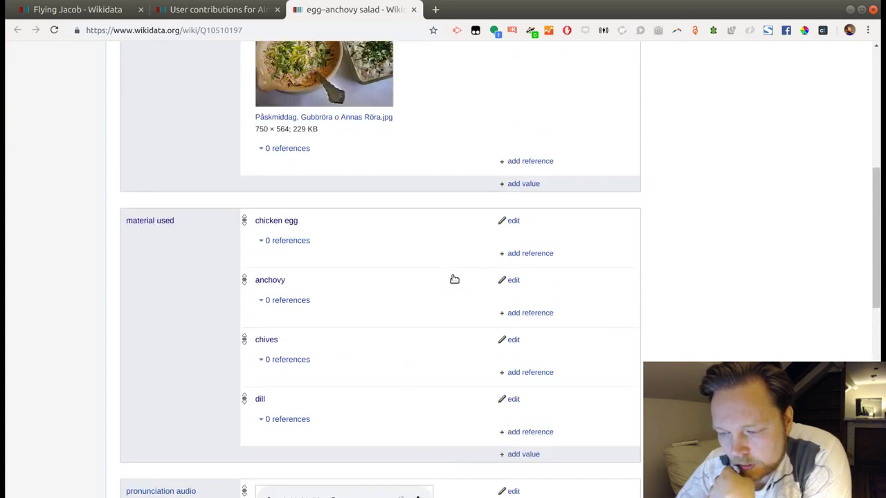
scroll(454, 279, "up", 3)
scroll(454, 279, "down", 17)
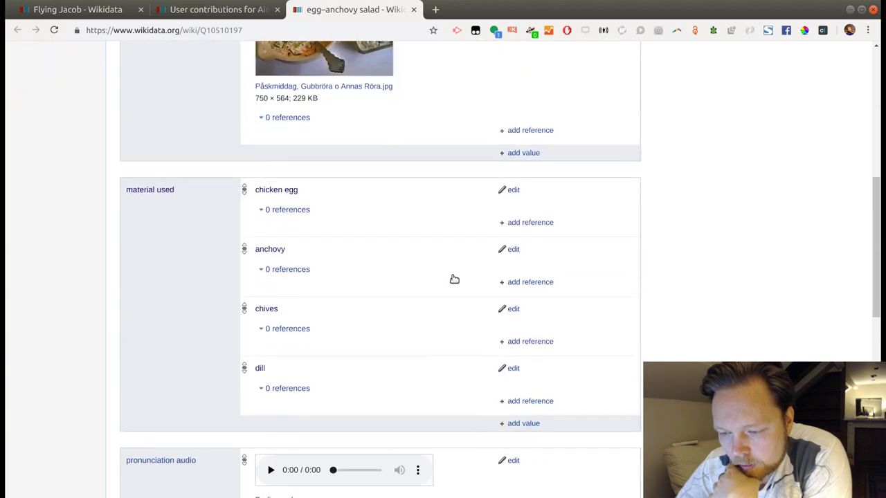
scroll(454, 279, "down", 4)
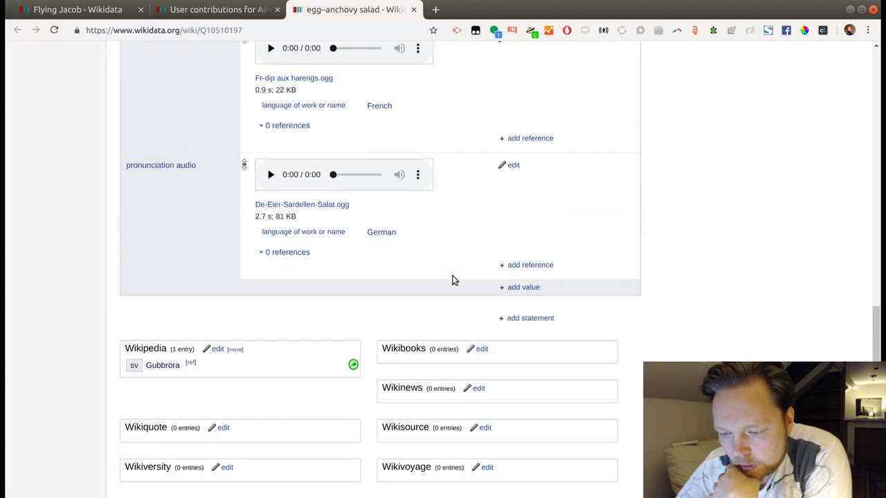
left_click(518, 318)
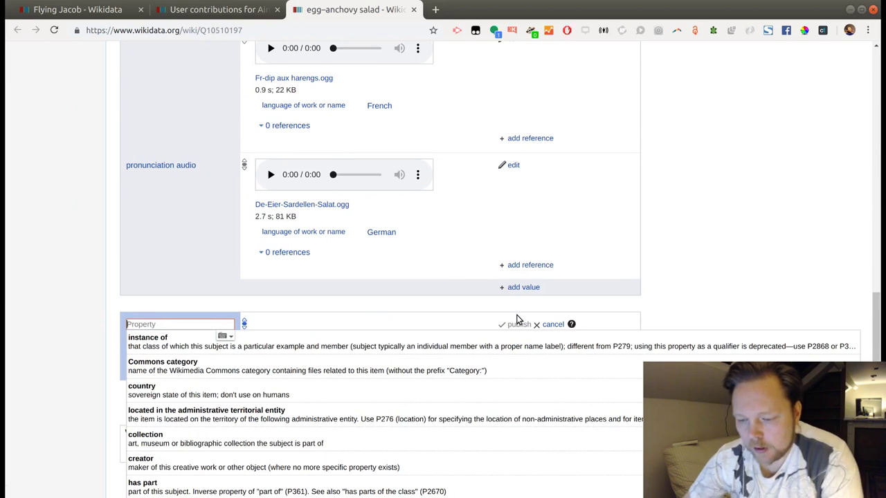
scroll(516, 320, "down", 1)
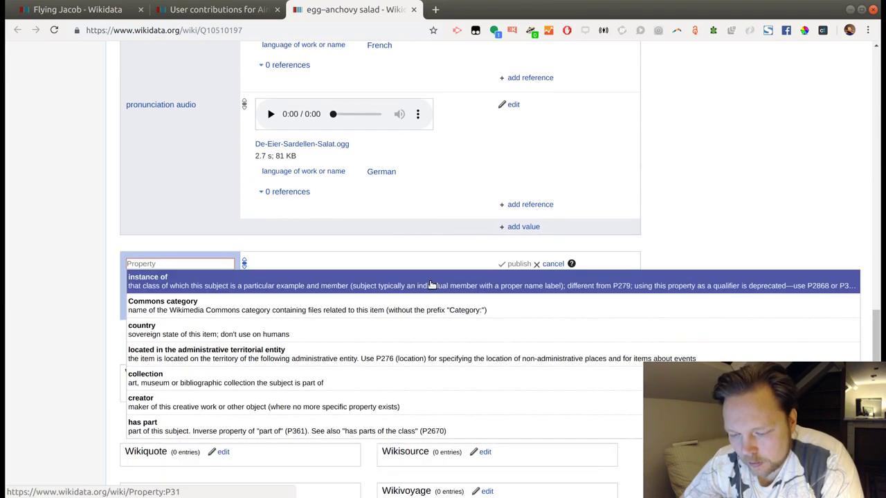
type("coun")
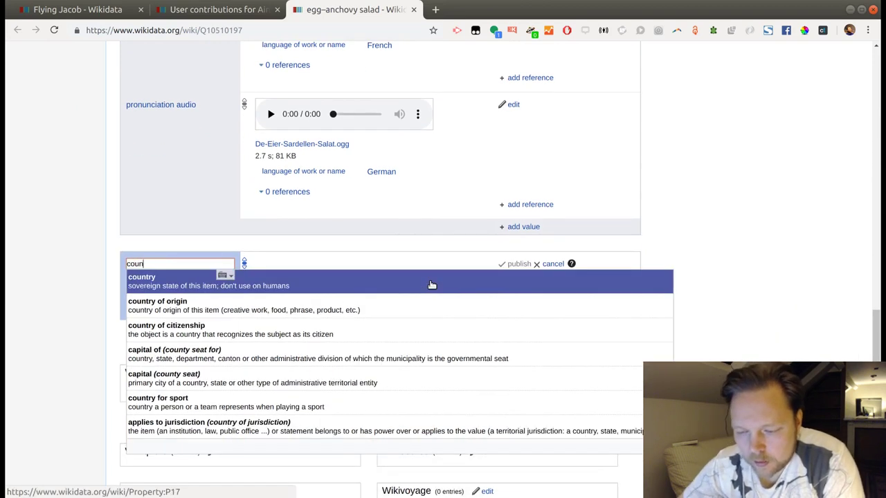
left_click(396, 307)
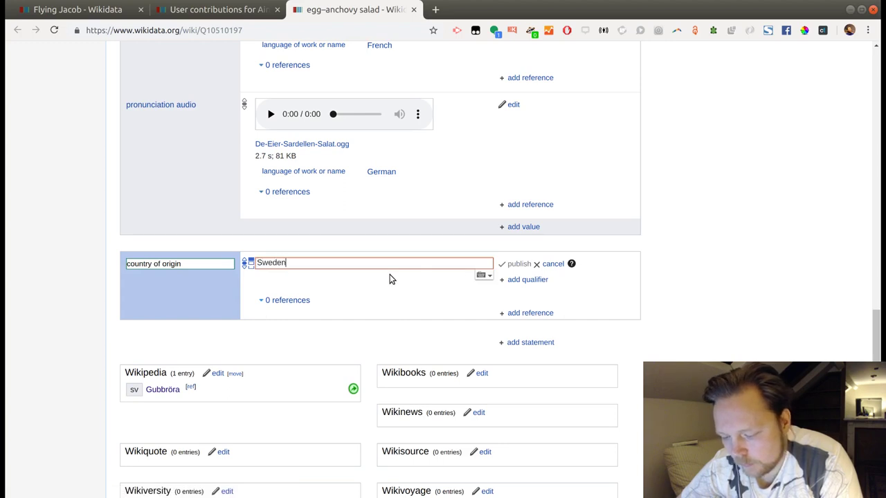
left_click(354, 283)
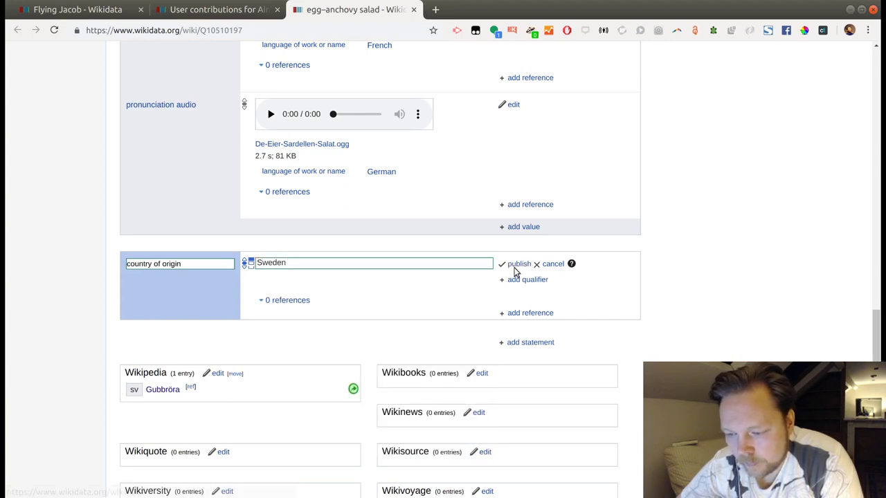
left_click(519, 264)
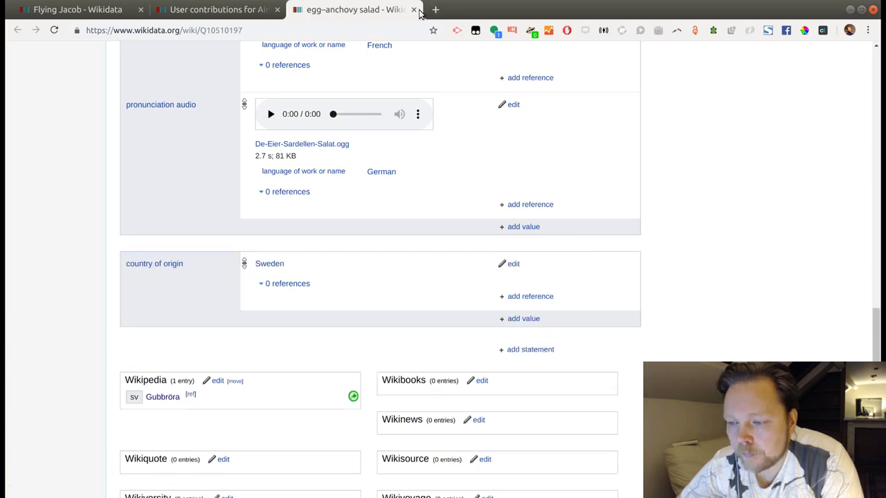
left_click(414, 9)
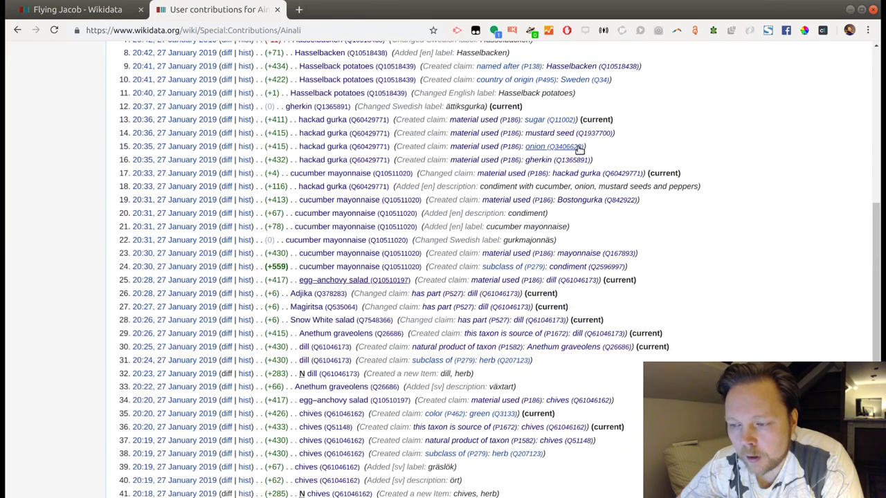
Step: Open the fläskpannkaka item Q5463730 from the contributions list in a separate tab and examine its statements down to "has part"
scroll(410, 261, "down", 1)
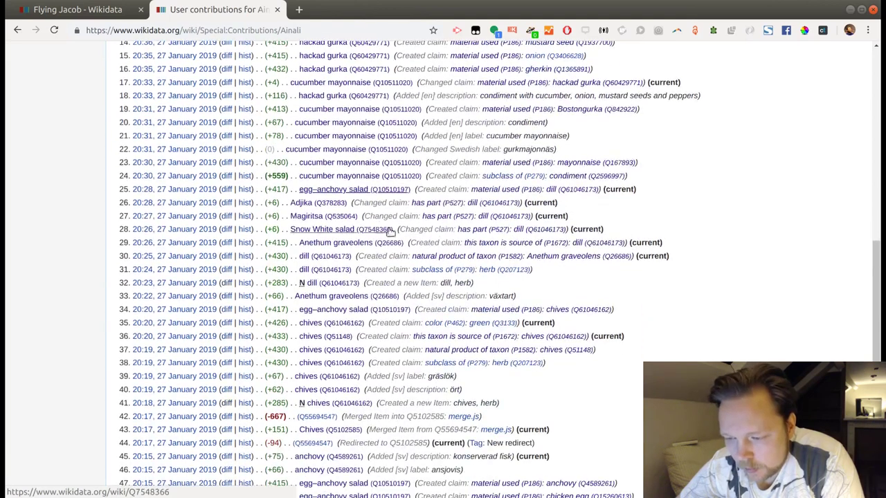
scroll(346, 229, "down", 2)
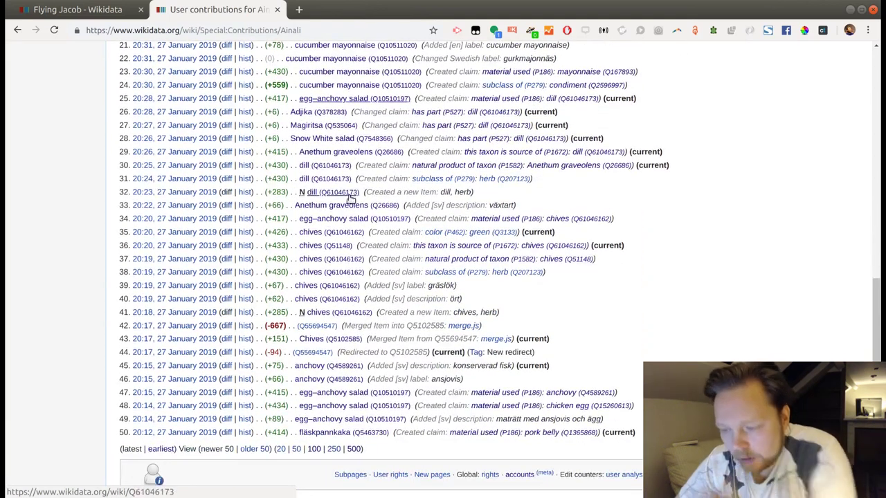
scroll(350, 228, "down", 1)
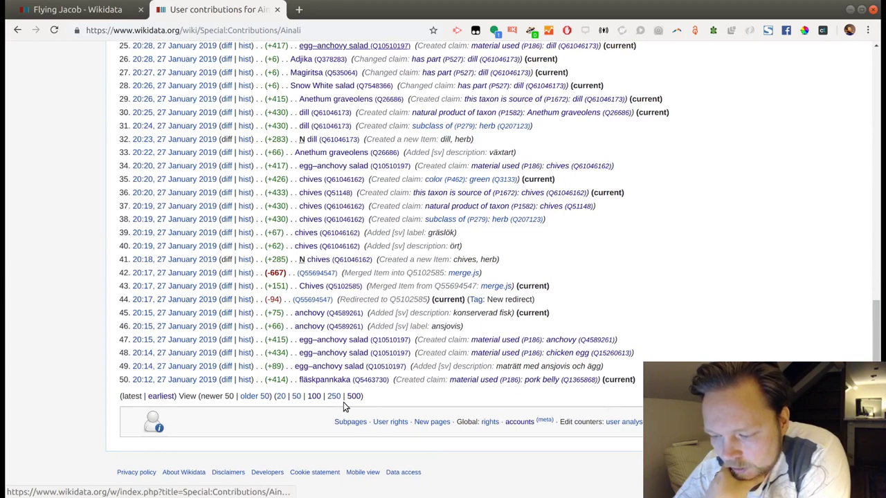
middle_click(332, 381)
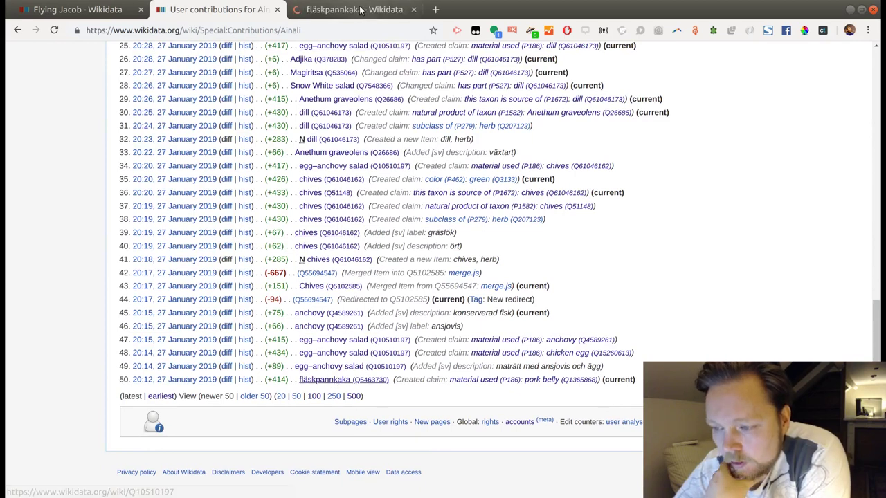
key("ctrl+Tab")
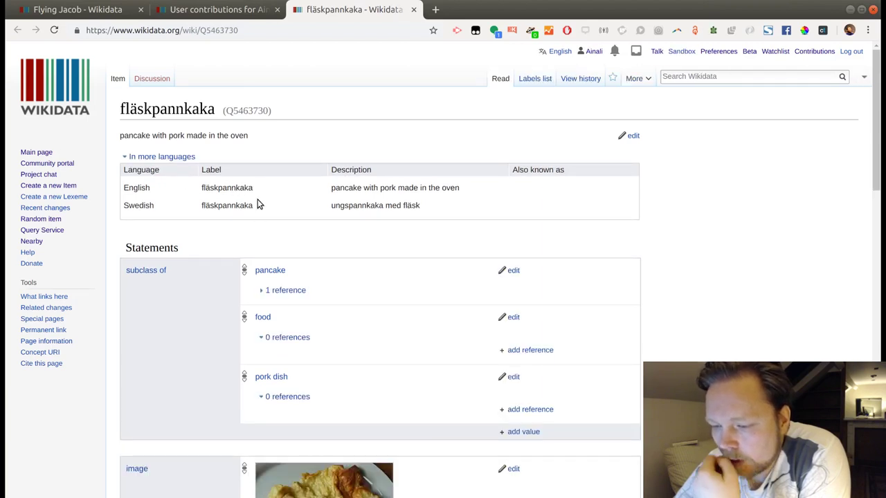
scroll(257, 199, "down", 3)
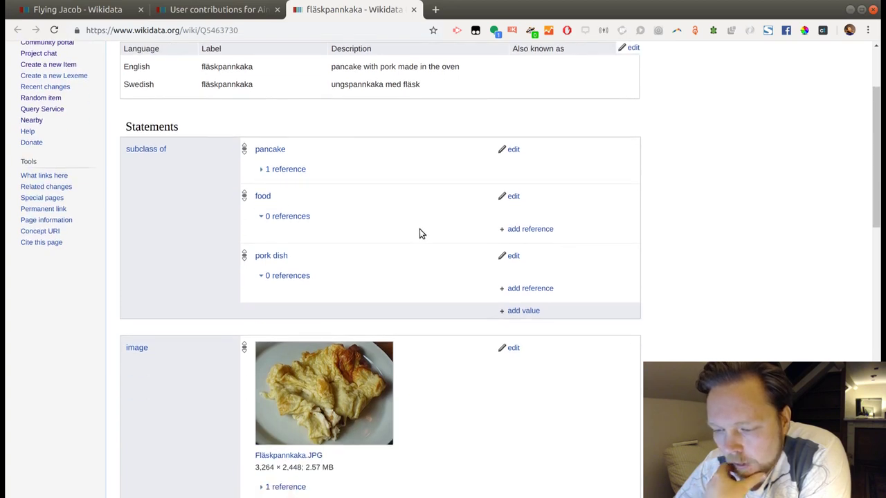
scroll(419, 234, "down", 6)
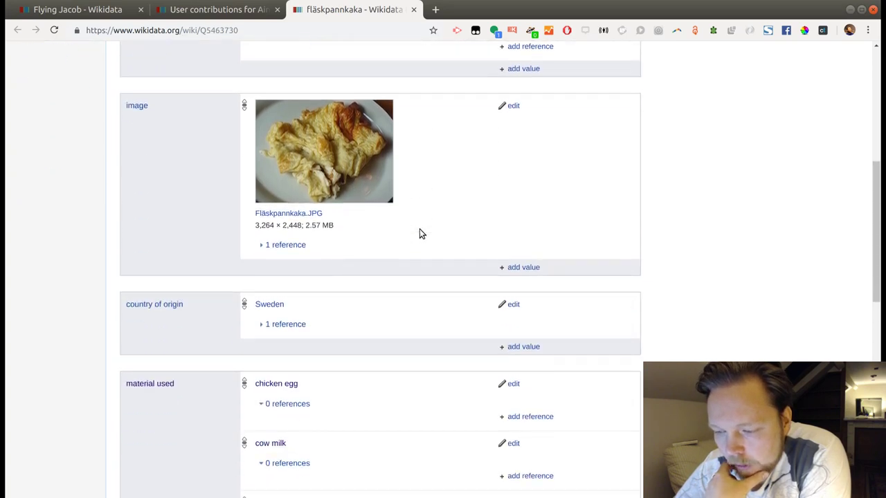
scroll(419, 234, "down", 4)
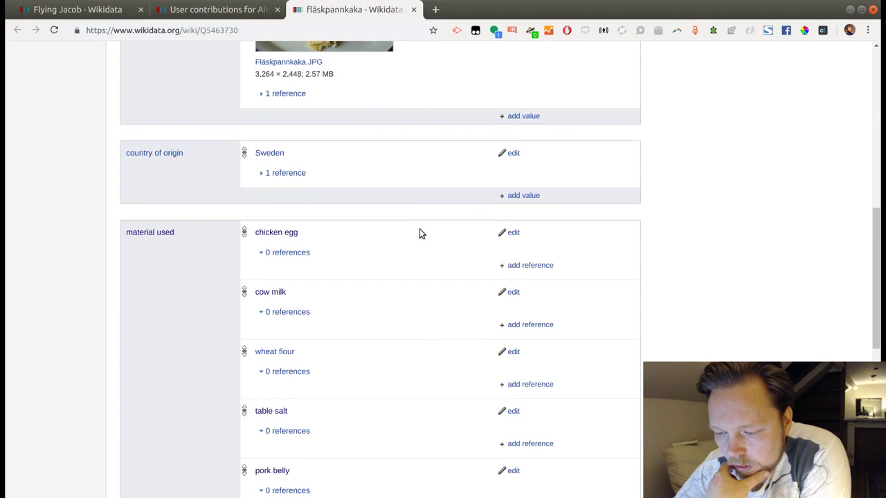
scroll(420, 234, "down", 2)
scroll(419, 234, "down", 3)
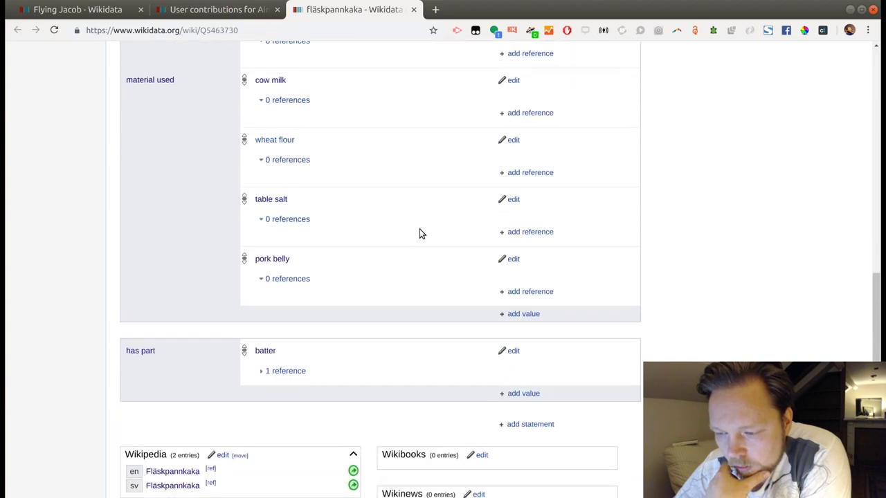
scroll(419, 233, "down", 2)
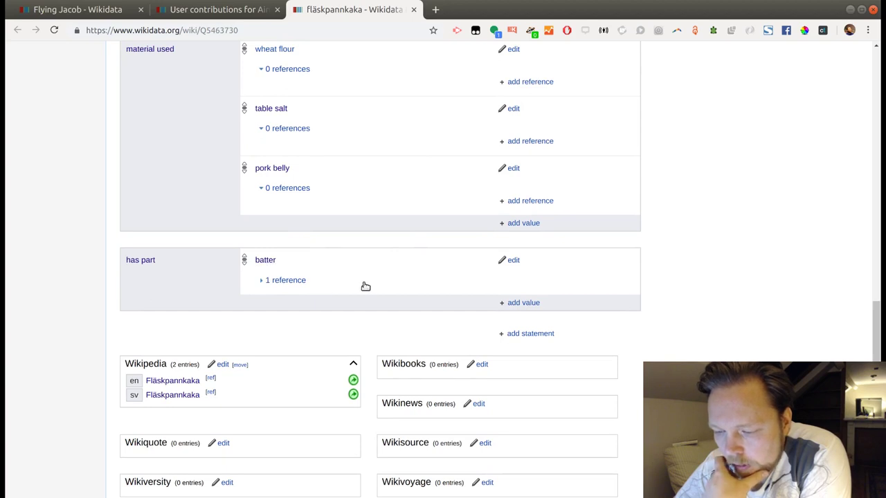
Step: Open the batter item from fläskpannkaka's "has part" statement in a separate tab, examine its "material used" values and return
middle_click(263, 261)
key("ctrl+Tab")
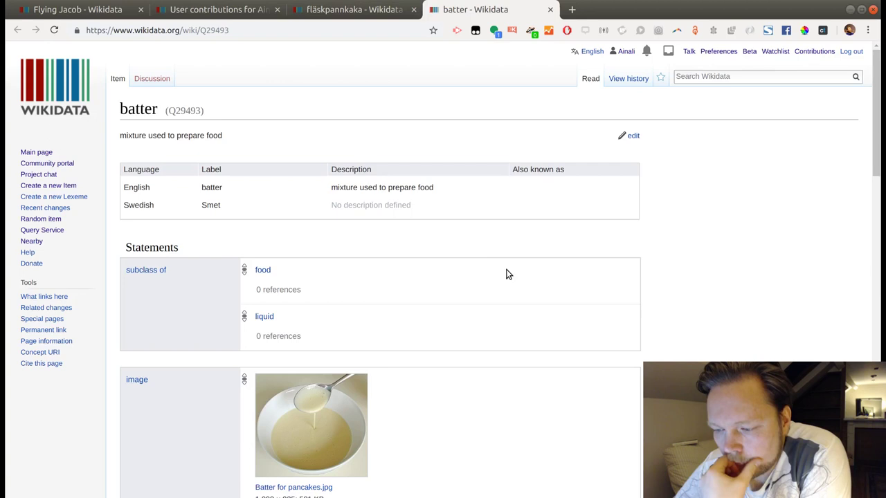
scroll(506, 274, "down", 2)
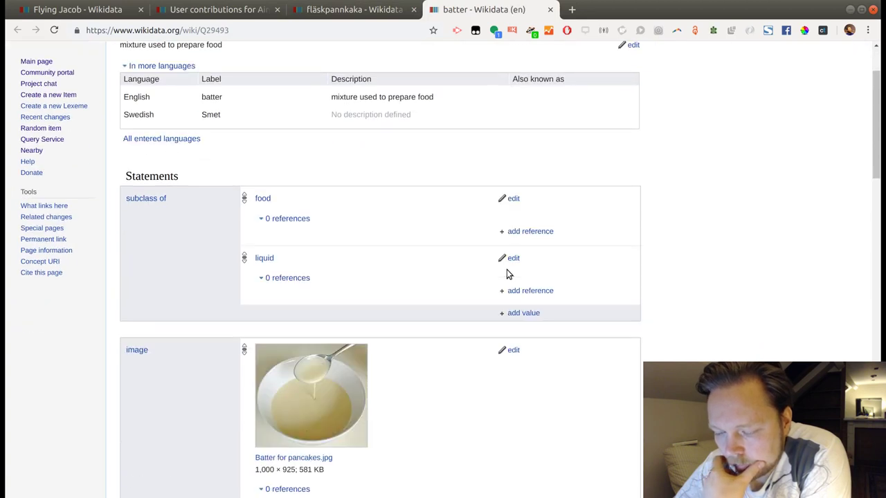
scroll(486, 269, "down", 10)
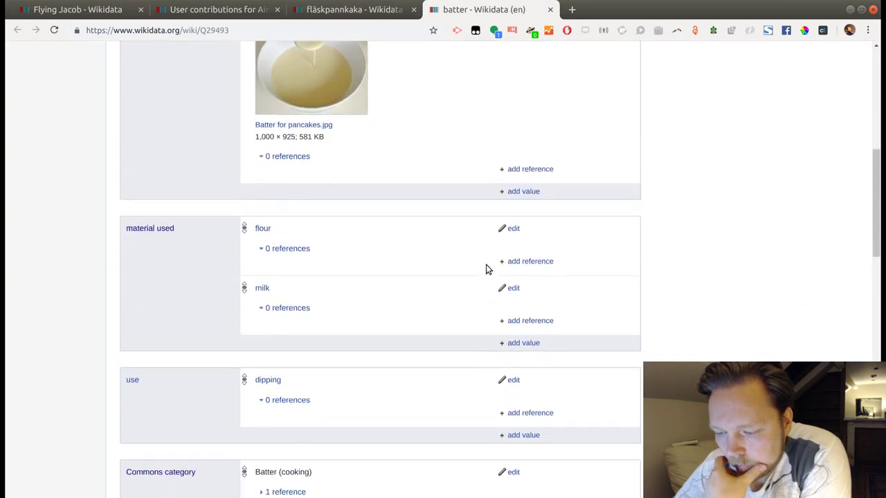
scroll(486, 268, "up", 2)
key("ctrl+shift+Tab")
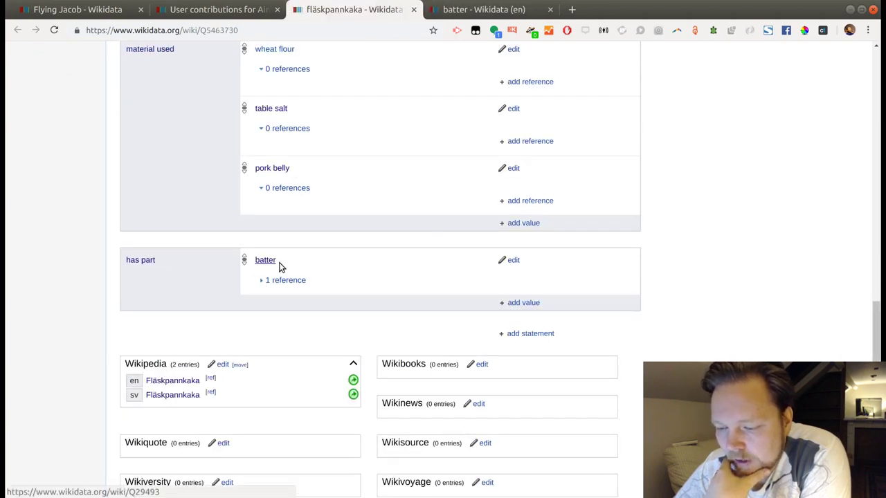
Step: Remove the "has part" batter statement from the fläskpannkaka item and close both the batter and fläskpannkaka pages
left_click(514, 261)
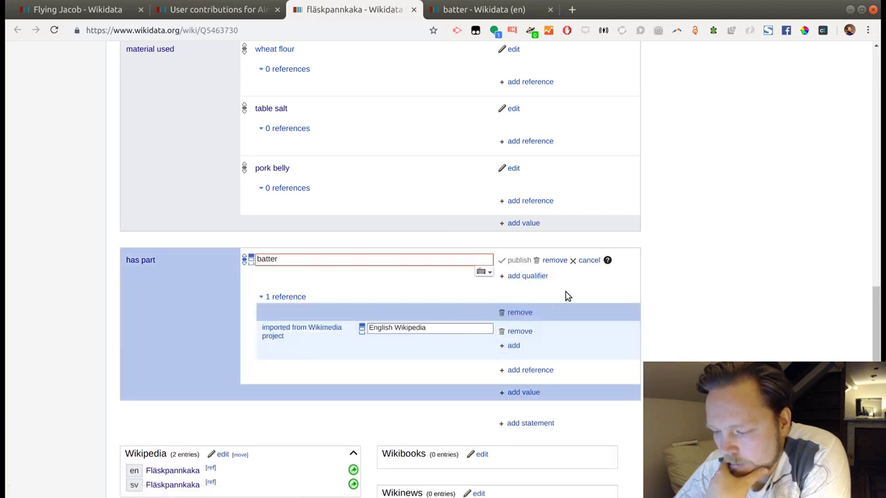
left_click(552, 261)
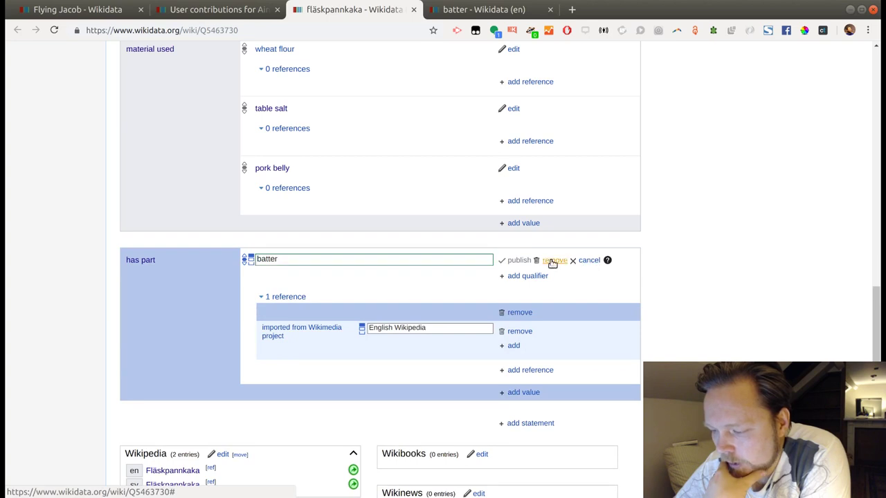
scroll(242, 148, "up", 3)
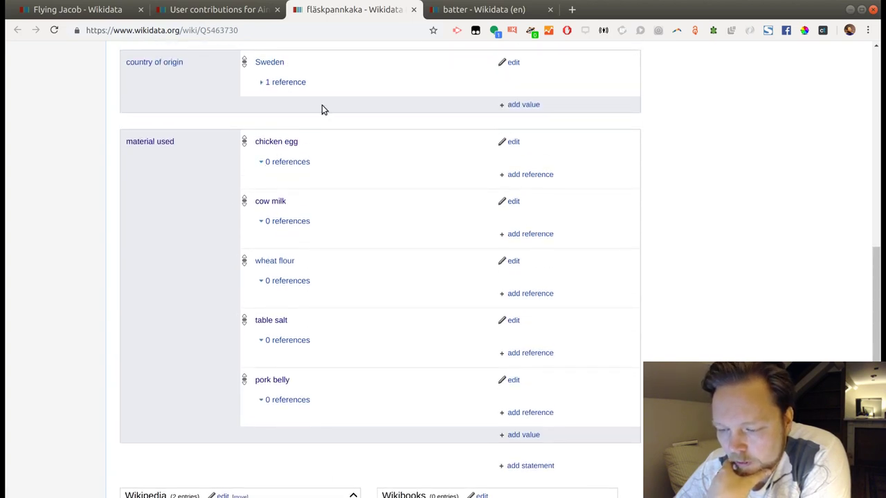
left_click(551, 10)
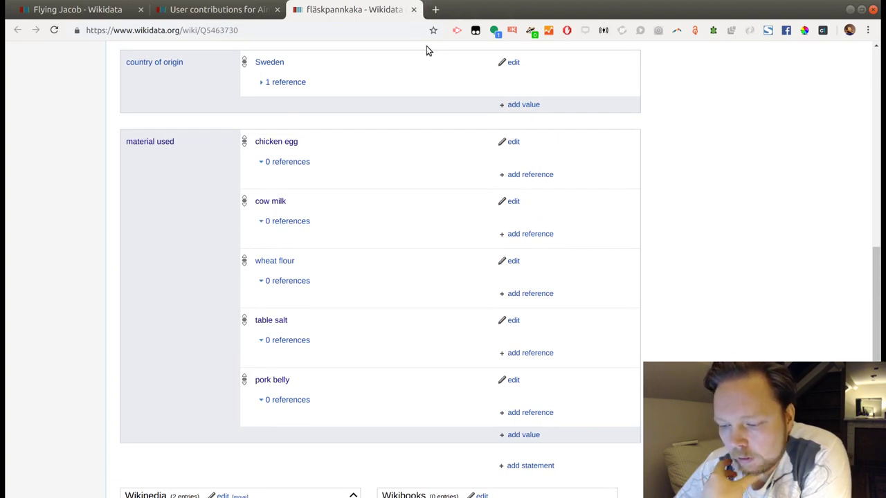
left_click(414, 10)
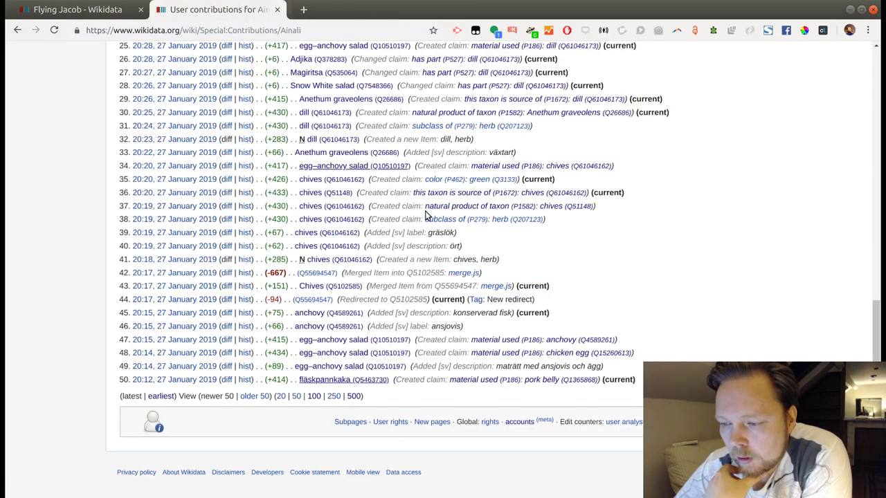
Step: Browse the older 50 contributions, and return to the Flying Jacob item to review its "material used" and "subclass of" statements
left_click(249, 397)
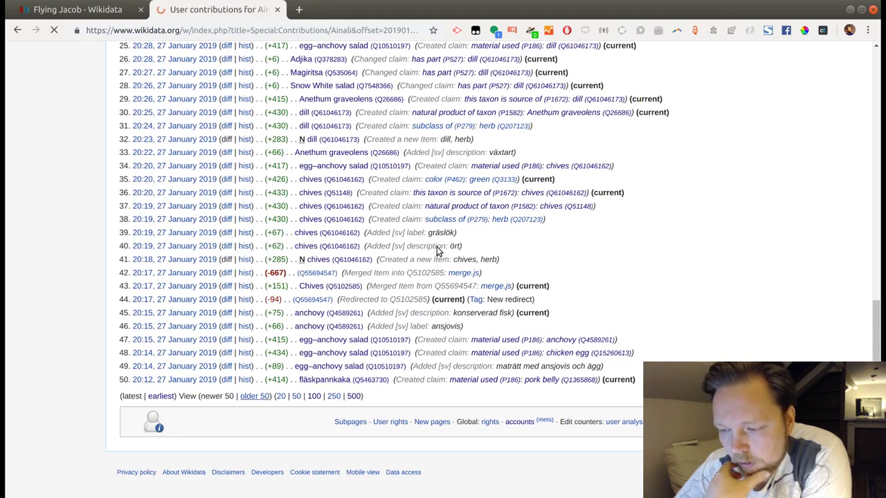
scroll(437, 251, "down", 4)
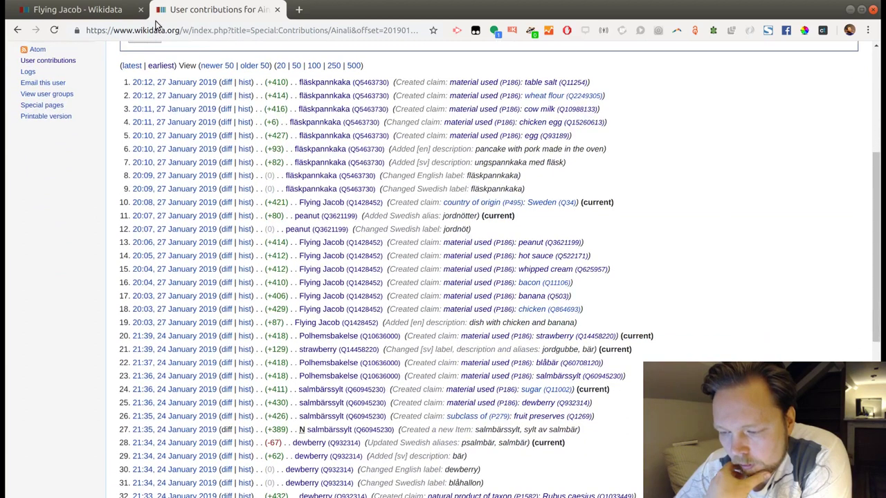
left_click(122, 13)
scroll(456, 263, "up", 2)
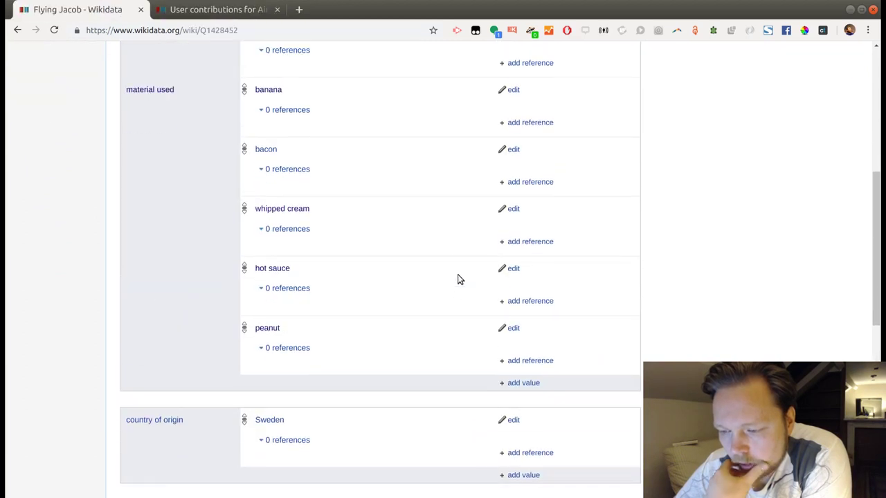
scroll(457, 279, "up", 2)
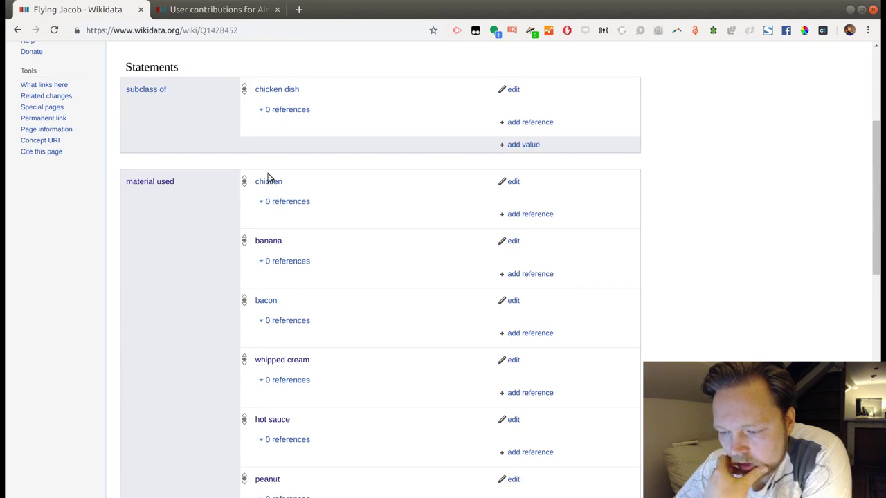
Step: Open the chicken ingredient item from Flying Jacob's "material used" in a separate tab and examine its statements and the "natural product of taxon" issue
middle_click(268, 182)
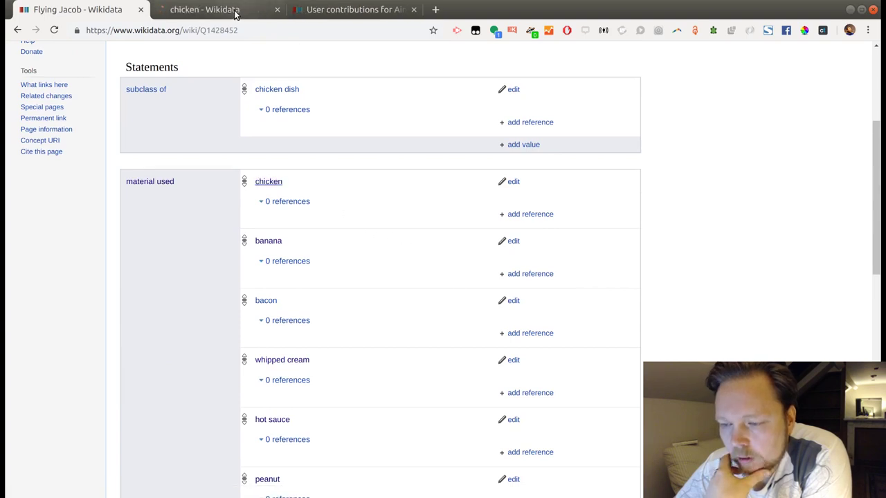
left_click(235, 13)
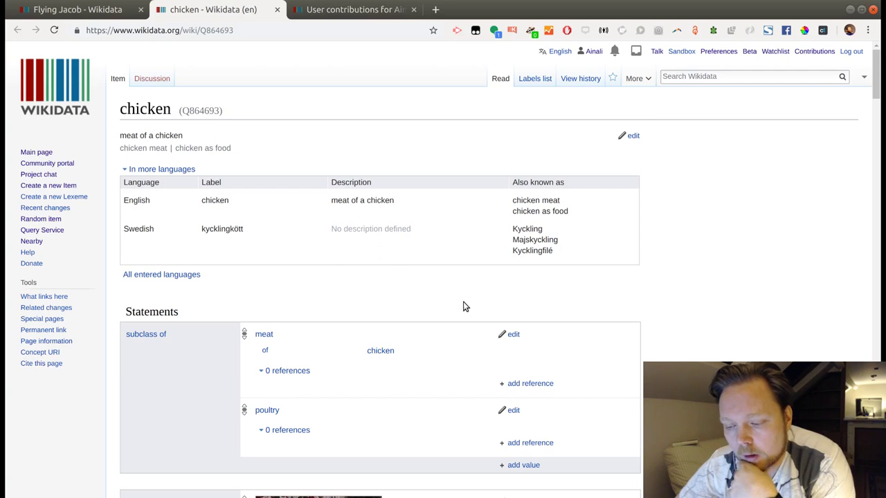
scroll(463, 306, "down", 2)
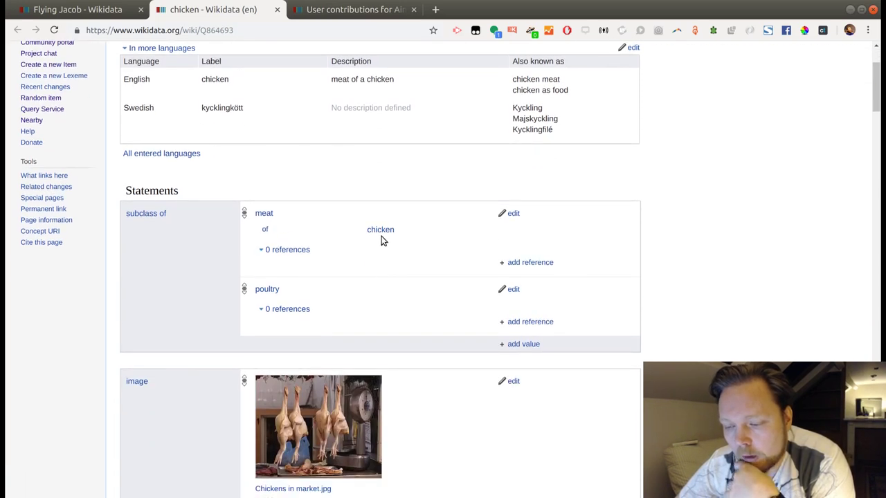
scroll(378, 317, "down", 1)
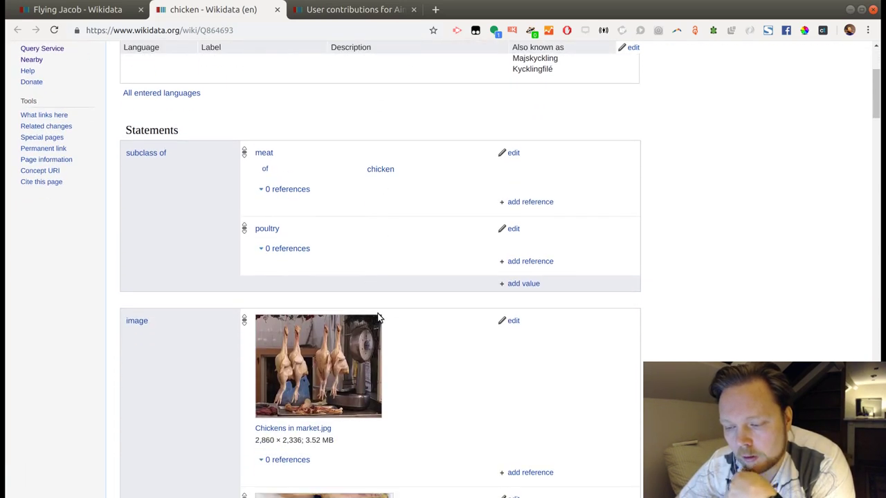
scroll(379, 317, "down", 1)
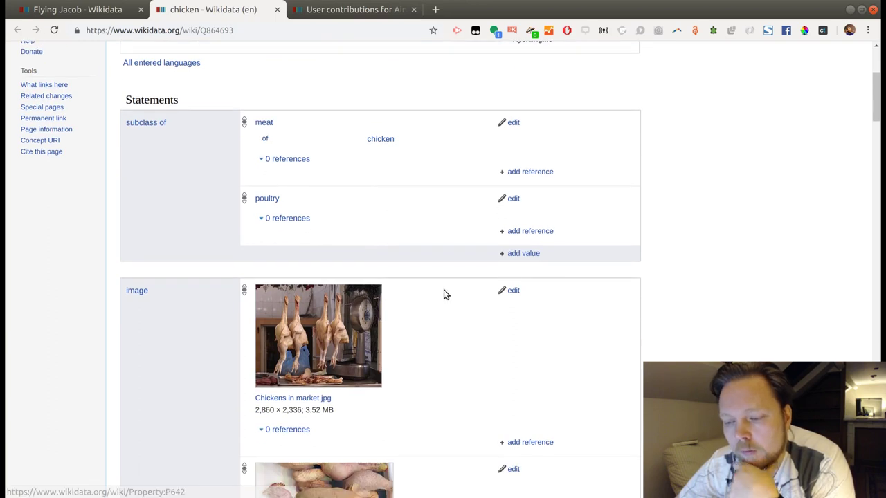
scroll(445, 293, "down", 3)
scroll(445, 294, "down", 10)
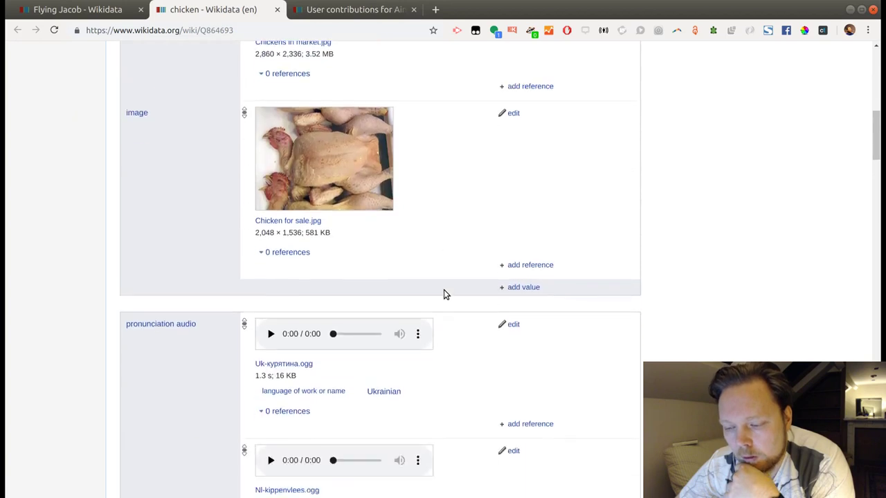
scroll(445, 294, "down", 9)
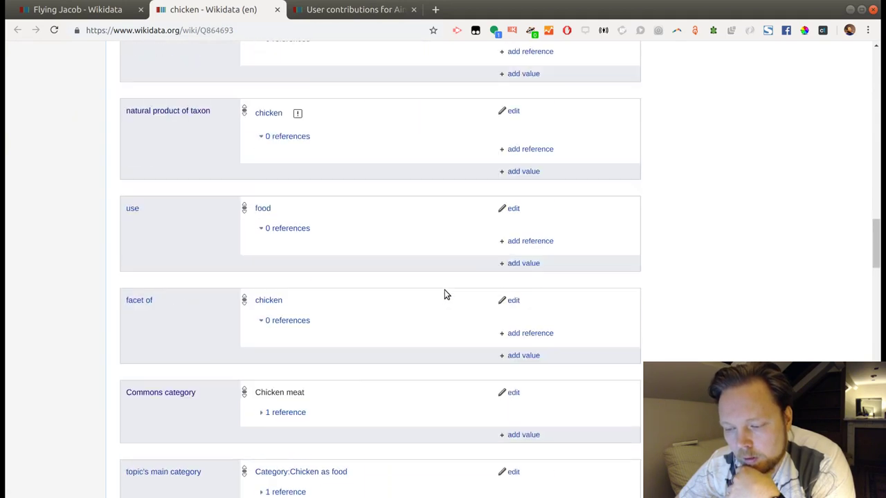
scroll(445, 294, "down", 2)
scroll(444, 294, "up", 4)
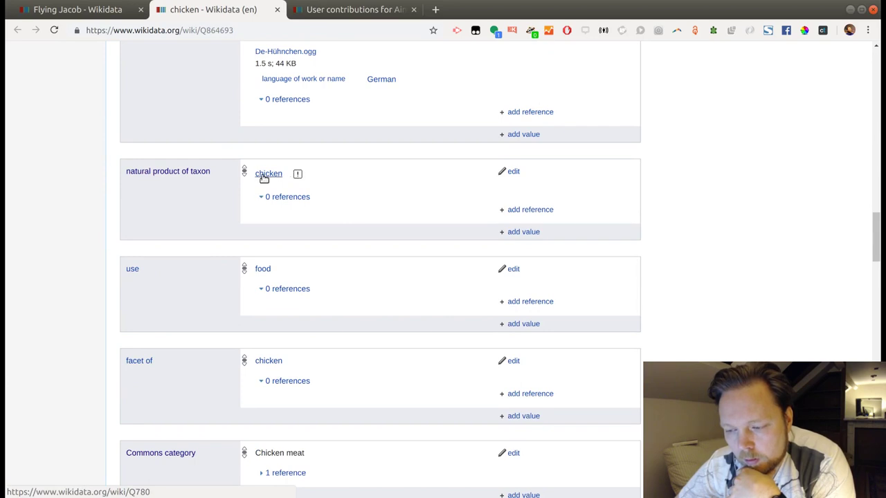
left_click(300, 177)
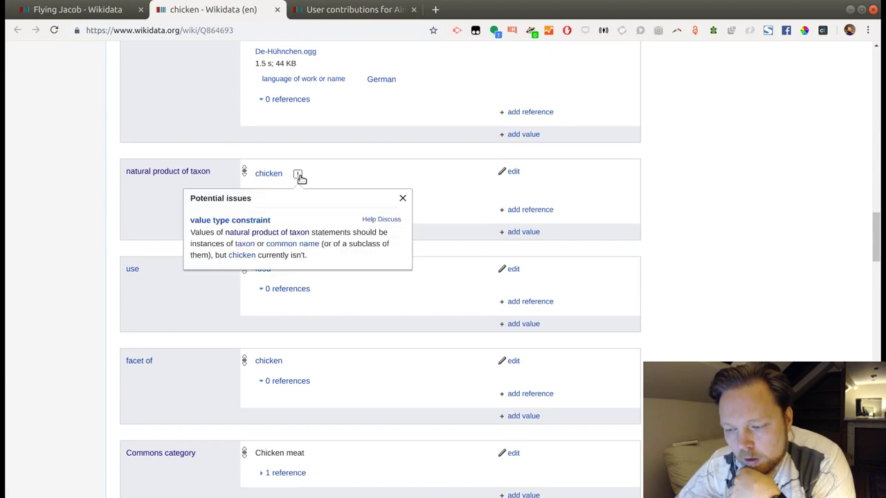
left_click(357, 181)
Step: Open the chicken taxon value from "natural product of taxon" in a separate tab and examine its statements down to "this taxon is source of"
middle_click(270, 174)
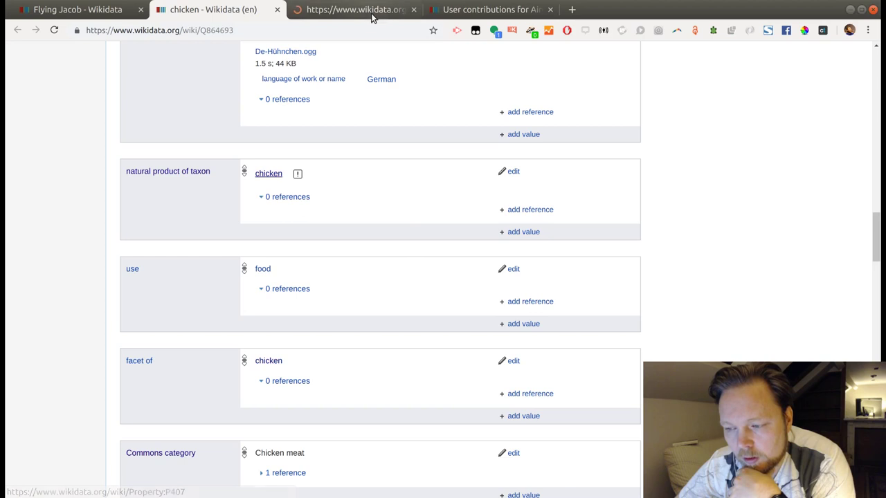
left_click(370, 11)
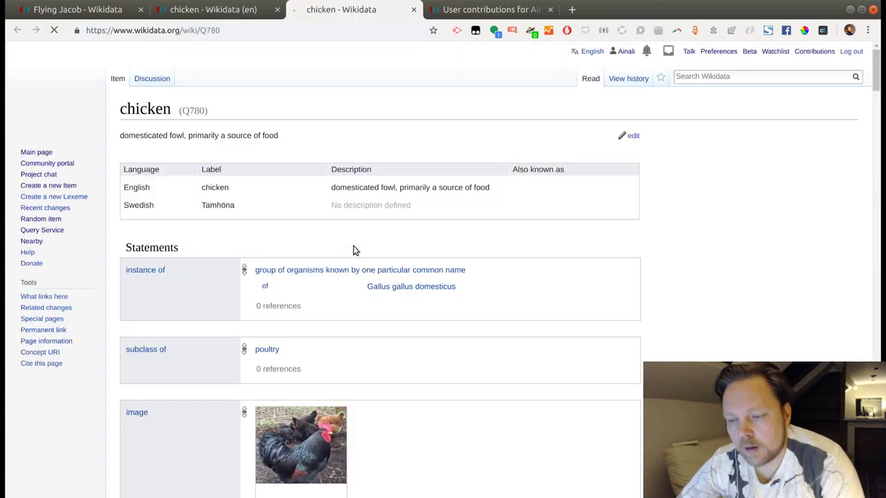
scroll(346, 368, "down", 2)
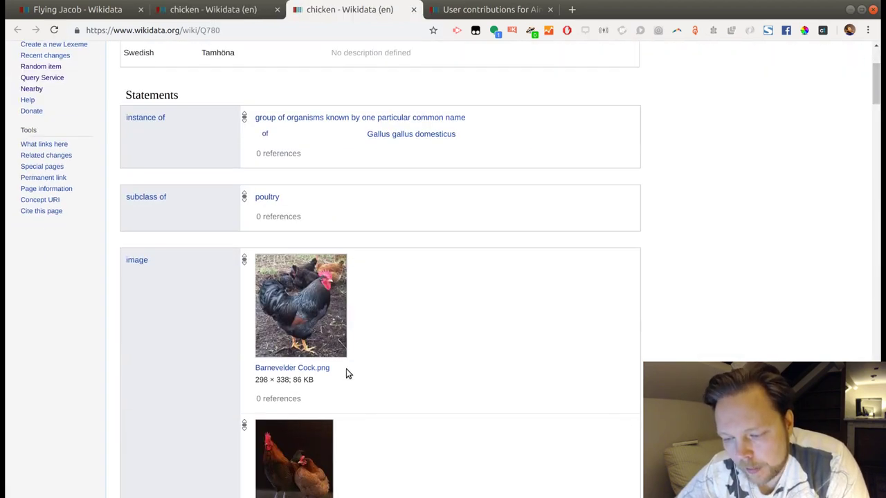
scroll(362, 372, "down", 4)
scroll(365, 378, "down", 3)
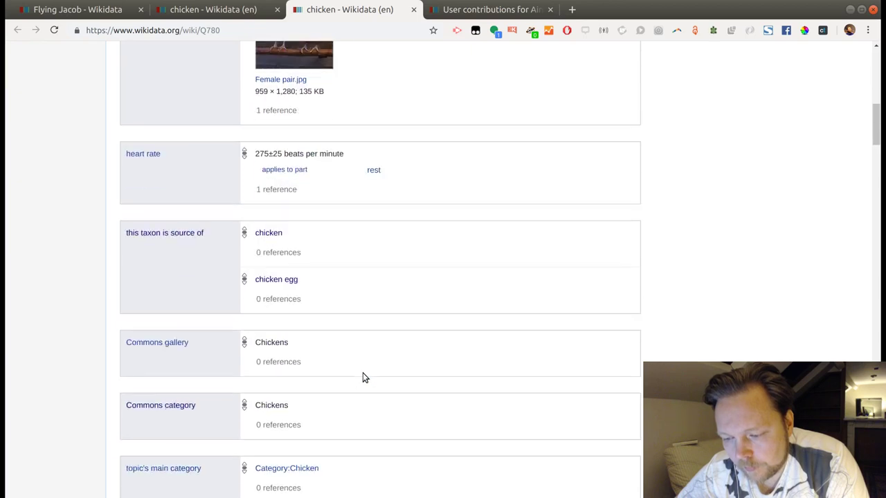
scroll(363, 377, "down", 2)
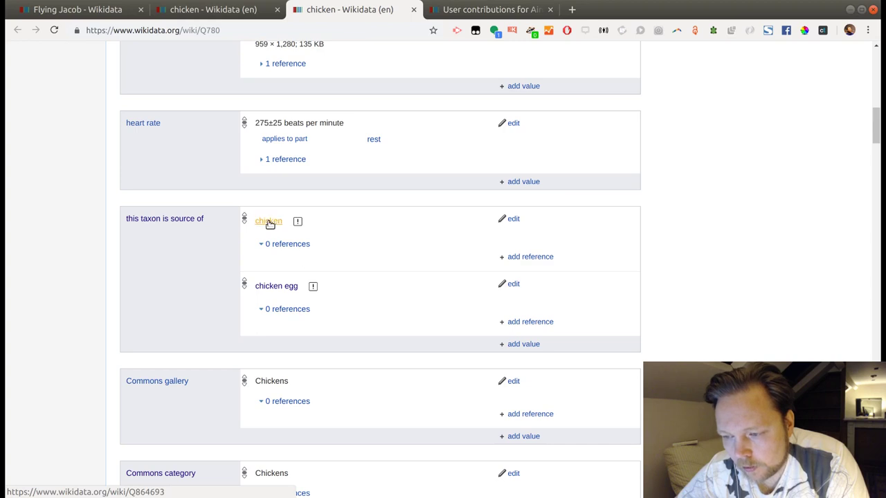
Step: Open the chicken value of "this taxon is source of" in a separate tab, compare it with the chicken meat item already open, and close the duplicate
middle_click(269, 223)
left_click_drag(452, 17, 334, 14)
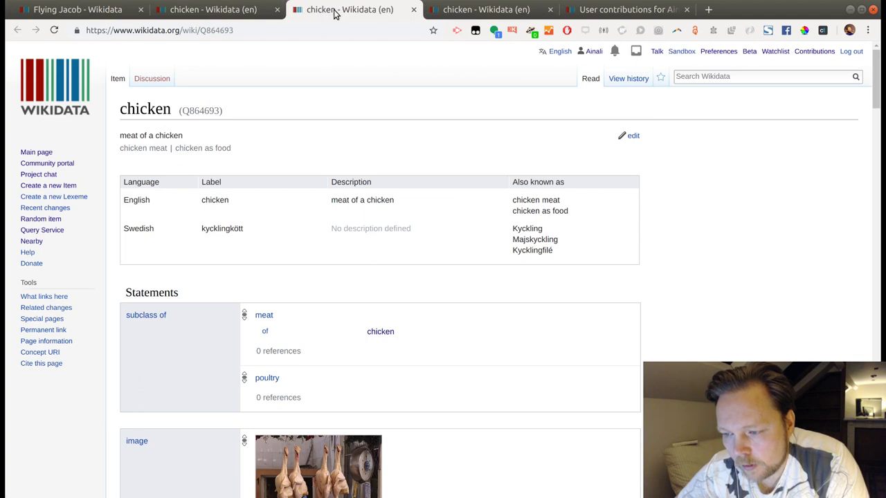
left_click(229, 8)
scroll(346, 181, "up", 4)
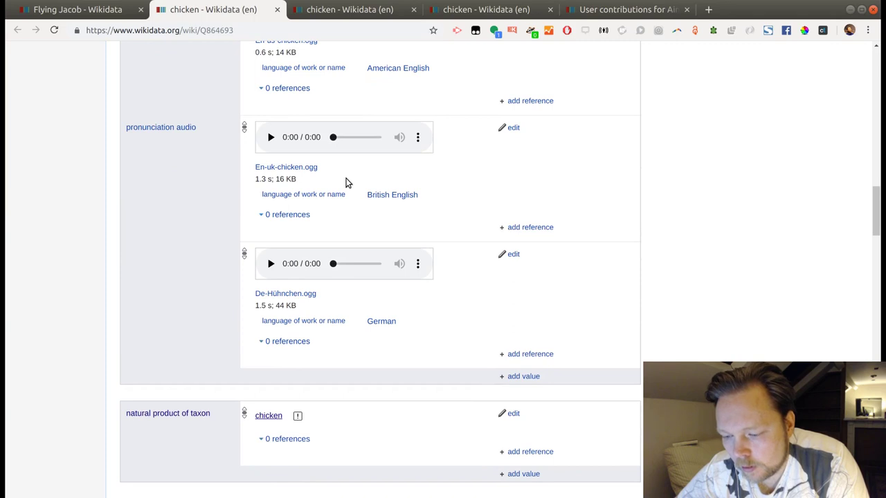
scroll(347, 184, "down", 2)
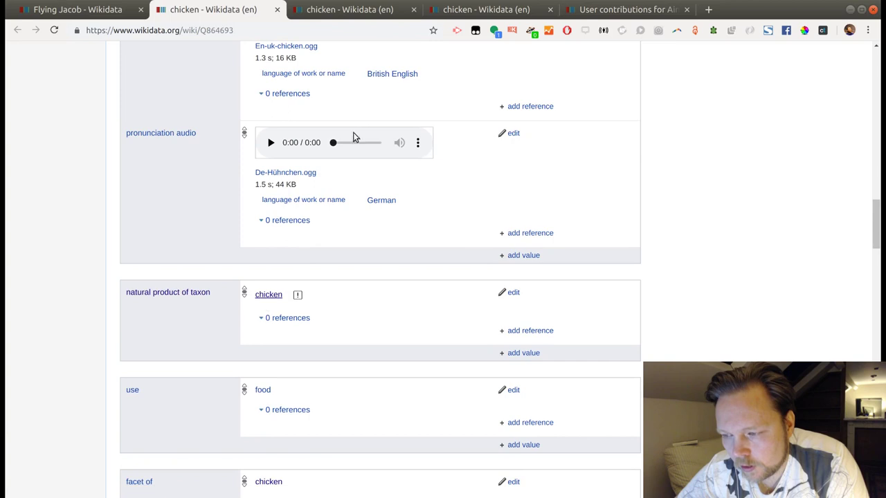
left_click(365, 7)
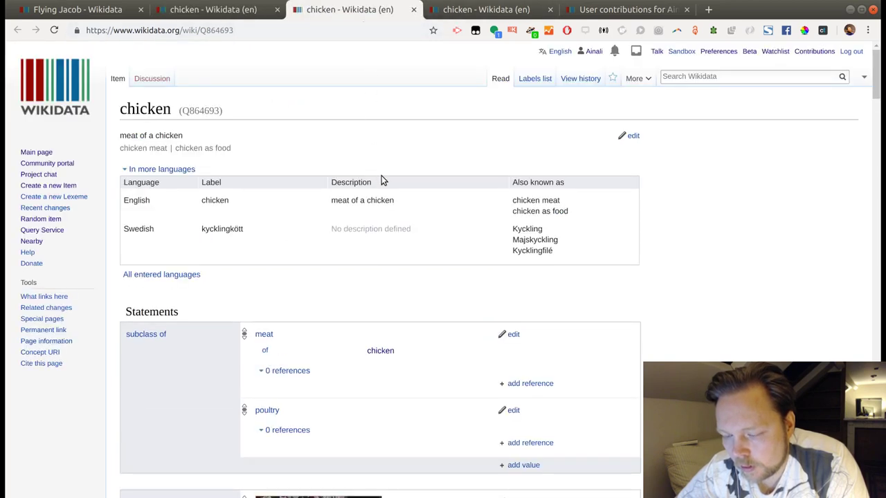
left_click(239, 10)
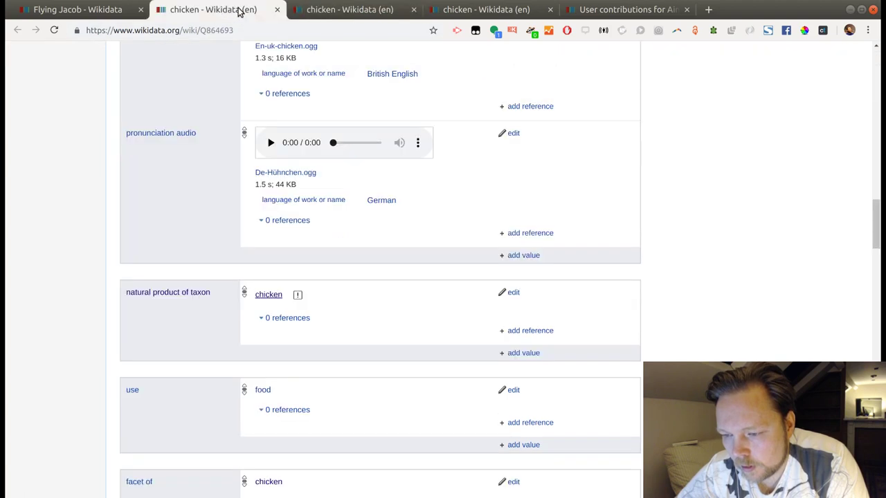
left_click(344, 10)
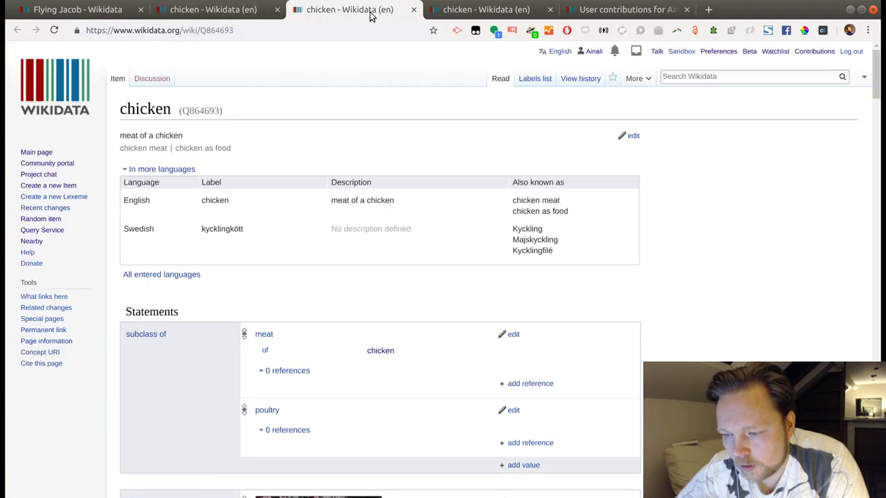
left_click(412, 10)
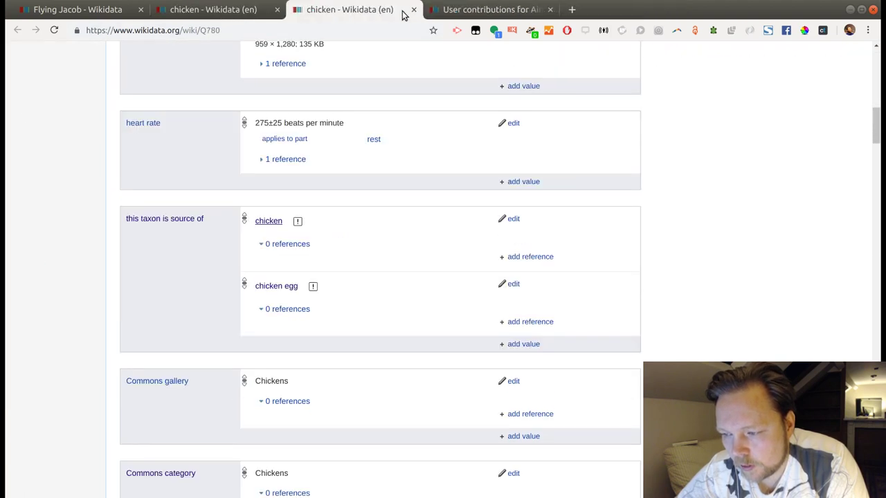
Step: Read the potential issue on the chicken value of "this taxon is source of" and check the item's "instance of" statement
left_click(298, 222)
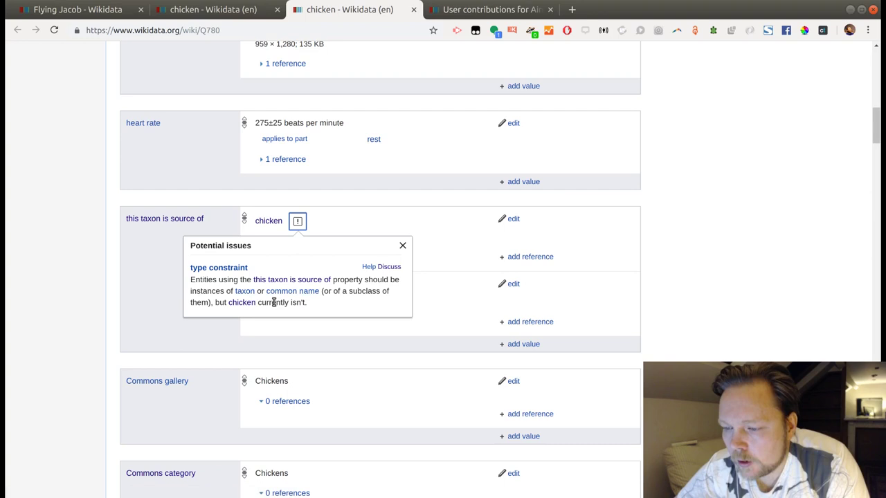
left_click(480, 306)
scroll(611, 307, "up", 9)
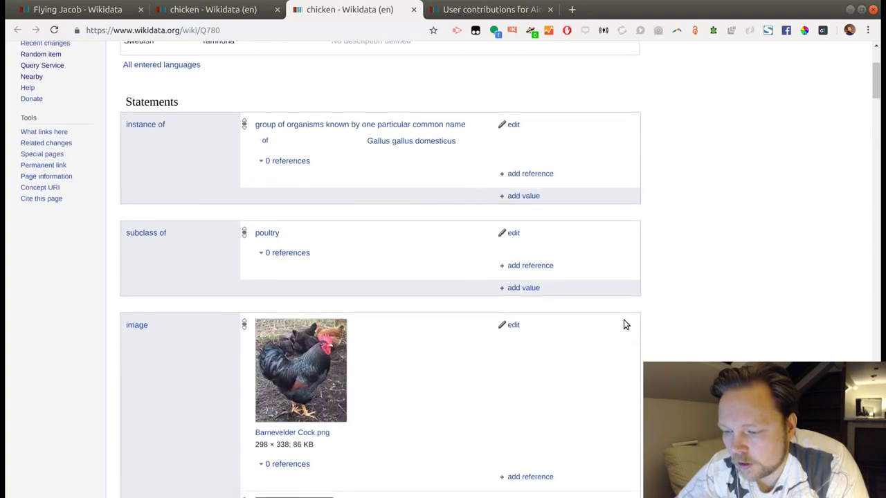
scroll(626, 325, "up", 3)
scroll(381, 290, "down", 1)
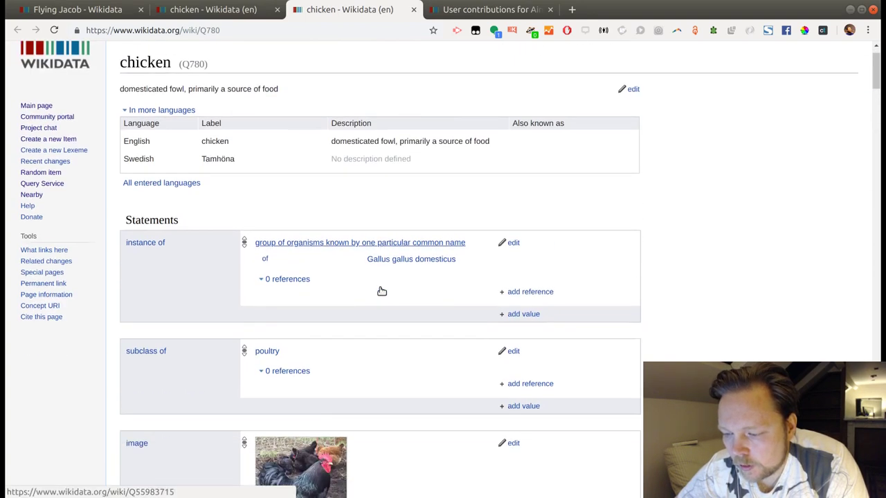
Step: Examine the remaining chicken (Q780) statements down to the identifiers, then open the chicken egg item from "this taxon is source of" and select its item ID
scroll(381, 291, "down", 2)
scroll(380, 291, "down", 2)
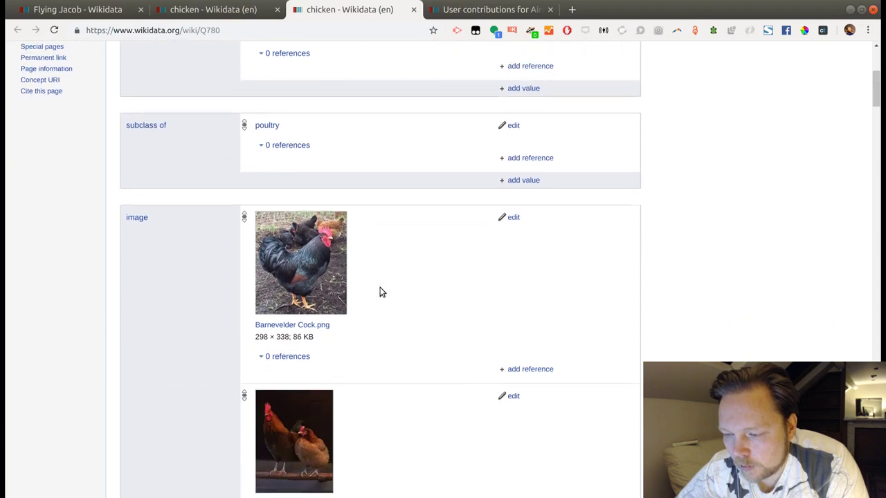
scroll(380, 287, "down", 8)
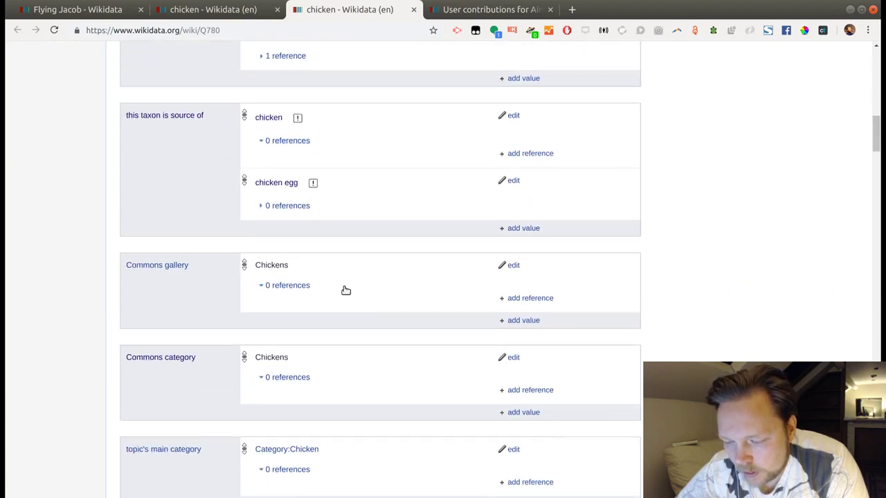
scroll(347, 289, "down", 6)
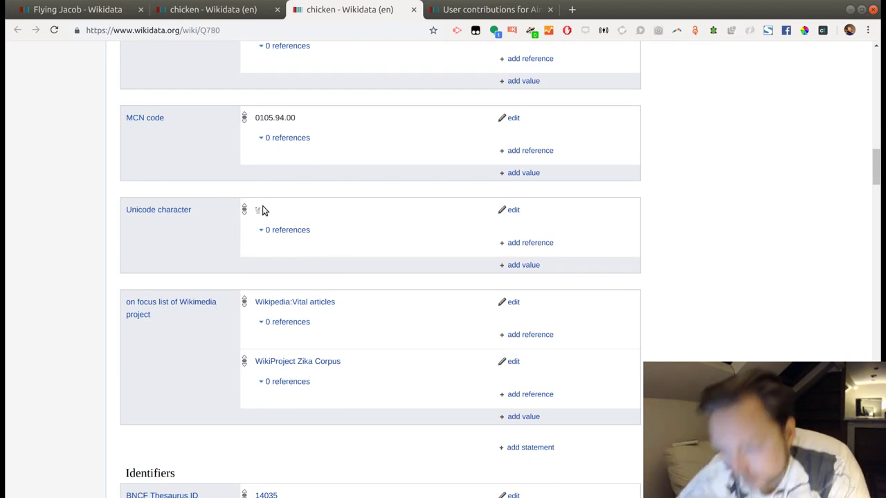
scroll(316, 231, "down", 5)
scroll(317, 233, "up", 5)
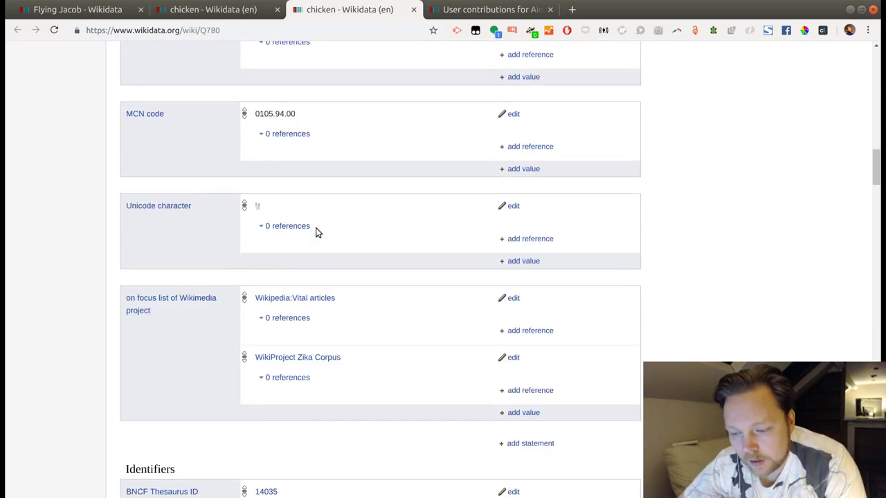
scroll(316, 233, "up", 15)
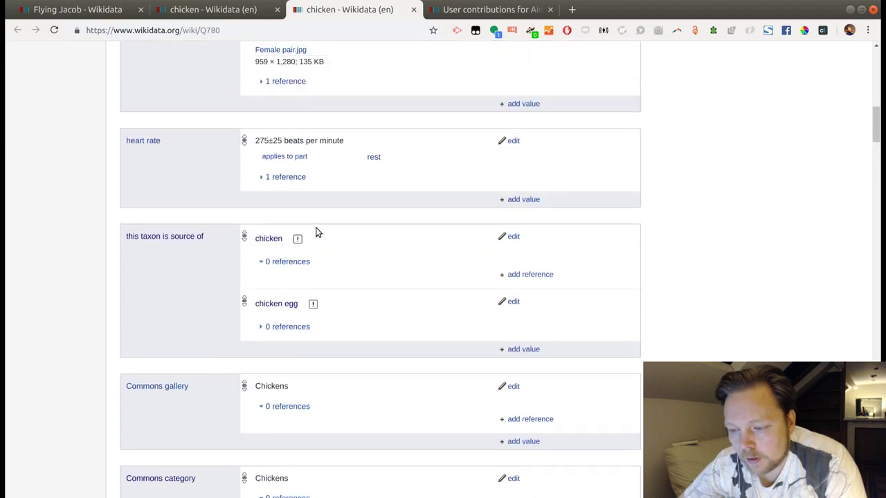
scroll(316, 231, "up", 5)
scroll(315, 232, "down", 4)
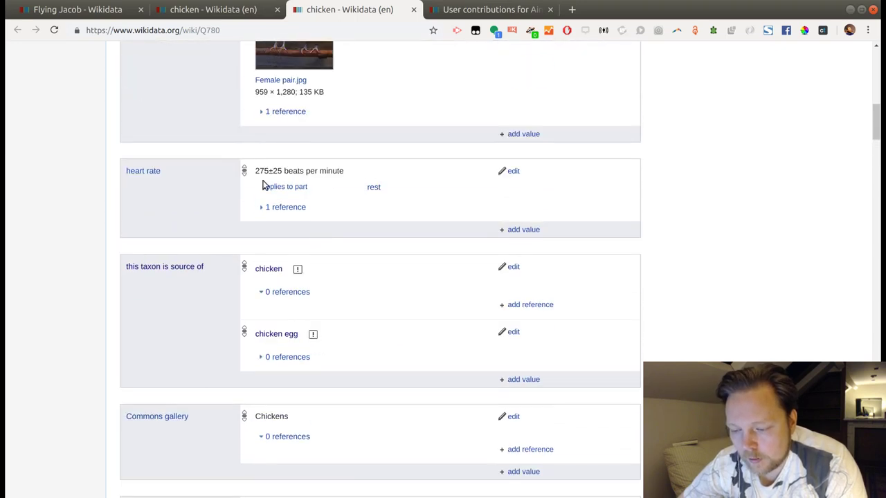
left_click(286, 335)
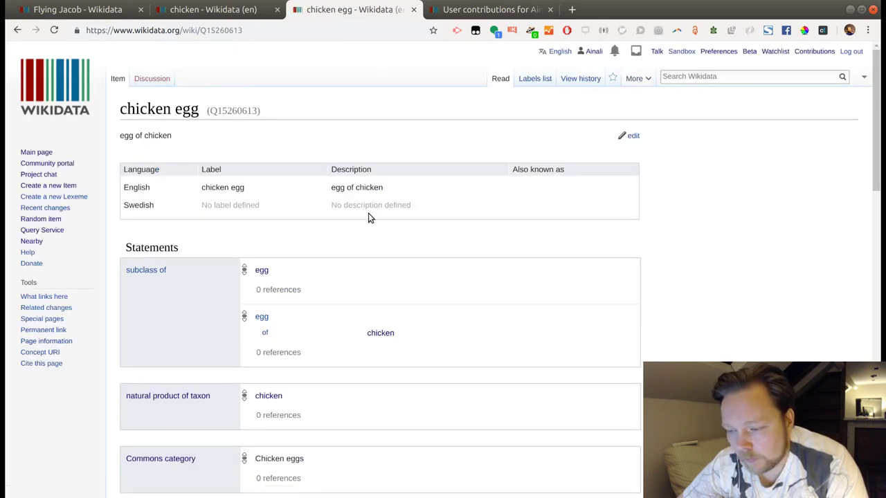
double_click(237, 112)
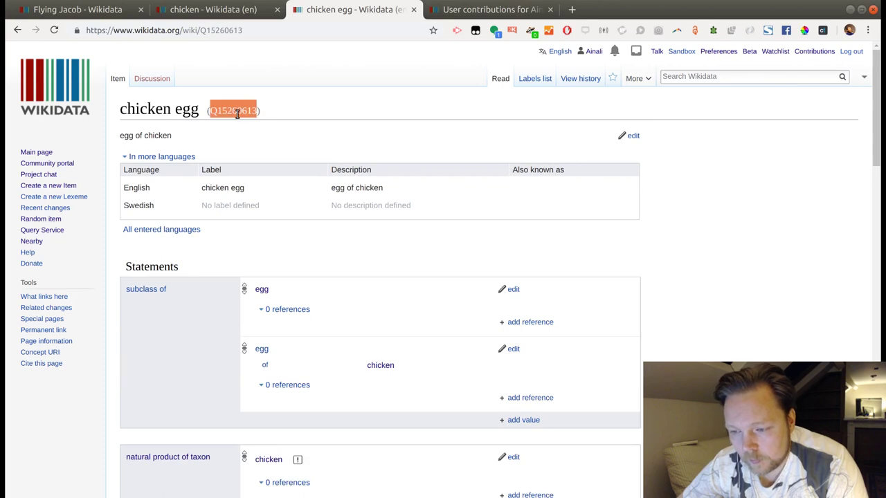
Step: Return to the user contributions list and open the Polhemsbakelse item (Q10636000) in a separate tab
left_click(451, 11)
scroll(471, 246, "down", 2)
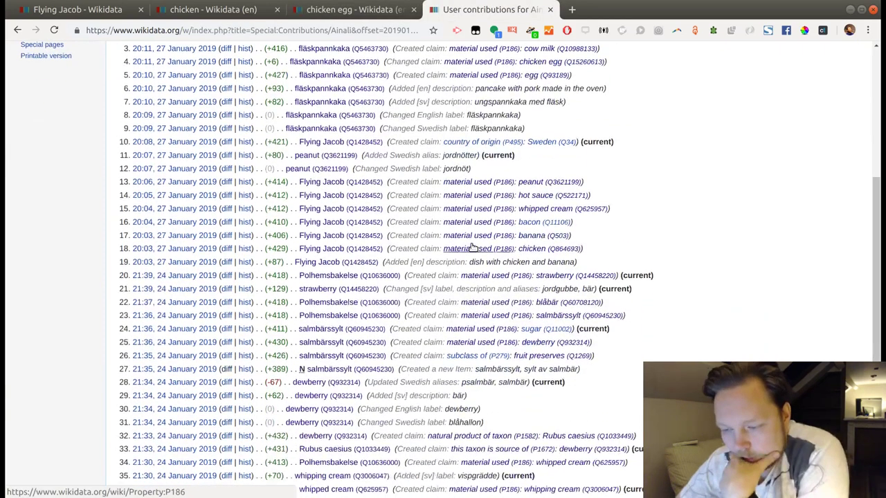
scroll(473, 248, "down", 1)
middle_click(329, 245)
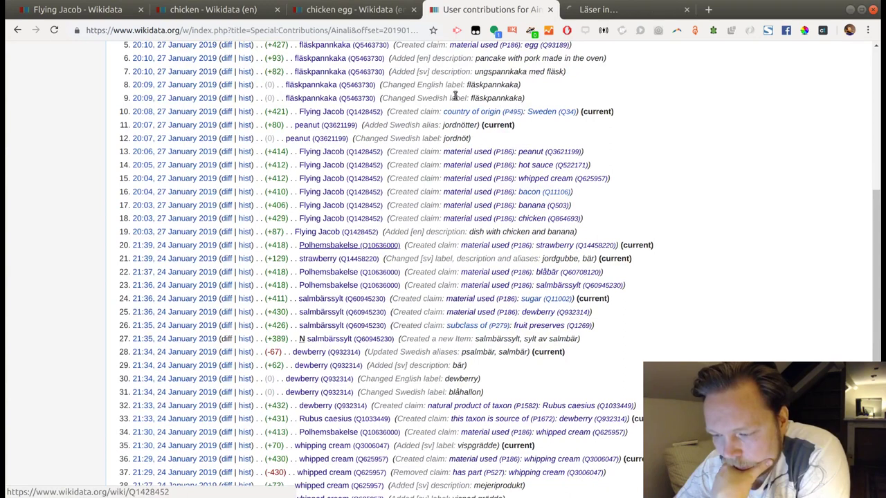
left_click(606, 10)
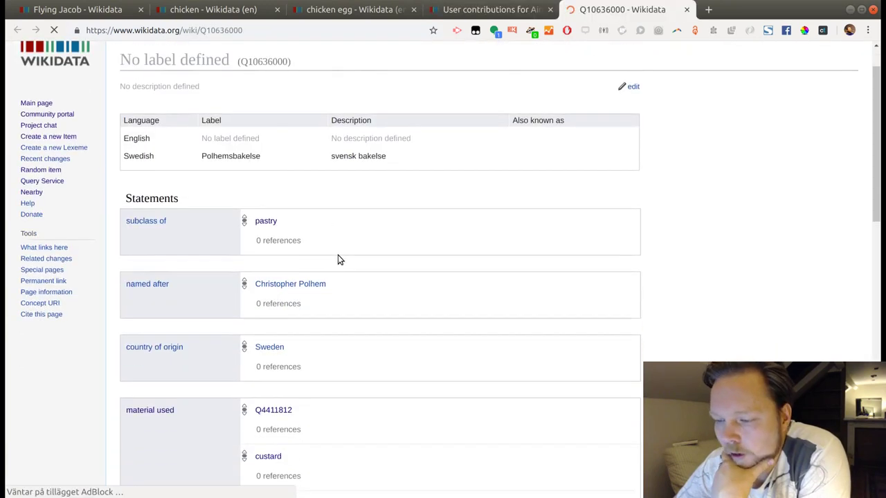
Step: Open the egg value of Polhemsbakelse's "material used" in a separate tab, examine its statements down to "has parts of the class", and close it
scroll(338, 257, "down", 5)
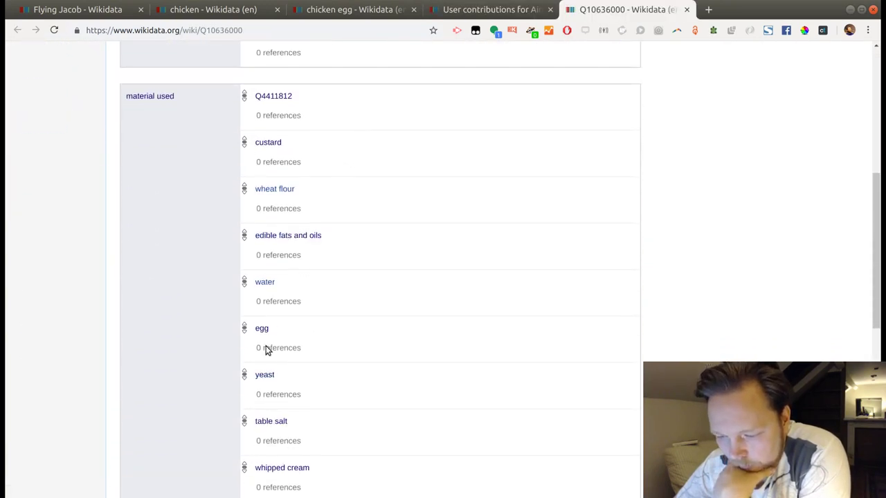
scroll(295, 338, "down", 2)
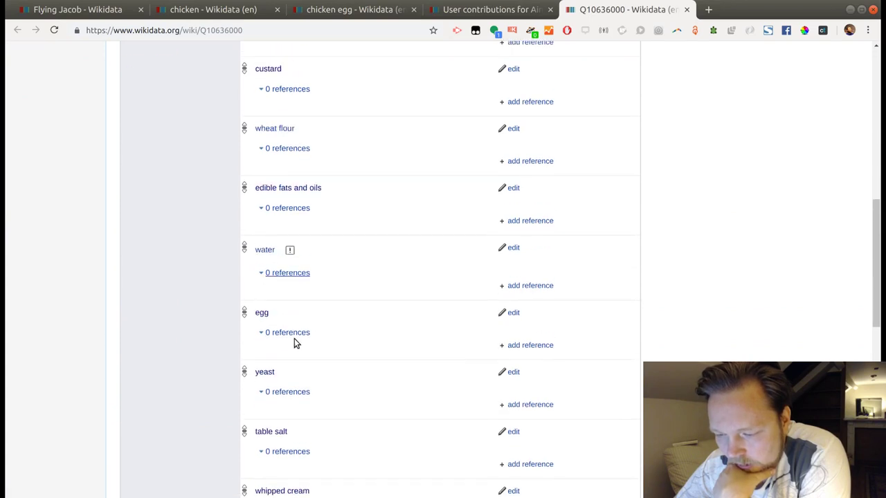
middle_click(262, 308)
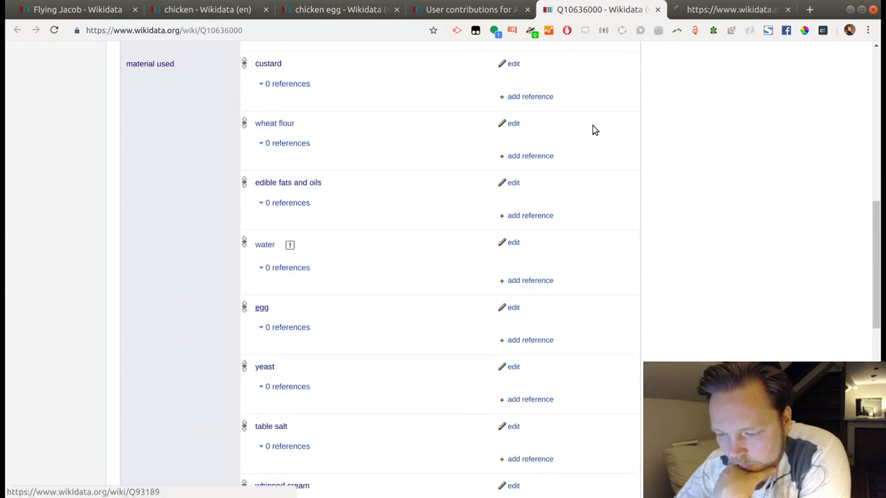
left_click(692, 10)
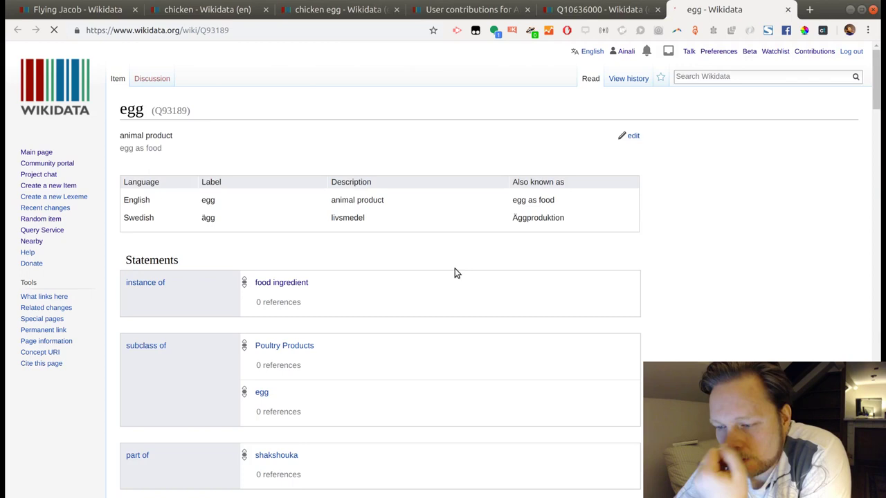
scroll(424, 261, "down", 3)
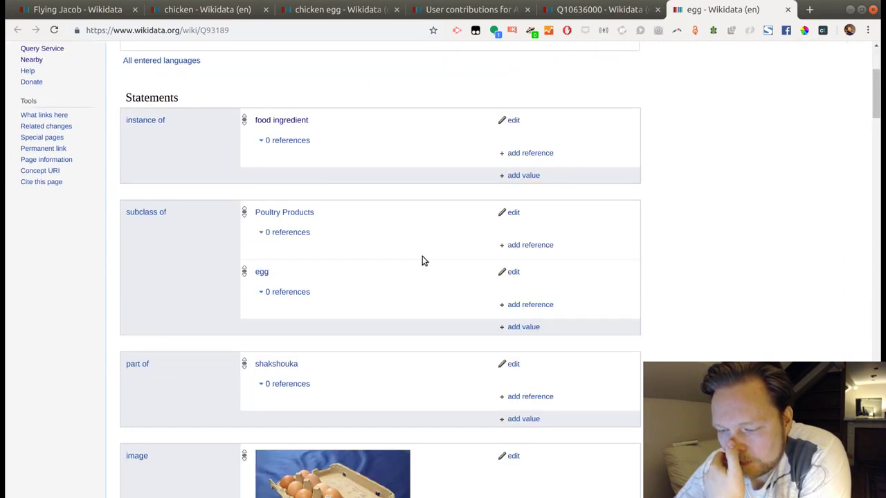
scroll(424, 261, "down", 2)
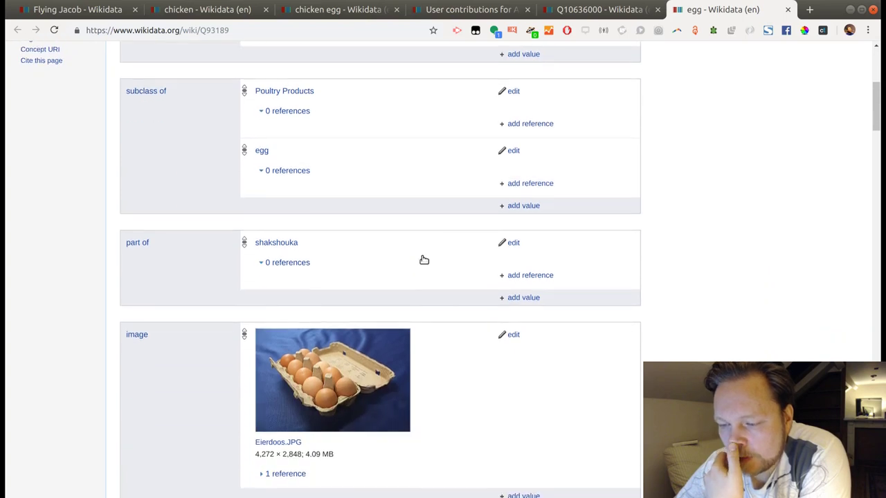
scroll(423, 261, "down", 1)
scroll(423, 258, "down", 5)
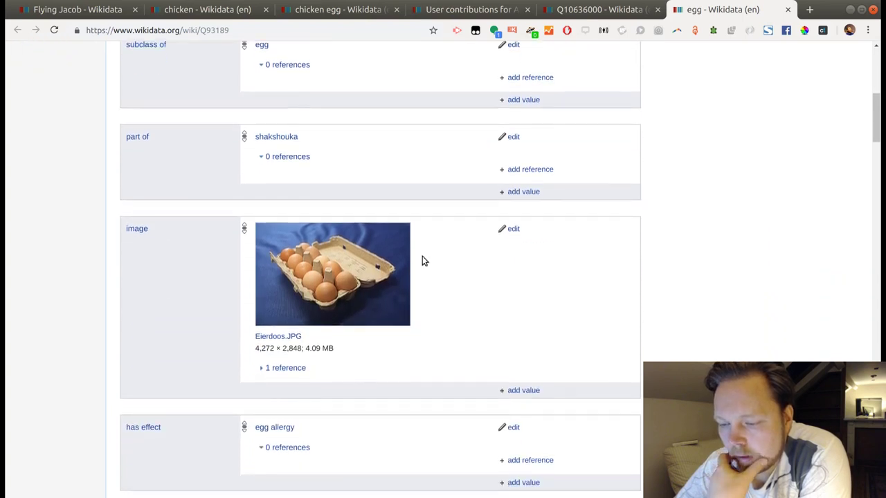
scroll(424, 261, "down", 4)
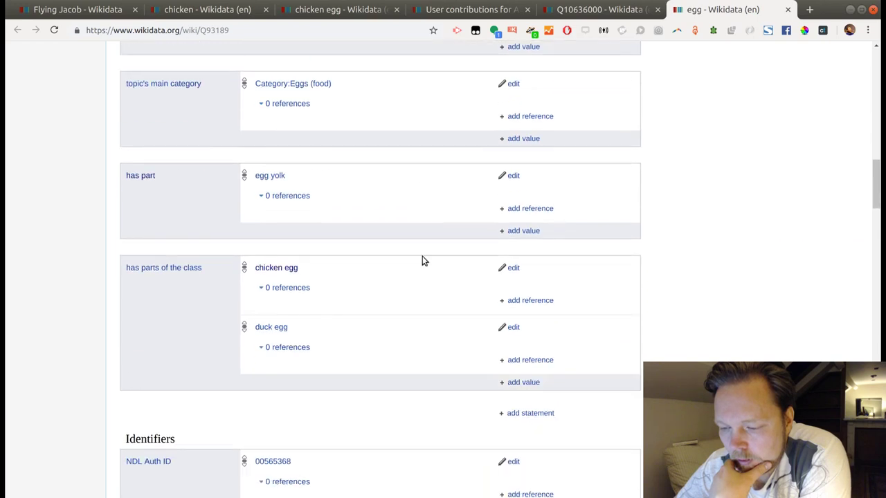
scroll(424, 259, "up", 3)
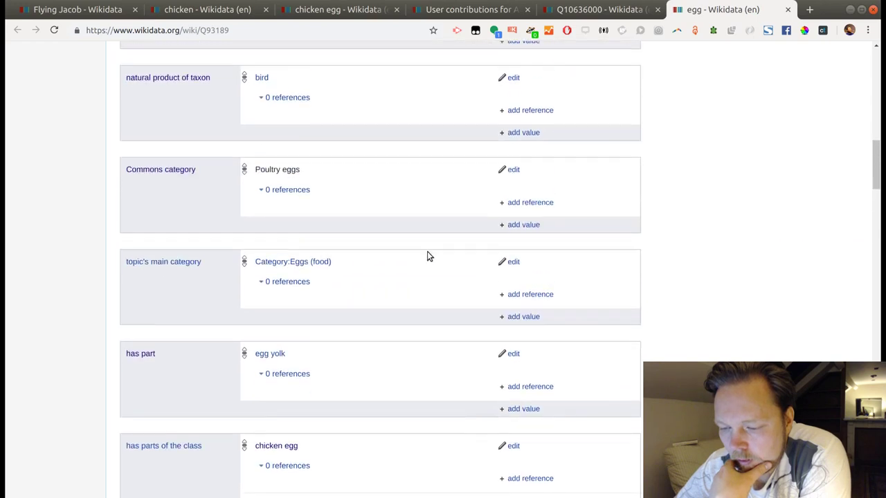
left_click(787, 10)
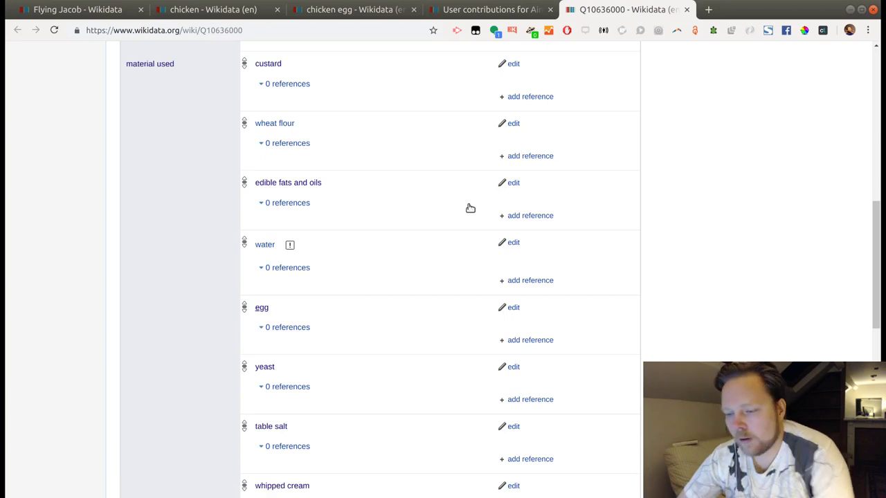
Step: Replace the egg value of Polhemsbakelse's "material used" with chicken egg (Q15260613) and publish the change
left_click(512, 308)
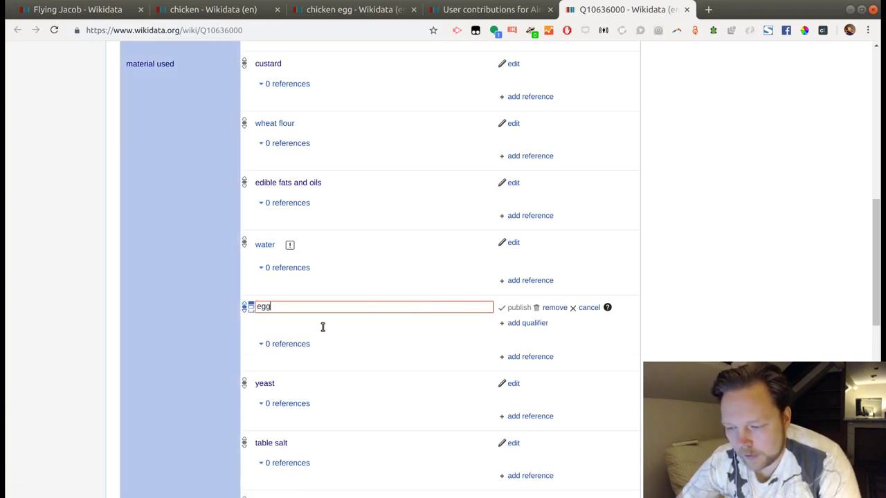
type("Q15260613")
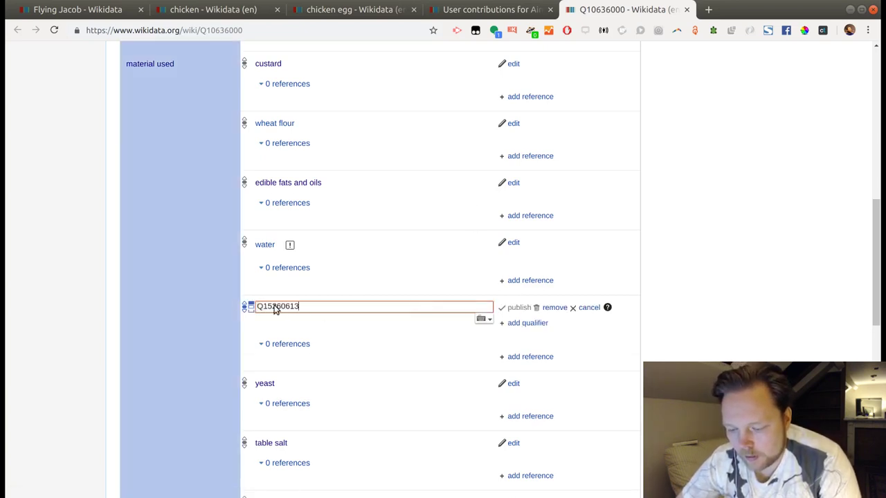
left_click(423, 322)
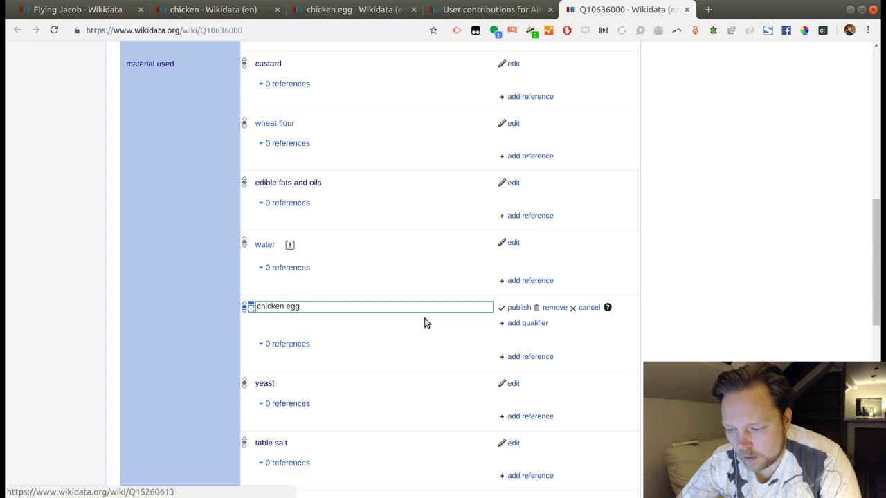
left_click(513, 309)
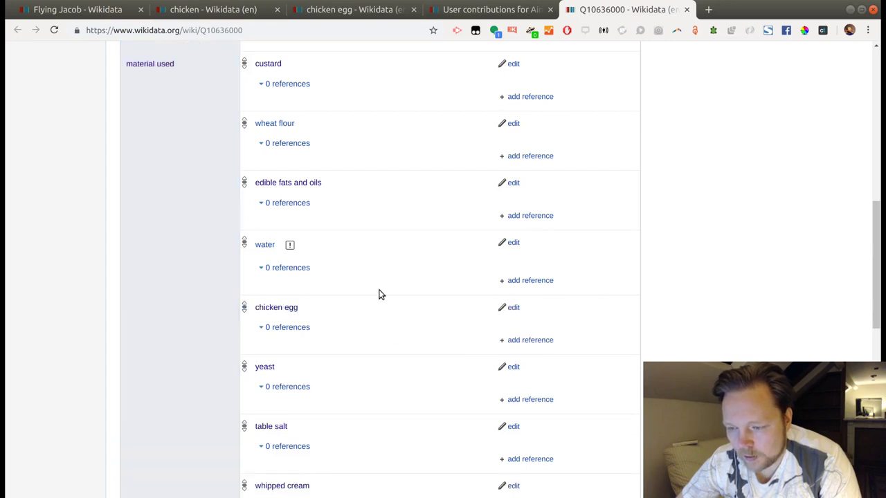
Step: Read the potential issue on the water value of "material used", then close the Polhemsbakelse item
left_click(290, 247)
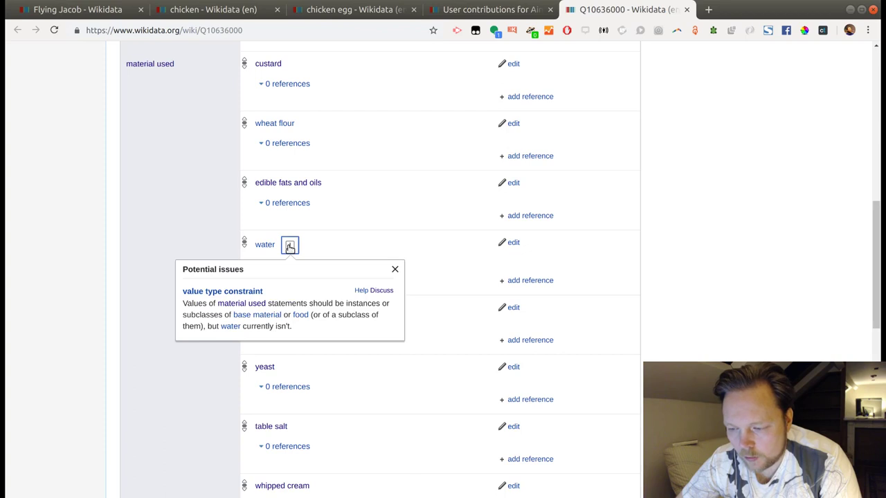
left_click(346, 246)
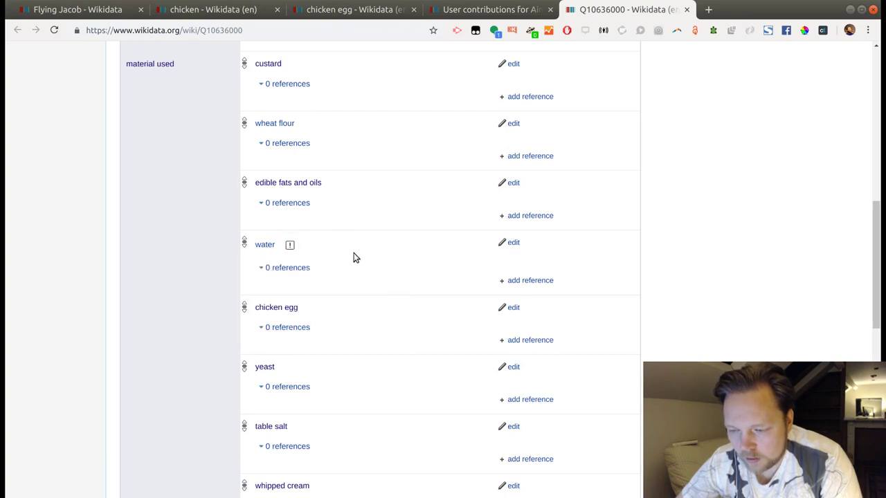
left_click(686, 10)
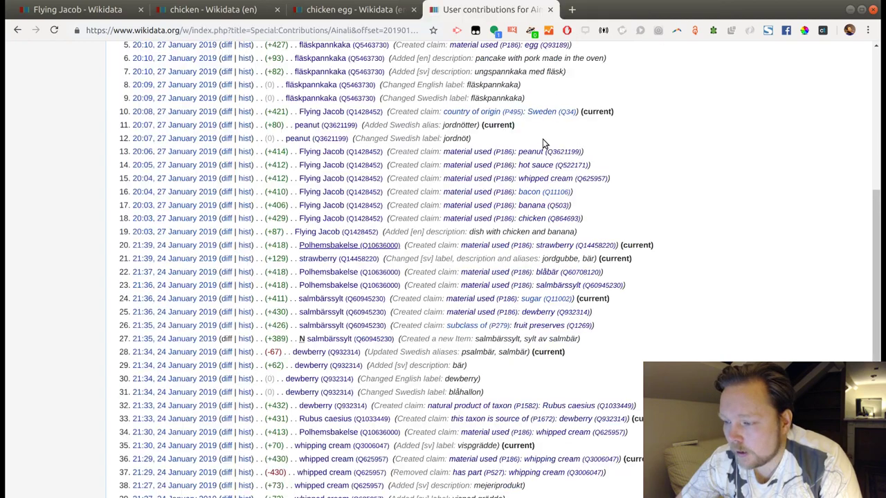
Step: Go through the user contributions to the older 50 edits and open the toscakaka item (Q29062003) in a separate tab
scroll(393, 269, "down", 3)
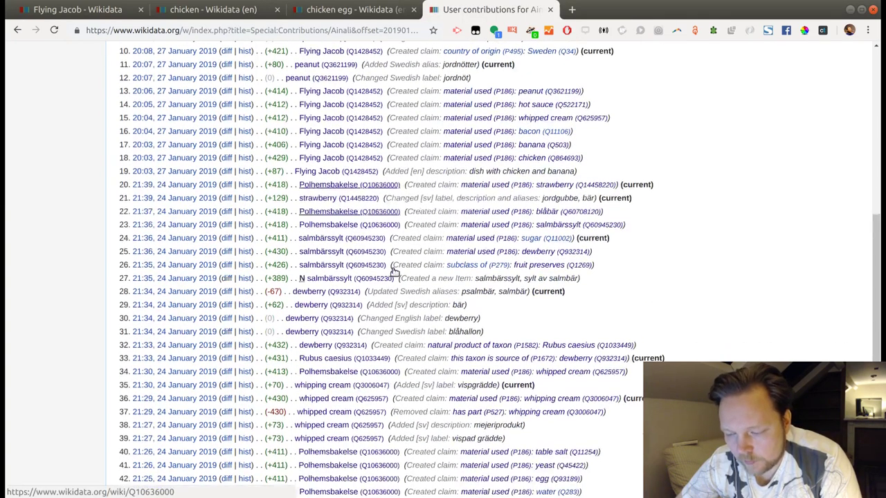
scroll(393, 270, "down", 3)
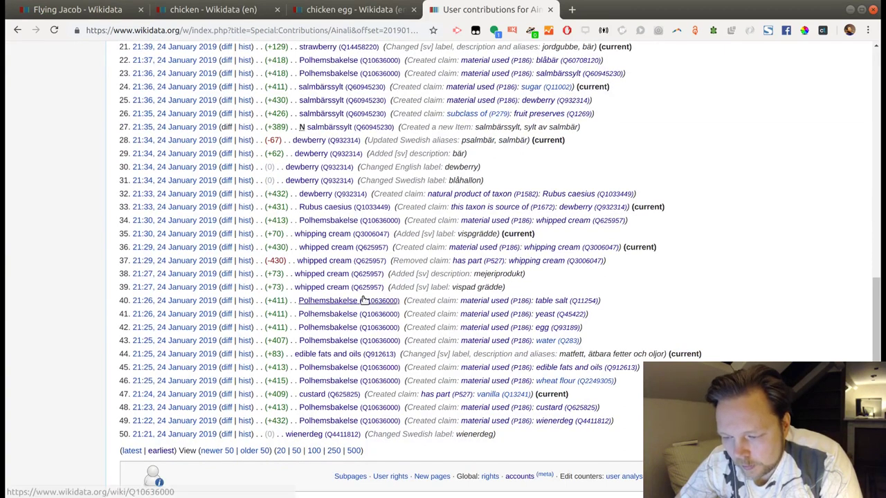
scroll(312, 300, "down", 2)
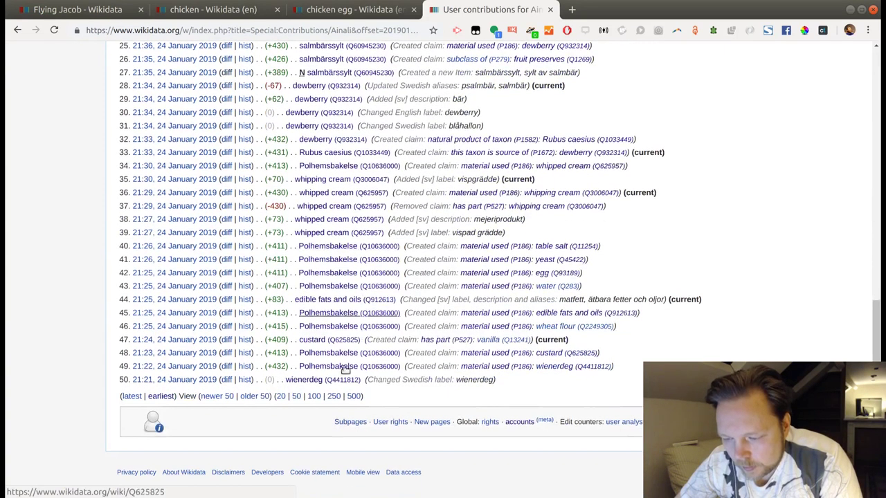
left_click(254, 398)
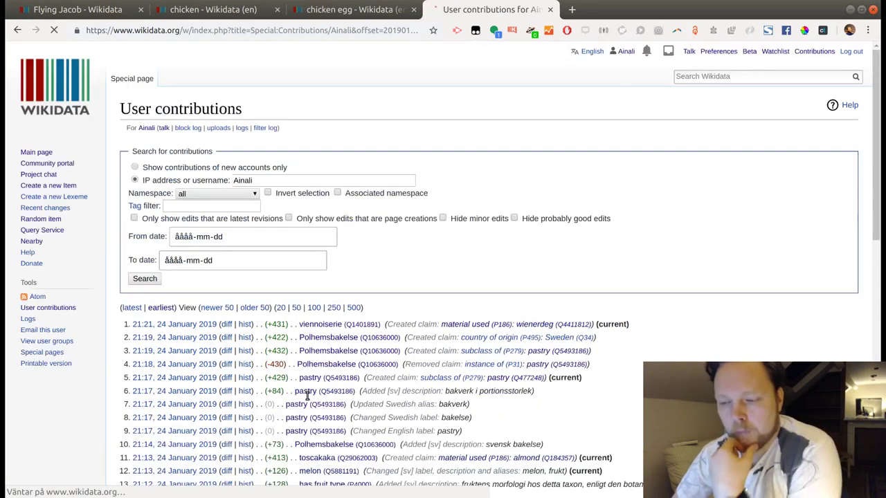
scroll(271, 331, "down", 4)
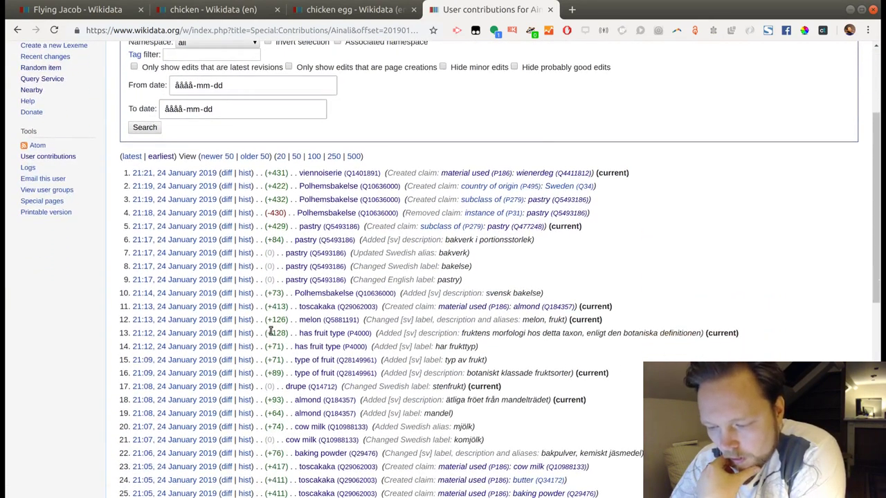
middle_click(320, 308)
key("ctrl+Tab")
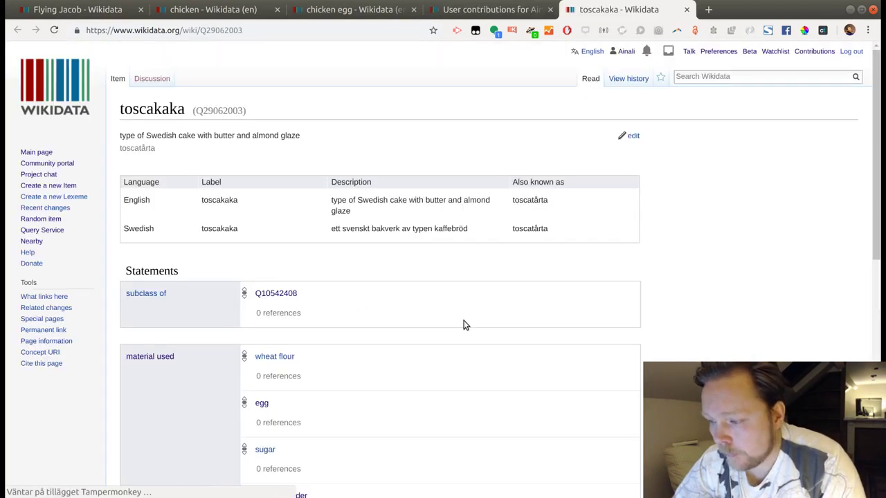
Step: Replace the egg value of toscakaka's "material used" with chicken egg (Q15260613), publish the change and close the item
scroll(464, 325, "down", 3)
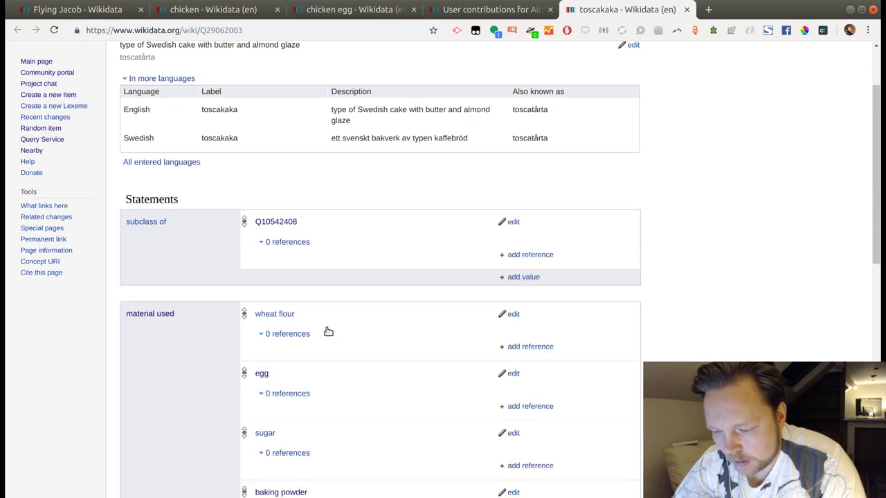
left_click(511, 377)
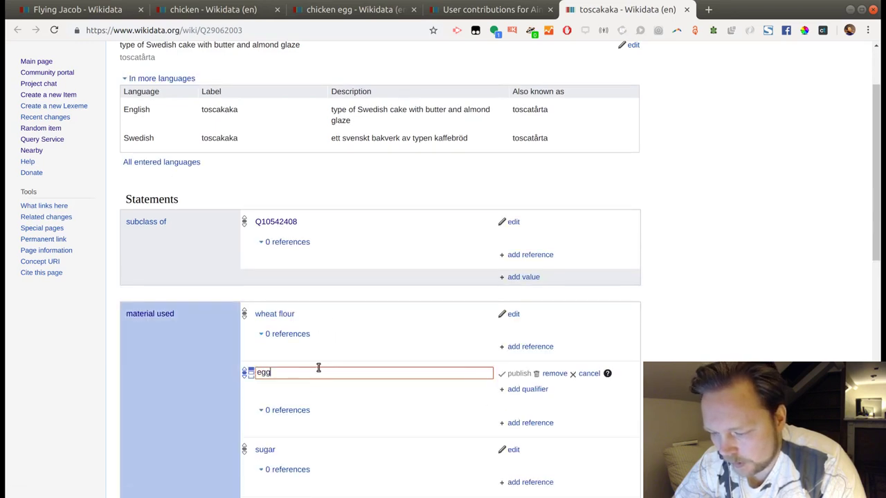
type("Q15260613")
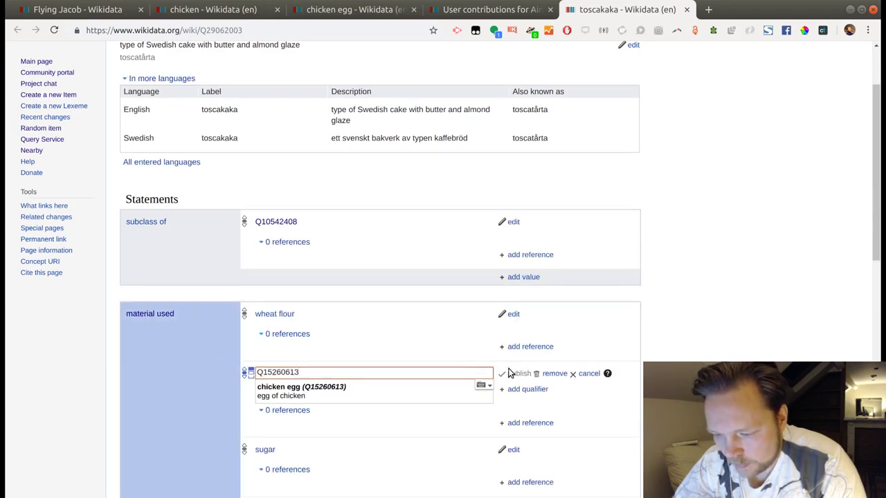
left_click(389, 393)
left_click(512, 373)
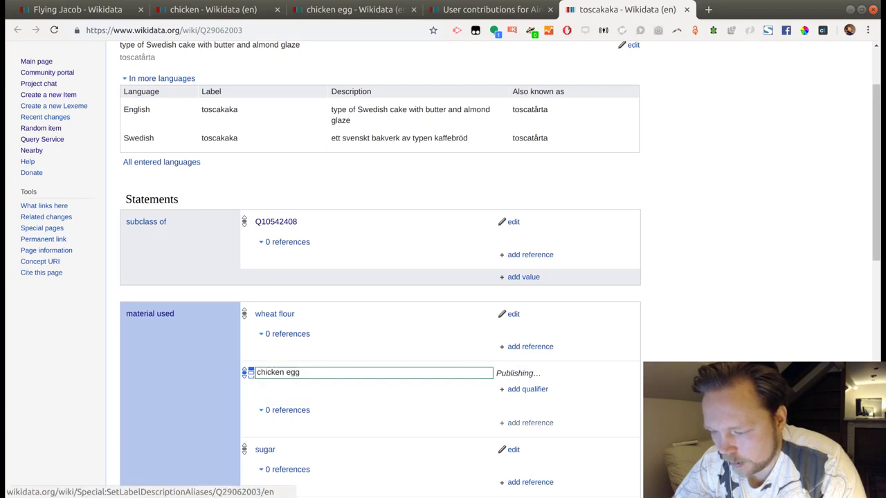
left_click(687, 10)
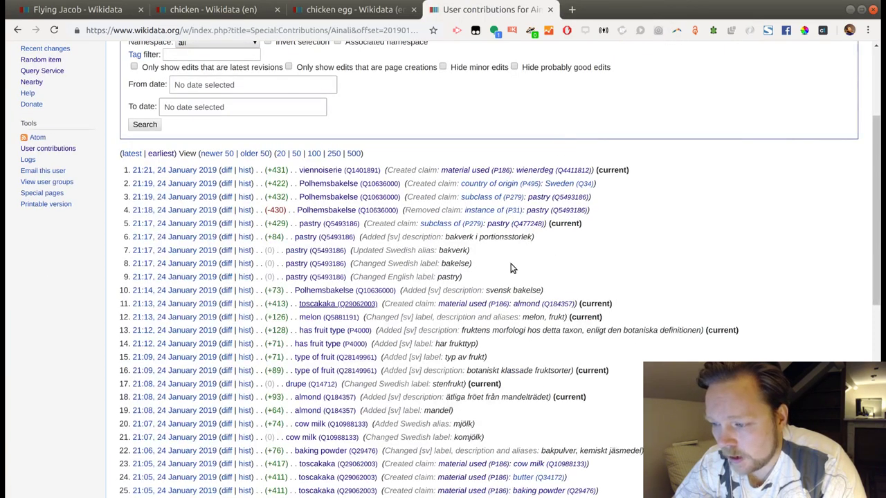
Step: Look through the contributions from 24 January 2019 for dish items that may use the generic egg ingredient
scroll(512, 268, "down", 5)
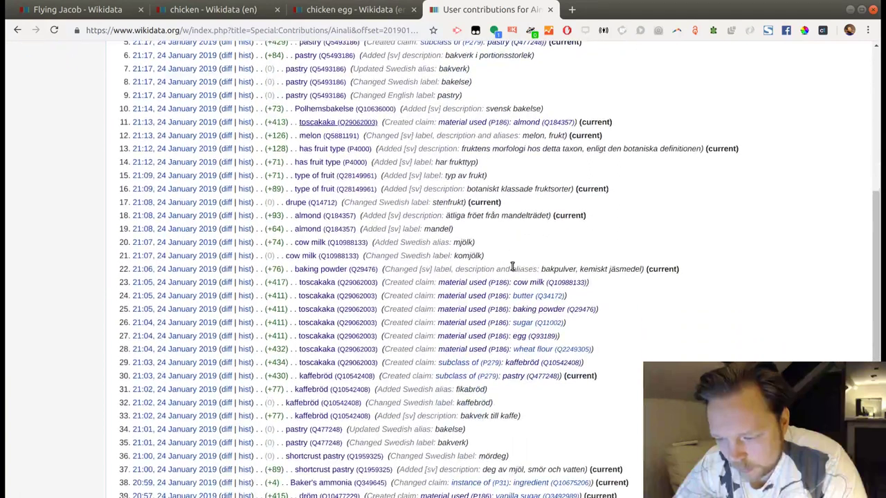
scroll(512, 267, "down", 2)
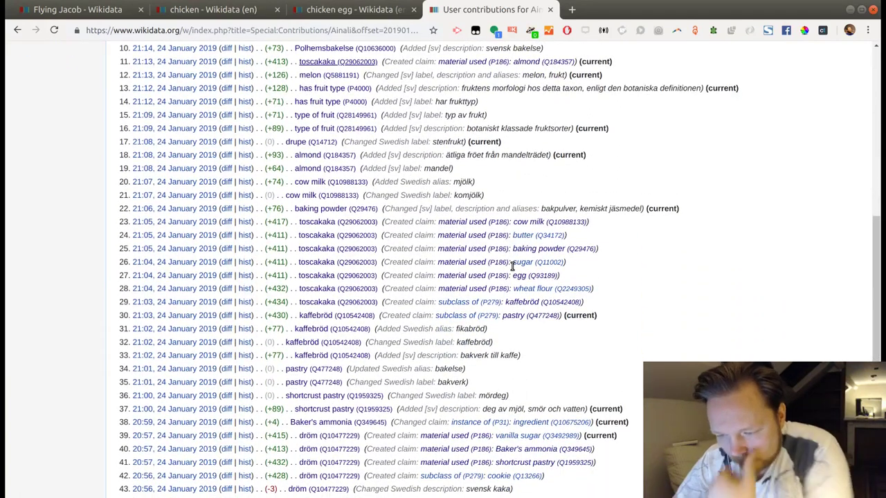
scroll(512, 266, "down", 4)
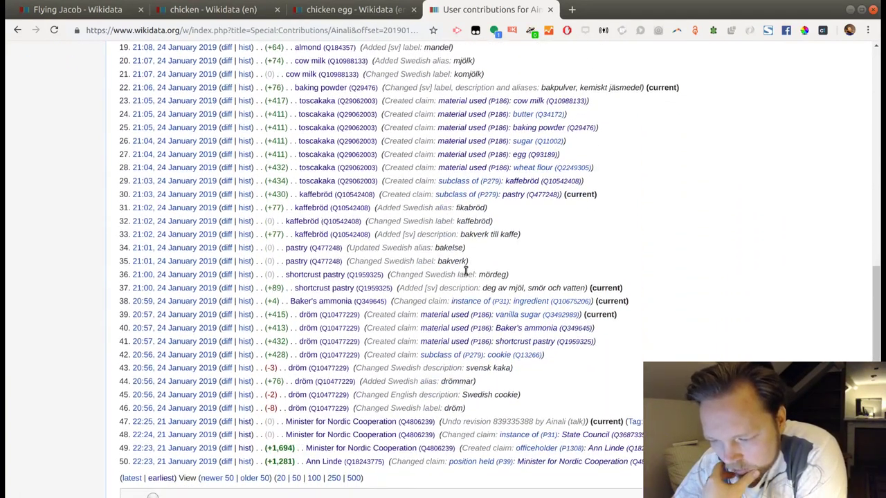
scroll(466, 271, "down", 3)
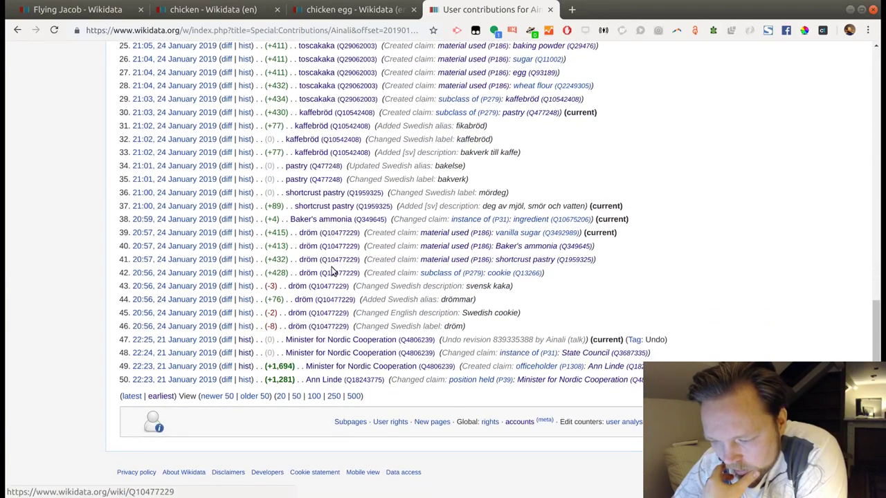
scroll(331, 271, "up", 3)
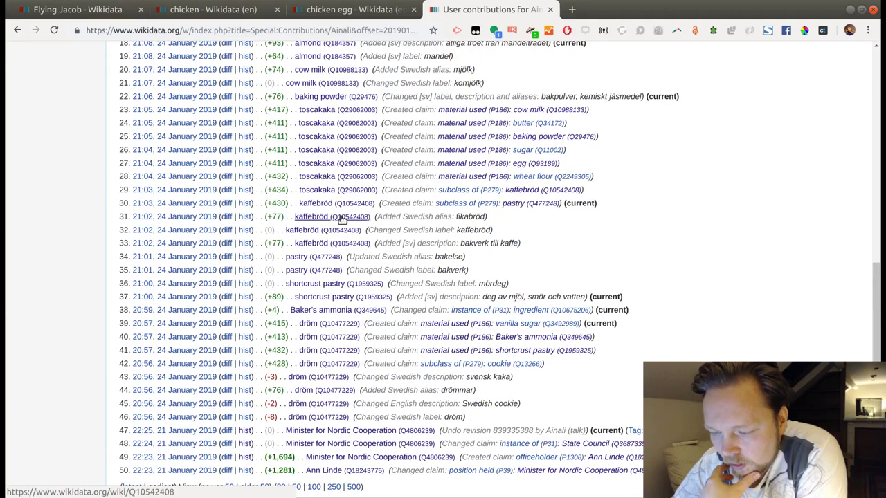
scroll(341, 219, "down", 3)
Step: Page back through the older contributions, past the 21 January minister edits, to the food edits from 20 January 2019
left_click(264, 397)
scroll(503, 253, "down", 9)
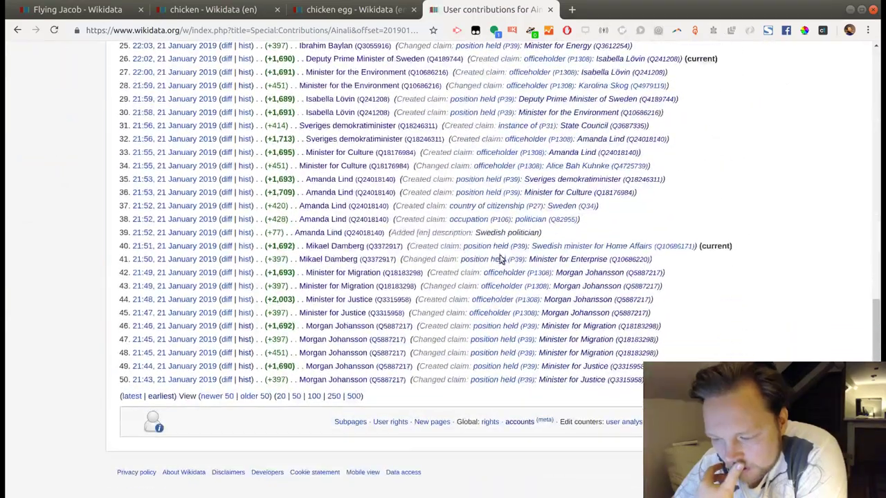
left_click(257, 397)
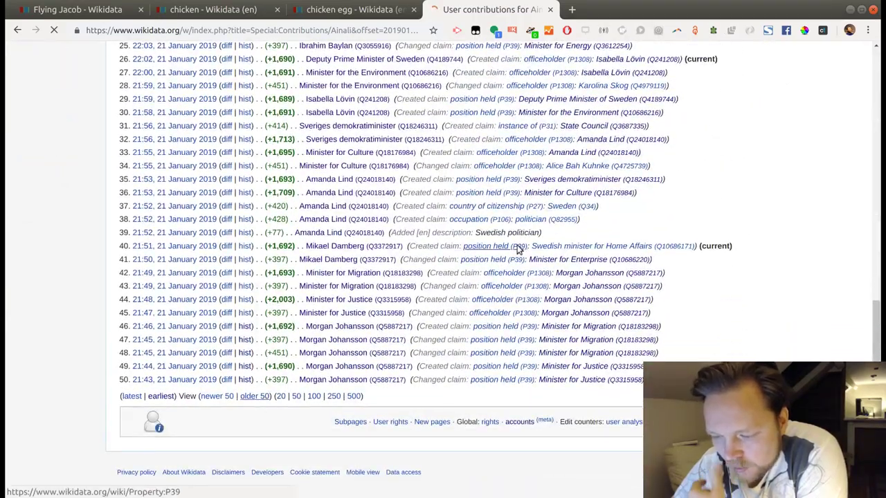
scroll(515, 248, "down", 5)
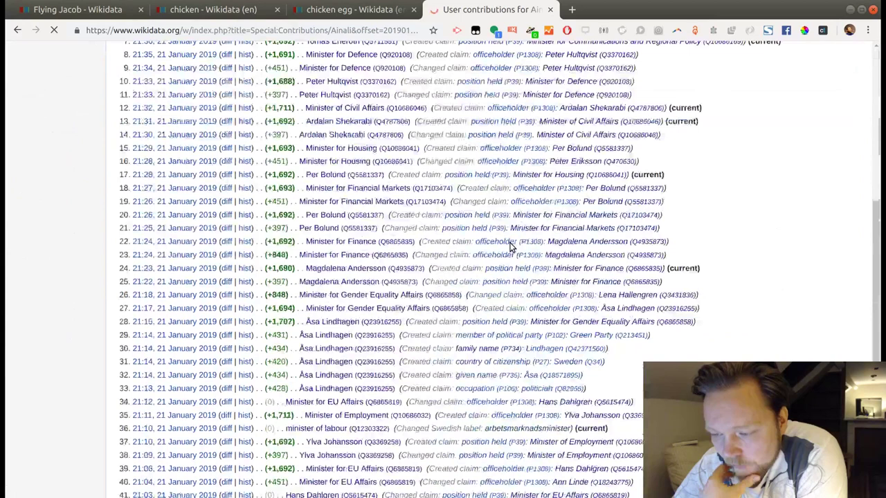
scroll(511, 246, "down", 5)
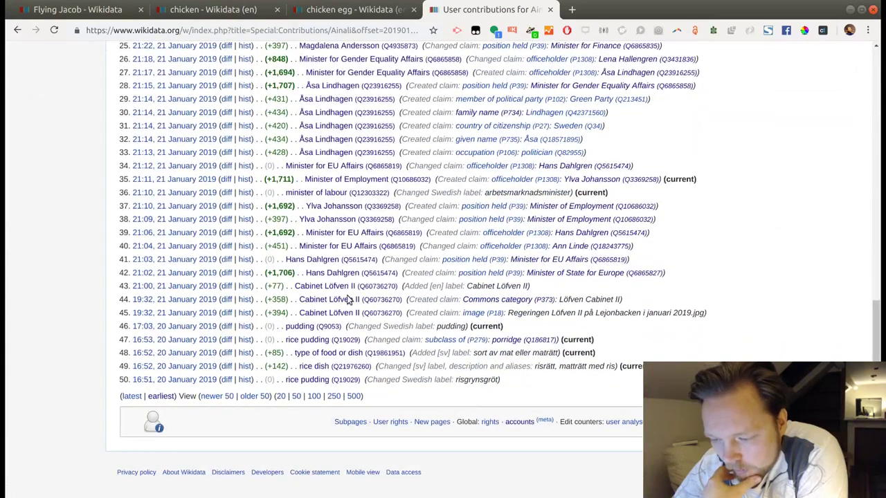
left_click(254, 397)
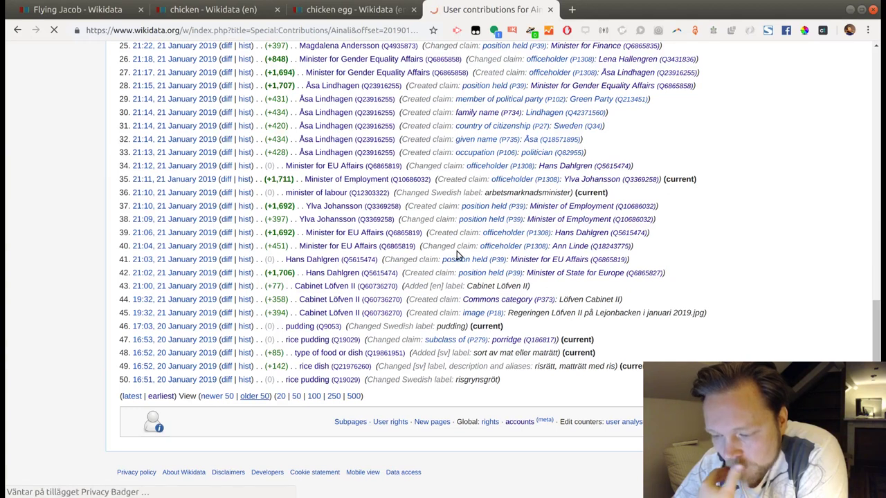
scroll(456, 256, "down", 2)
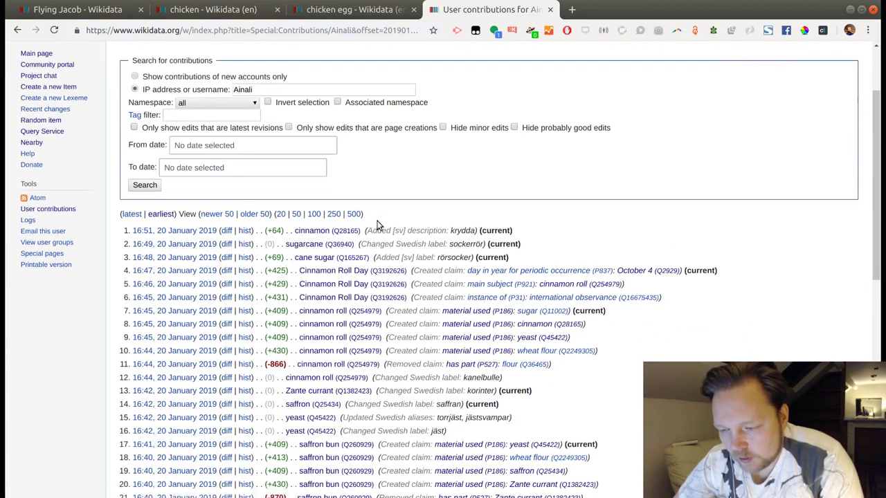
Step: Open the cinnamon roll item (Q254979) in a separate tab, check its "material used" values and close it
scroll(377, 225, "down", 3)
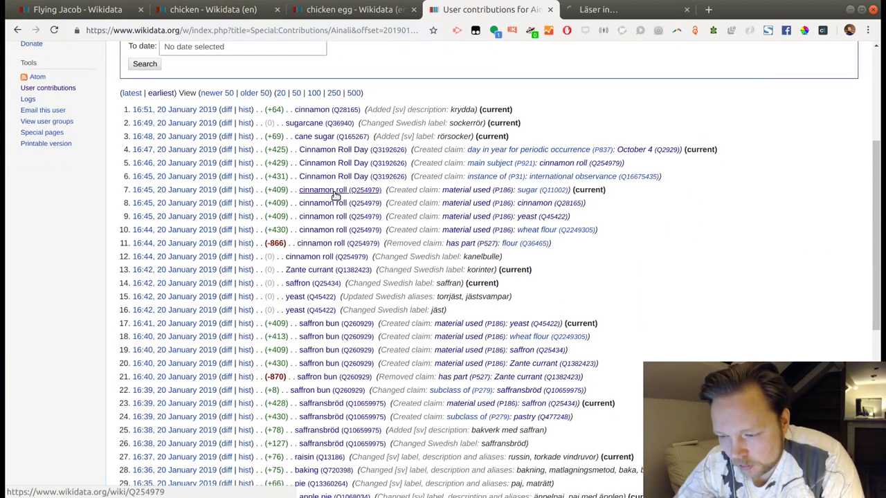
key("ctrl+Tab")
scroll(334, 197, "down", 1)
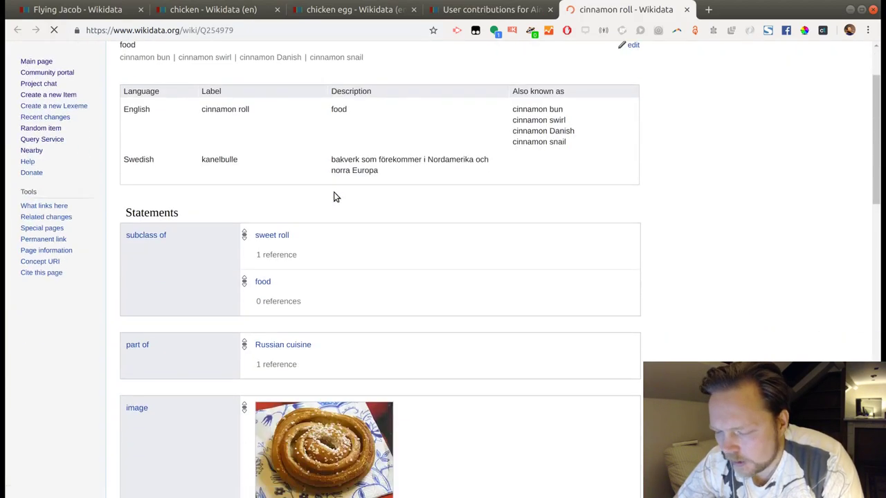
scroll(334, 194, "down", 7)
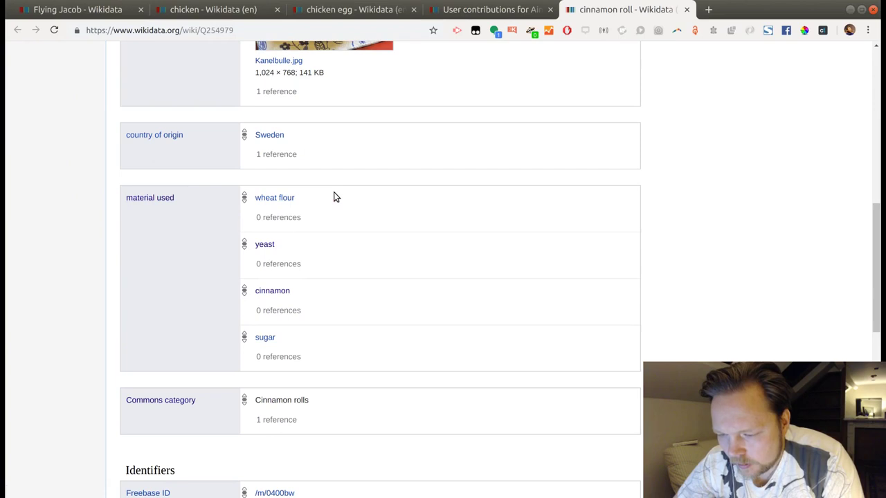
key("ctrl+w")
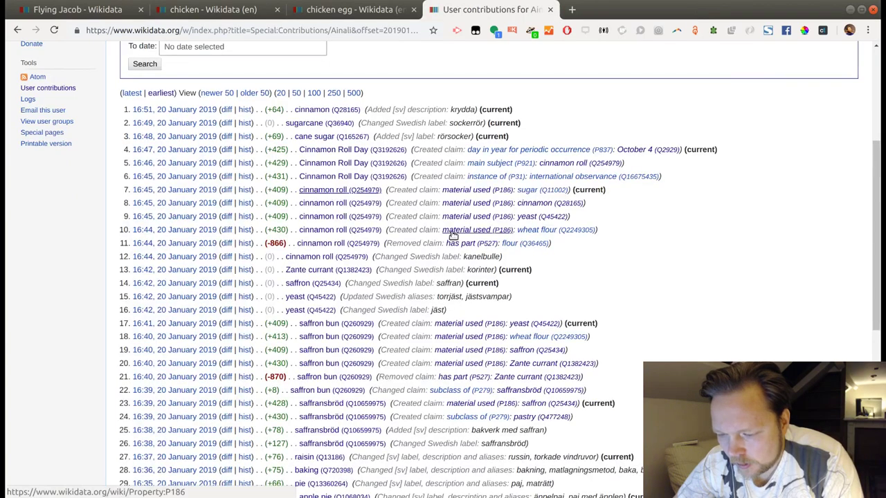
Step: Open the saffron bun item (Q260929) in a separate tab, check its "material used" values and close it
scroll(451, 236, "down", 2)
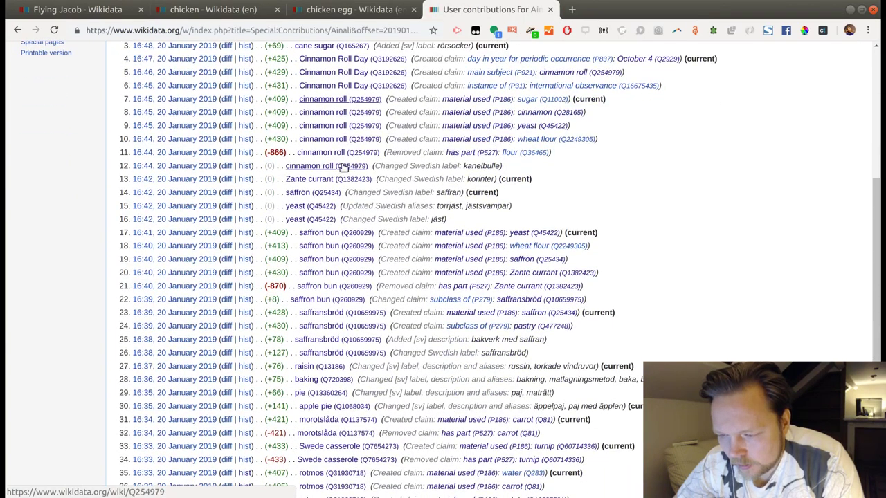
left_click(329, 235, "ctrl")
key("ctrl+Tab")
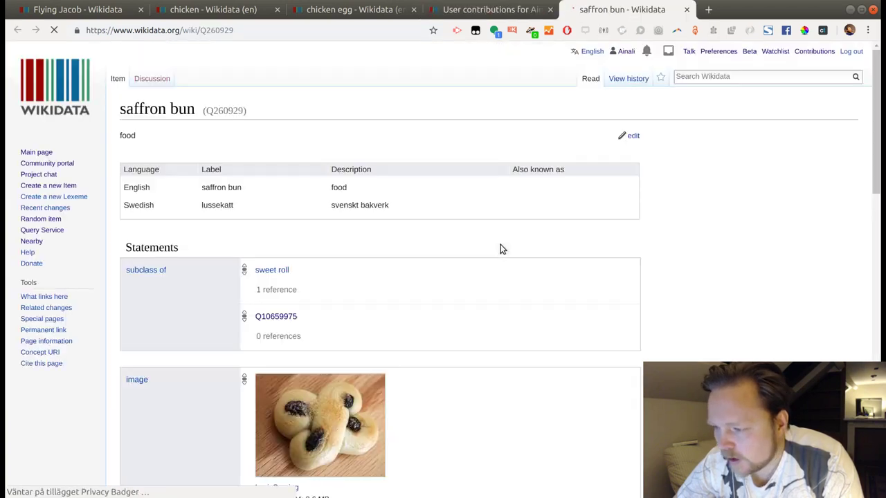
scroll(480, 259, "down", 8)
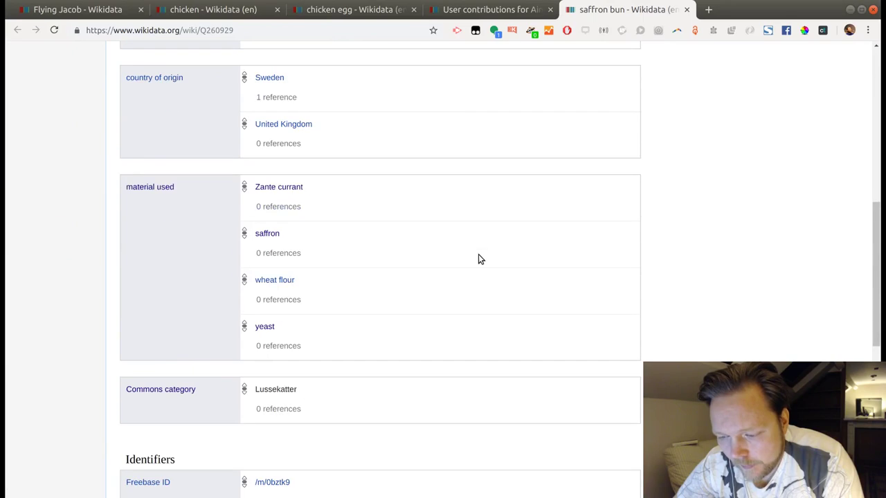
key("ctrl+w")
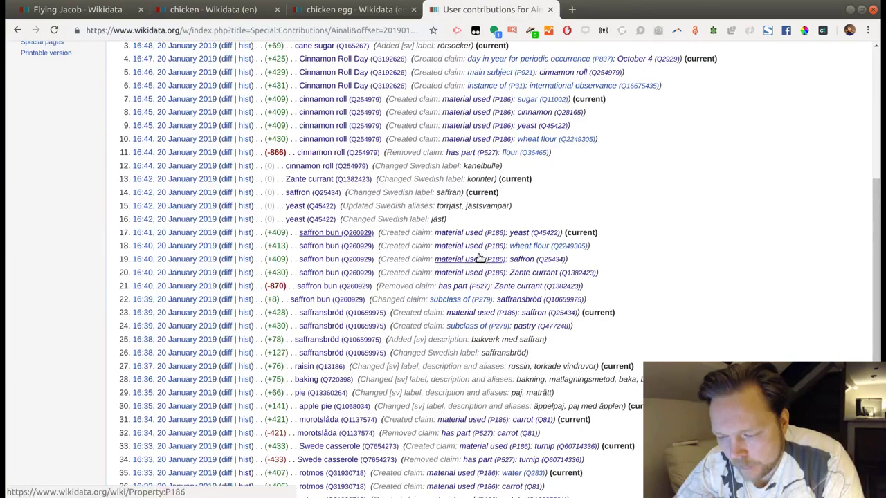
Step: Open the morotslåda item (Q1137574) in a separate tab, check its statements and close it
scroll(480, 258, "down", 5)
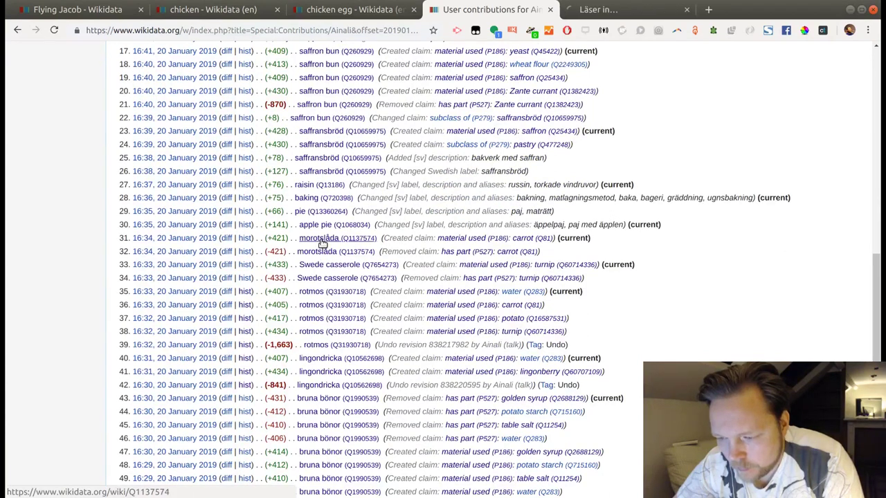
key("ctrl+Tab")
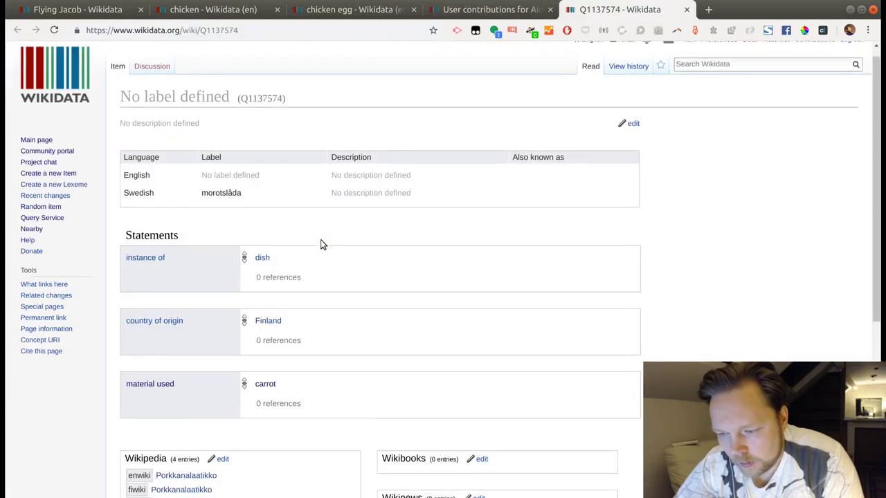
scroll(320, 244, "down", 2)
key("ctrl+w")
Step: Go to the older 50 contributions and read through the ingredient claims on the dish items, down to the Hallongrotta entry
scroll(318, 256, "down", 2)
left_click(256, 395)
scroll(557, 302, "down", 5)
scroll(556, 298, "down", 7)
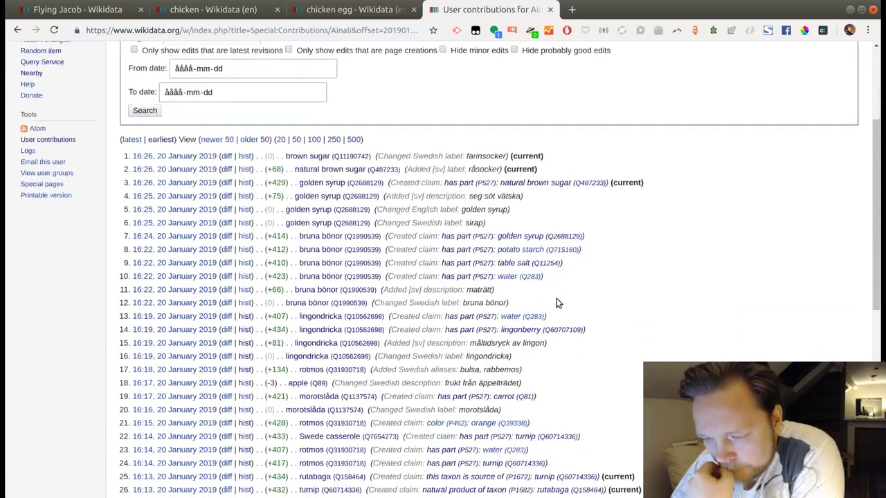
scroll(556, 303, "down", 5)
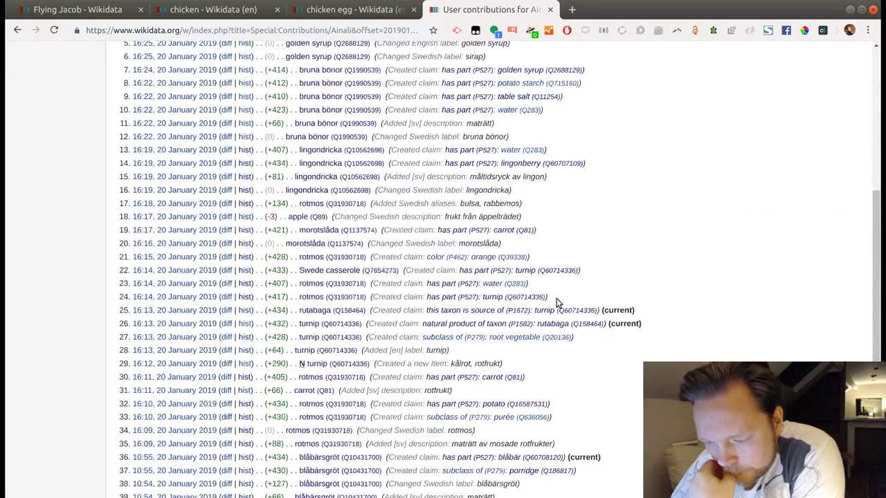
scroll(556, 302, "down", 4)
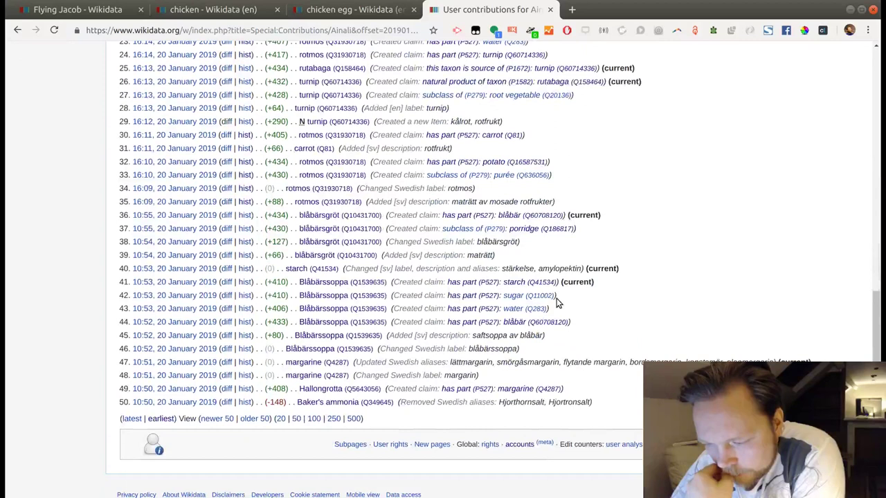
Step: Open the Hallongrotta item (Q5643056) in a separate tab, check its "has part" values and close it
middle_click(354, 391)
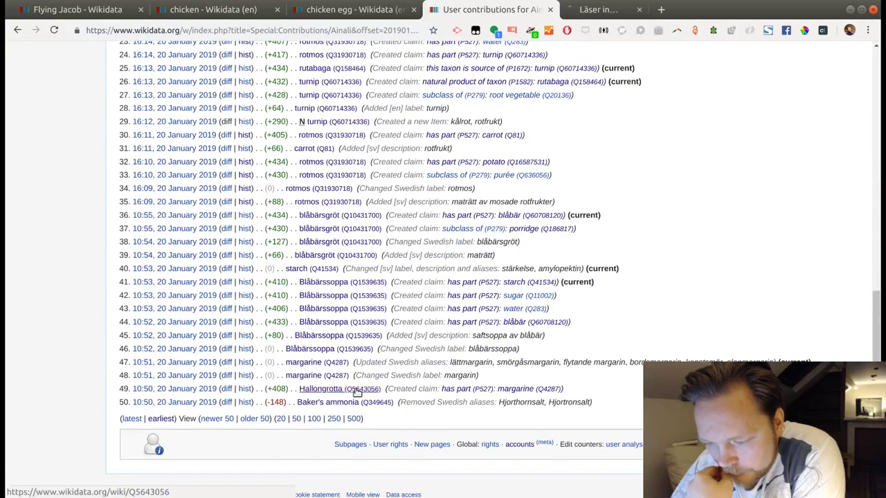
key("ctrl+Tab")
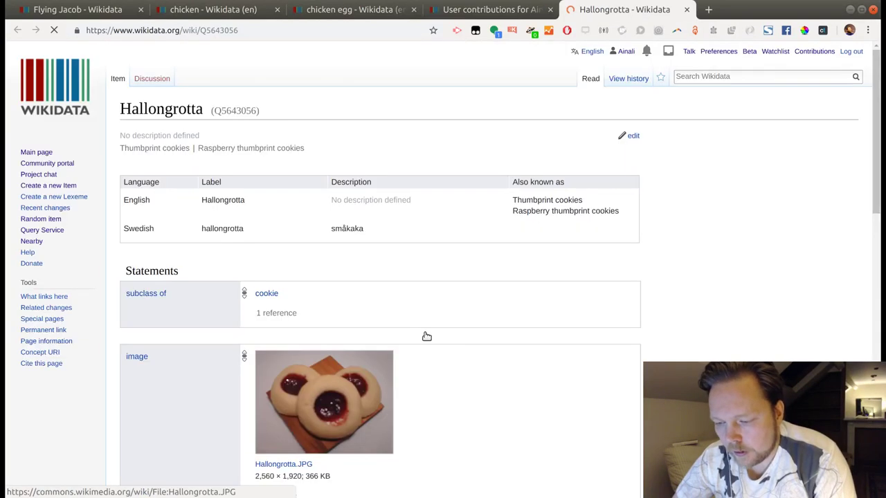
scroll(425, 336, "down", 10)
scroll(425, 336, "down", 5)
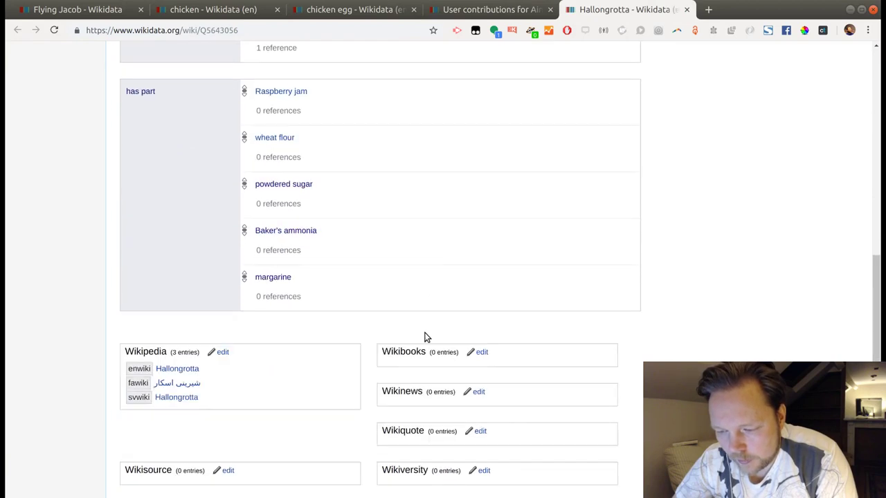
key("ctrl+w")
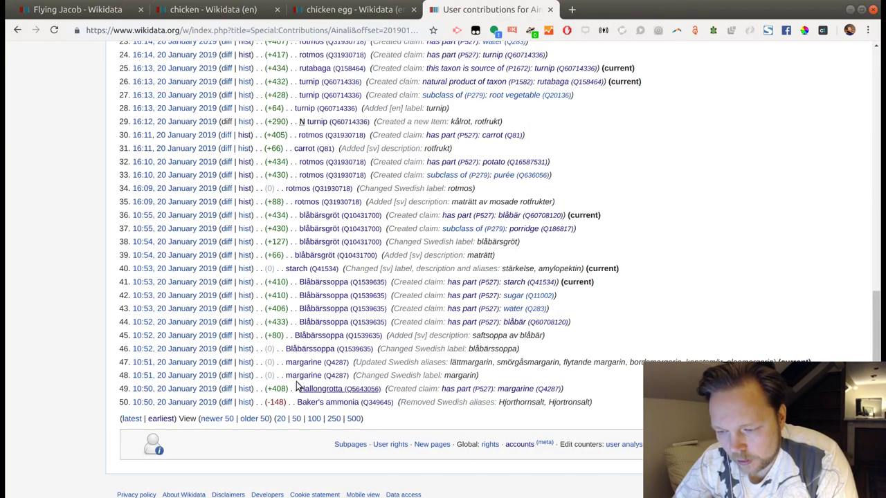
Step: Go to the older 50 contributions and read through the ingredient claims, from Baker's ammonia down to lingonberry jam
left_click(246, 418)
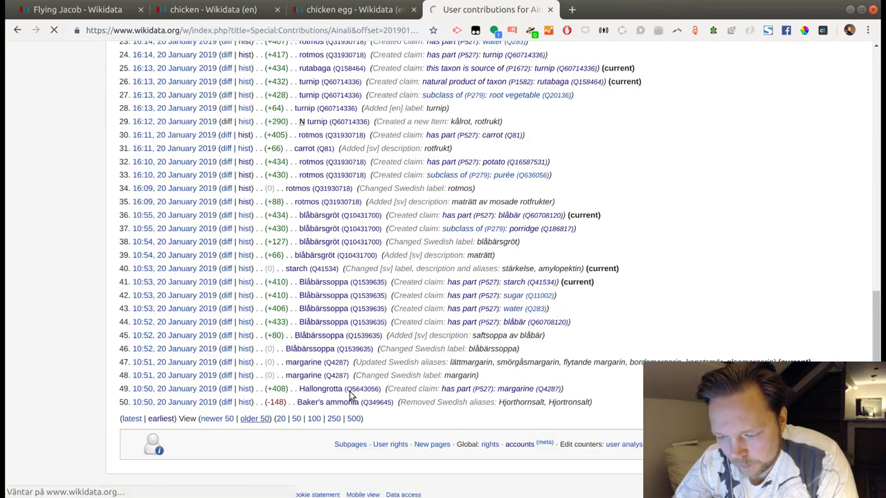
scroll(359, 320, "down", 3)
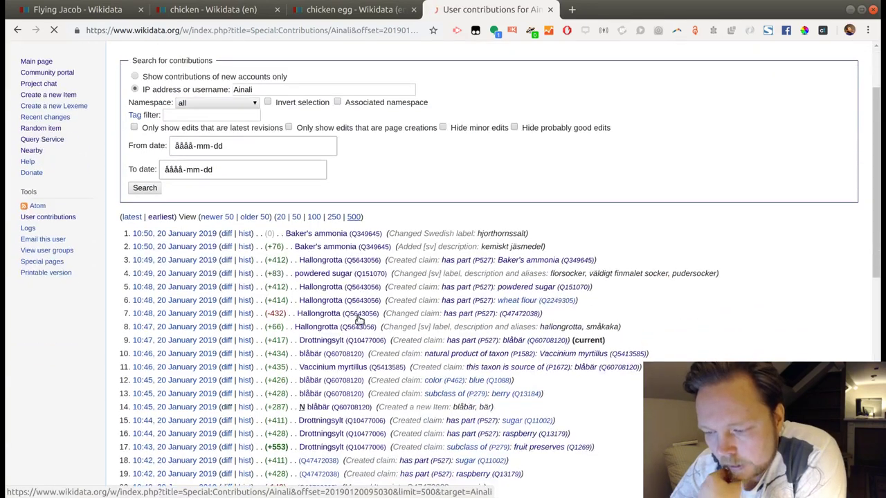
scroll(360, 320, "down", 3)
scroll(359, 320, "down", 3)
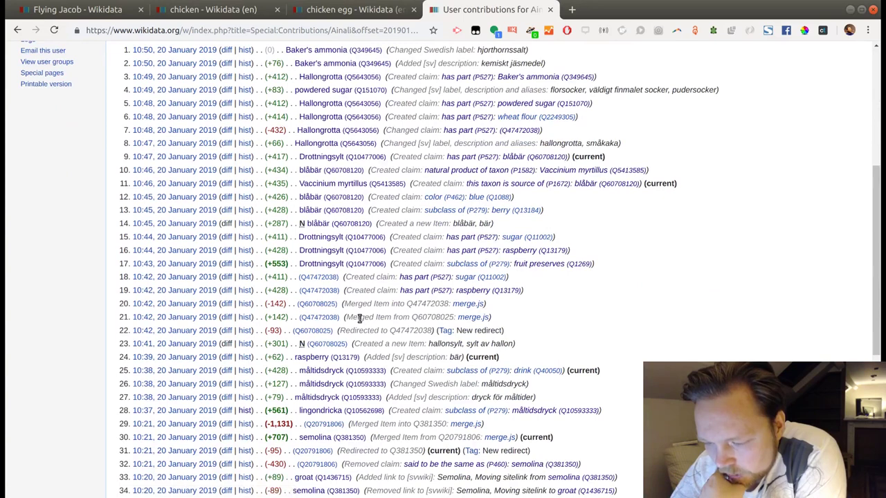
scroll(359, 319, "down", 6)
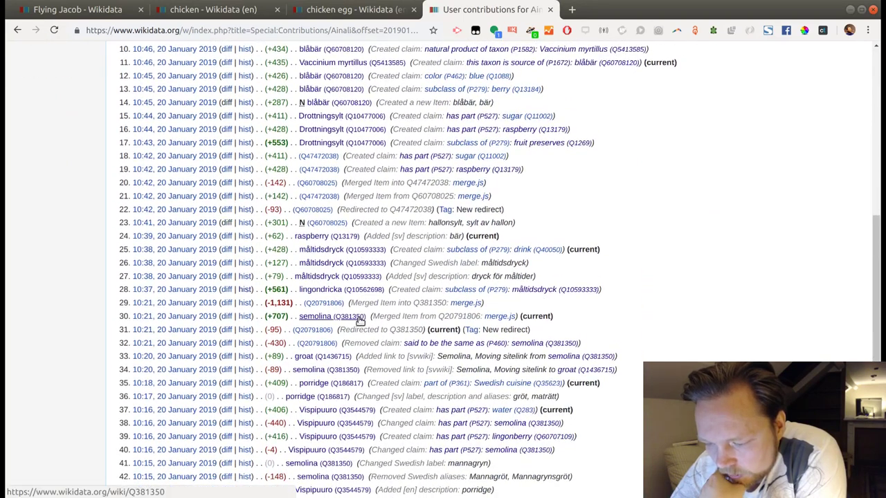
scroll(359, 322, "down", 4)
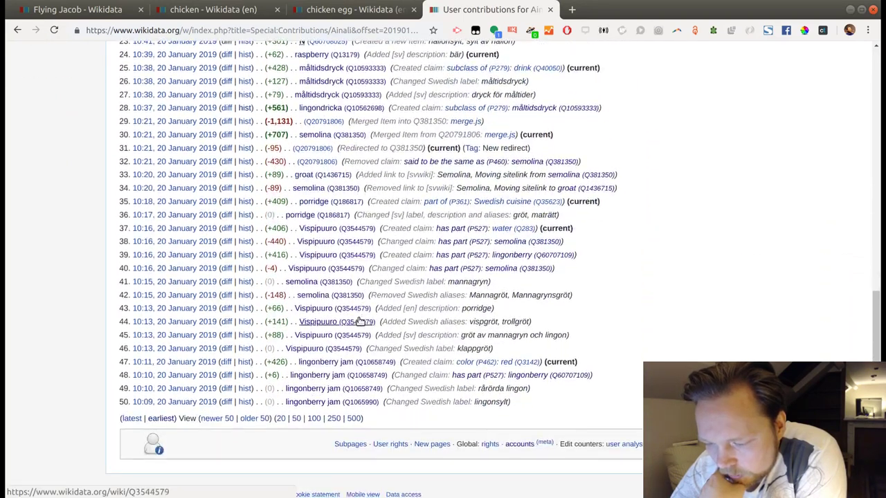
Step: Go back another 50 contributions and check the claims on the chokladboll, oat milk and oatmeal items for egg ingredients
left_click(253, 419)
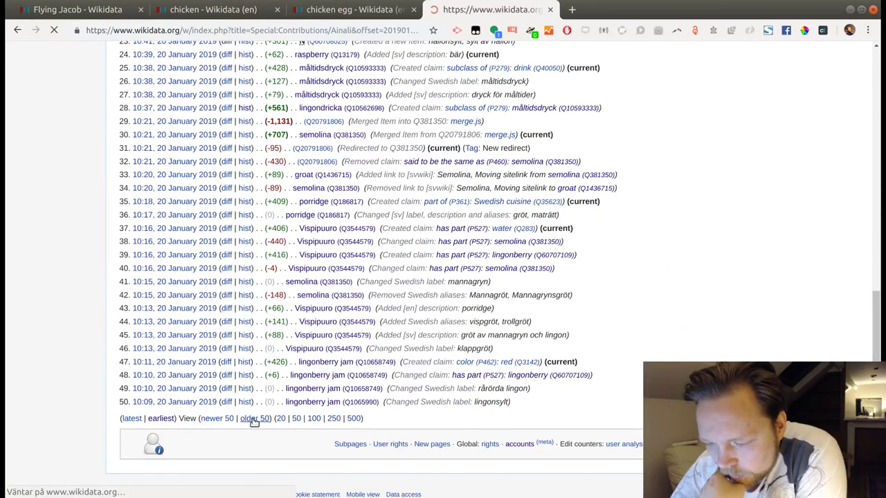
scroll(253, 420, "down", 9)
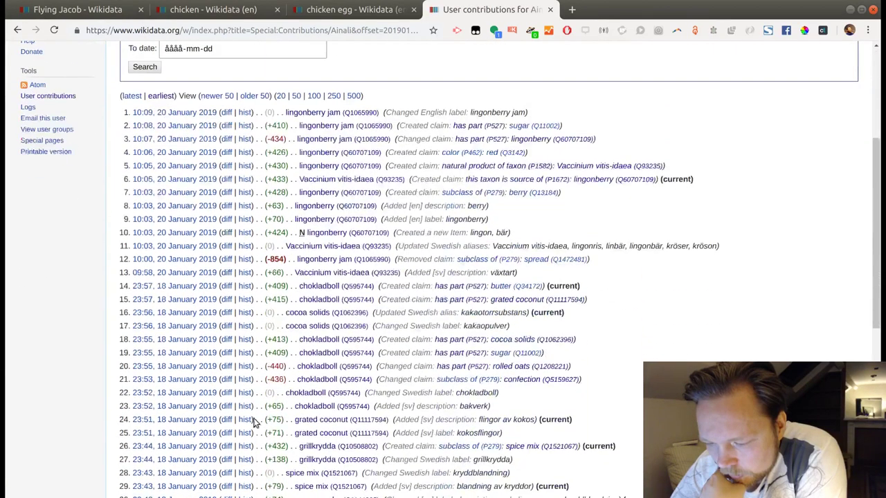
scroll(255, 417, "down", 5)
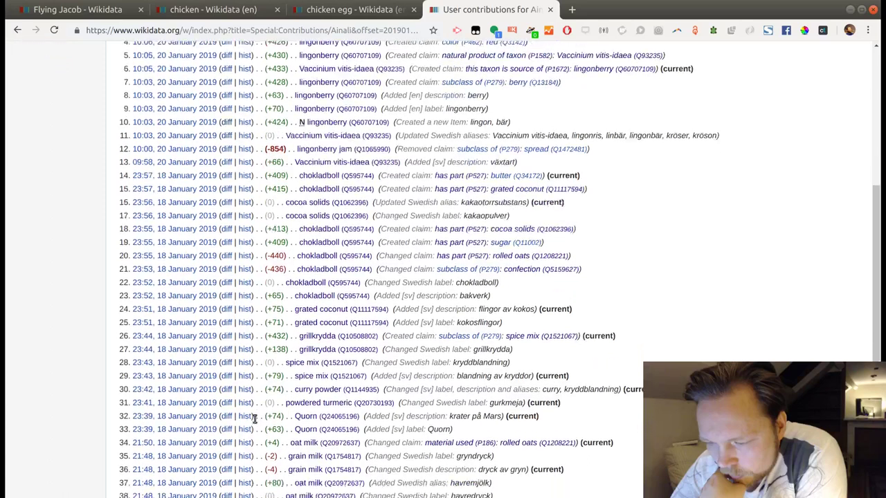
scroll(255, 418, "down", 5)
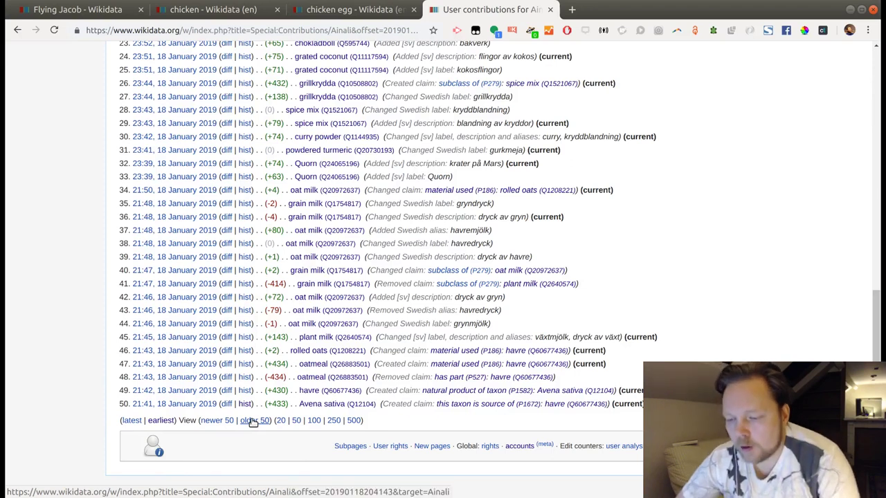
Step: Look at the earliest contributions, then return to the latest ones and list 100 per page
left_click(154, 422)
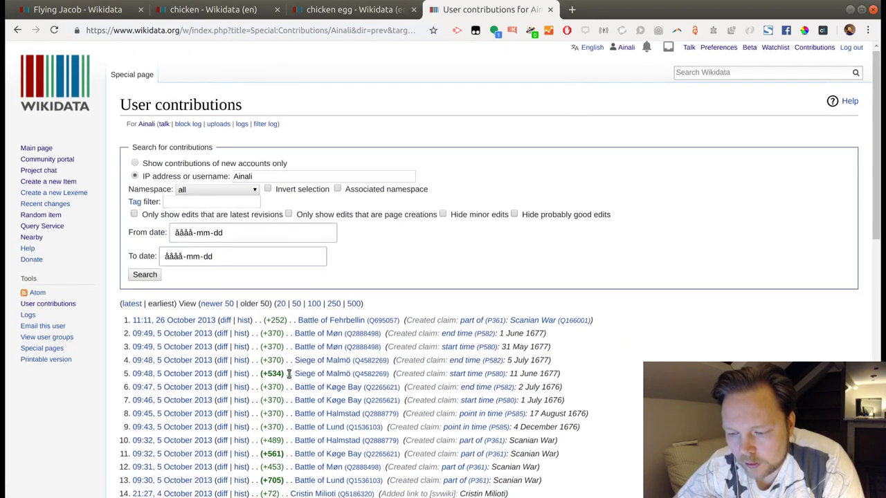
scroll(290, 374, "down", 9)
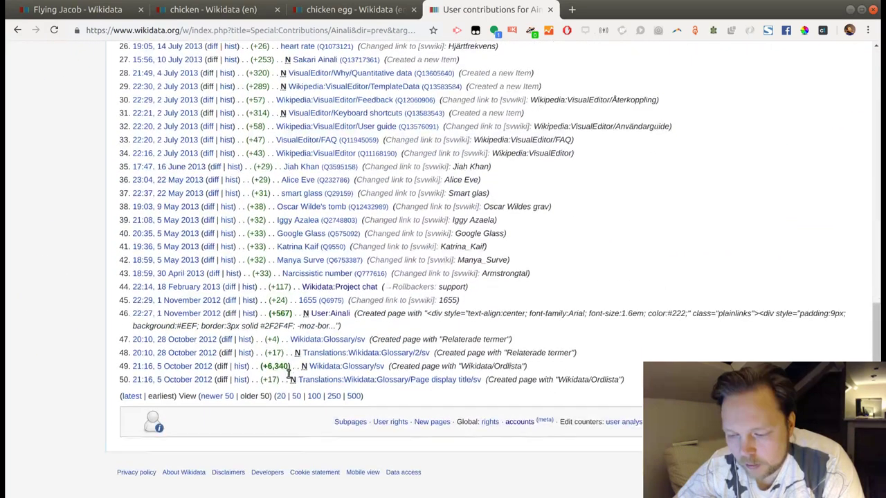
left_click(131, 396)
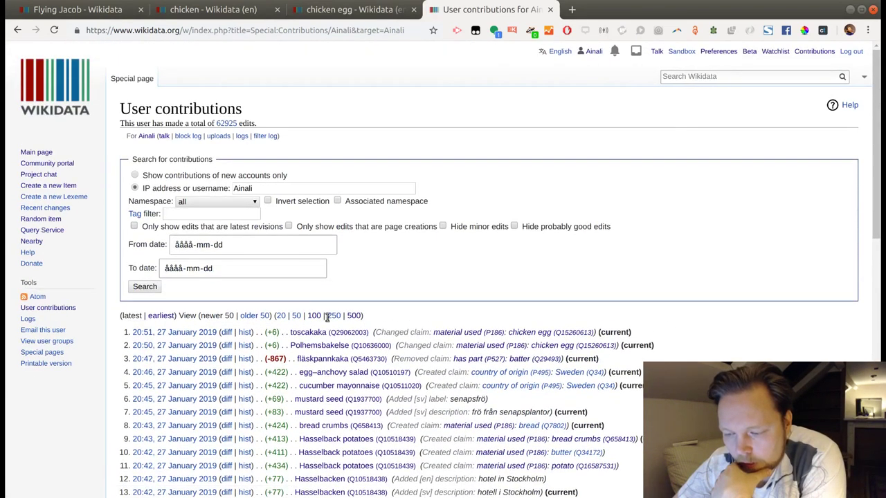
left_click(315, 313)
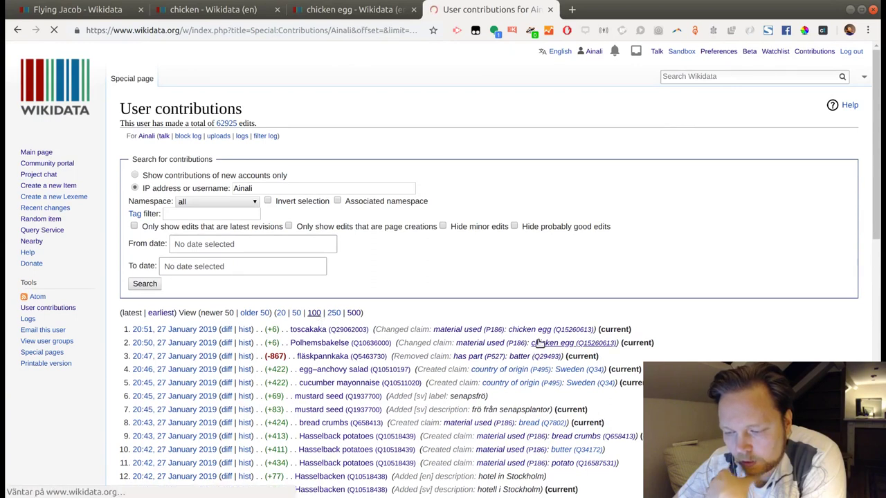
Step: Read through the latest contributions for egg ingredient claims, down to the whipped cream entries, and return to the start of the list
scroll(637, 329, "down", 5)
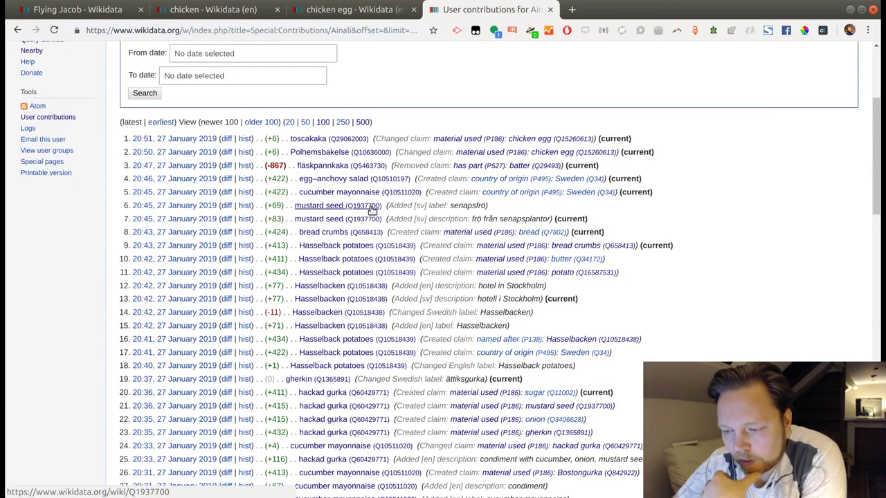
scroll(370, 207, "down", 2)
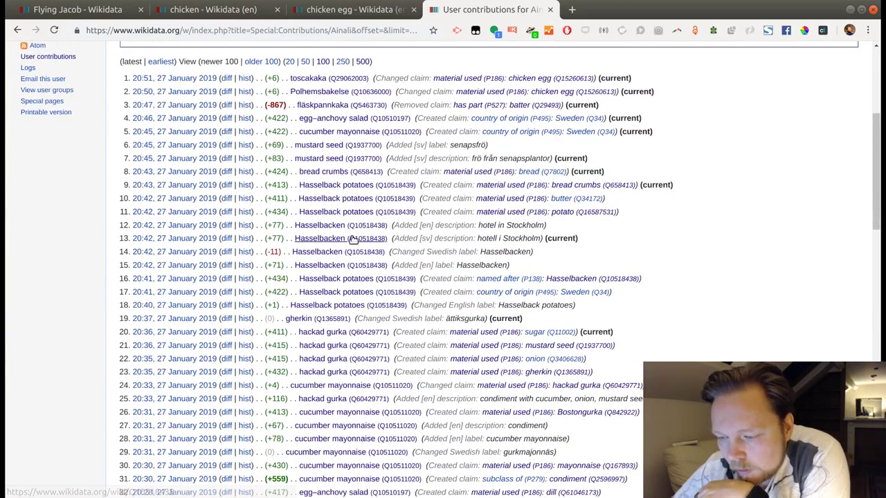
scroll(342, 148, "down", 2)
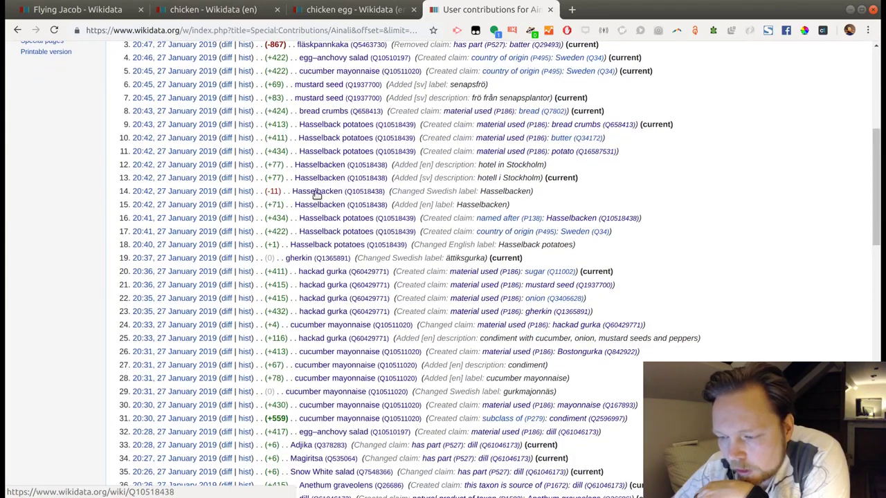
scroll(369, 197, "down", 2)
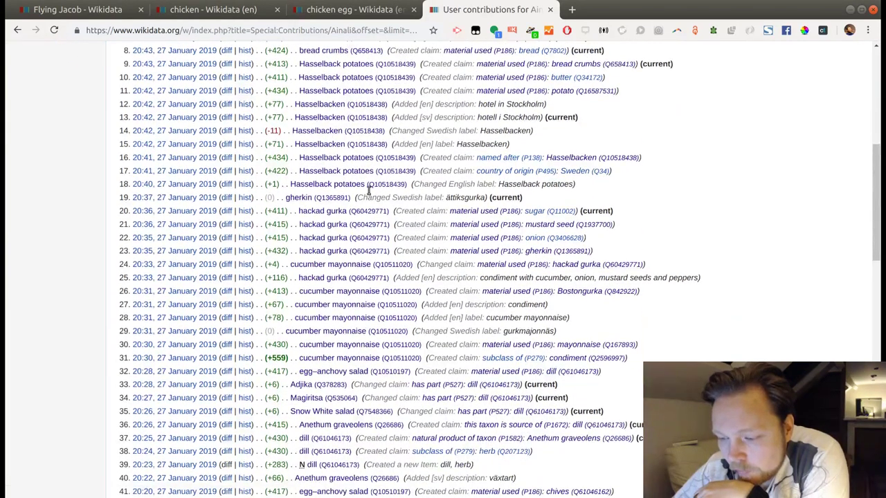
scroll(307, 212, "down", 3)
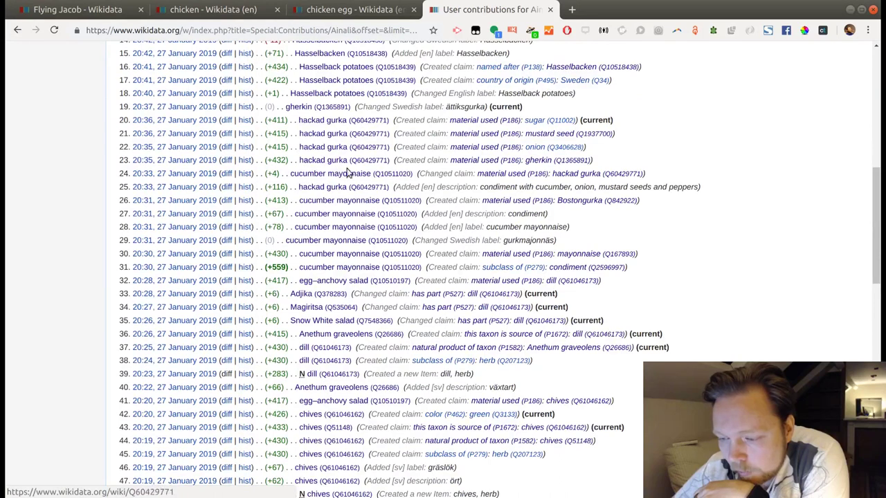
scroll(350, 173, "down", 3)
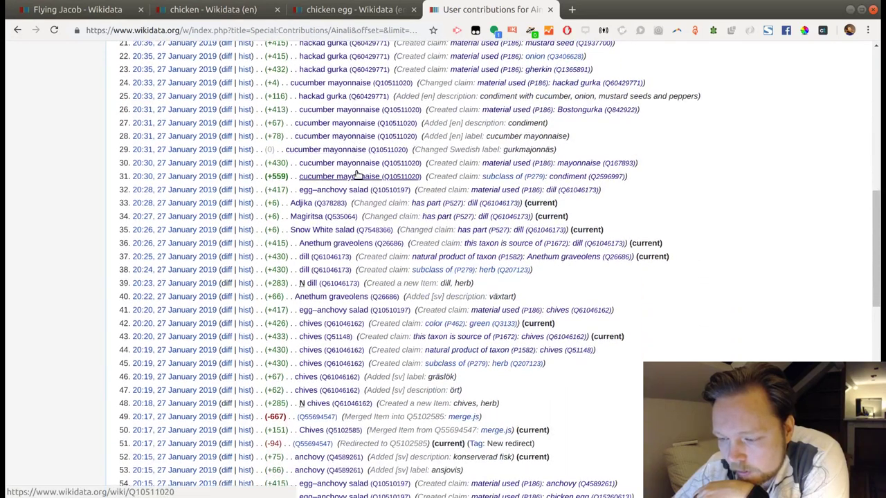
scroll(356, 175, "down", 2)
scroll(353, 178, "down", 2)
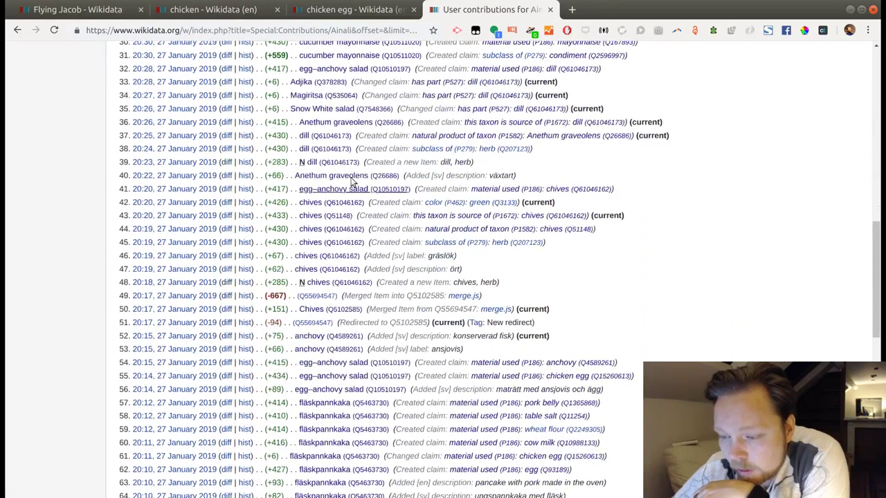
scroll(318, 228, "down", 7)
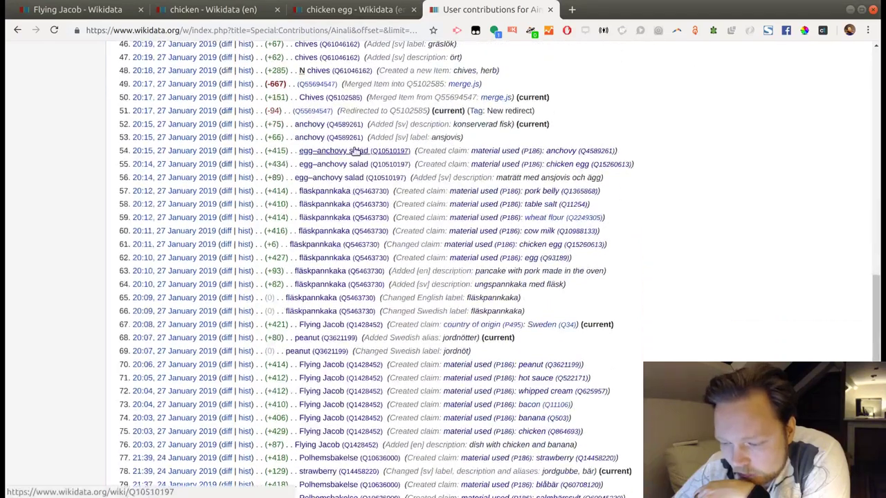
scroll(346, 192, "down", 2)
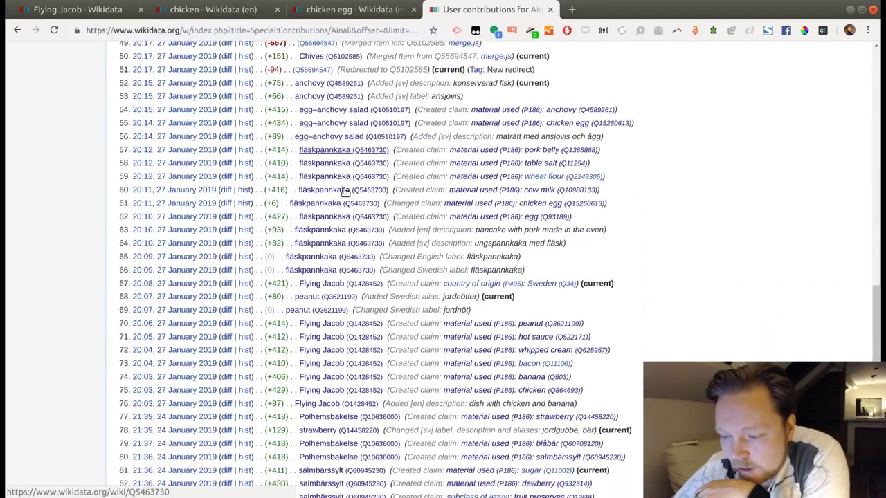
scroll(344, 192, "down", 1)
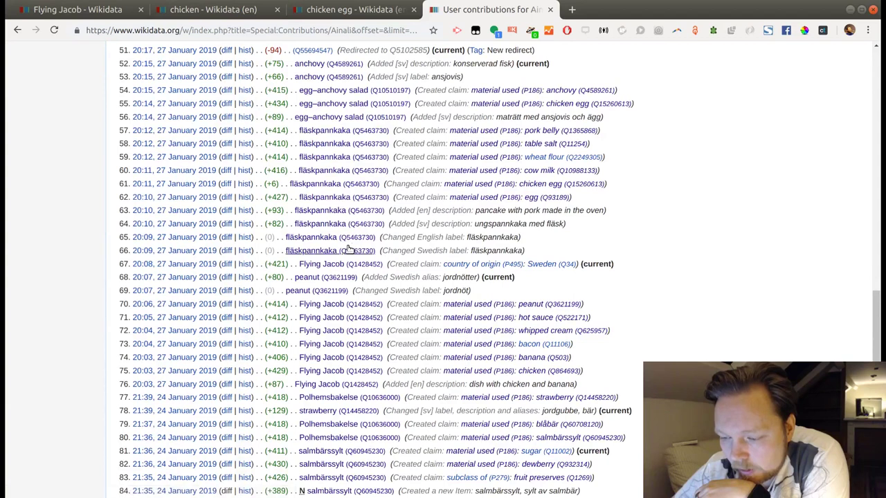
scroll(348, 249, "down", 2)
scroll(349, 229, "down", 2)
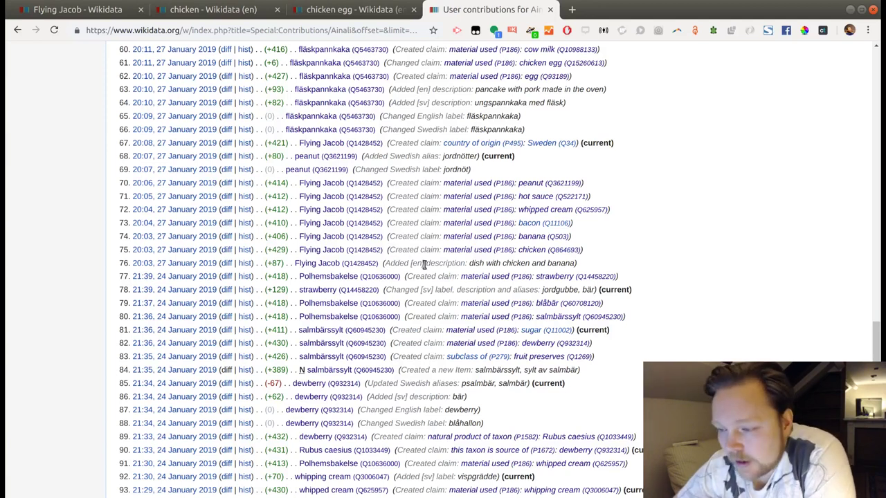
scroll(426, 263, "up", 3)
scroll(426, 264, "up", 12)
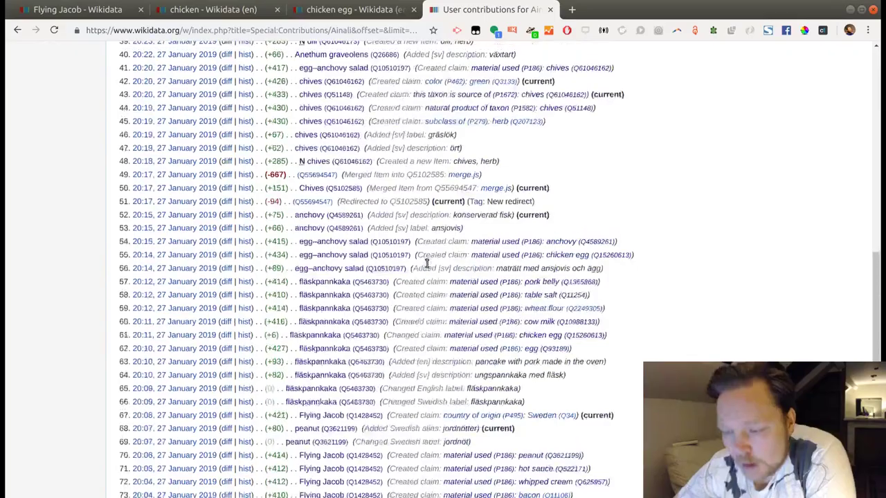
scroll(427, 263, "up", 2)
scroll(426, 264, "down", 3)
scroll(427, 263, "up", 2)
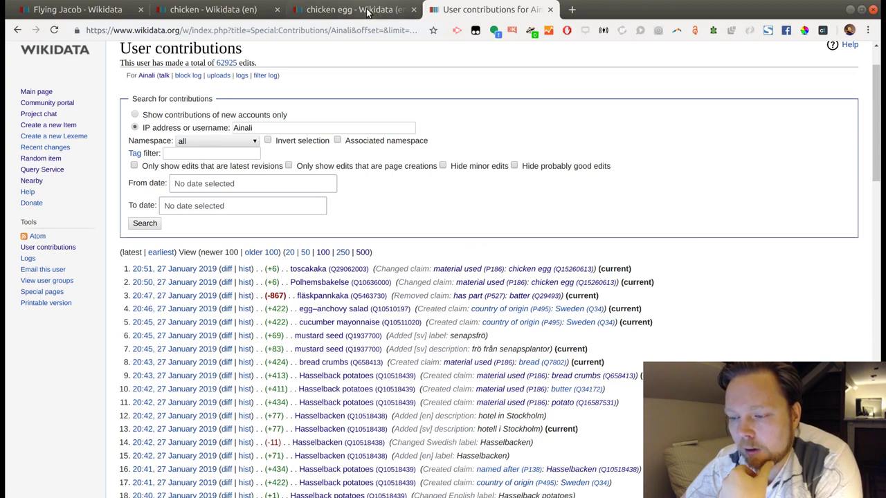
scroll(457, 277, "up", 2)
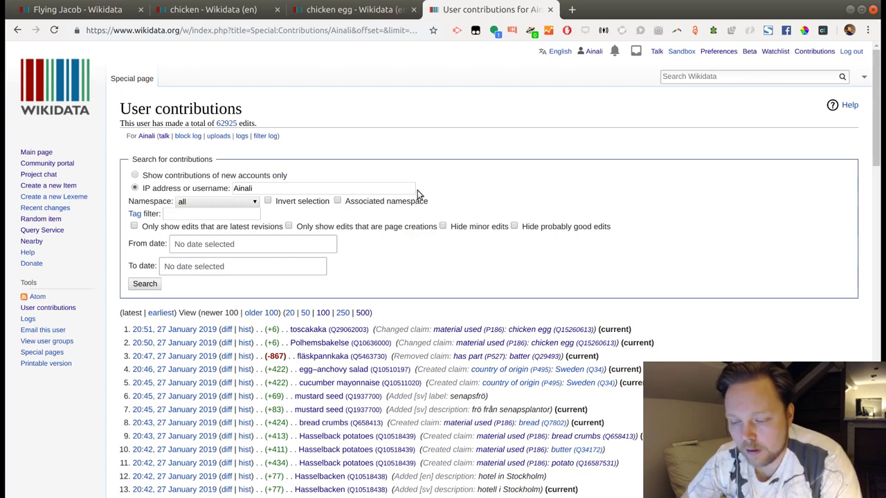
Step: Switch to the open chicken item (Q864693) and go to its table of labels, descriptions and aliases
left_click(339, 7)
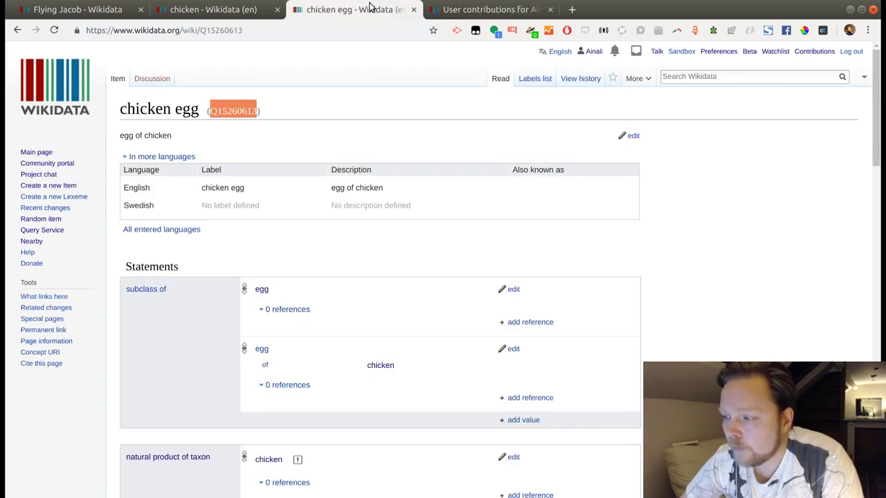
left_click(224, 12)
scroll(371, 189, "up", 15)
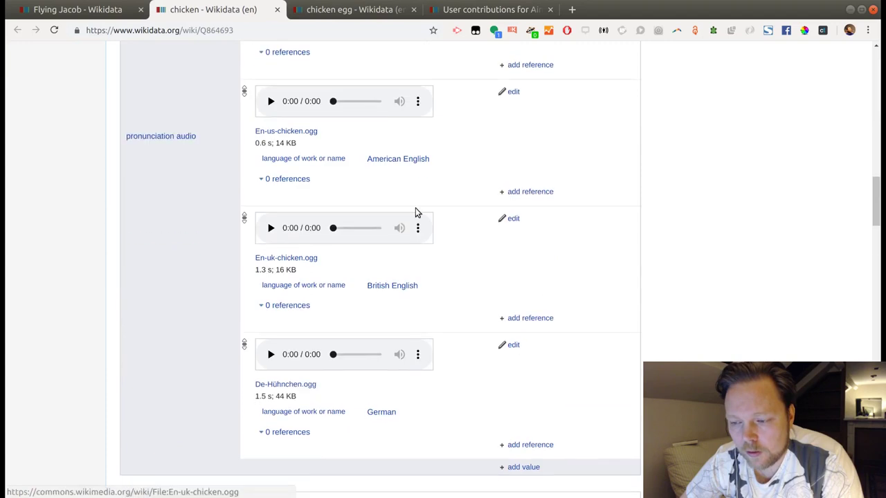
scroll(548, 241, "up", 3)
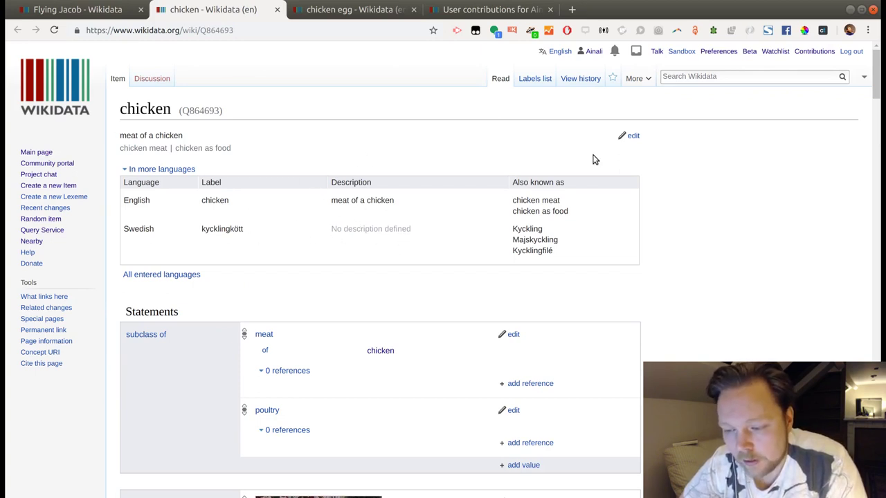
Step: Change the chicken item's Swedish aliases to lower-case "kyckling", "majskyckling" and "kycklingfilé", and publish the edit
left_click(634, 135)
left_click(409, 240)
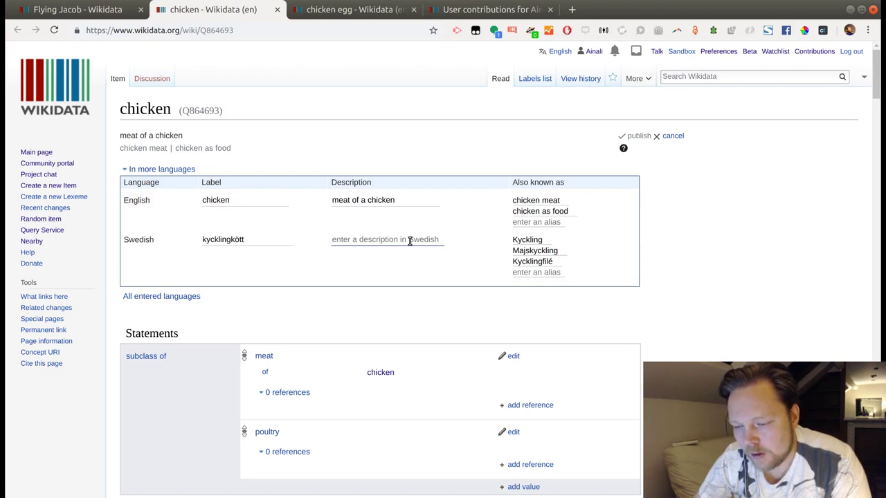
left_click(226, 238)
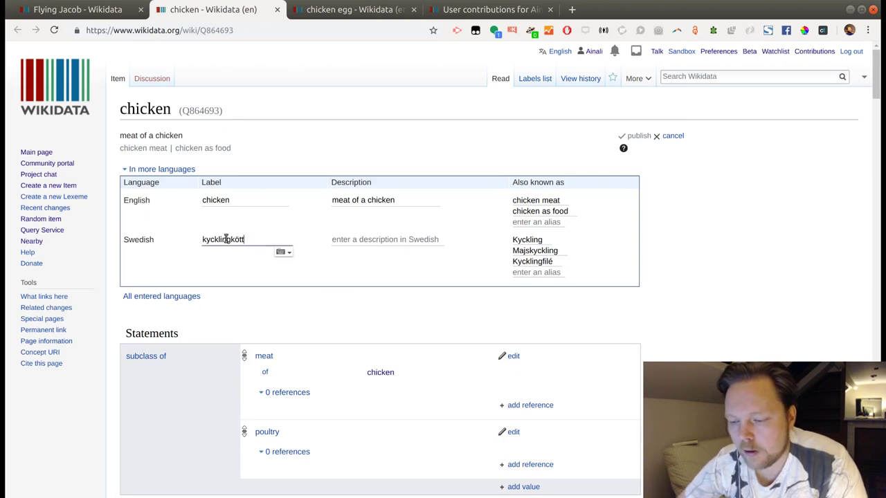
double_click(225, 238)
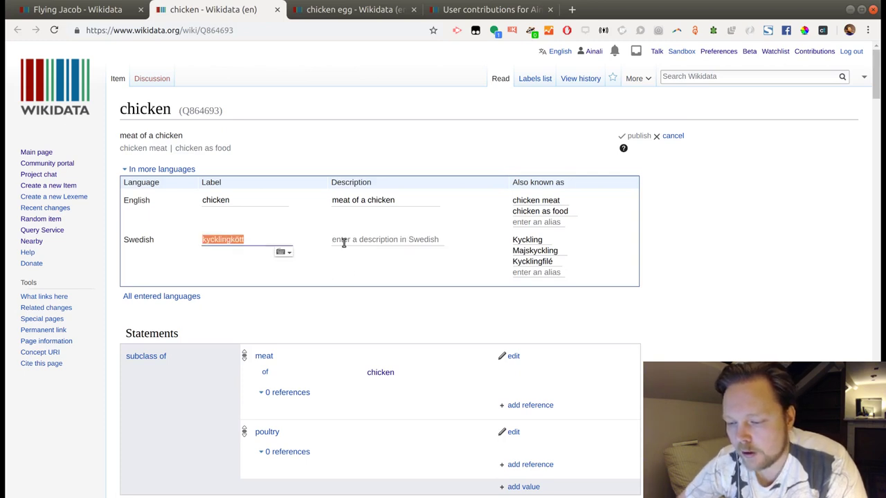
left_click(372, 238)
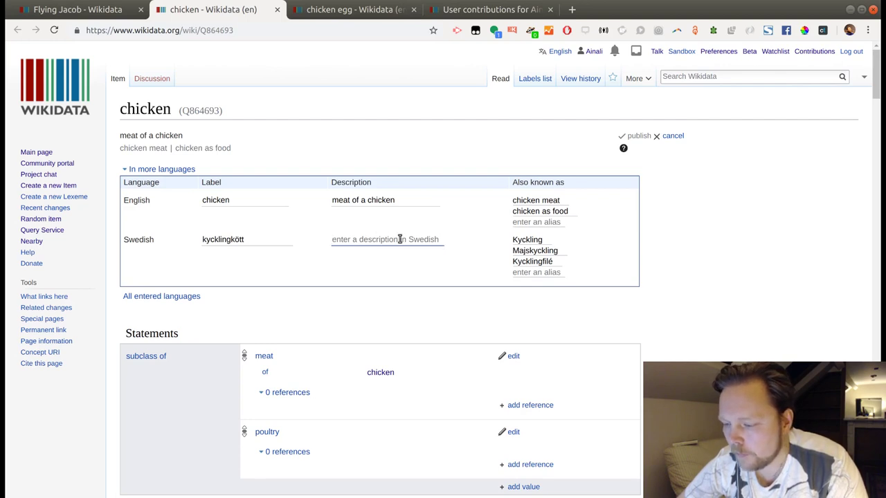
left_click_drag(513, 239, 507, 242)
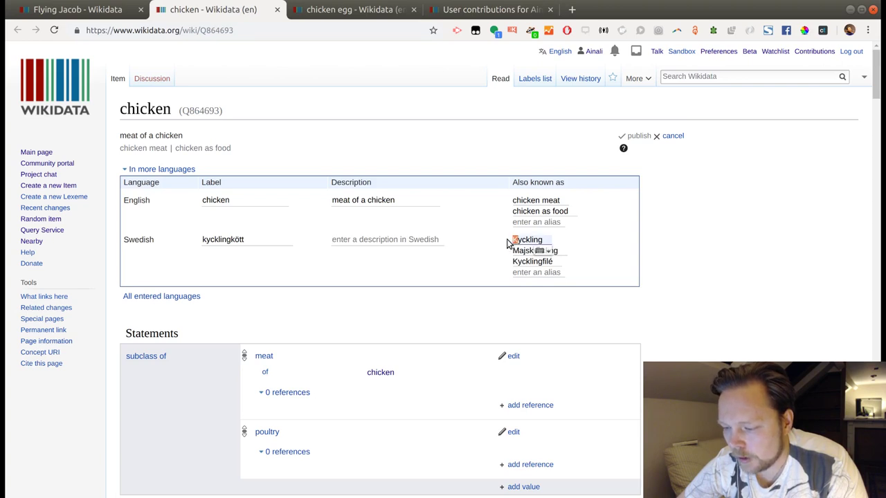
type("k")
left_click(515, 251)
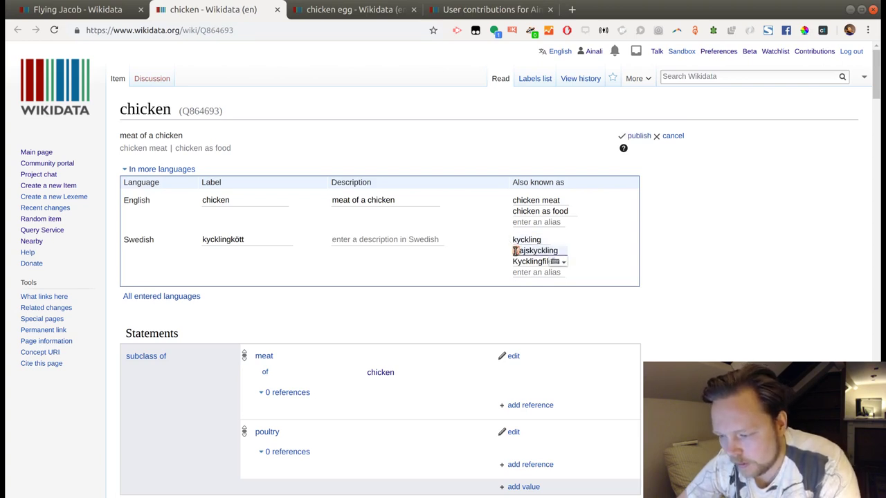
left_click_drag(515, 251, 512, 251)
type("m")
left_click(515, 261)
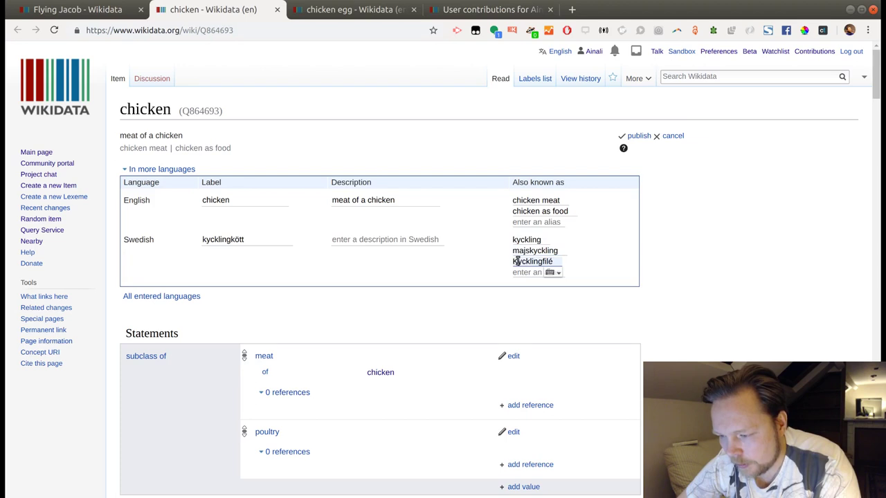
type("k")
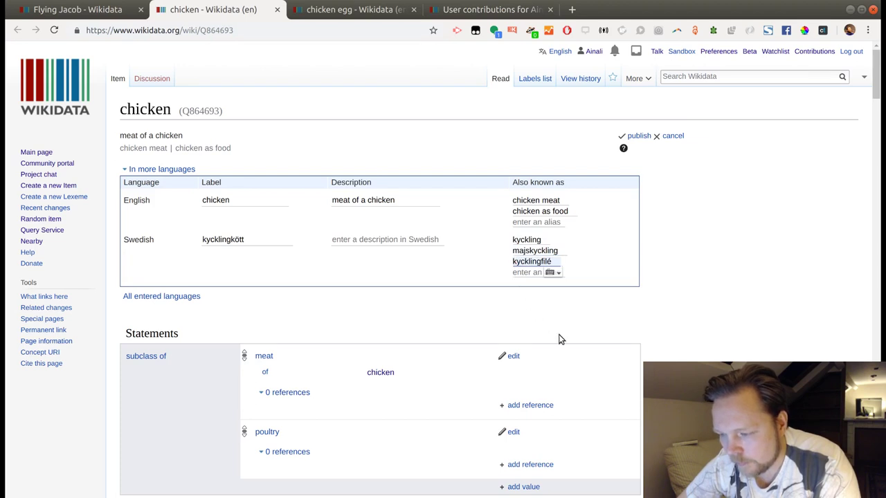
left_click(637, 137)
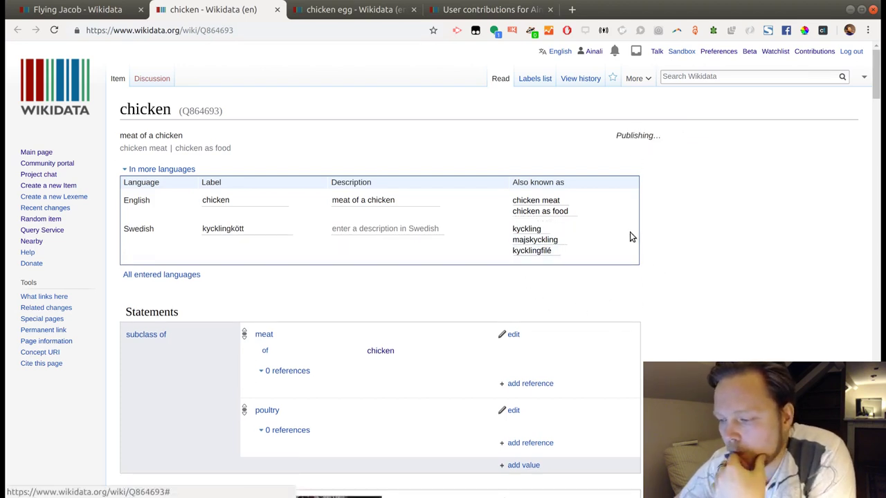